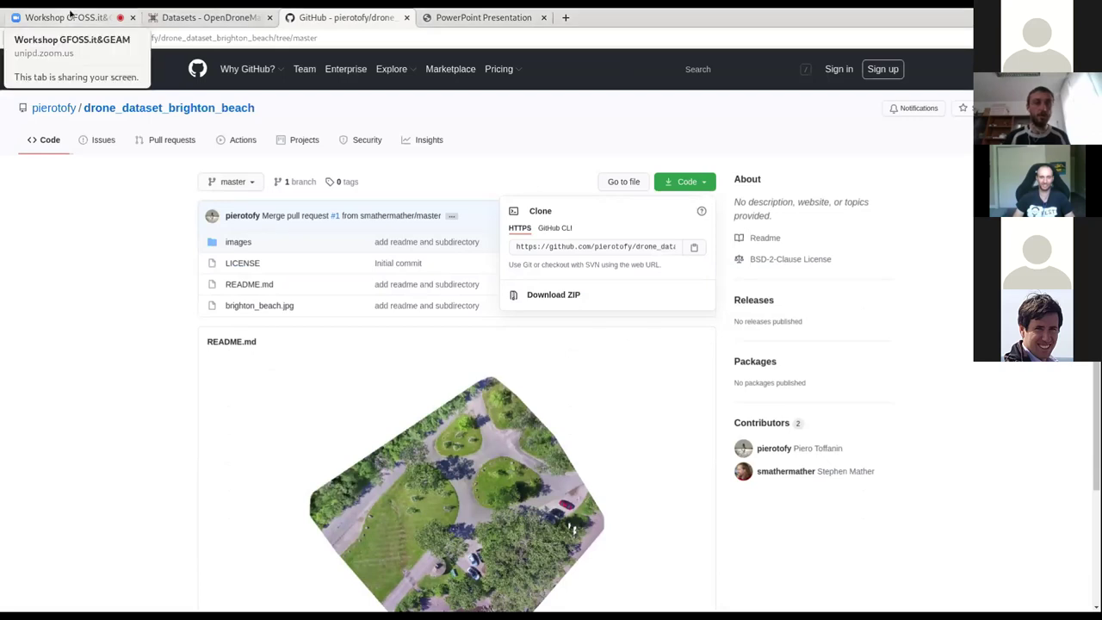
click(223, 19)
click(455, 18)
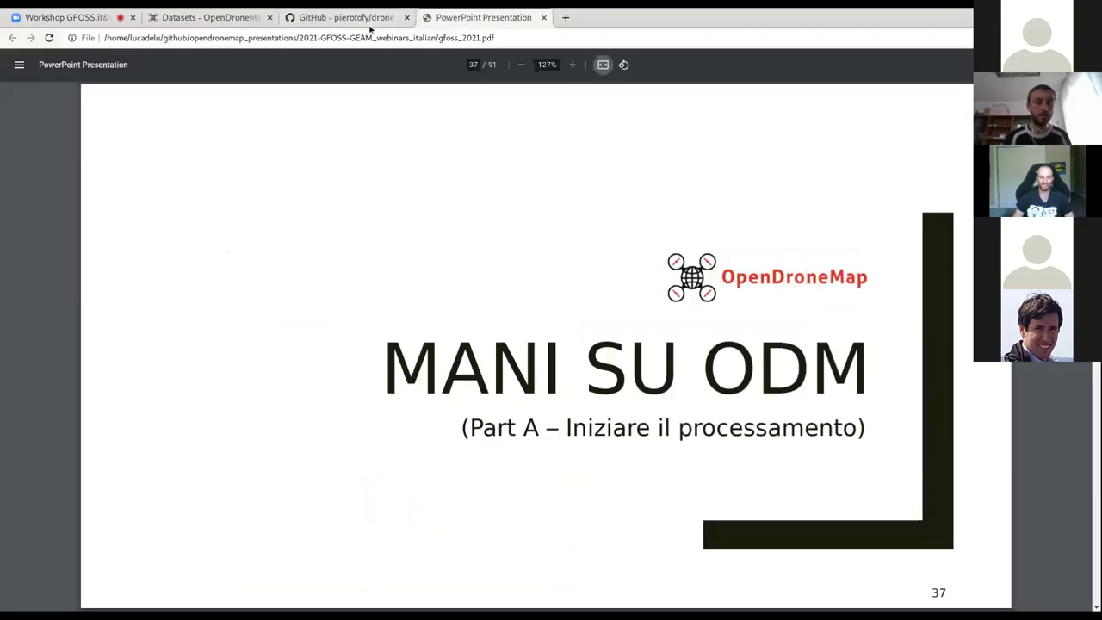
click(370, 26)
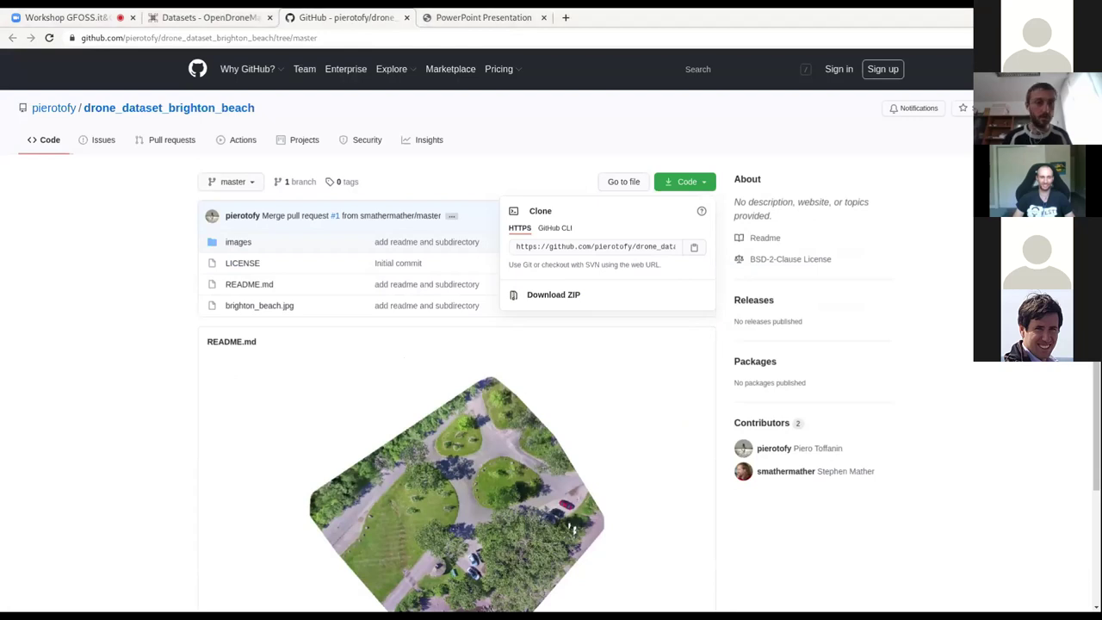
click(281, 38)
text(http://geodati.fmach.it:8000/)
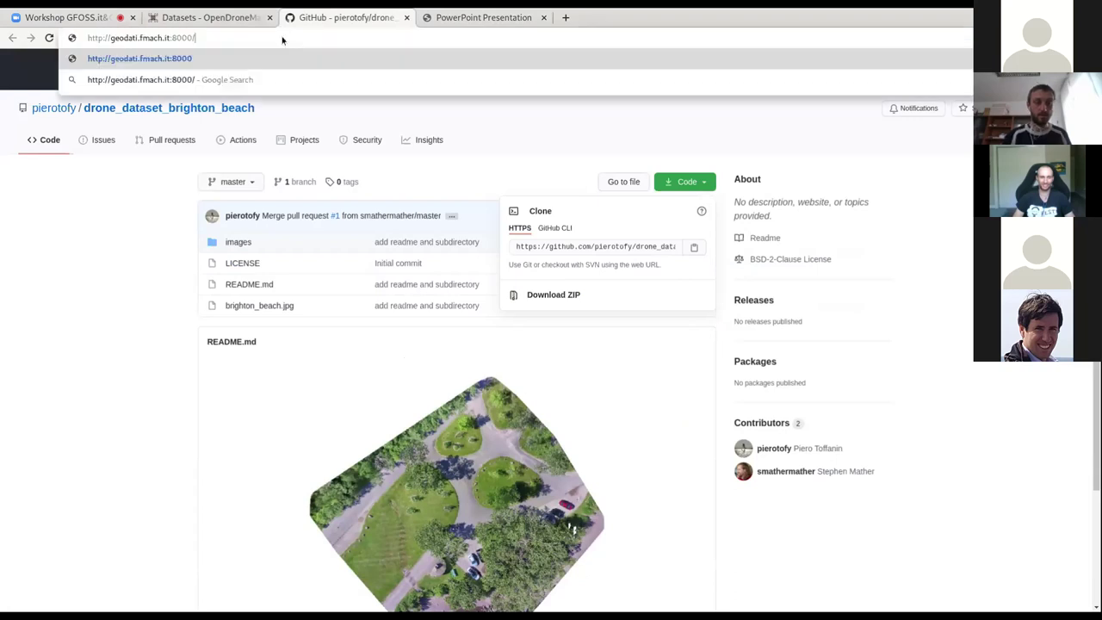
key(Return)
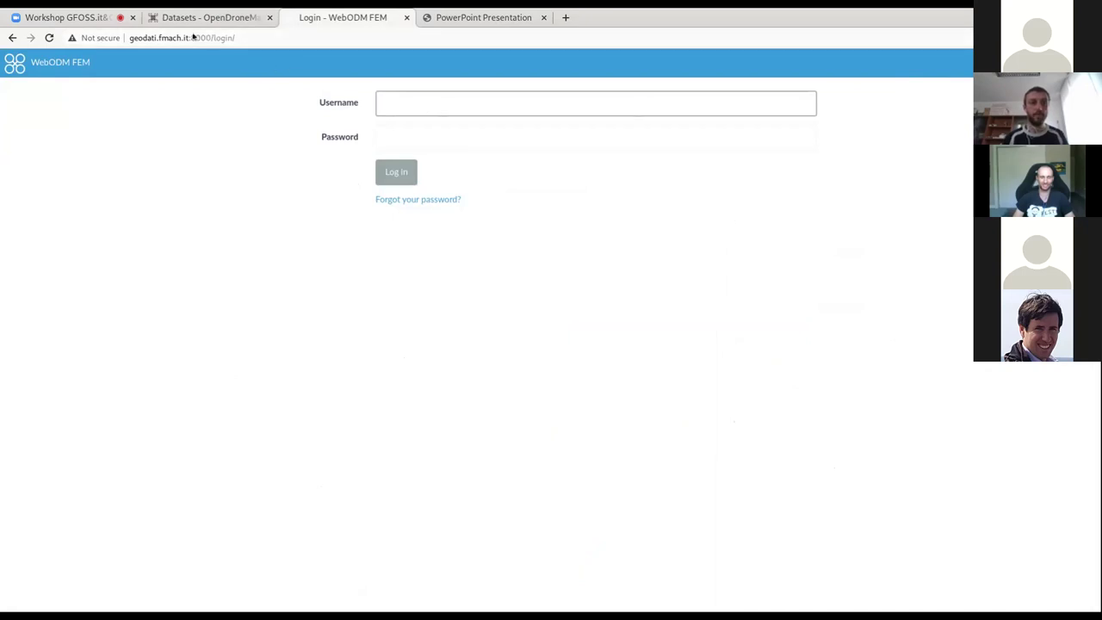
Return to the Zoom workshop meeting and stop sharing the screen
click(96, 17)
mouse_move(577, 470)
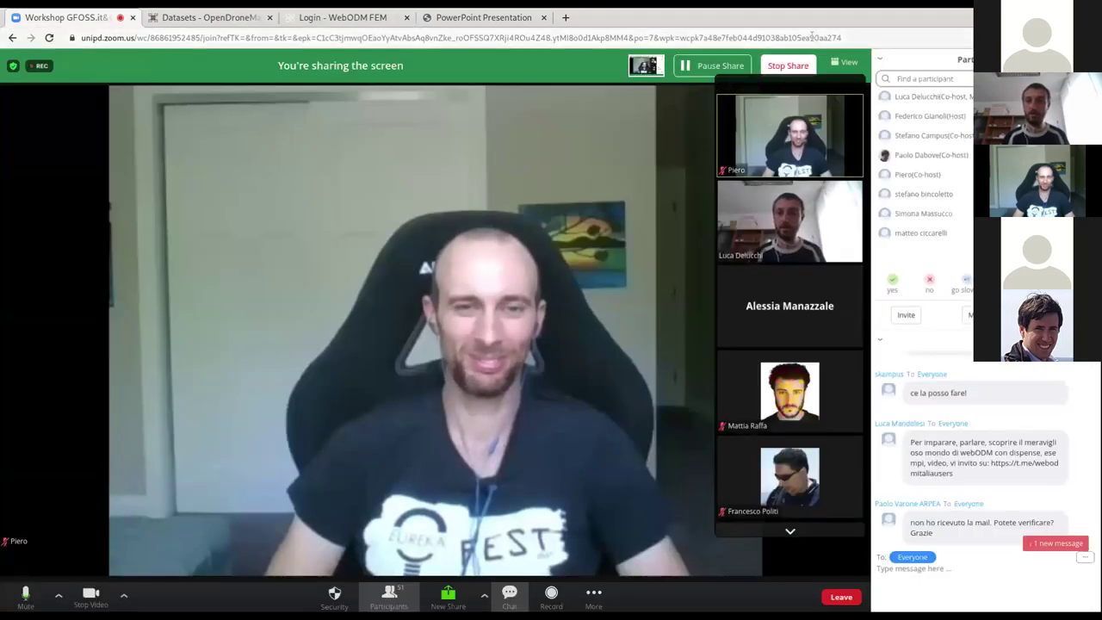
click(768, 69)
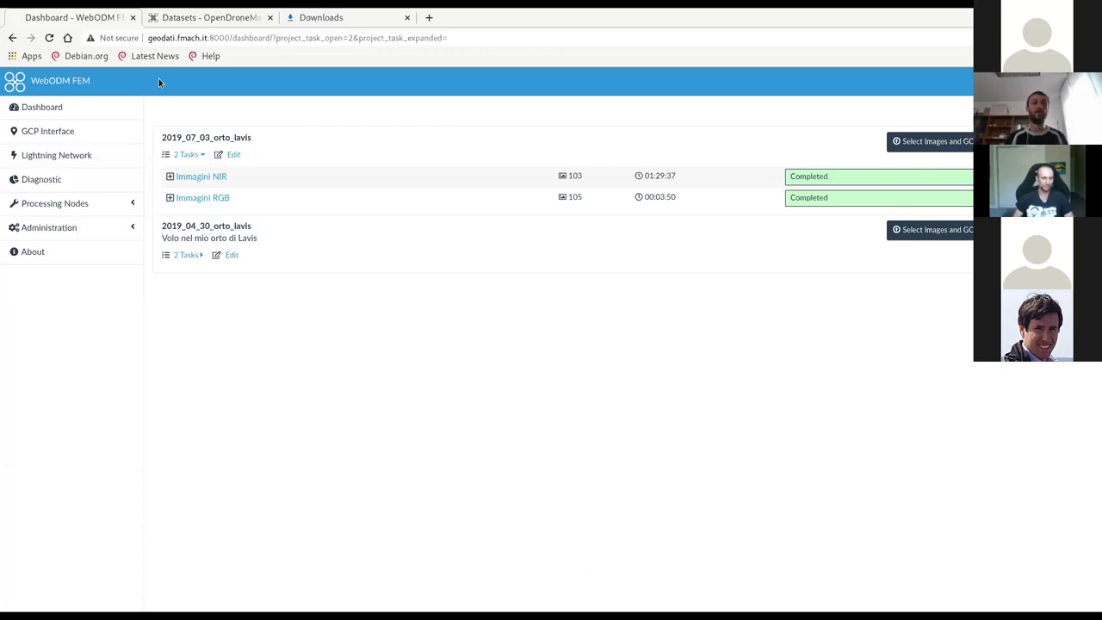
Look through the WebODM dashboard, Lightning Network and Diagnostic pages, and inspect the details of processing node node-odm-1
click(99, 108)
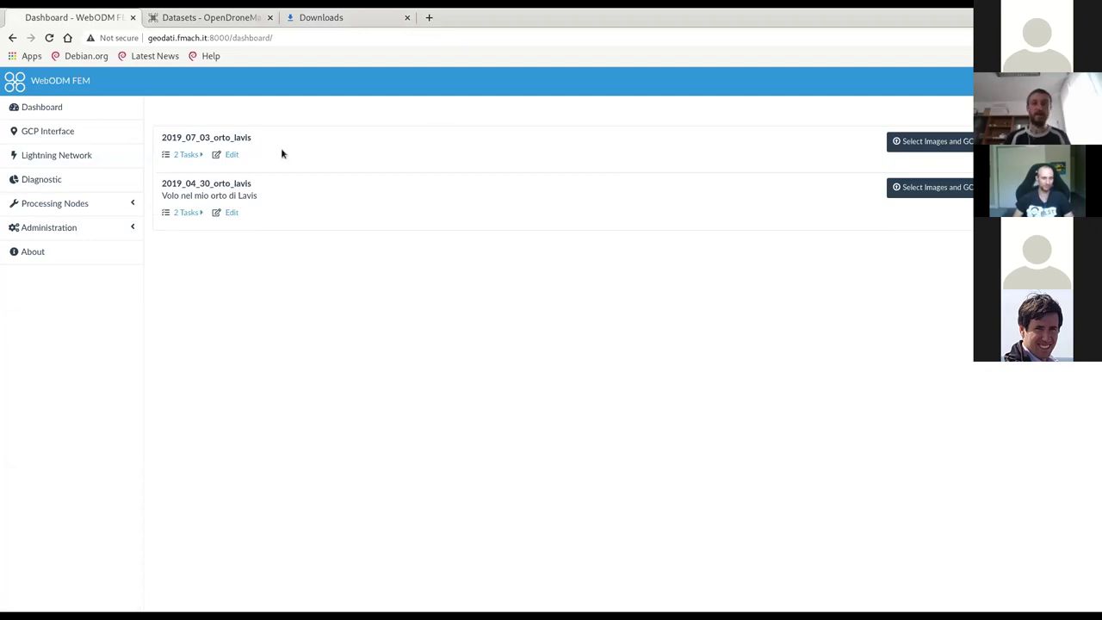
click(55, 134)
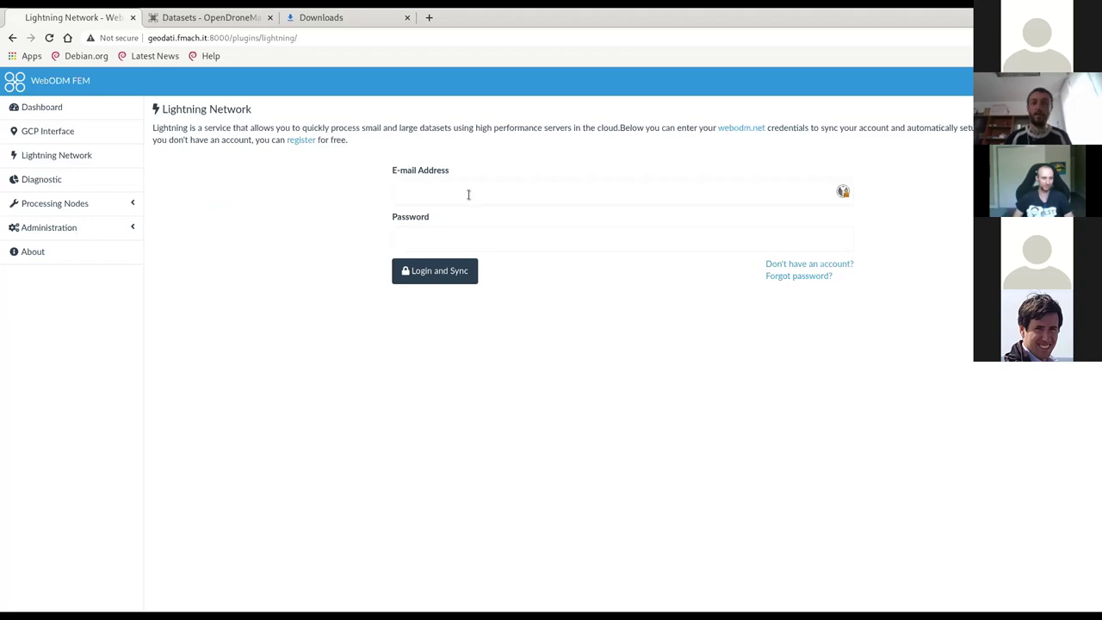
click(92, 183)
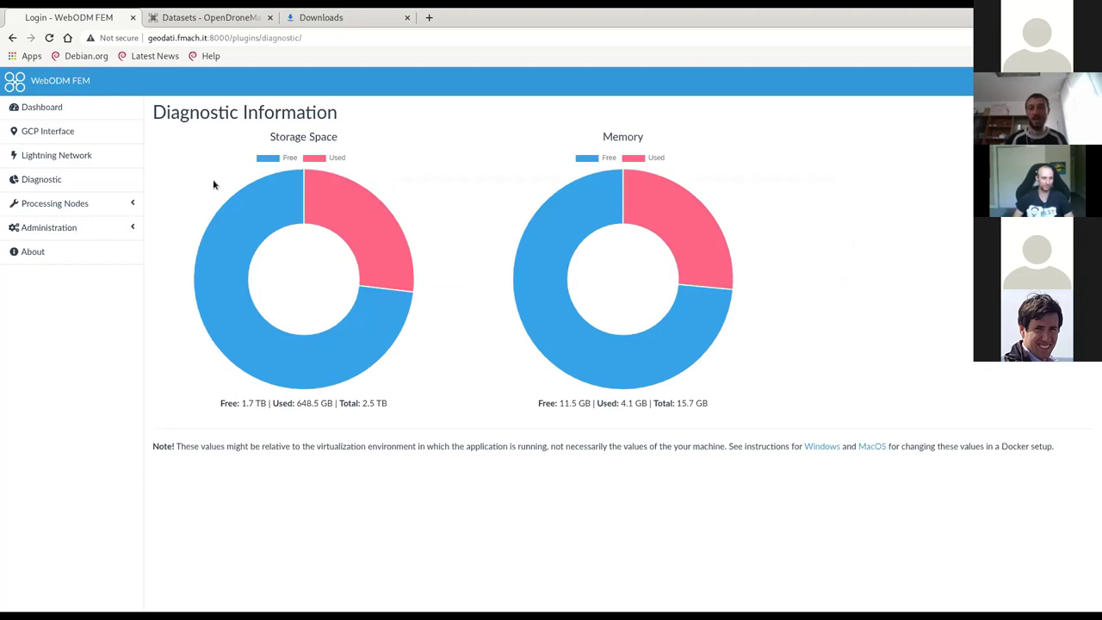
click(109, 203)
click(110, 226)
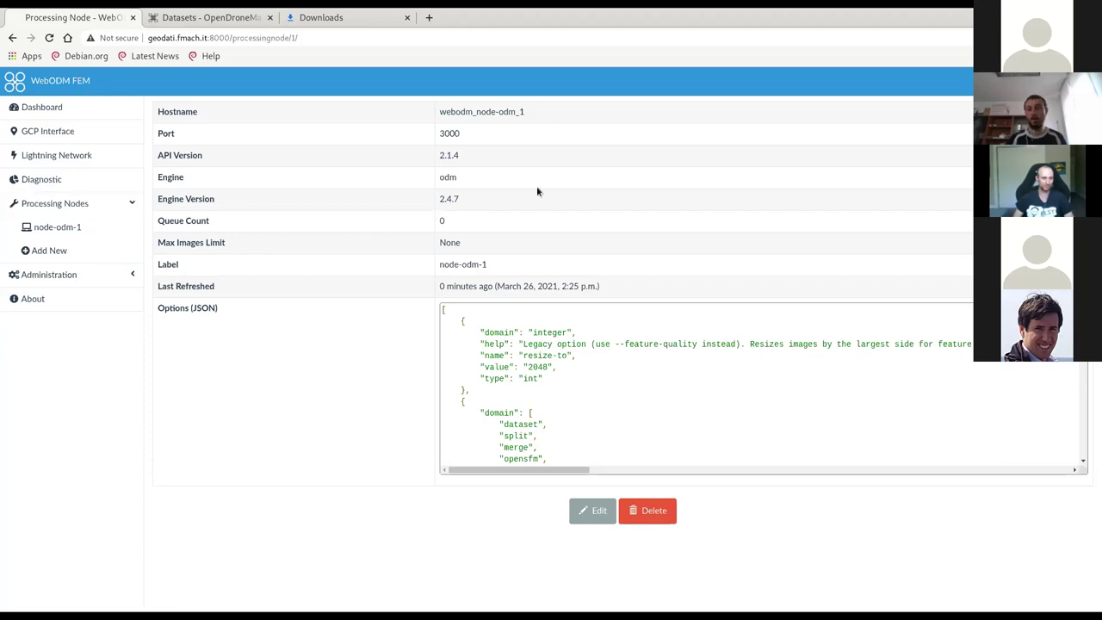
Review the administration pages for user accounts and plugins
click(74, 269)
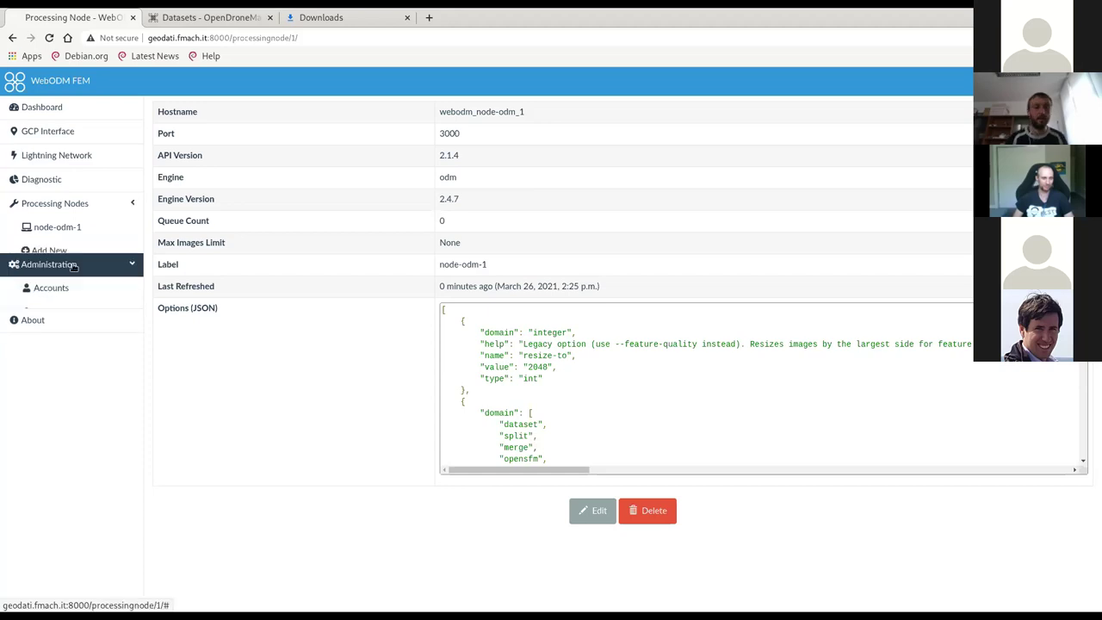
click(65, 274)
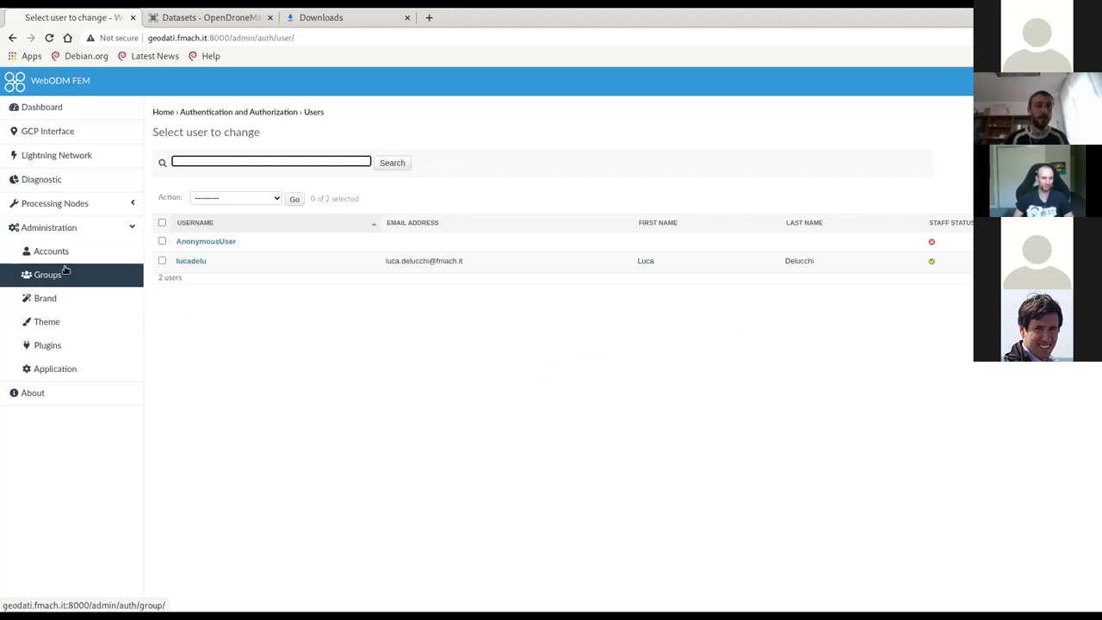
click(53, 358)
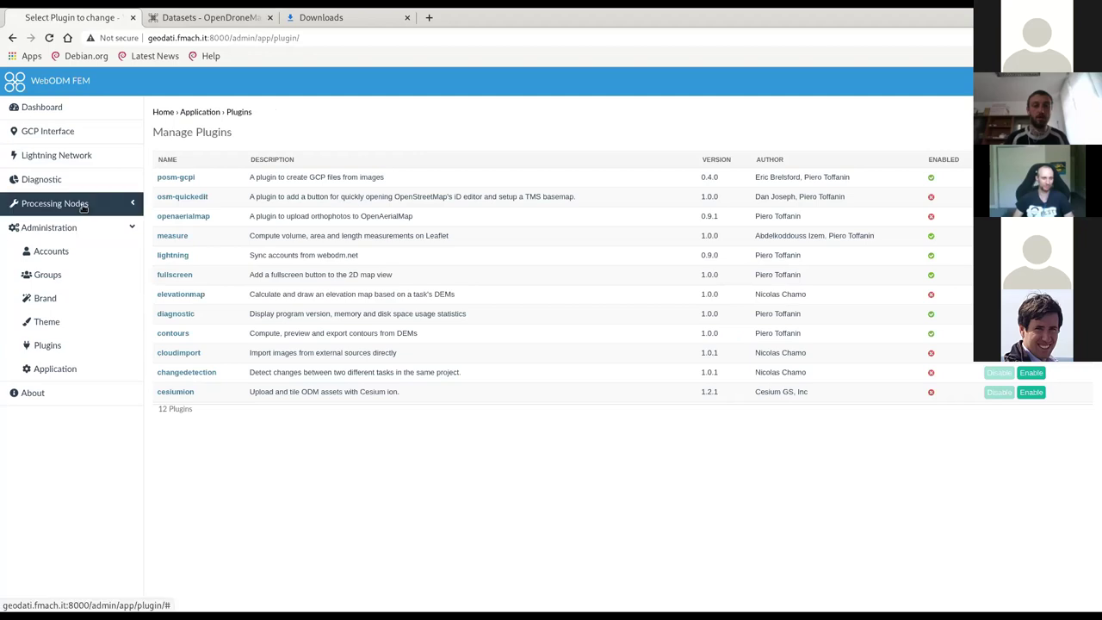
Start a new project from the dashboard and name it GFOSS_GEAM
click(60, 108)
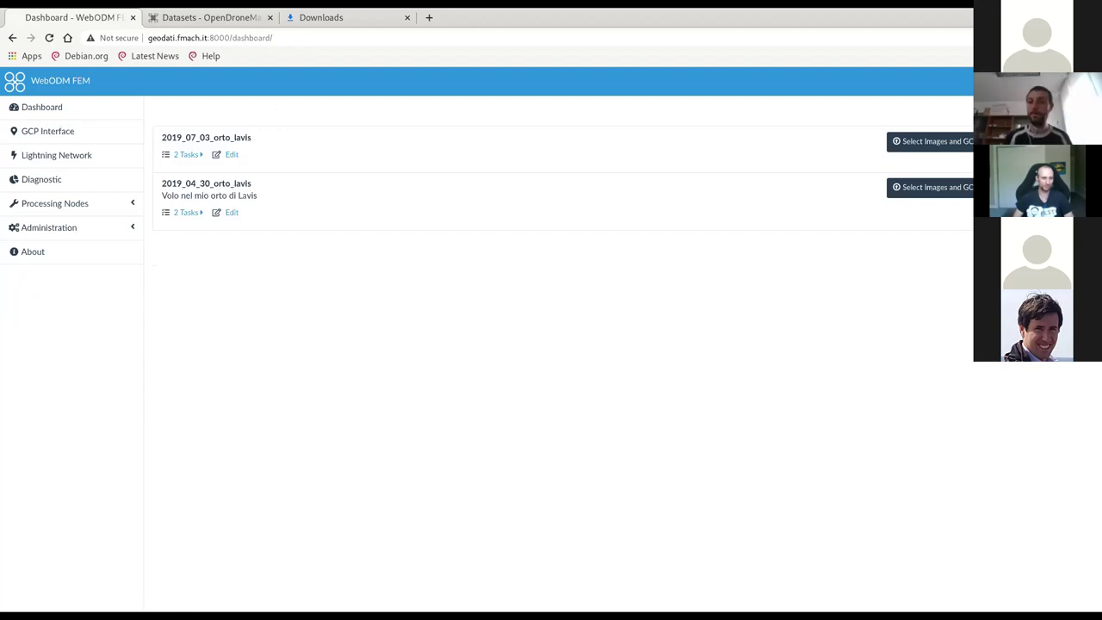
click(1046, 110)
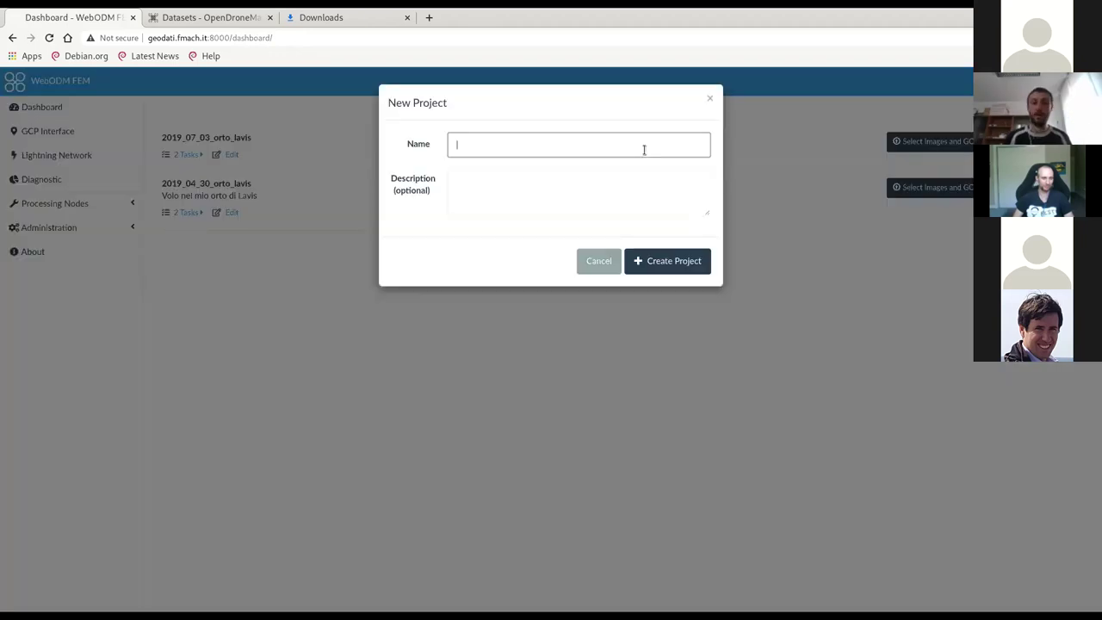
text(G)
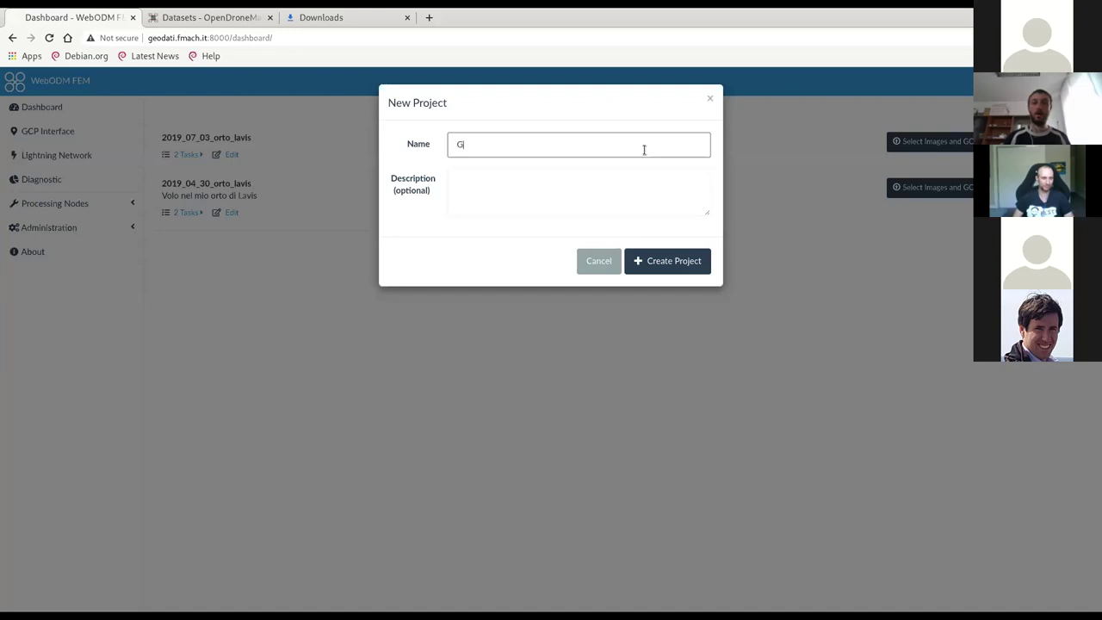
text(FOSS_GEA)
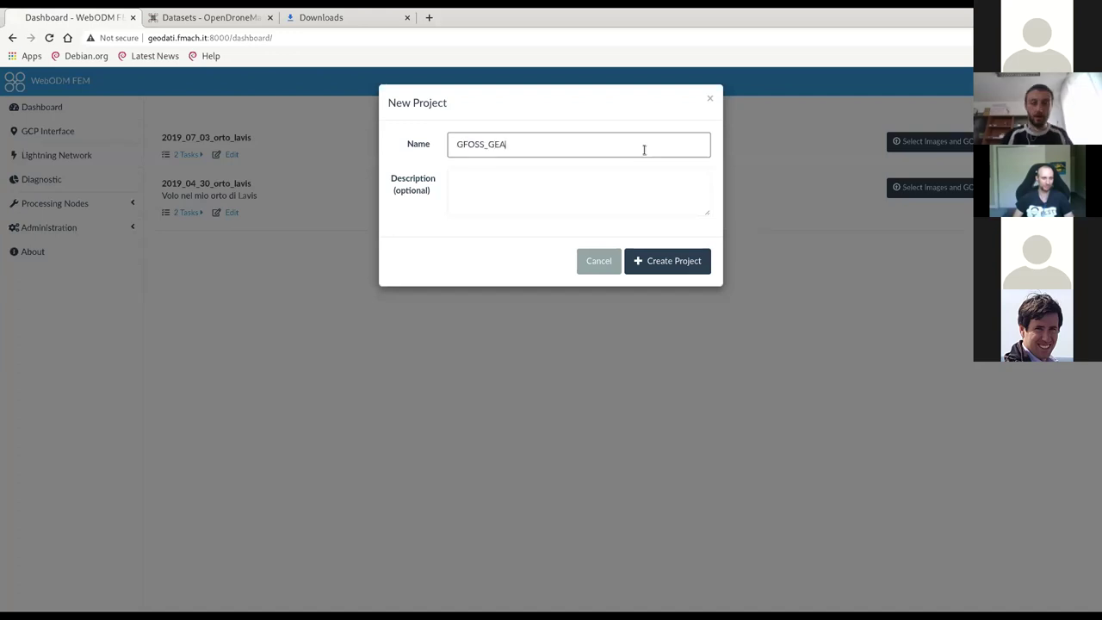
text(M)
Describe the project as "Esempio di processamento per il corso GFOSS_GEAM" and create it
click(586, 191)
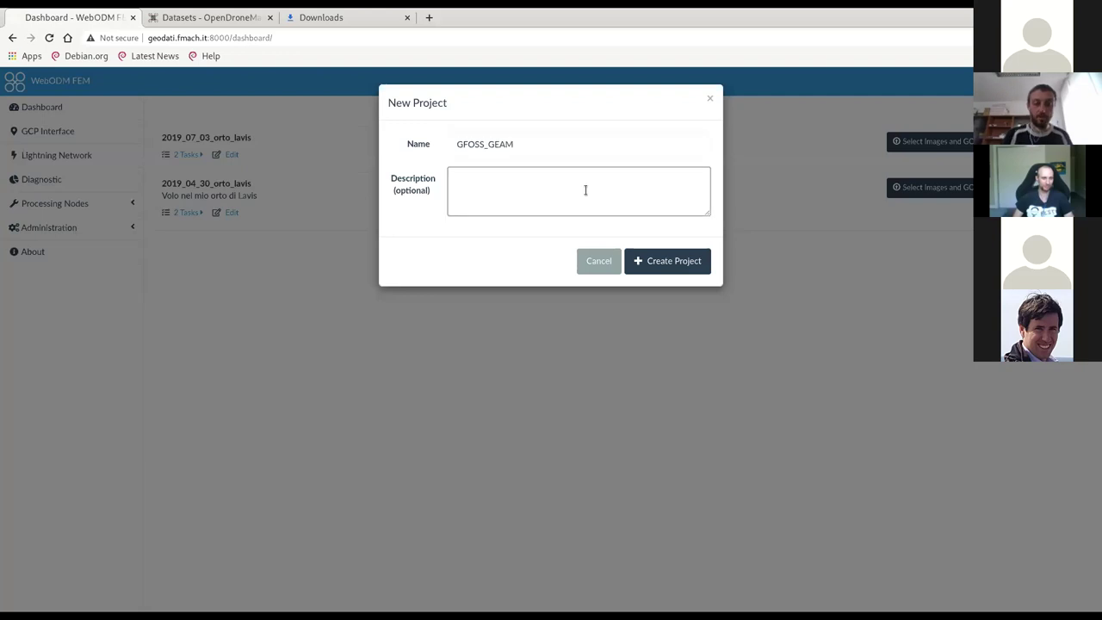
text(Esempio di)
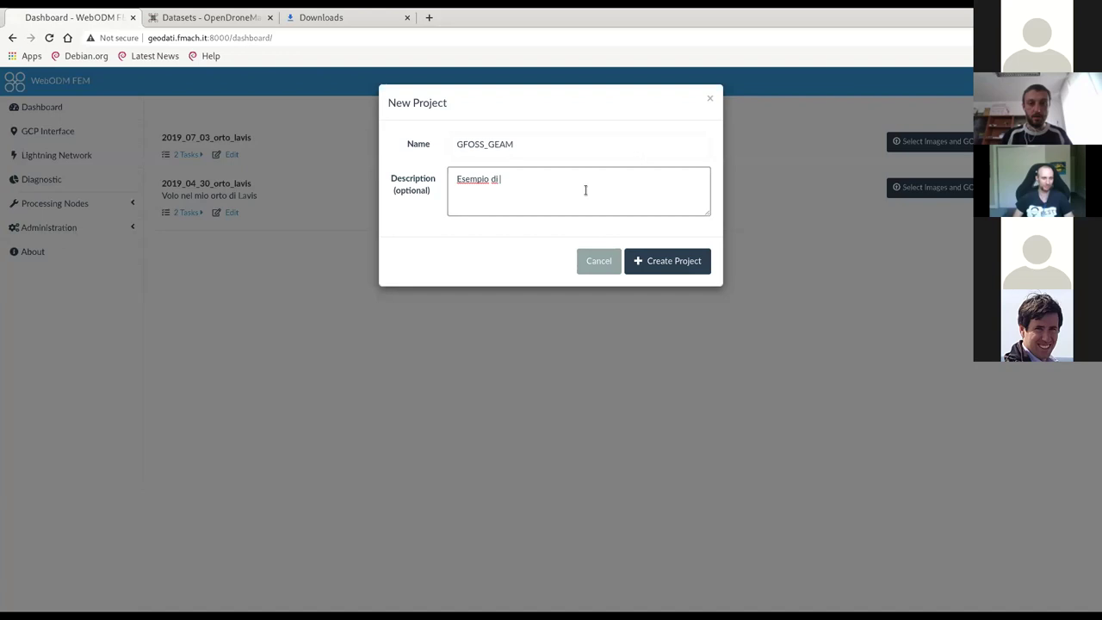
text(processamento per il co)
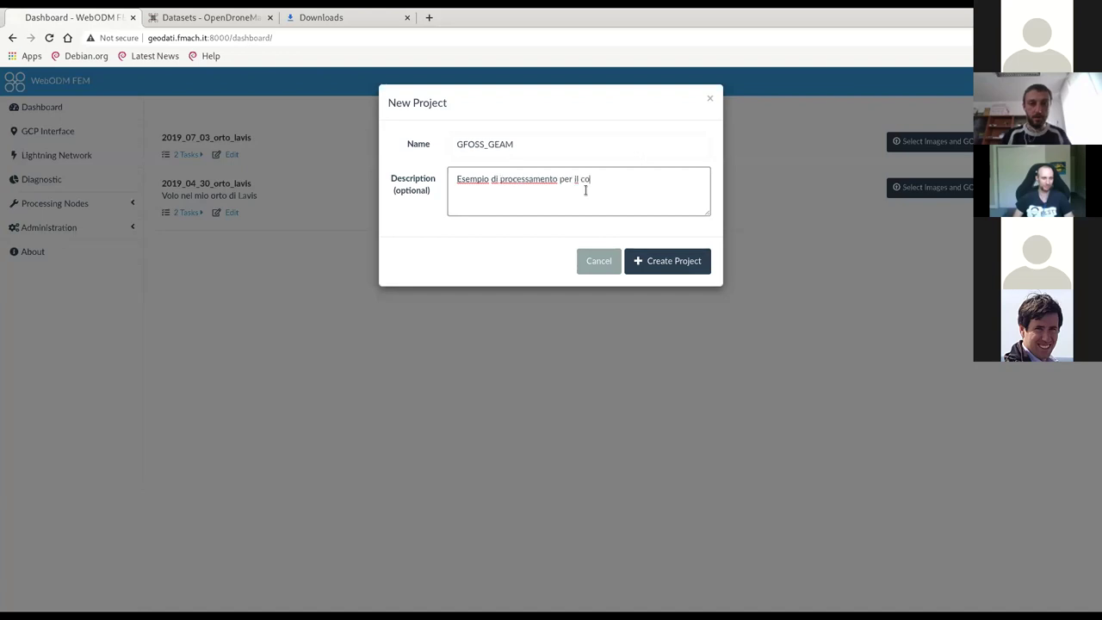
text(rso)
key(shift+Tab)
key(ctrl+c)
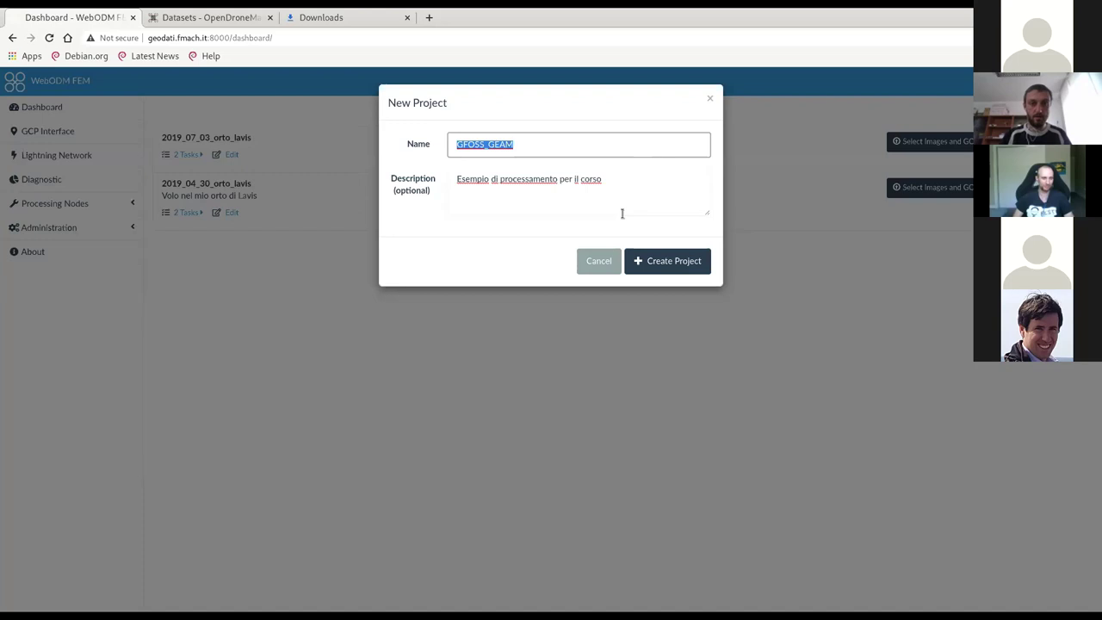
click(621, 214)
key(ctrl+v)
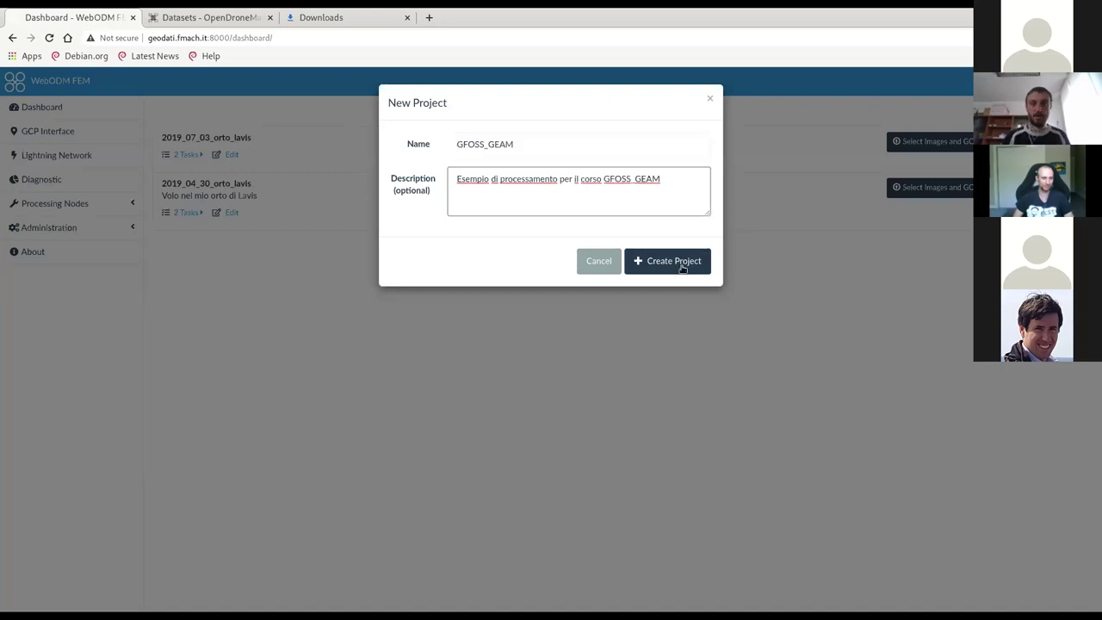
click(683, 269)
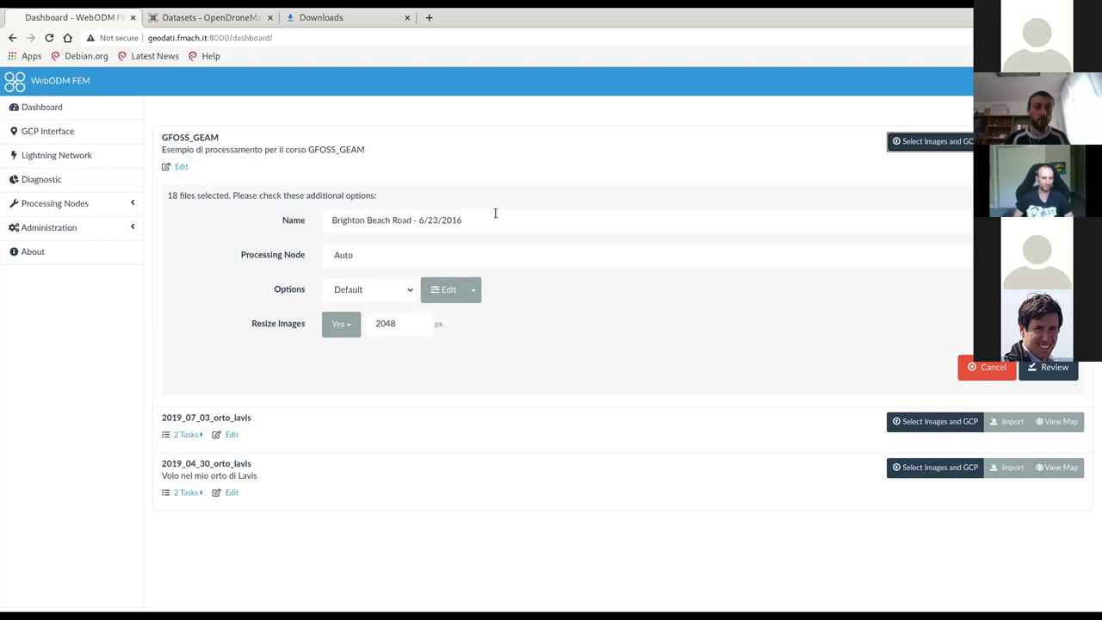
Check the Brighton Beach Road task's name and processing node, and set its options preset to DSM + DTM
double_click(346, 219)
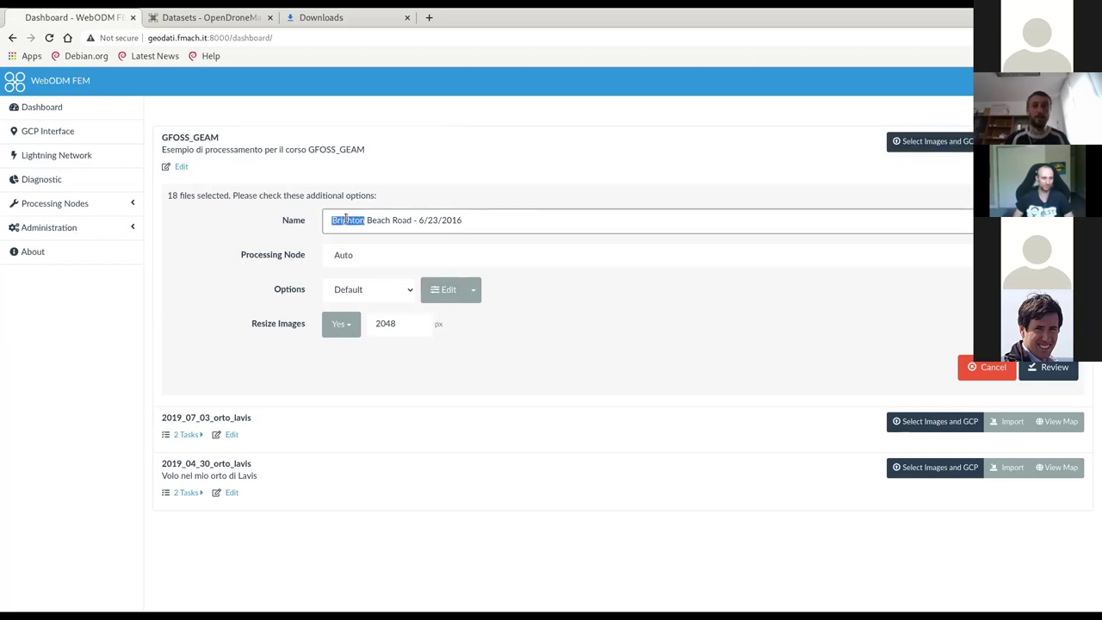
click(345, 219)
click(363, 263)
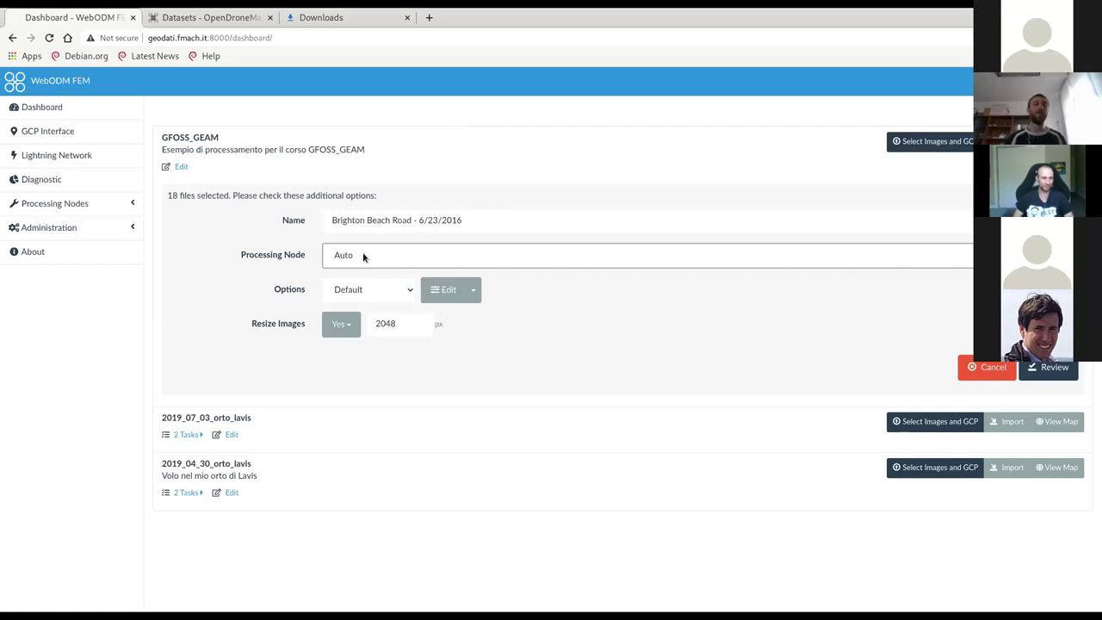
click(408, 291)
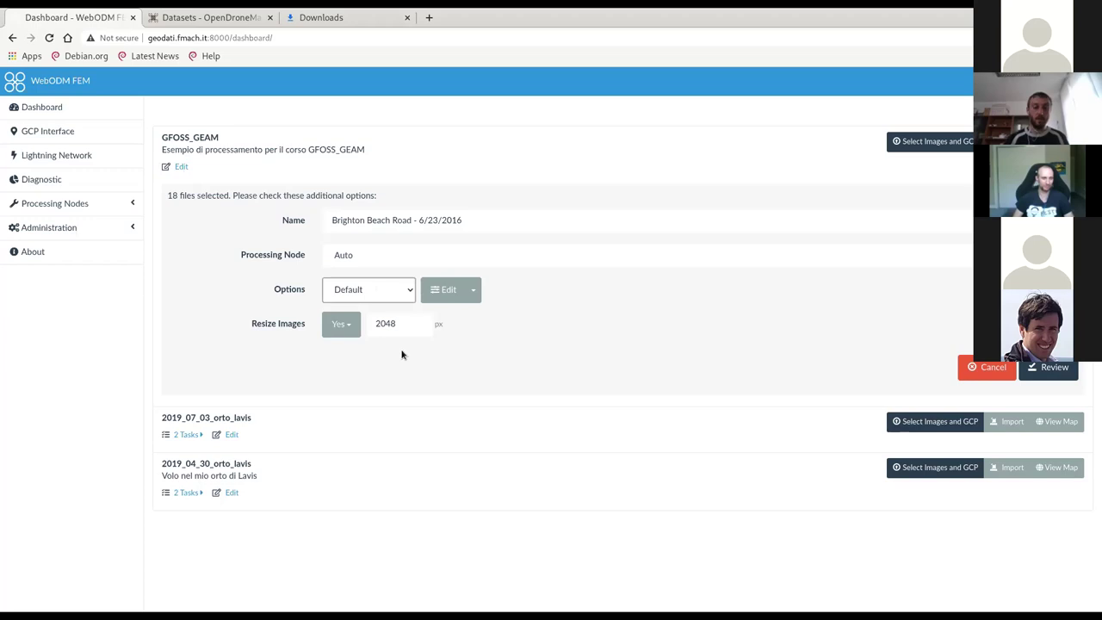
key(Down)
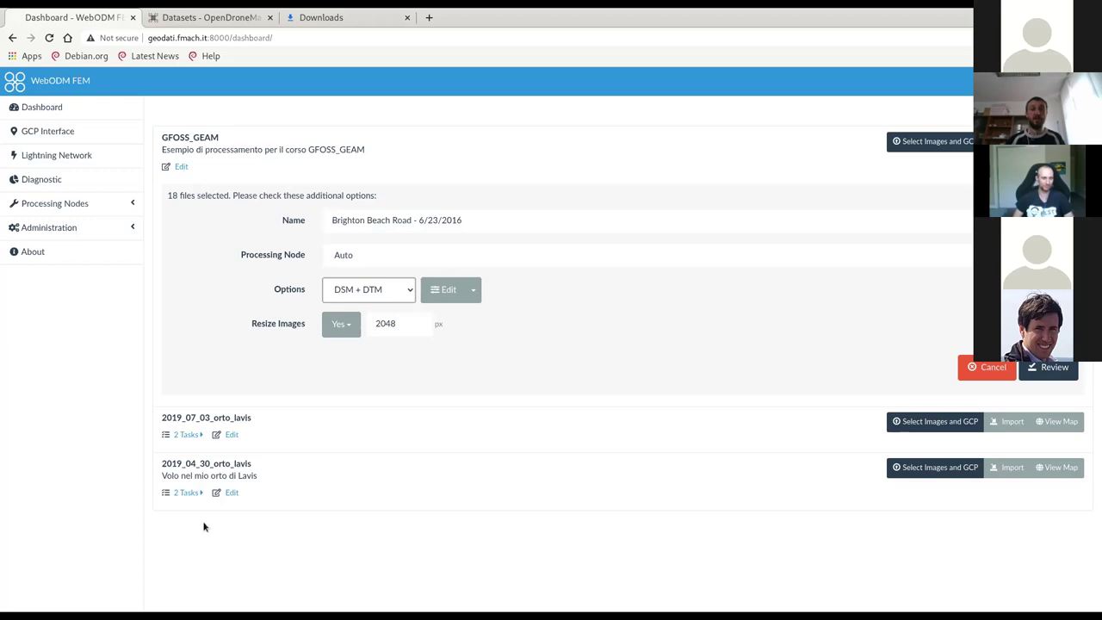
Look through the task's processing options, set dem-resolution to 6 and save the custom options
click(445, 291)
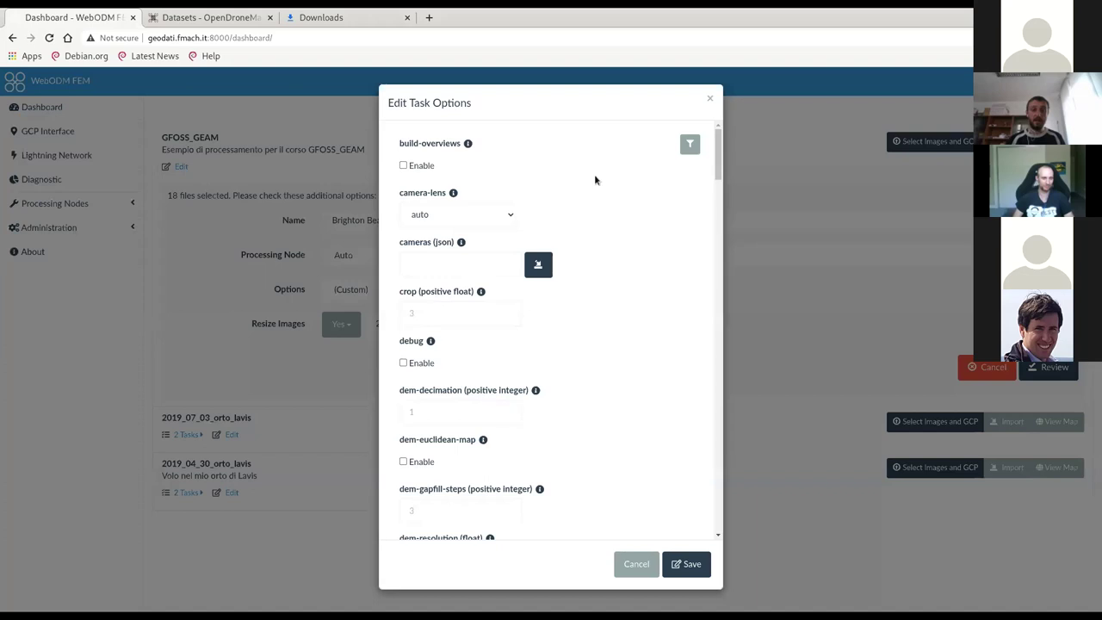
scroll(594, 179, down, 3)
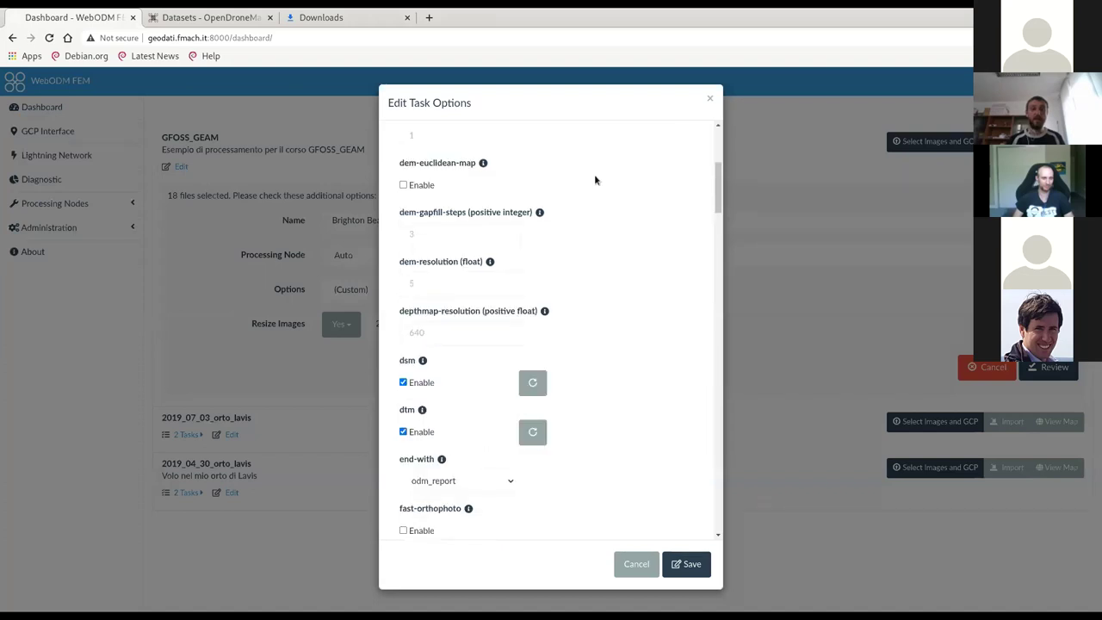
scroll(412, 342, down, 1)
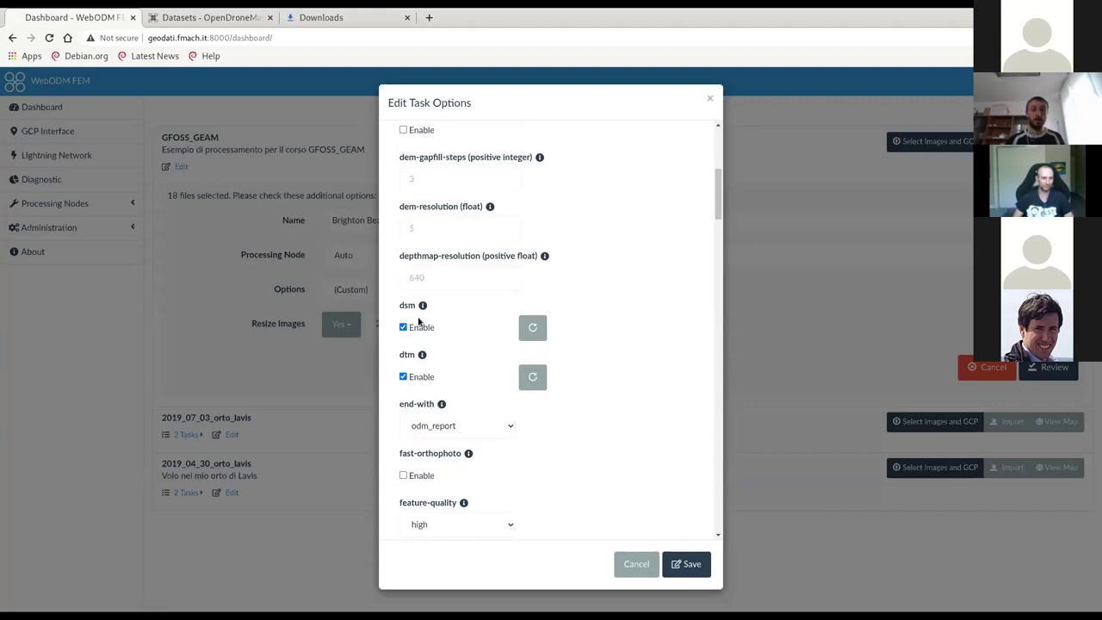
scroll(626, 358, down, 5)
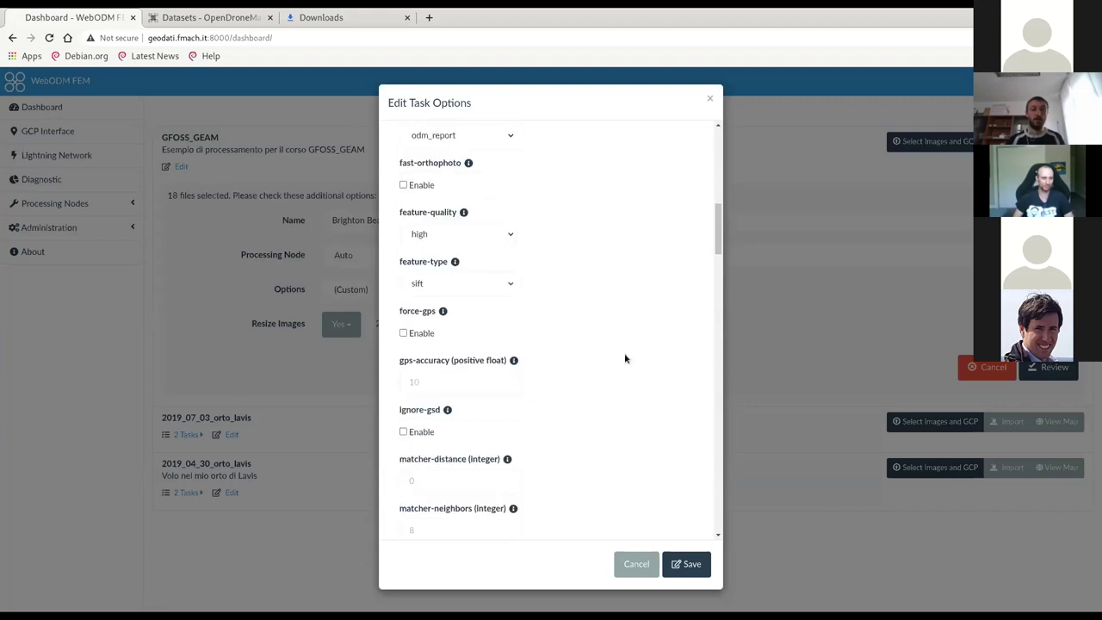
scroll(626, 358, down, 20)
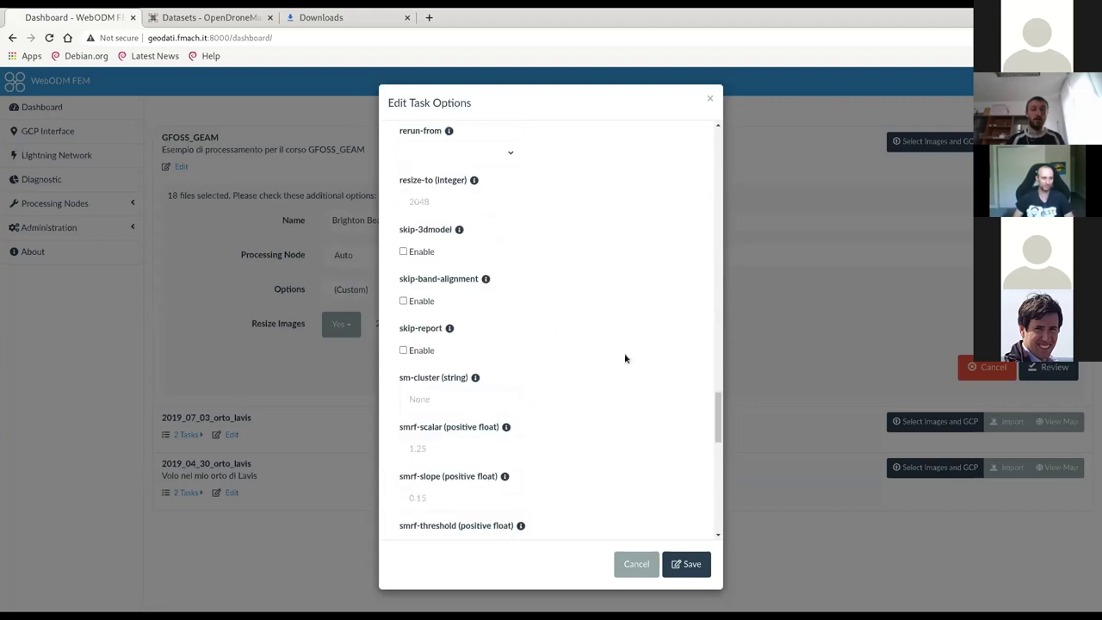
scroll(626, 358, down, 10)
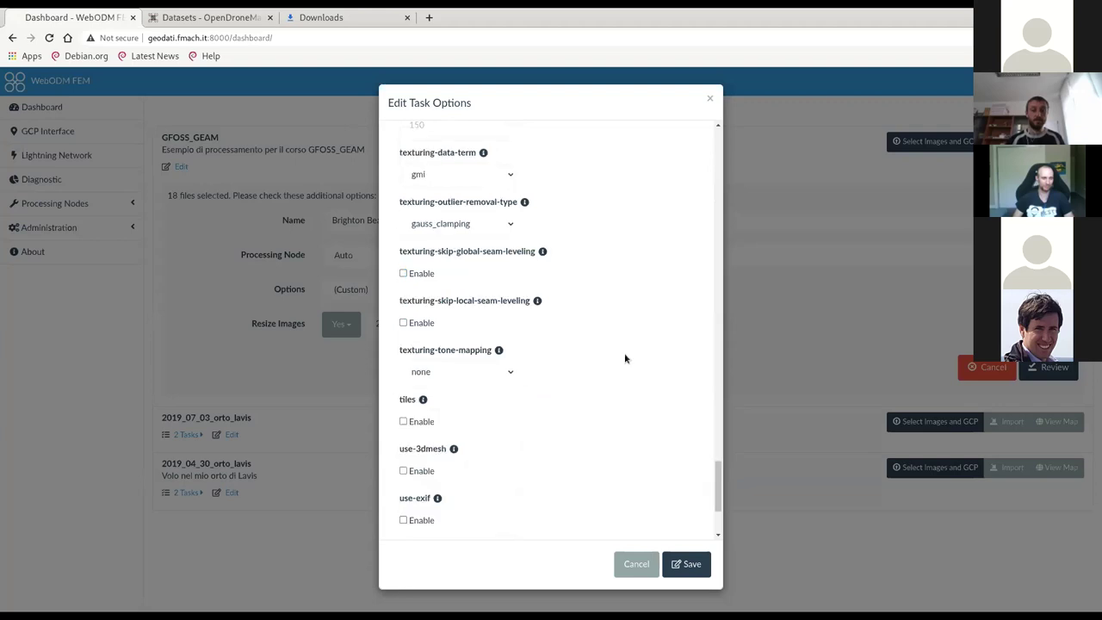
scroll(626, 358, up, 20)
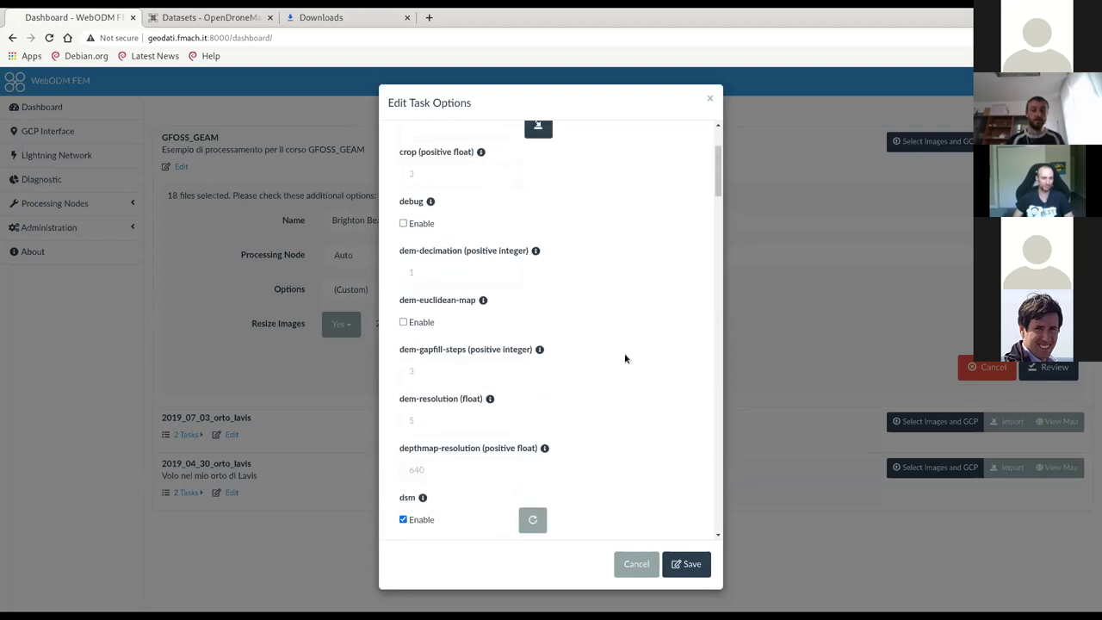
scroll(625, 359, down, 3)
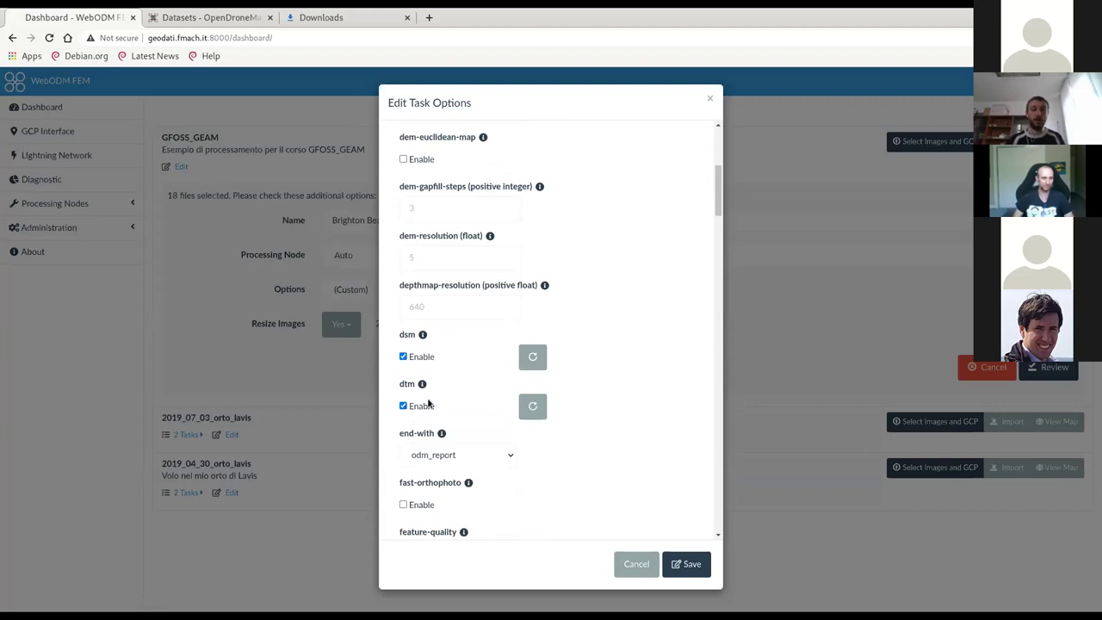
click(417, 261)
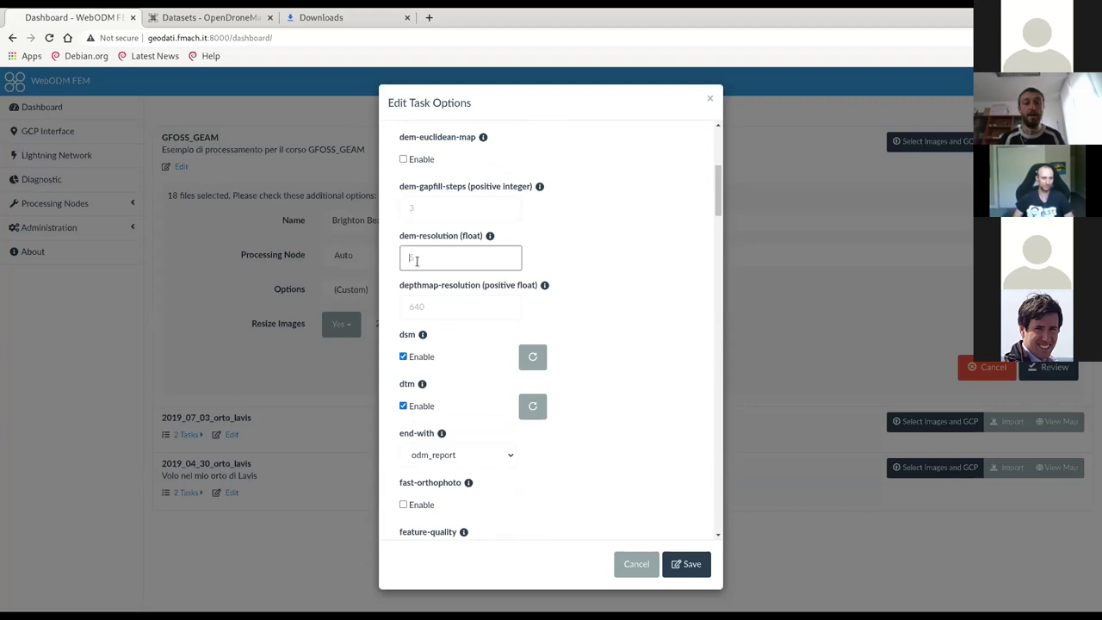
text(6)
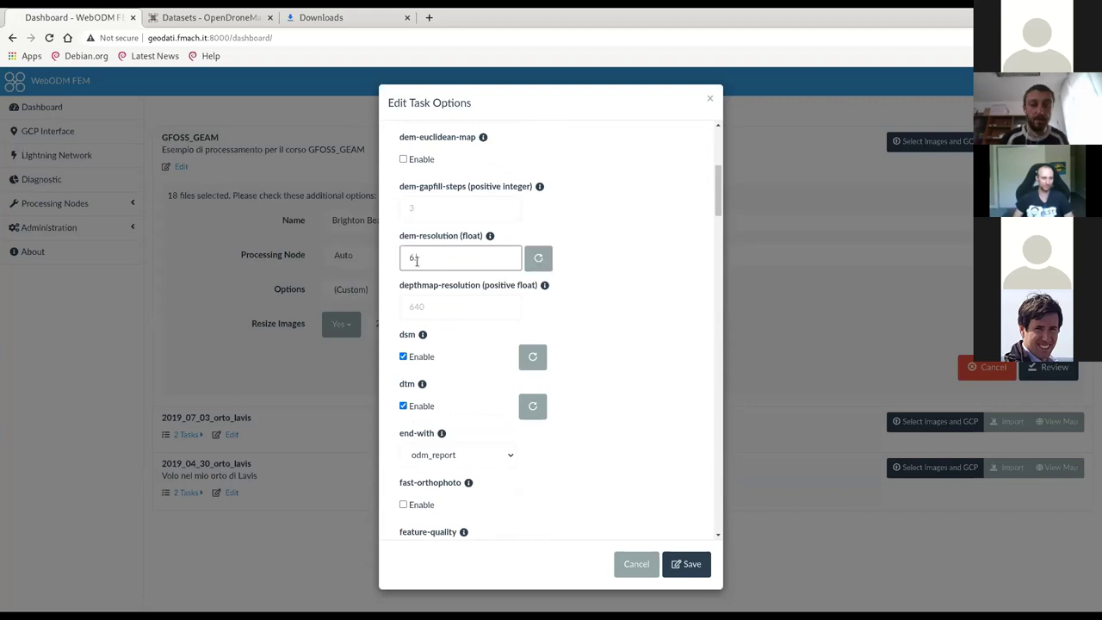
key(Return)
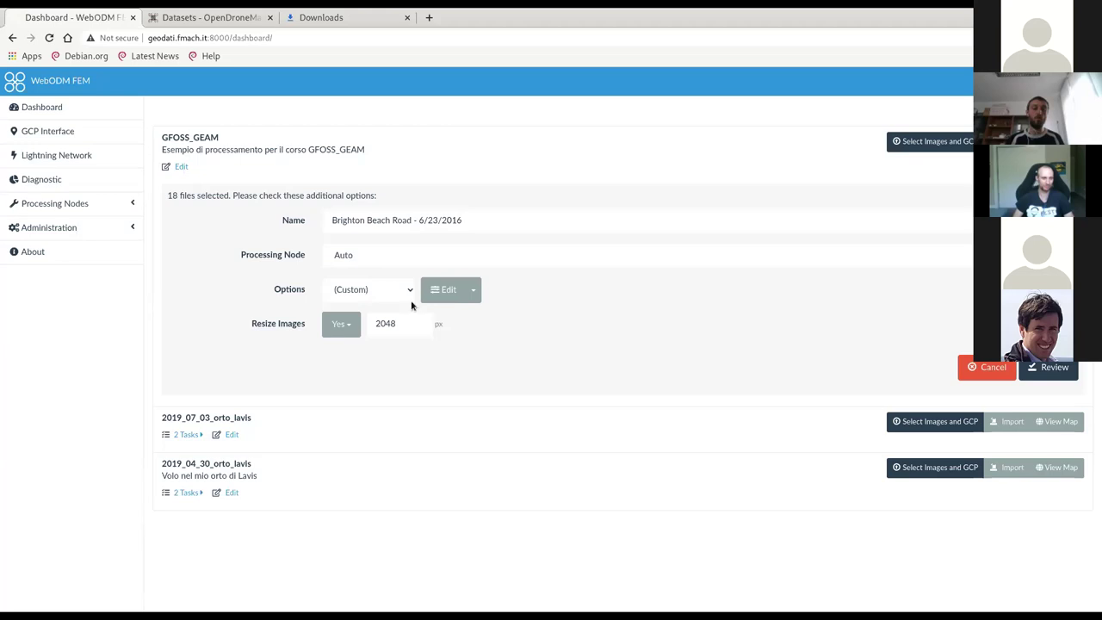
click(473, 290)
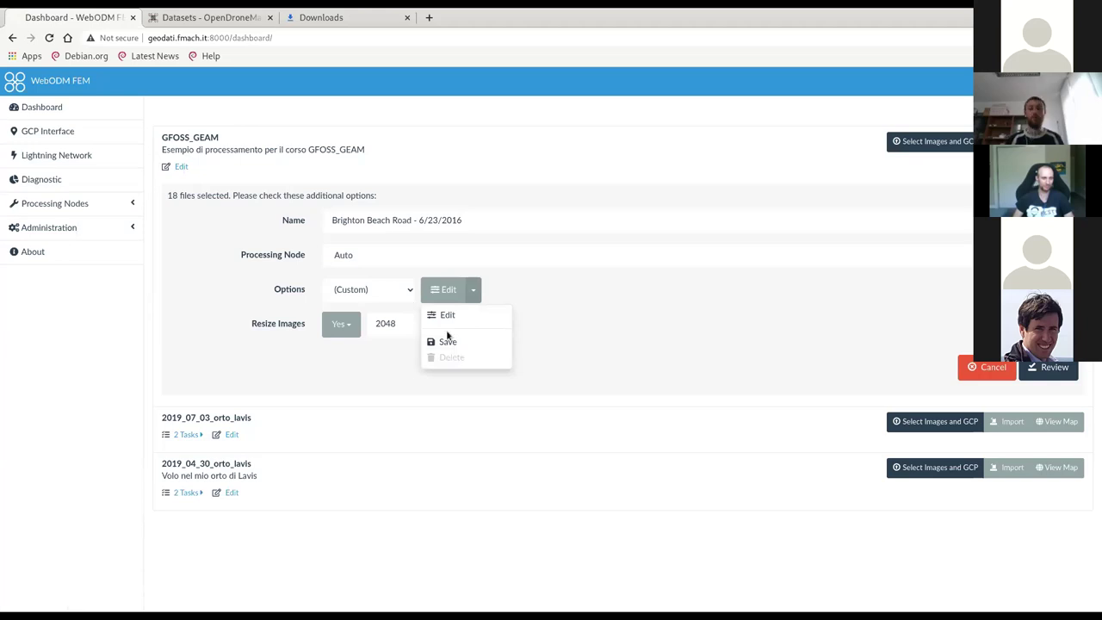
click(447, 337)
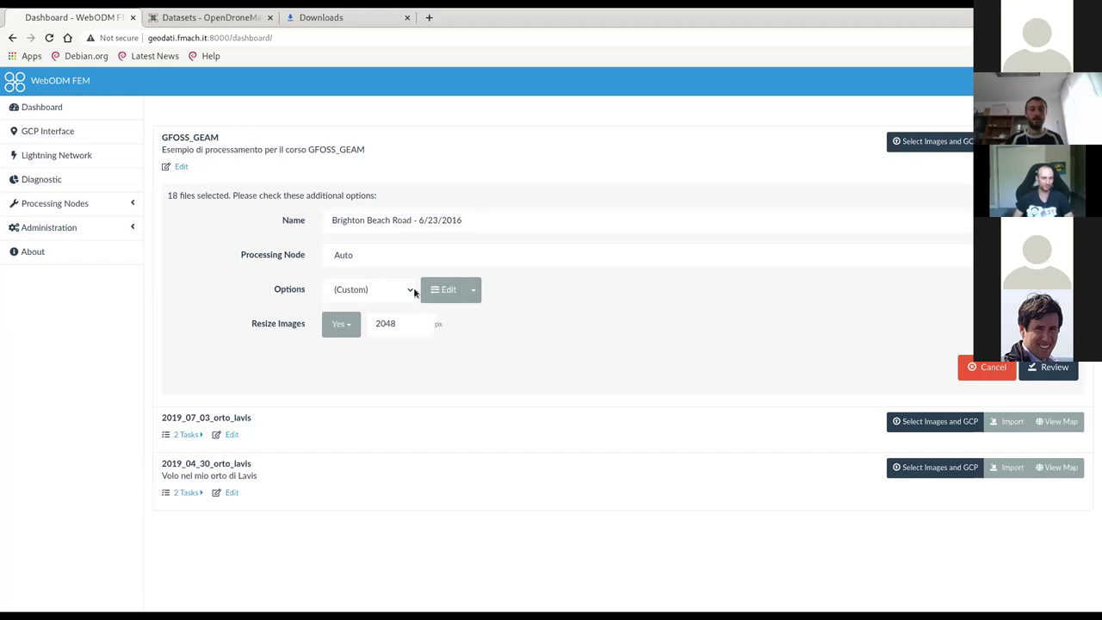
click(413, 290)
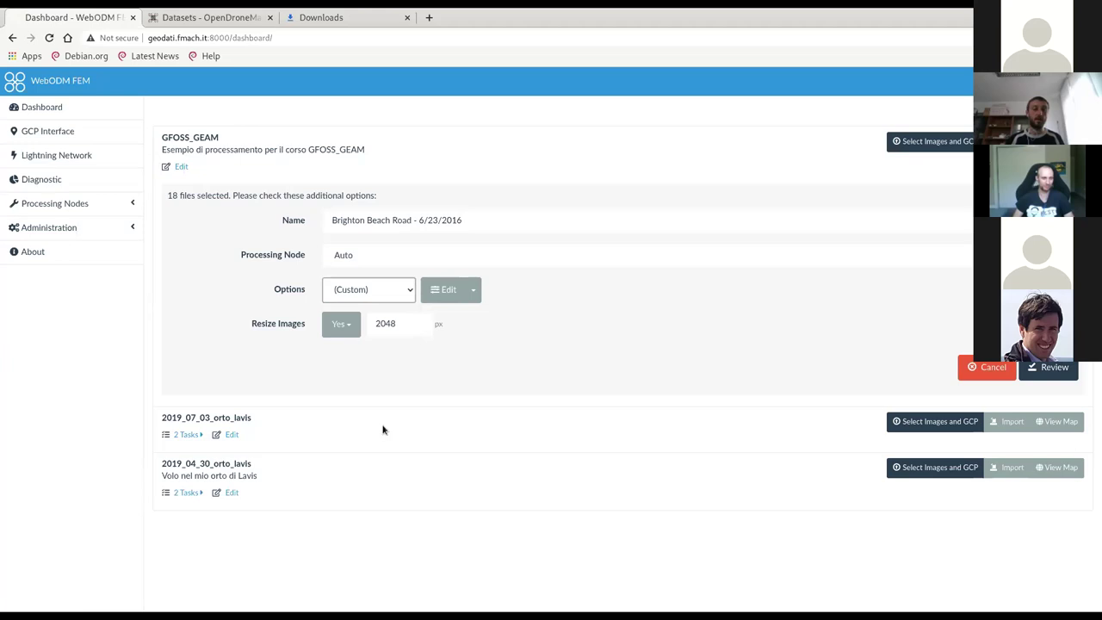
Review the chosen options, start processing the Brighton Beach Road task and expand its details
click(1047, 369)
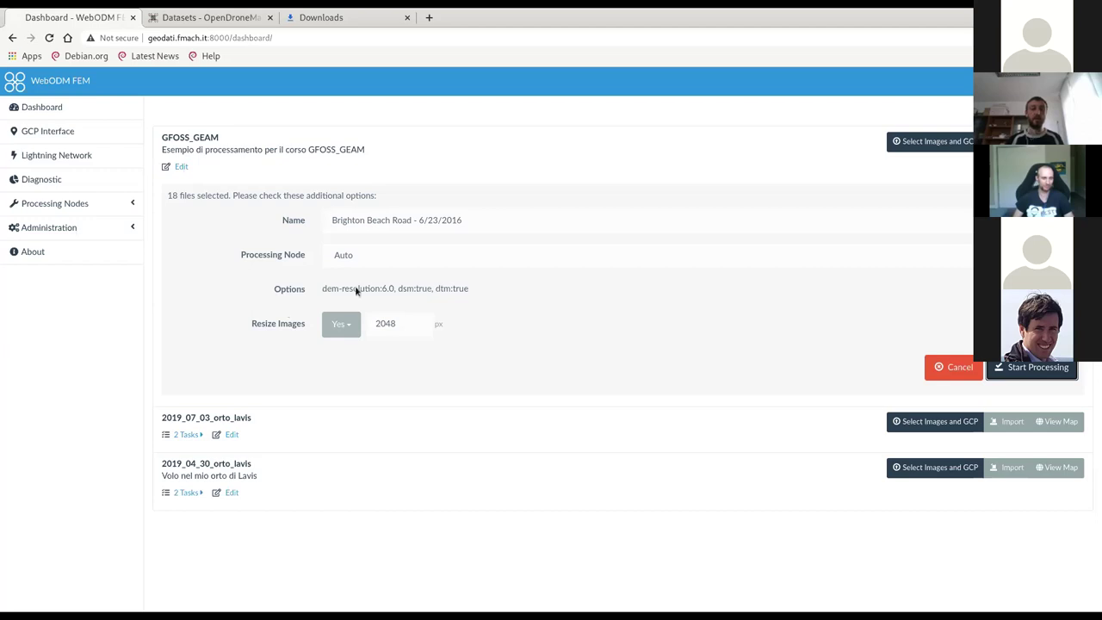
drag(323, 290, 378, 292)
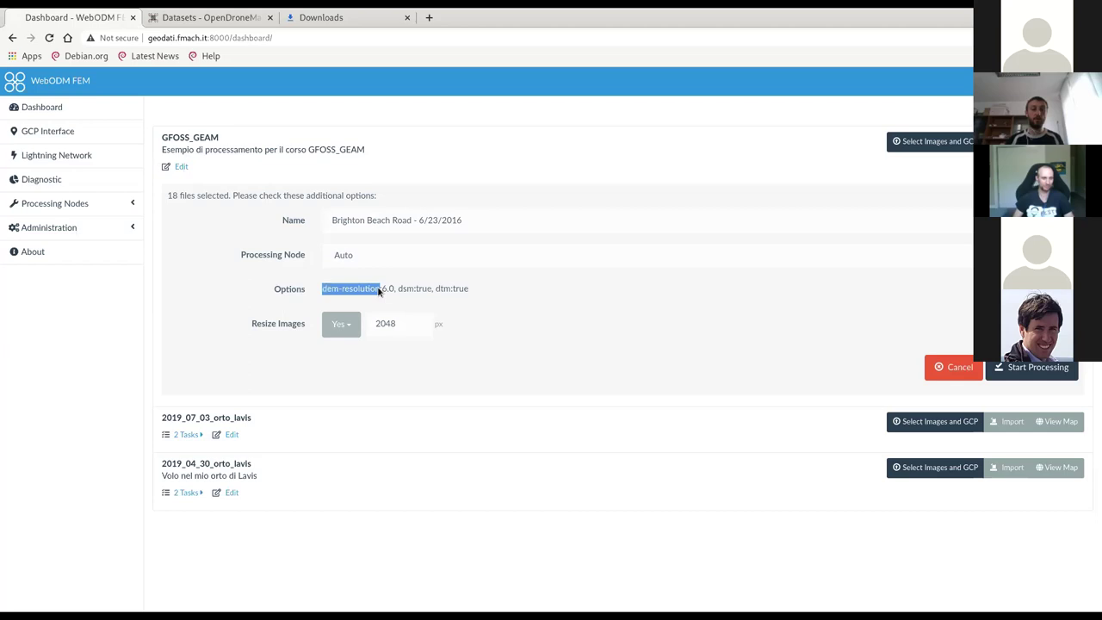
drag(379, 291, 415, 289)
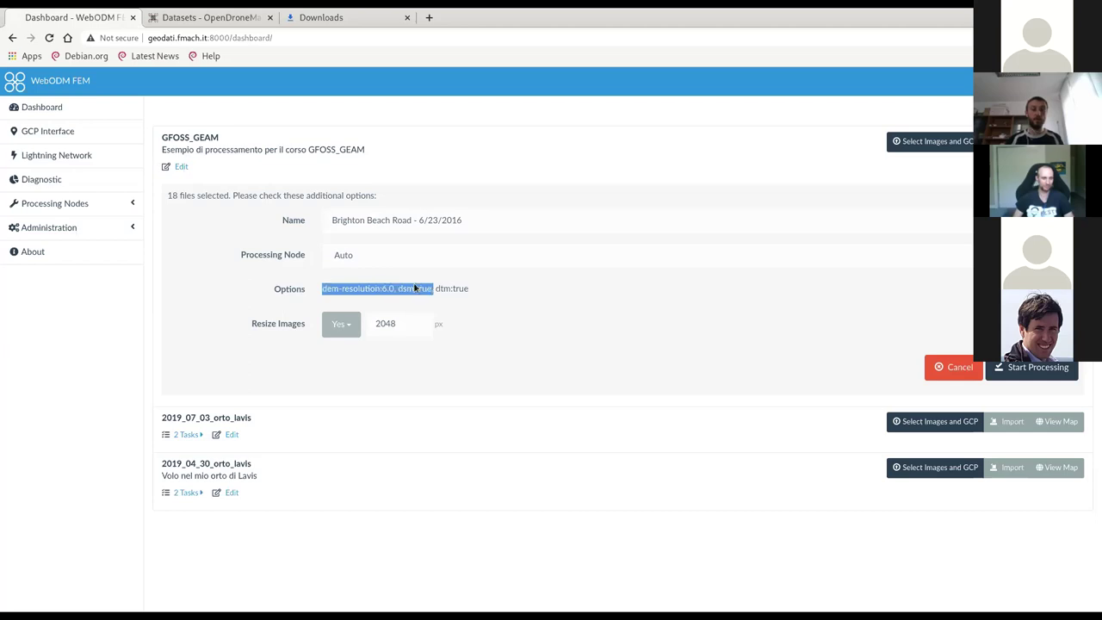
double_click(441, 293)
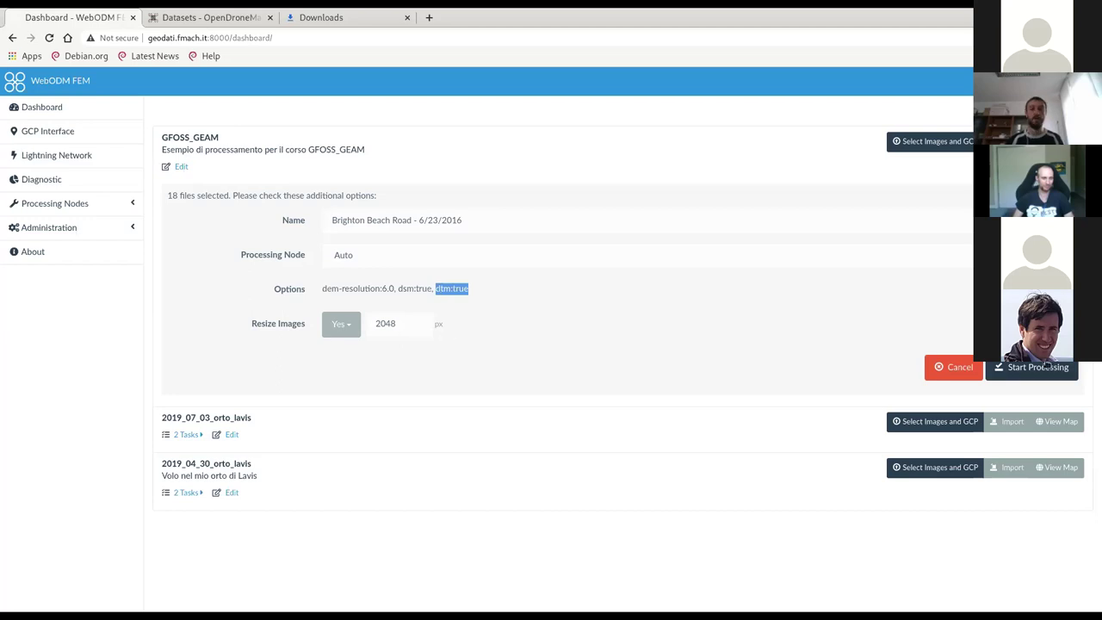
click(1046, 365)
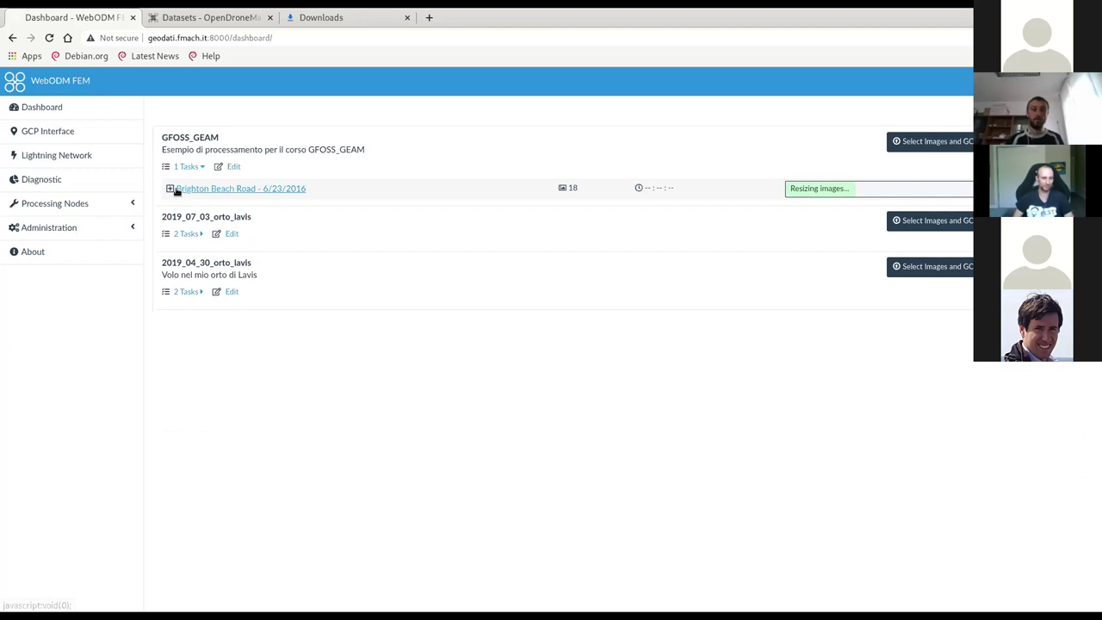
click(175, 189)
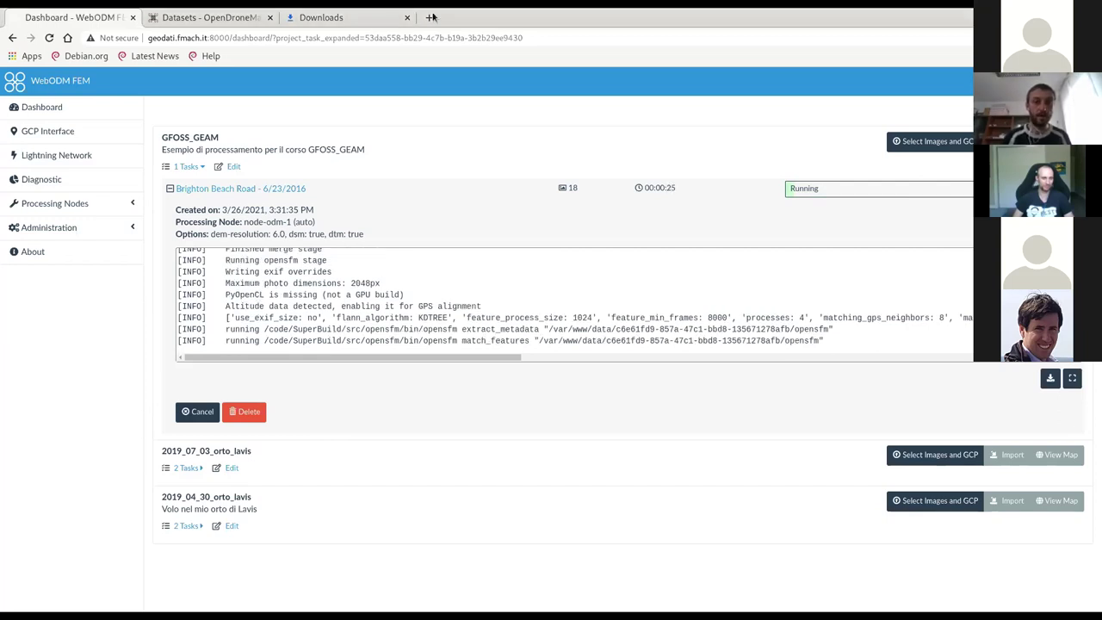
Open the local presentation gfoss_2021.pdf from the 2021-GFOSS-GEAM_webinars_italian folder in place of the Downloads page
click(371, 18)
click(366, 36)
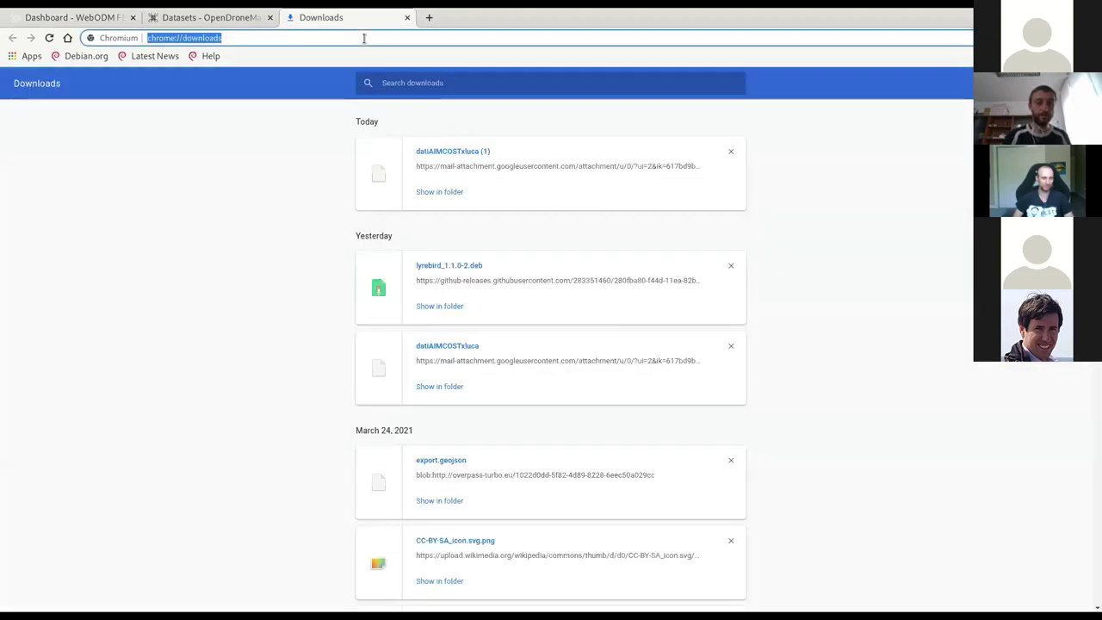
text(file:///home/lucadelu/github/opendronemap_presentations/2021-GFOSS-GEAM_webinars_italian/gfoss_2021.pdf)
key(Return)
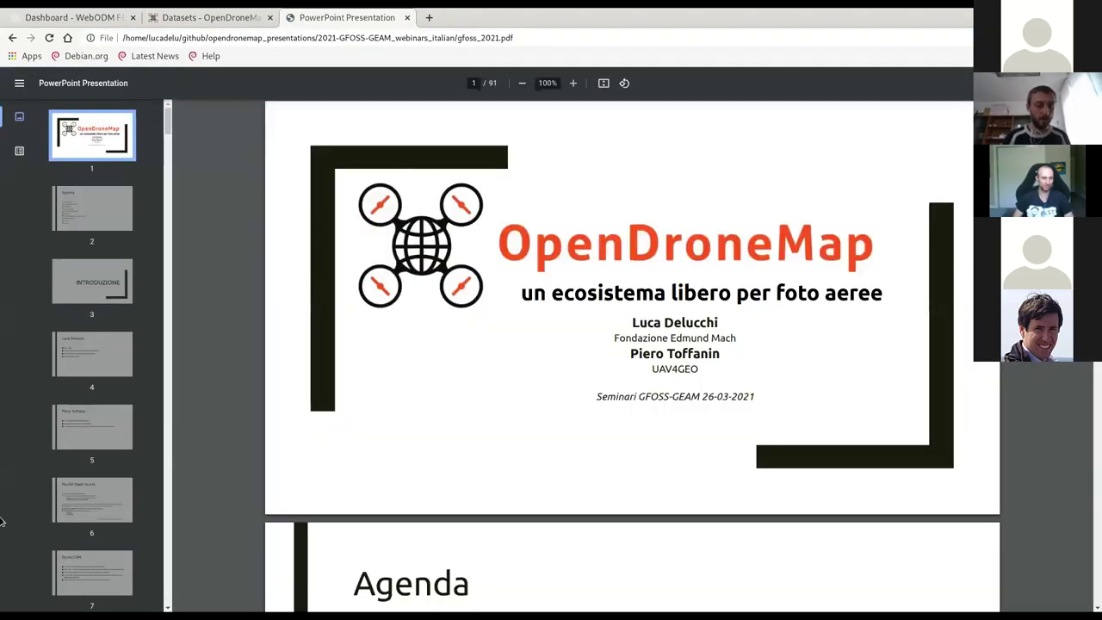
Browse the slide thumbnails and go to slide 45, "In esecuzione"
scroll(112, 445, down, 2)
scroll(112, 445, down, 5)
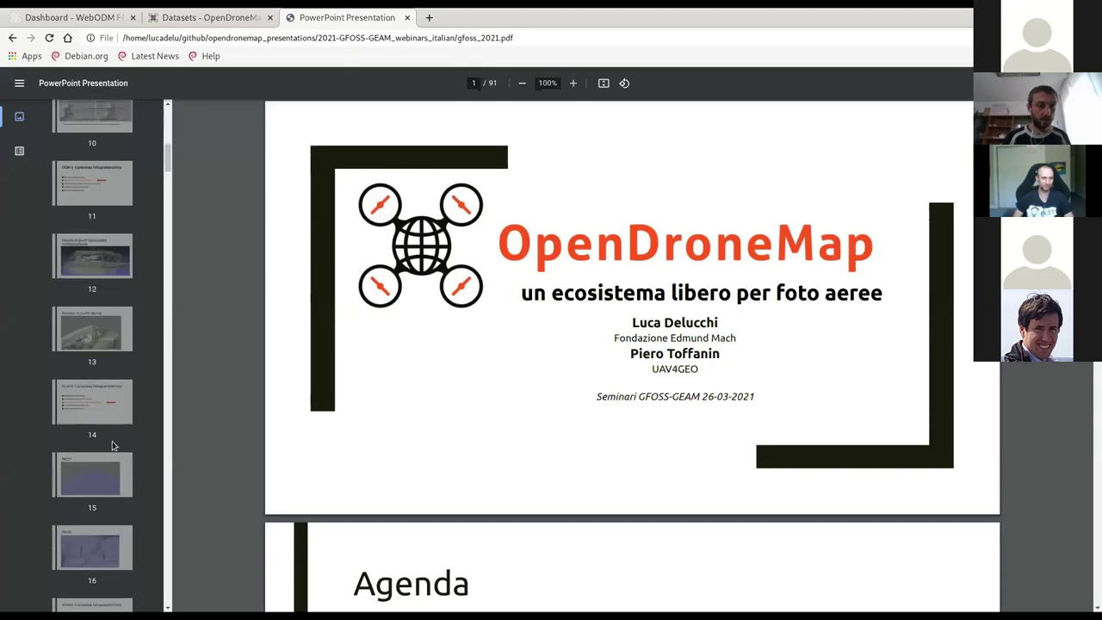
scroll(112, 445, down, 10)
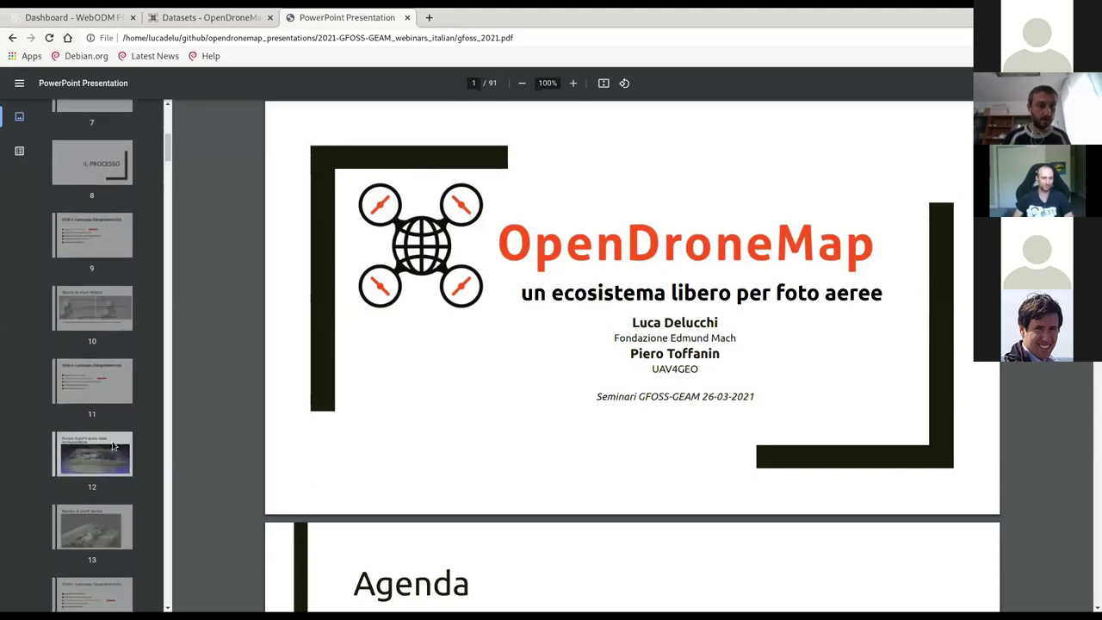
scroll(112, 445, down, 13)
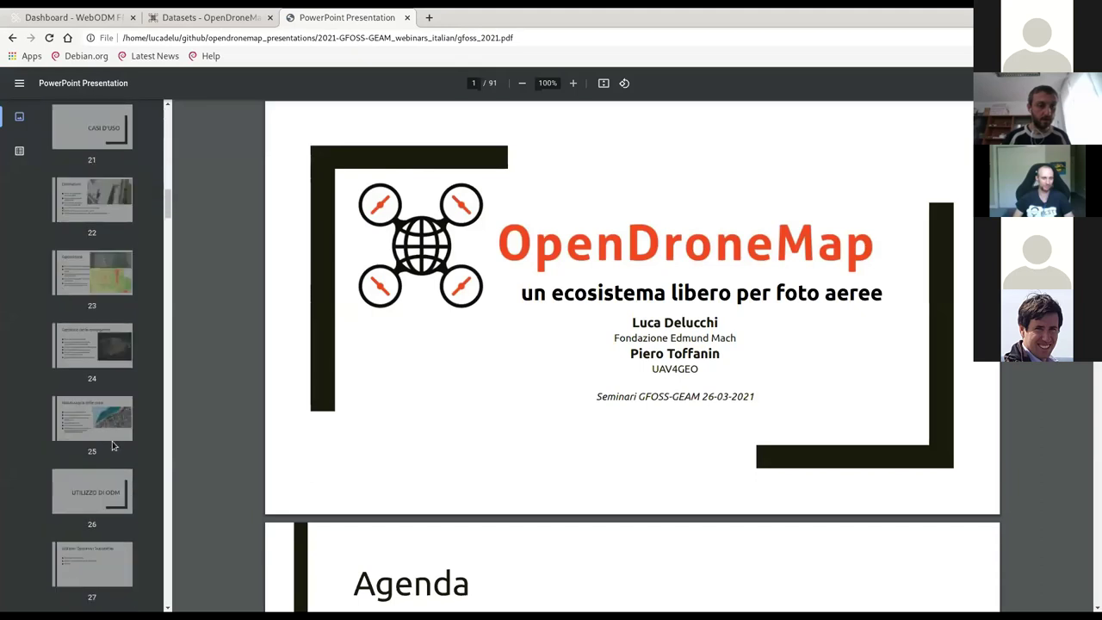
scroll(112, 445, down, 5)
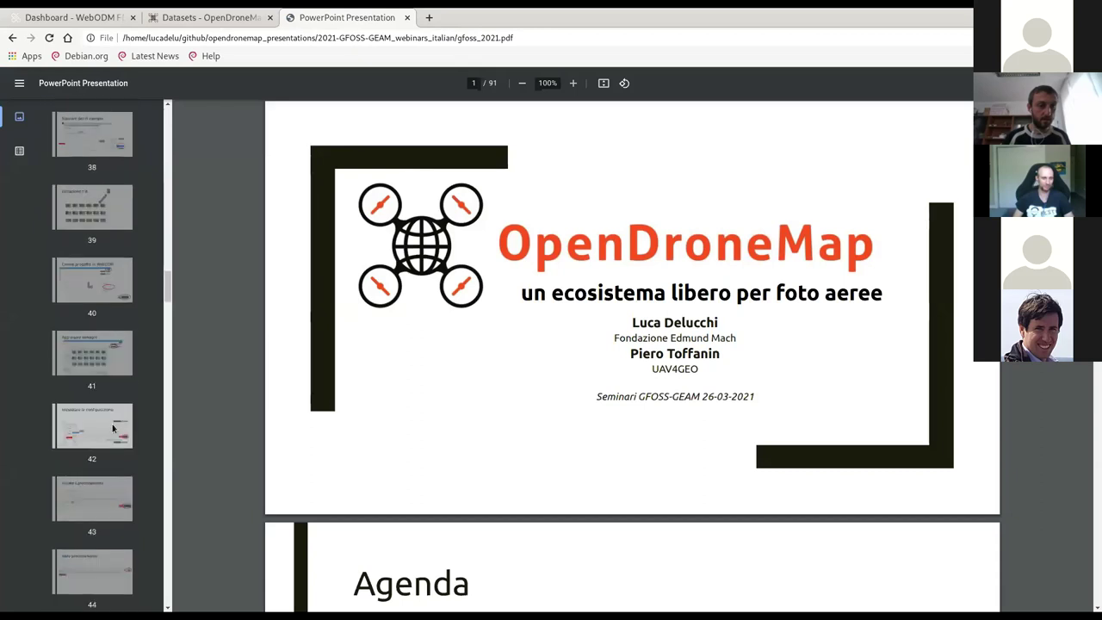
click(111, 426)
scroll(97, 502, down, 2)
click(96, 344)
click(95, 421)
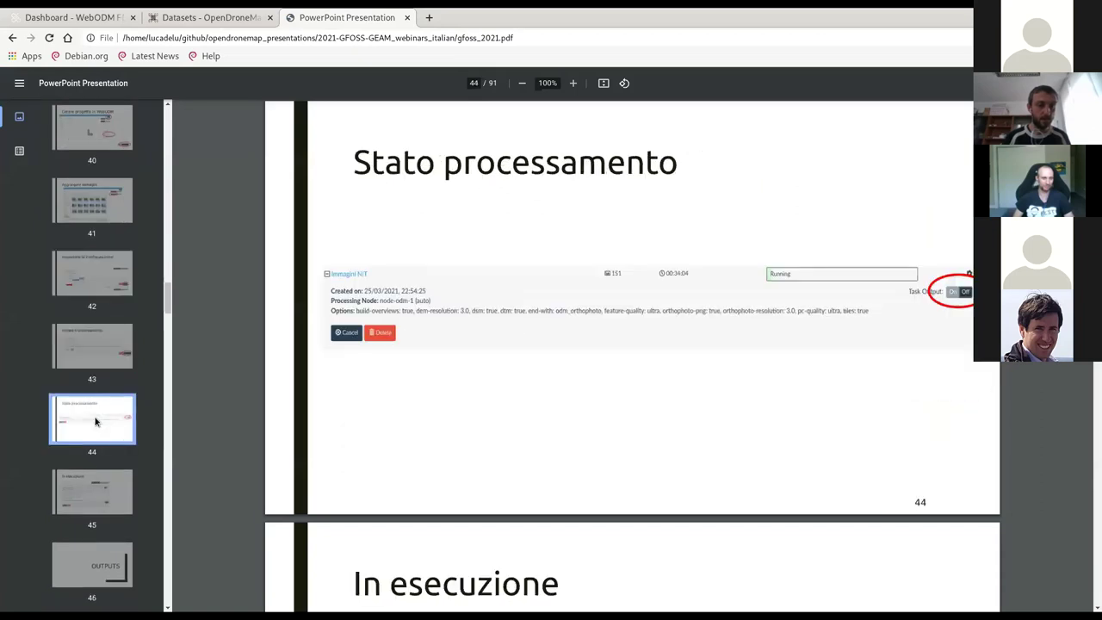
click(92, 471)
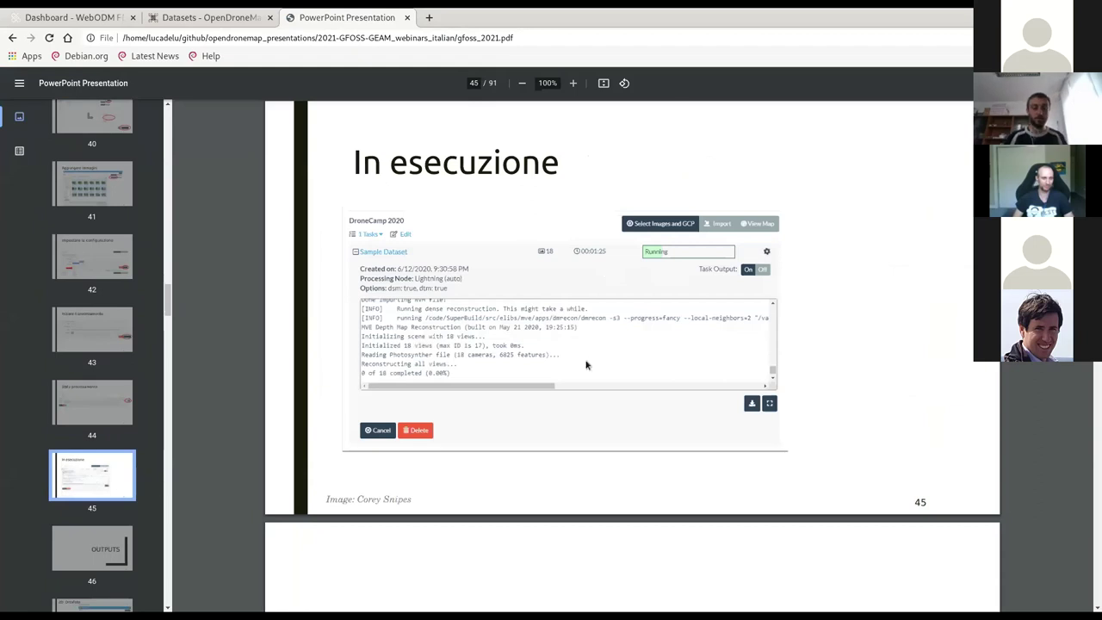
Show the presentation in full screen and hide the PDF viewer's sidebar
key(F11)
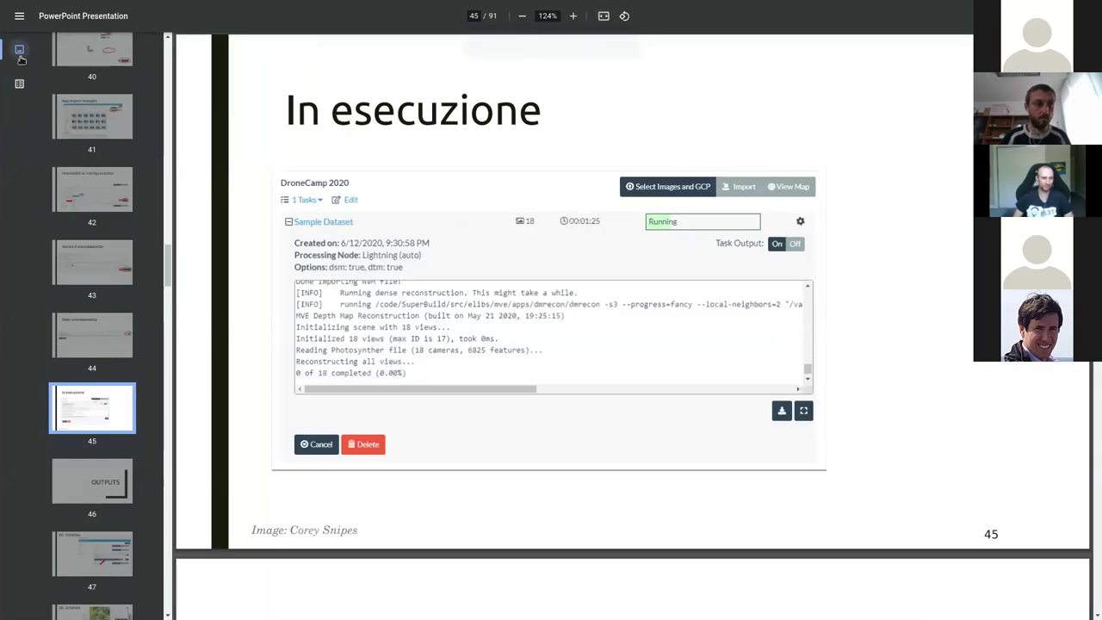
click(19, 84)
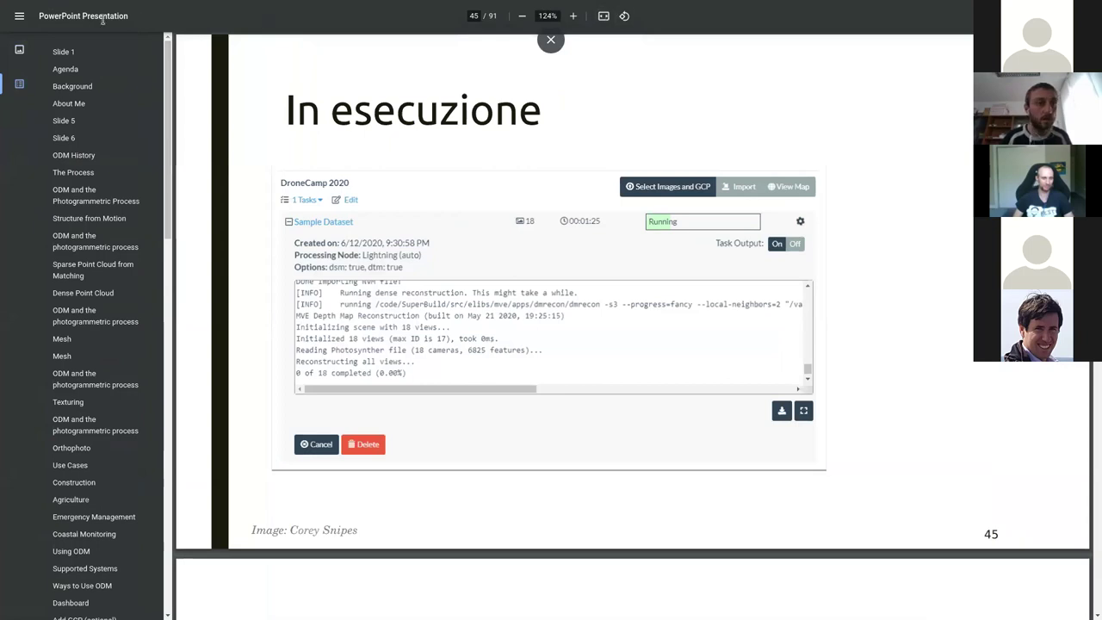
click(21, 19)
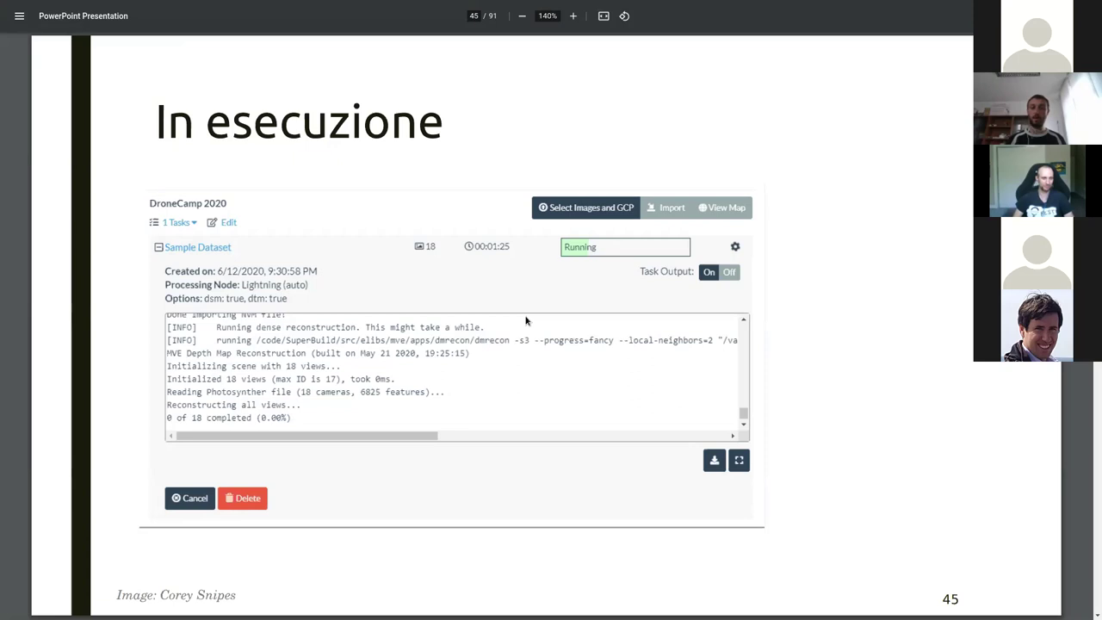
Advance the presentation through the "OUTPUTS" slide and the "2D: Ortofoto" slide to page 48
key(Right)
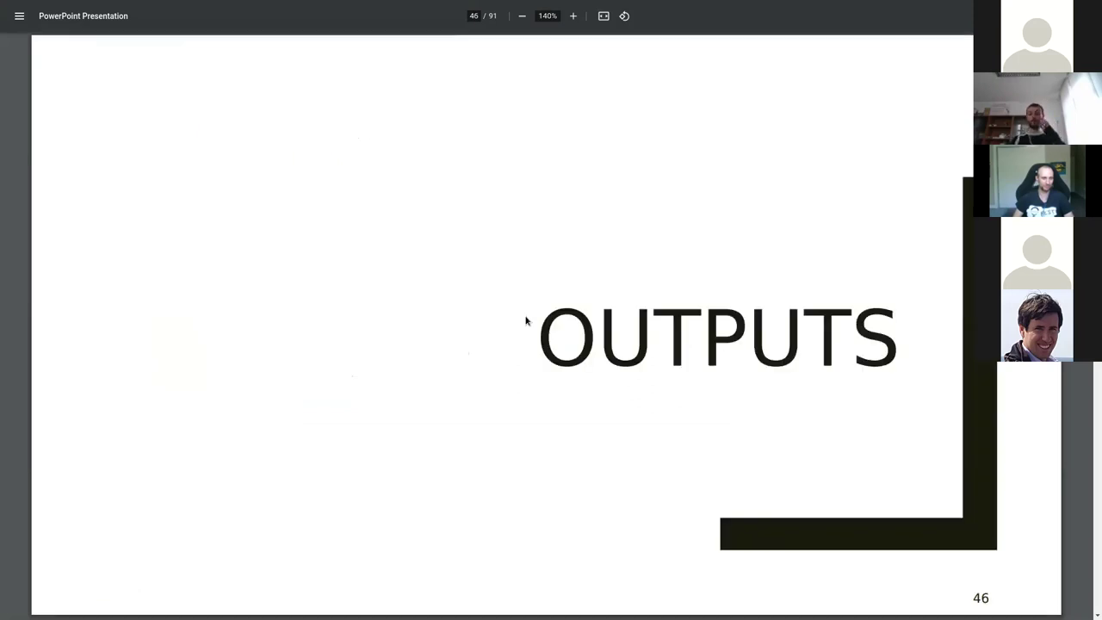
key(Right)
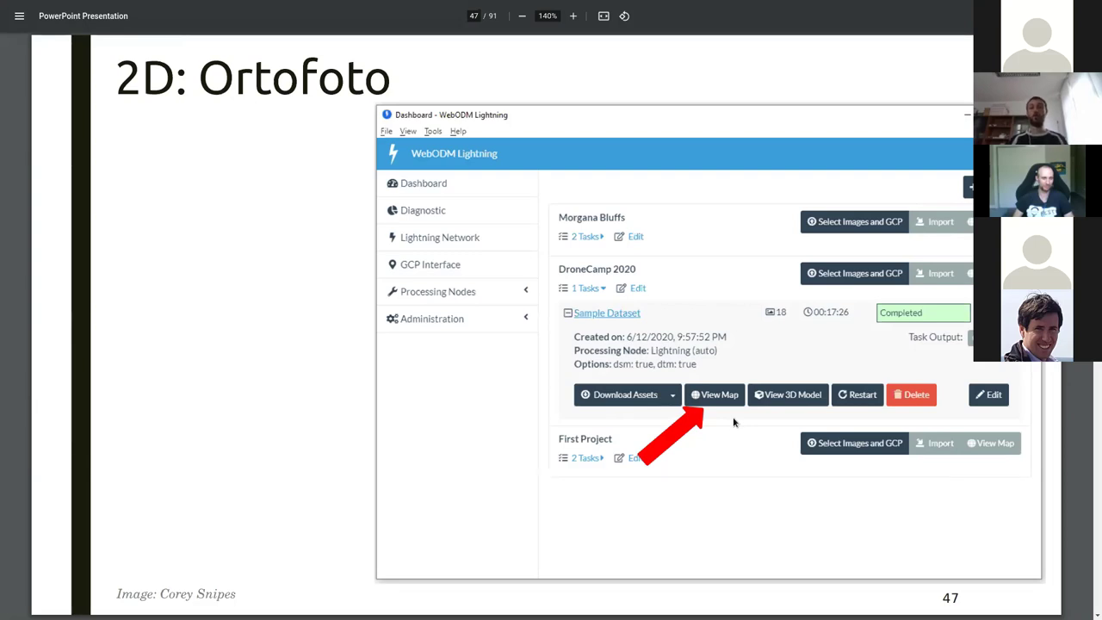
key(Right)
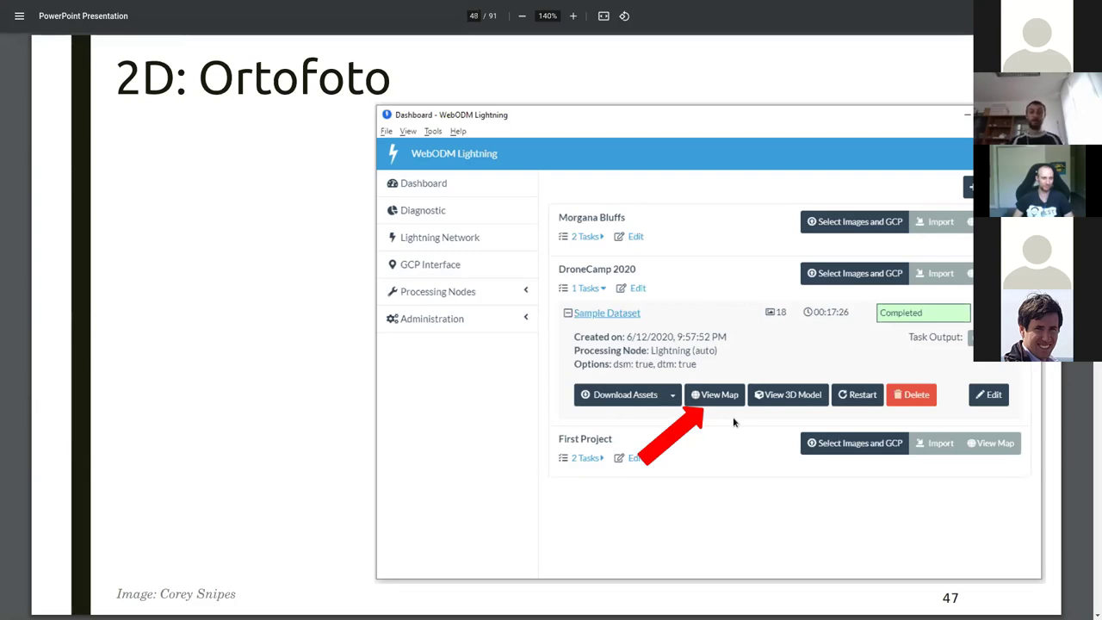
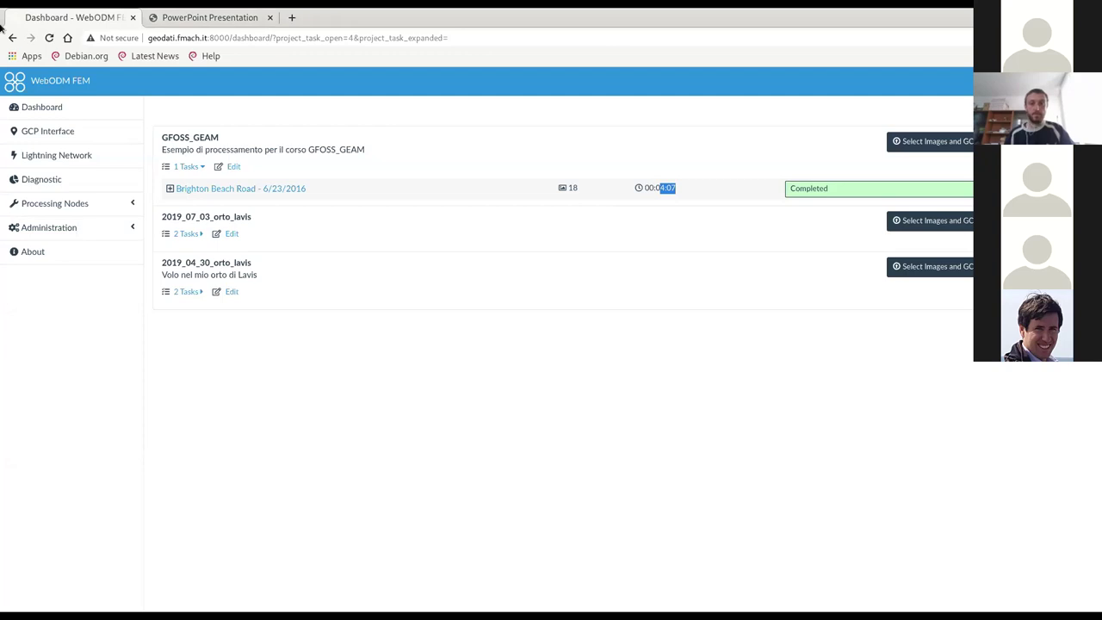
Expand the Brighton Beach Road task in GFOSS_GEAM and examine its options and processing time alongside the "Finito" slide
click(193, 187)
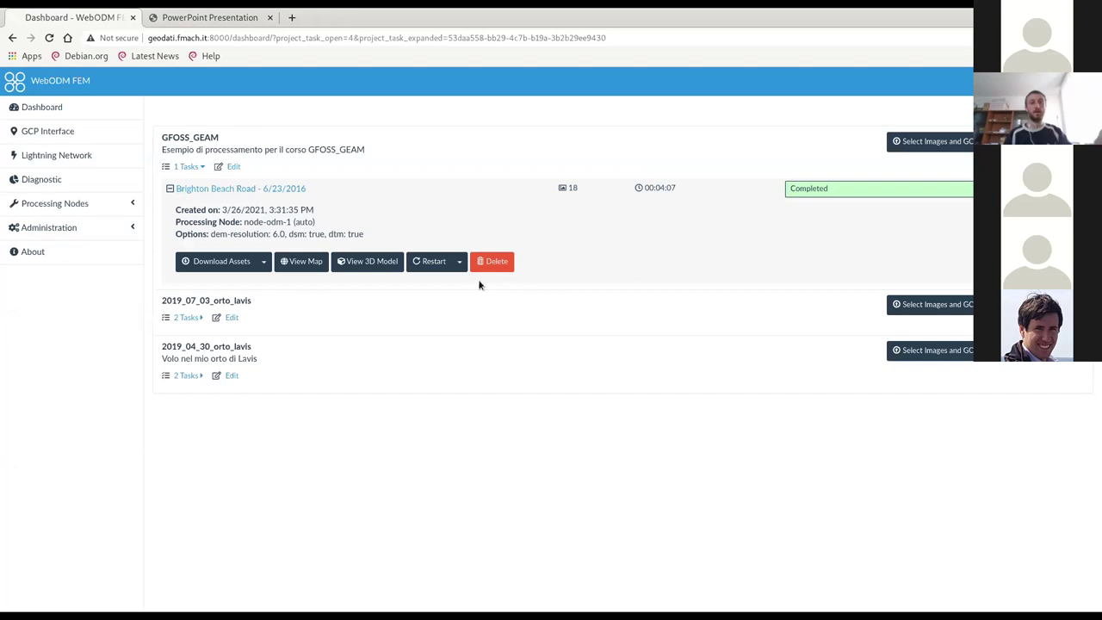
click(196, 18)
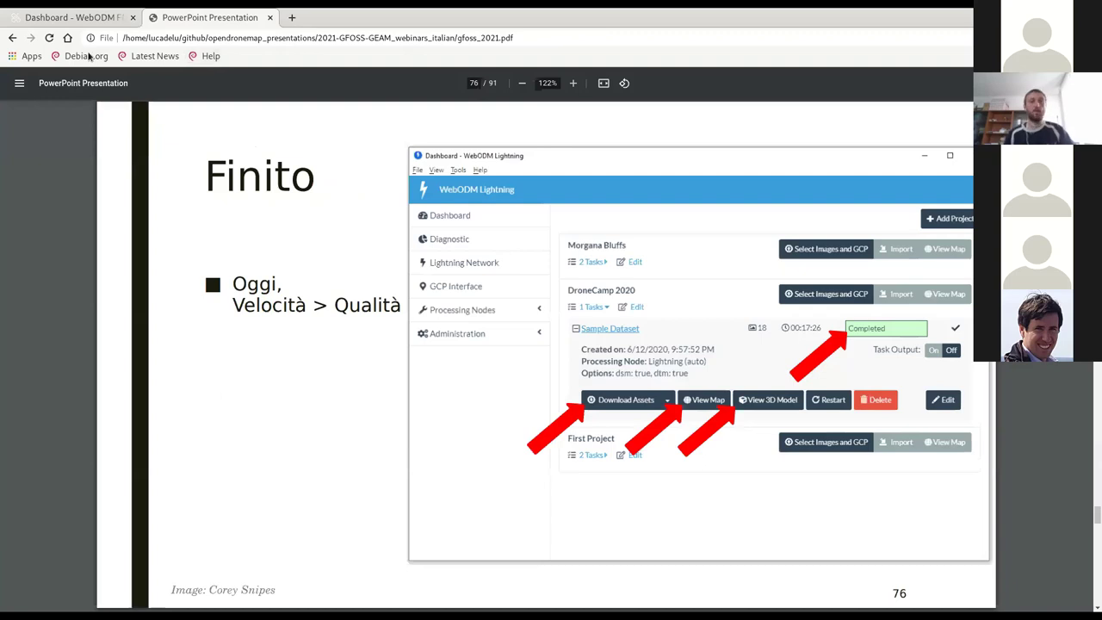
key(ctrl+shift+Tab)
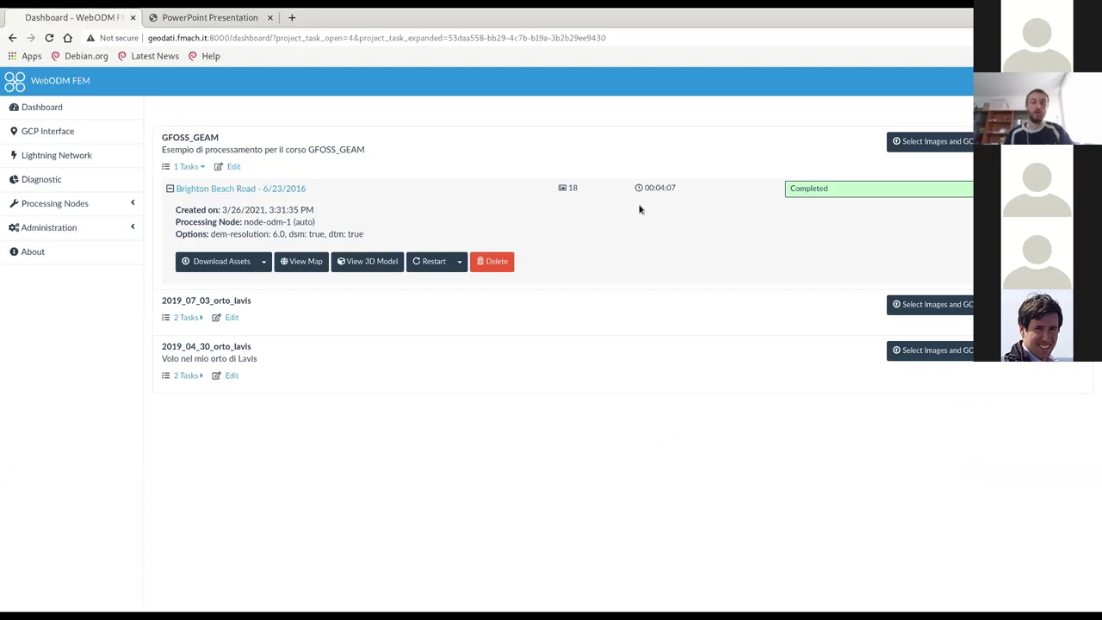
double_click(661, 188)
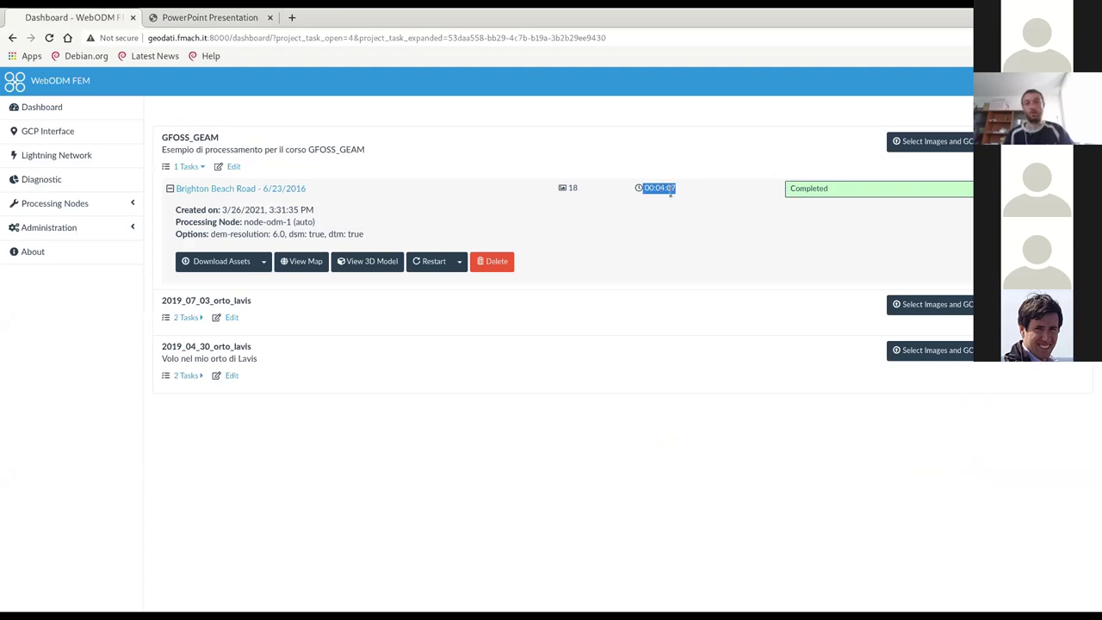
click(342, 198)
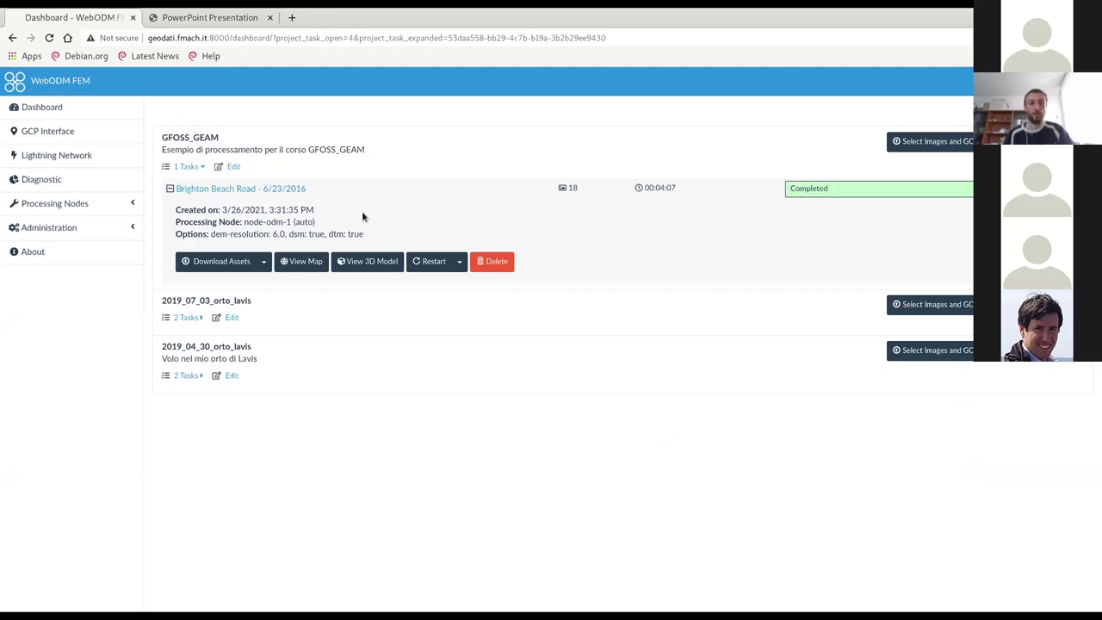
Advance the presentation to slide 77, "Esercizi – 2D Ortofoto", and return to the WebODM dashboard
click(207, 19)
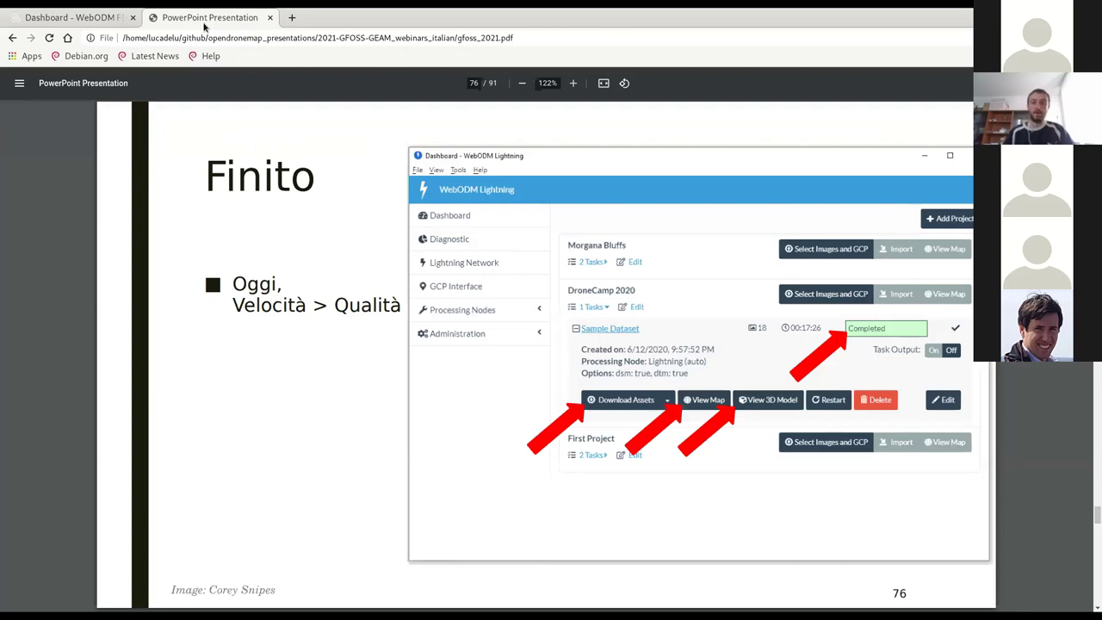
key(Right)
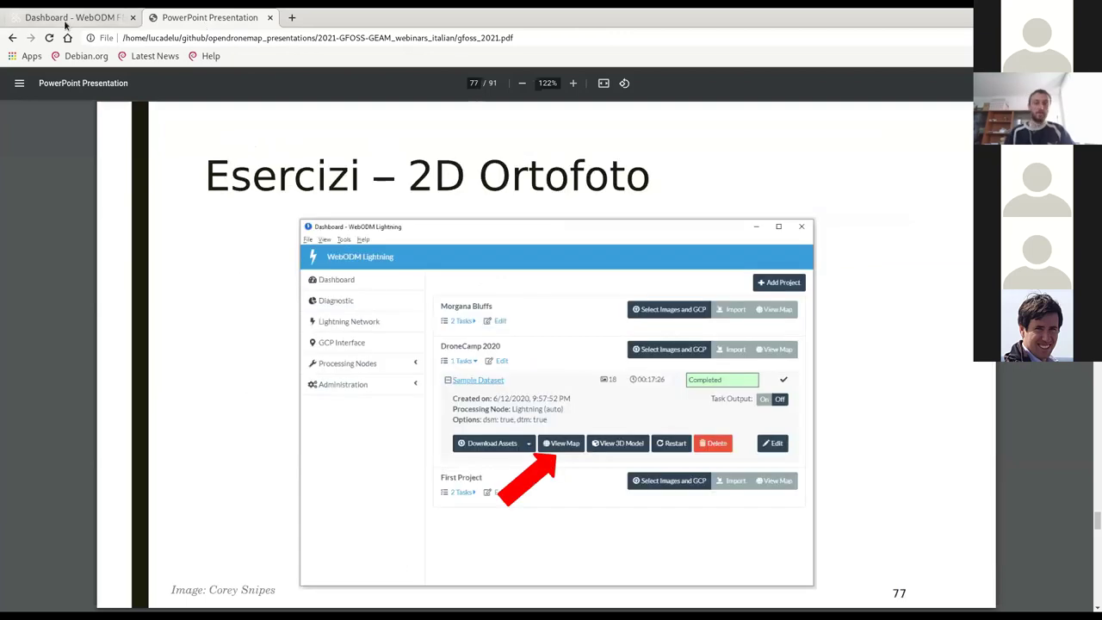
click(65, 21)
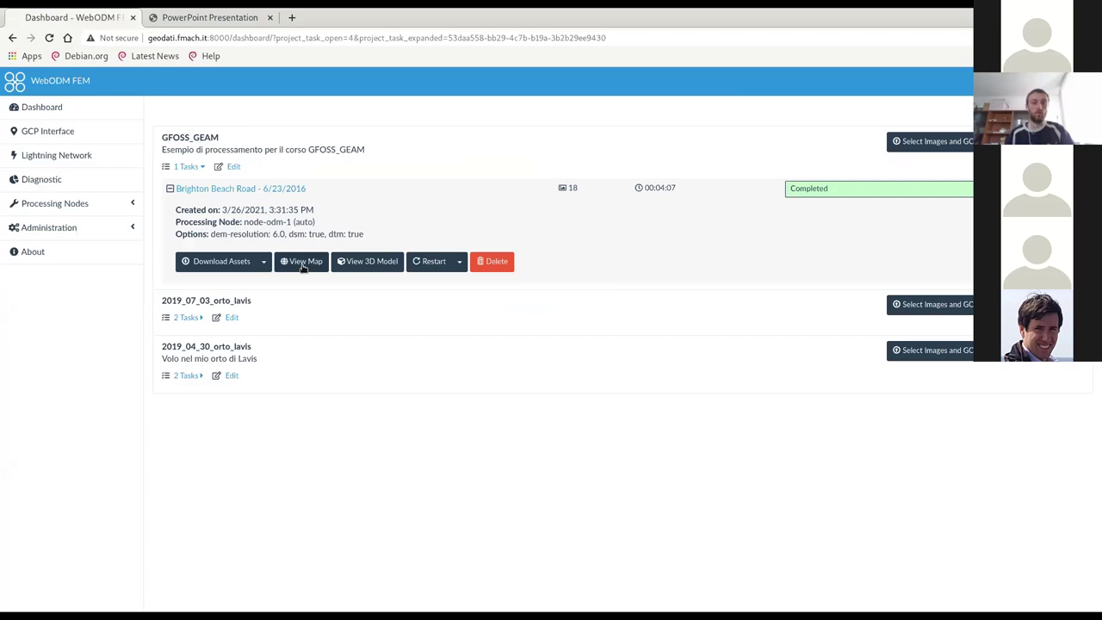
Open the map view of the Brighton Beach Road task and set its base map to OSM Mapnik
click(302, 268)
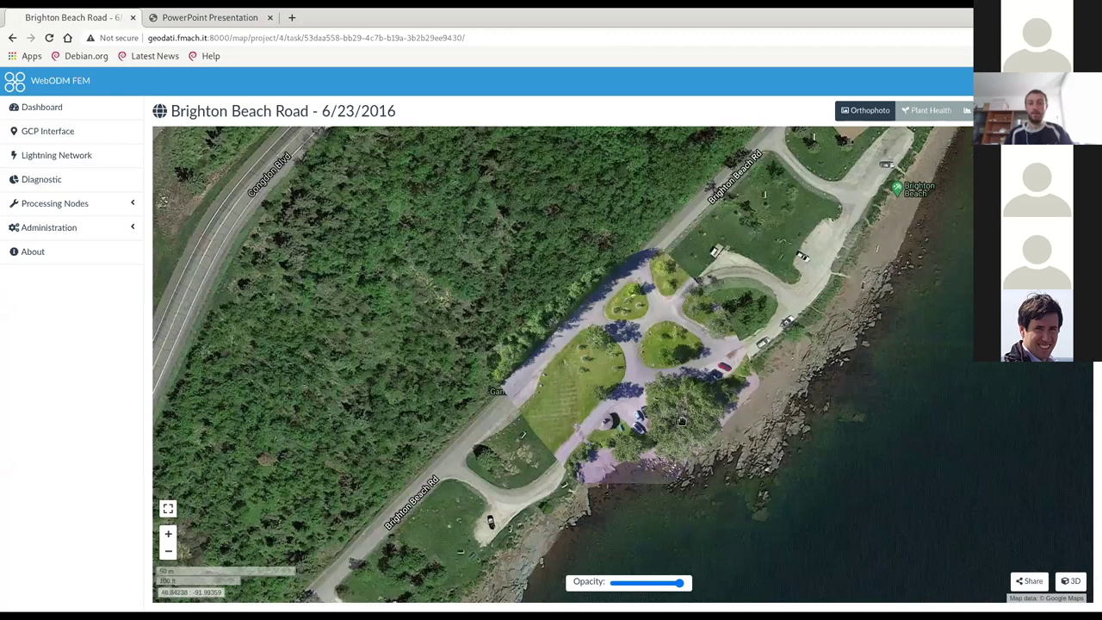
mouse_move(1034, 172)
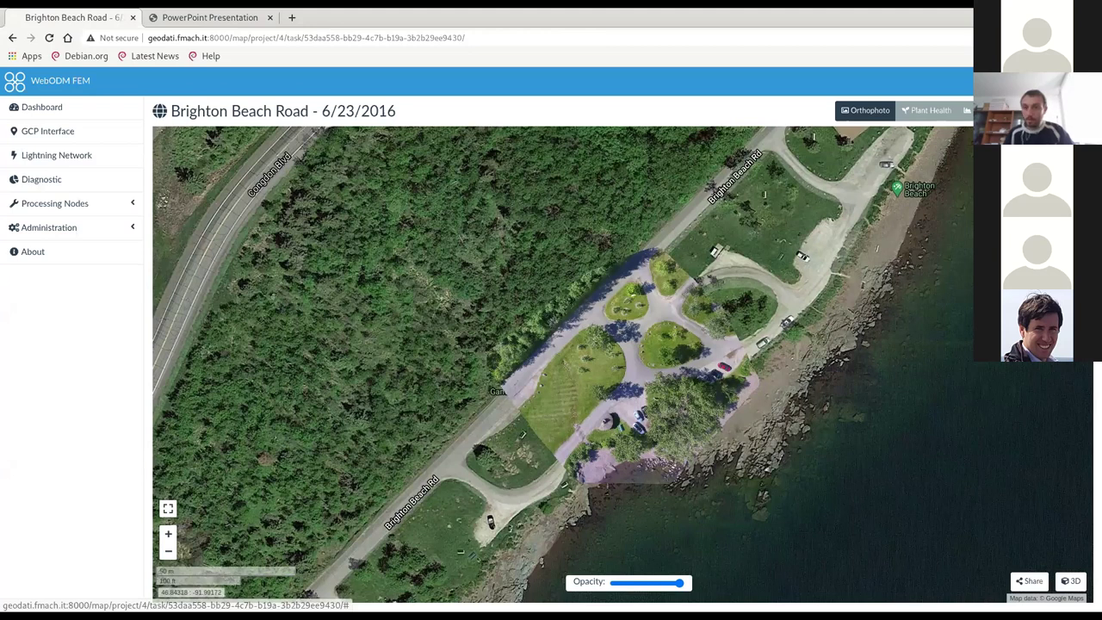
mouse_move(938, 224)
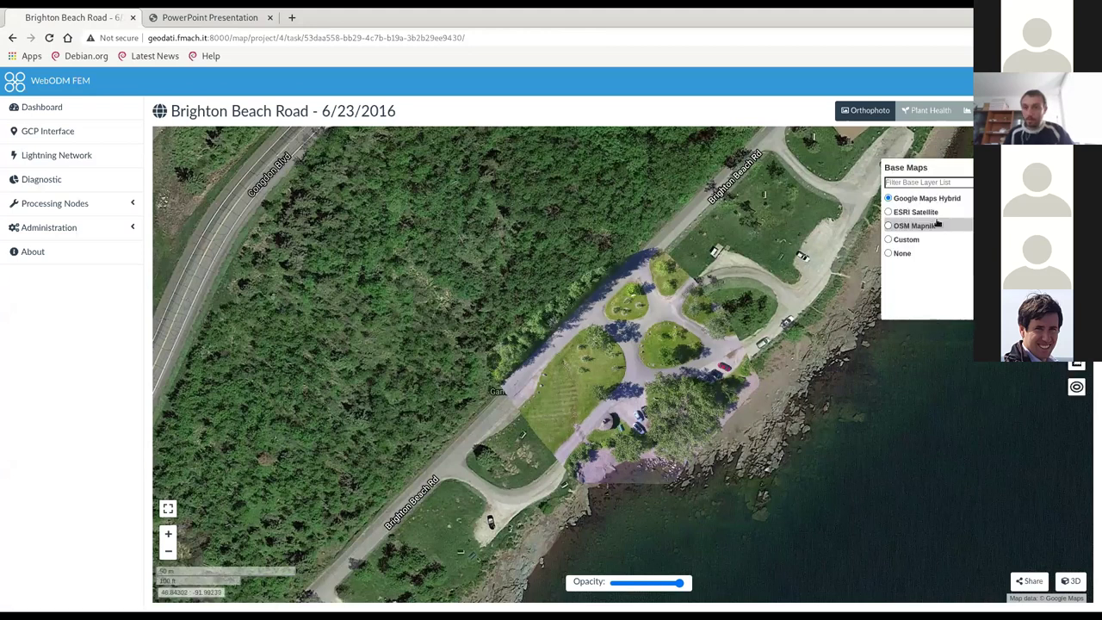
click(938, 225)
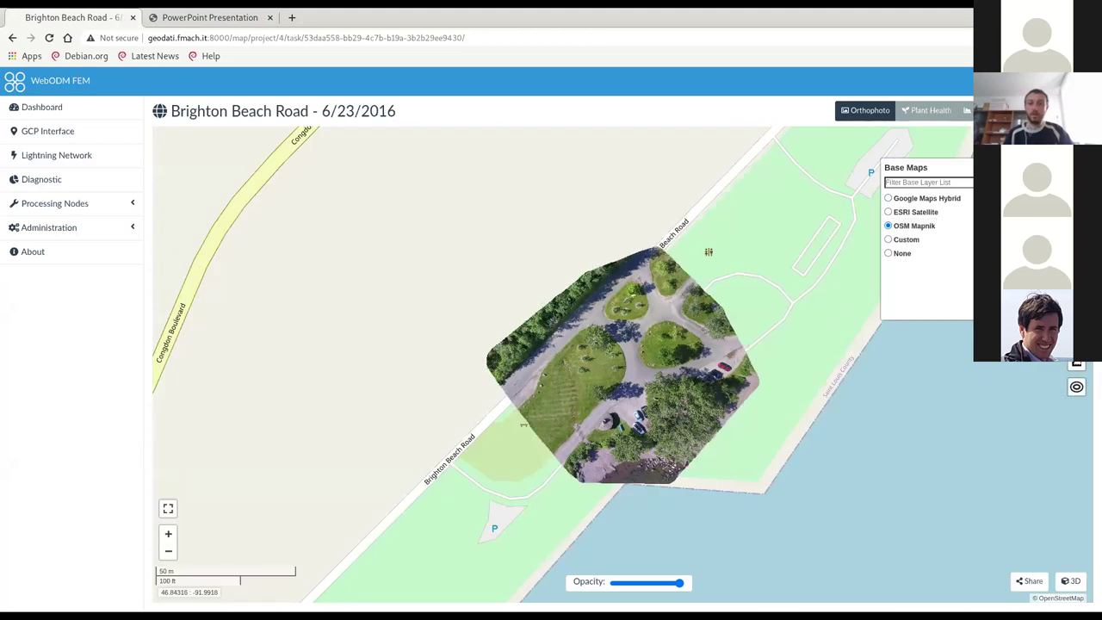
Examine the orthophoto's detail around the round-roofed shelter, the parked cars, the tree canopies and the grassy islands
scroll(643, 381, up, 1)
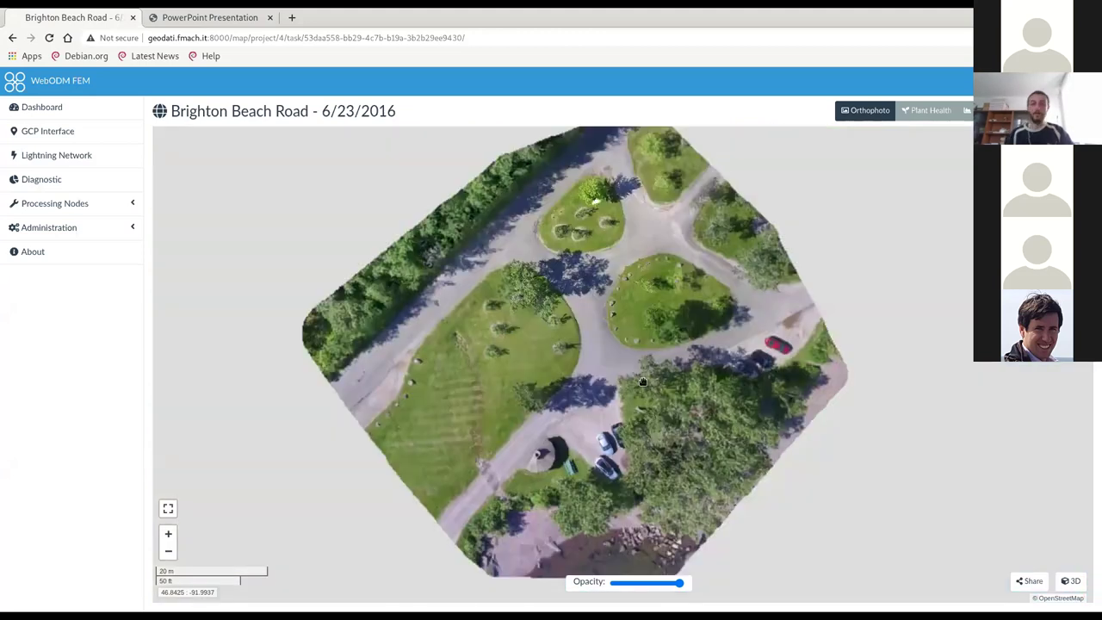
scroll(612, 453, up, 1)
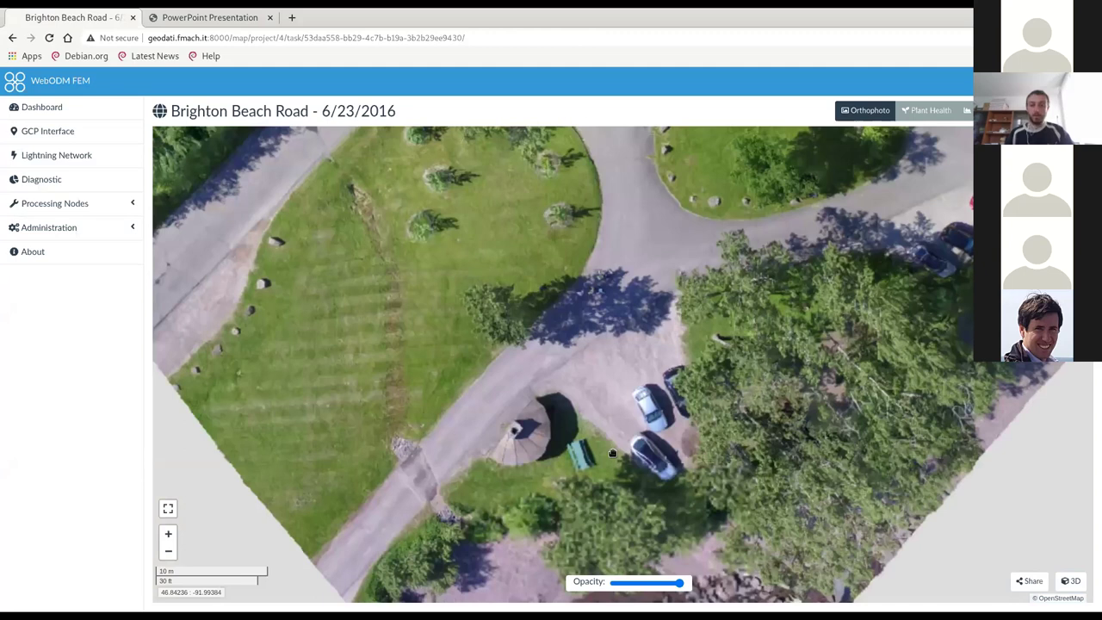
scroll(545, 465, up, 1)
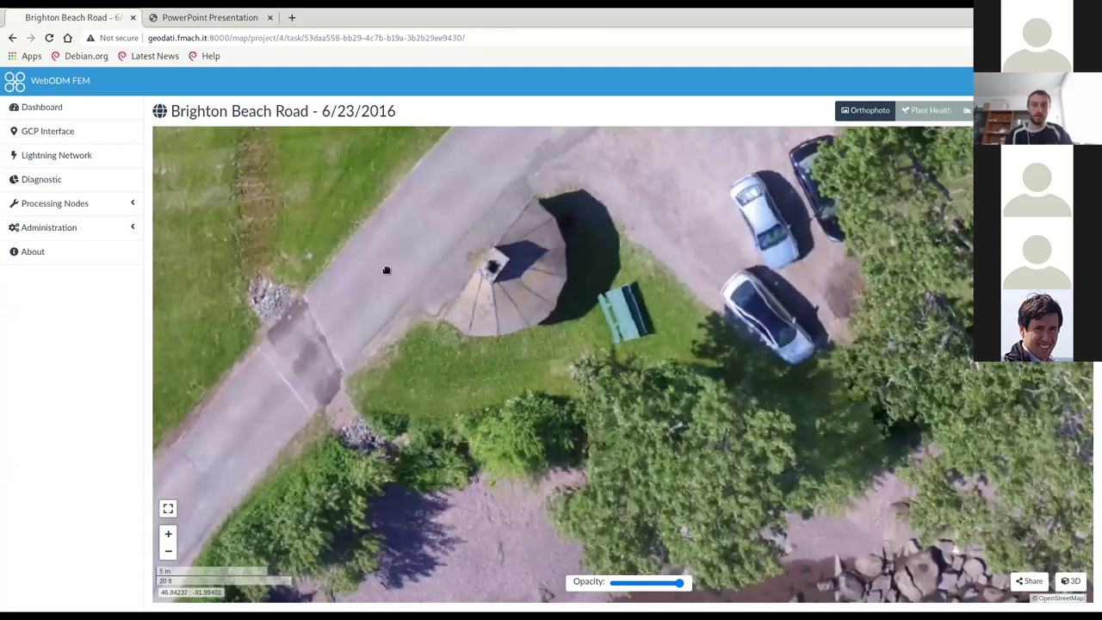
drag(387, 270, 435, 358)
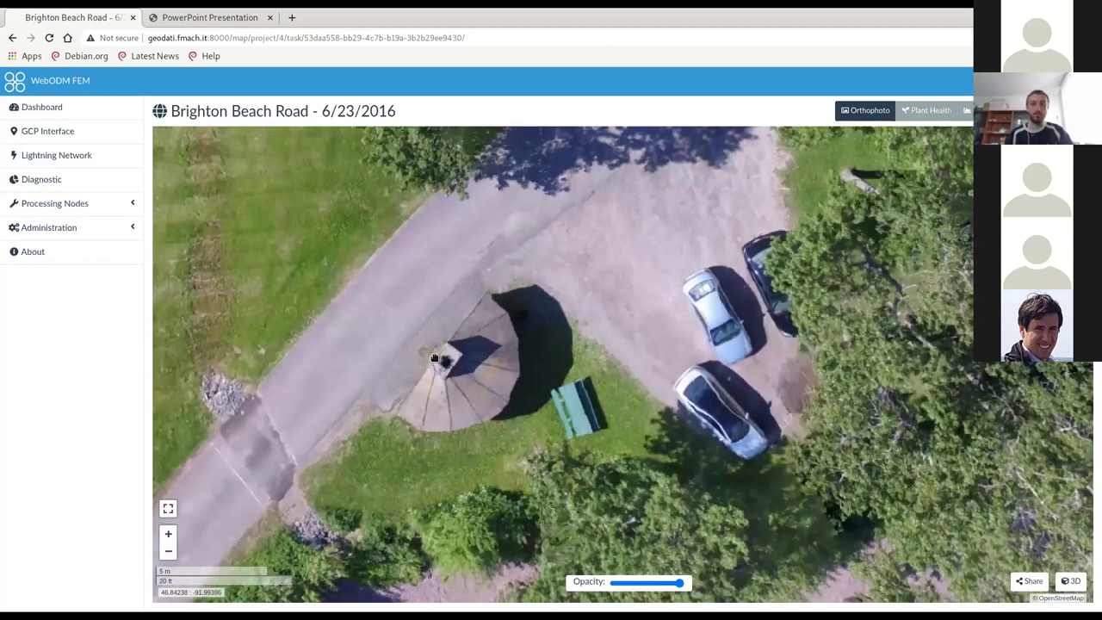
scroll(664, 395, up, 1)
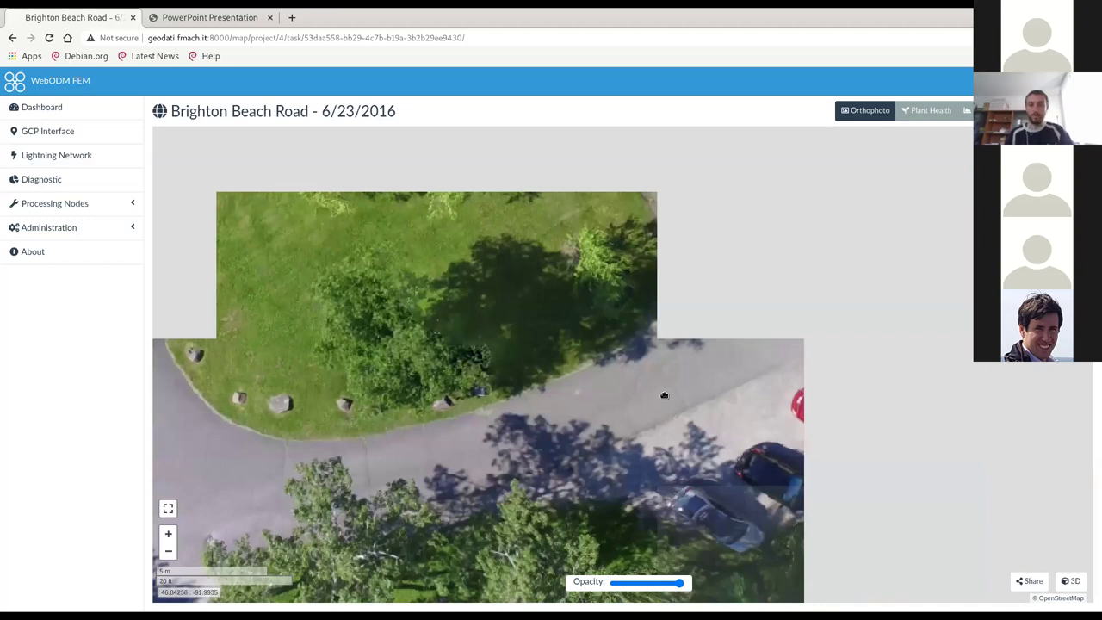
drag(664, 395, 782, 274)
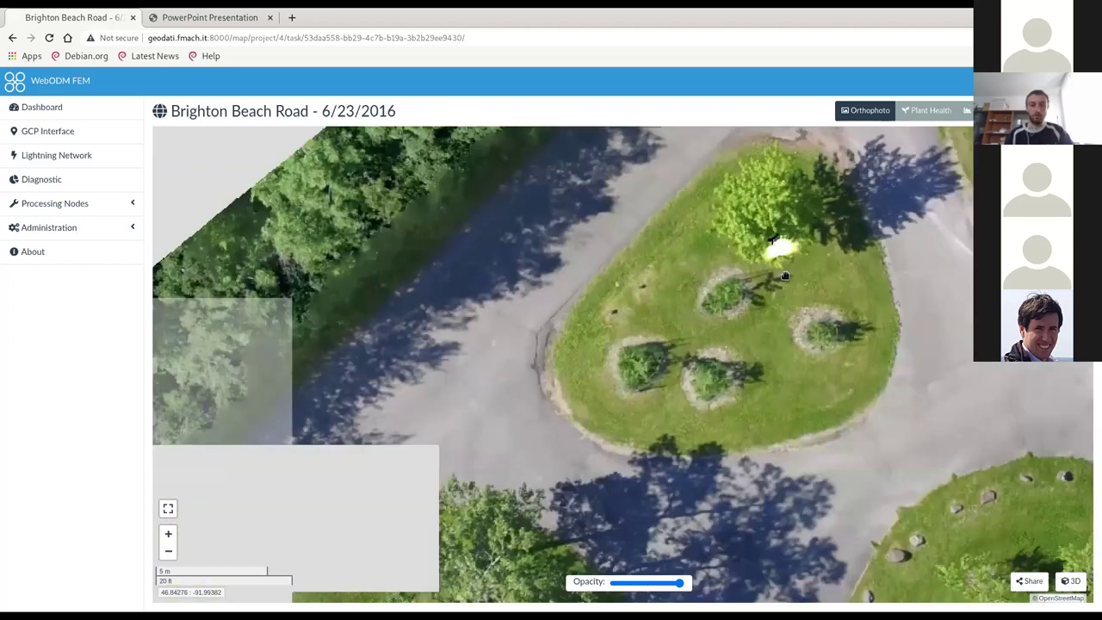
scroll(771, 229, up, 2)
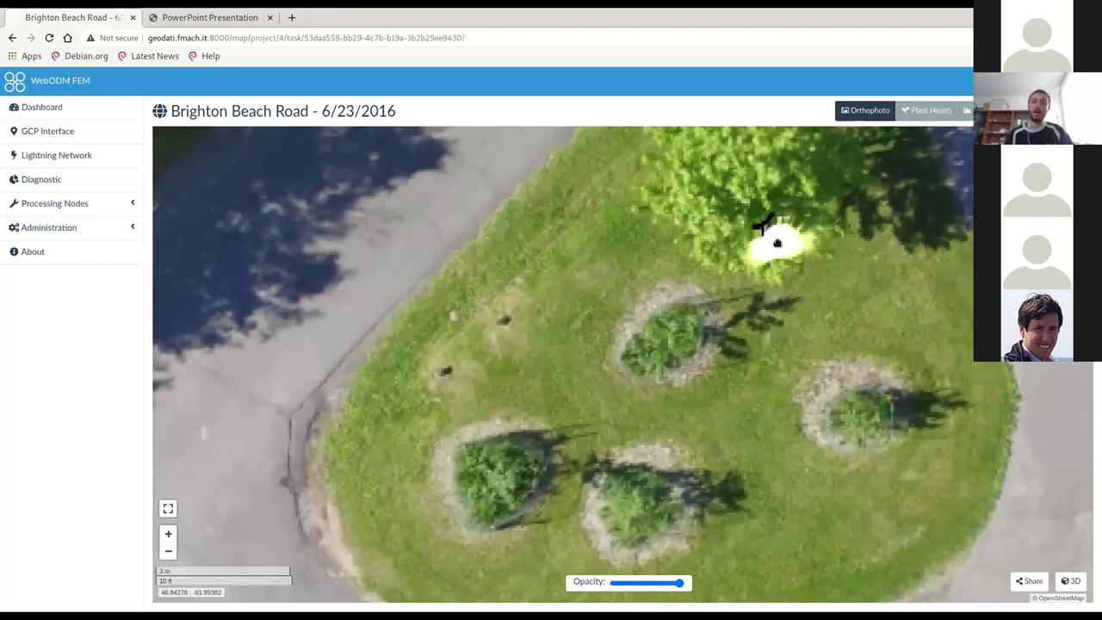
scroll(593, 362, down, 2)
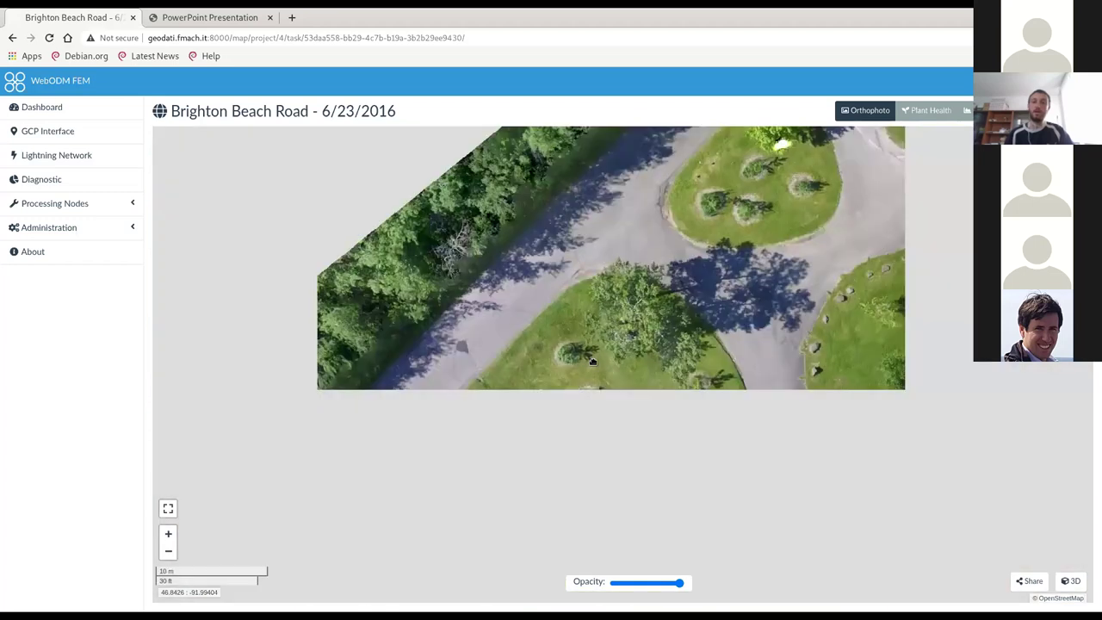
drag(592, 362, 592, 288)
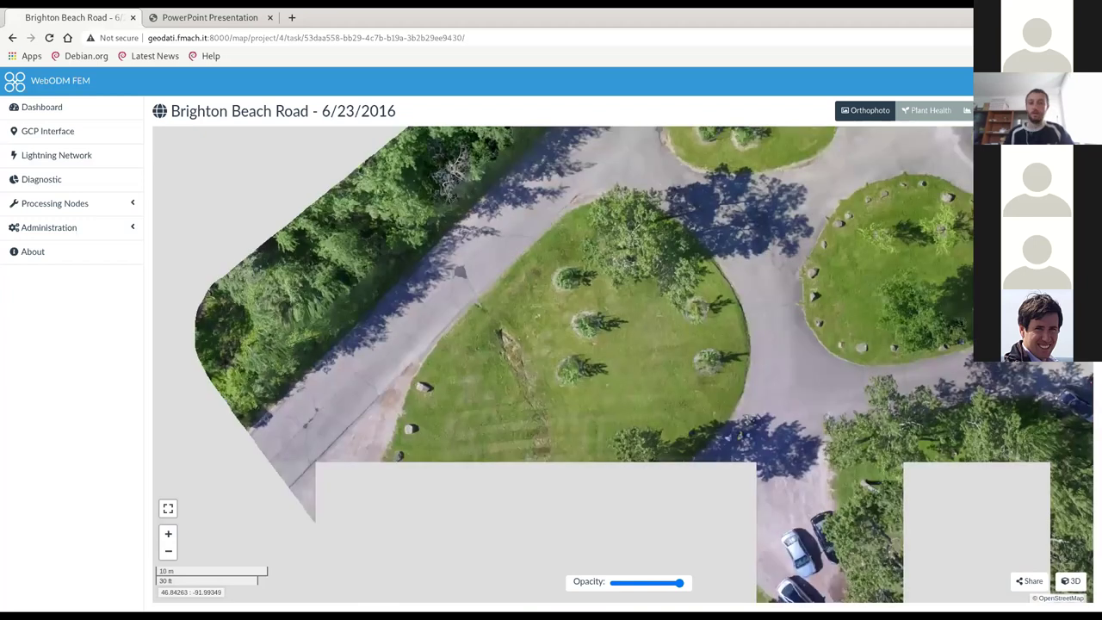
Measure the distance across the large grassy island from the roadside stone to its opposite edge, and delete the measurement
mouse_move(960, 226)
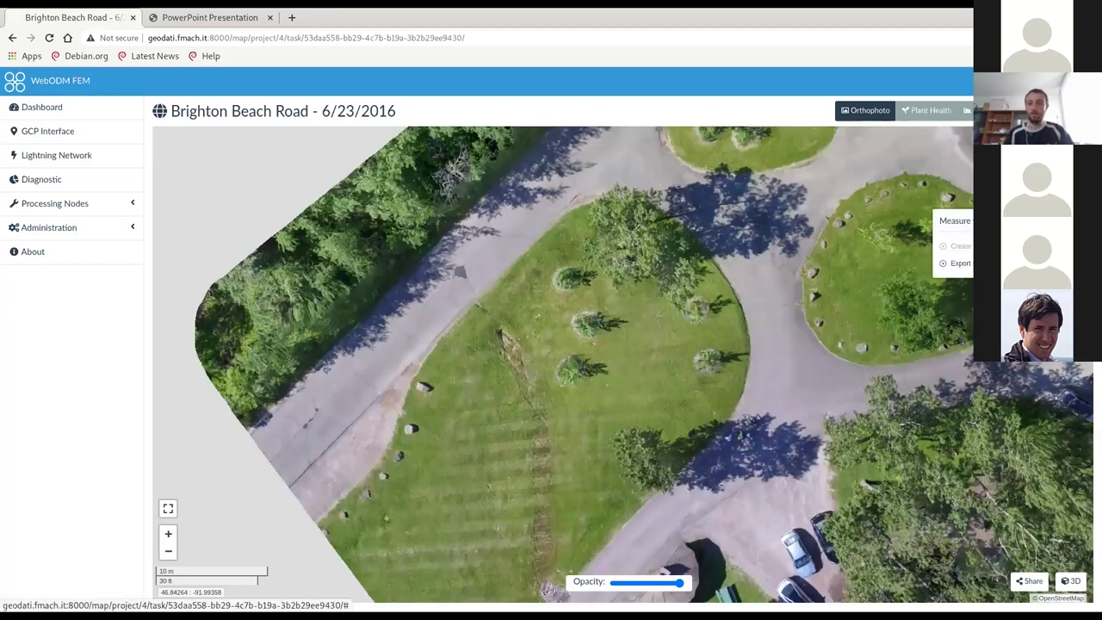
click(958, 246)
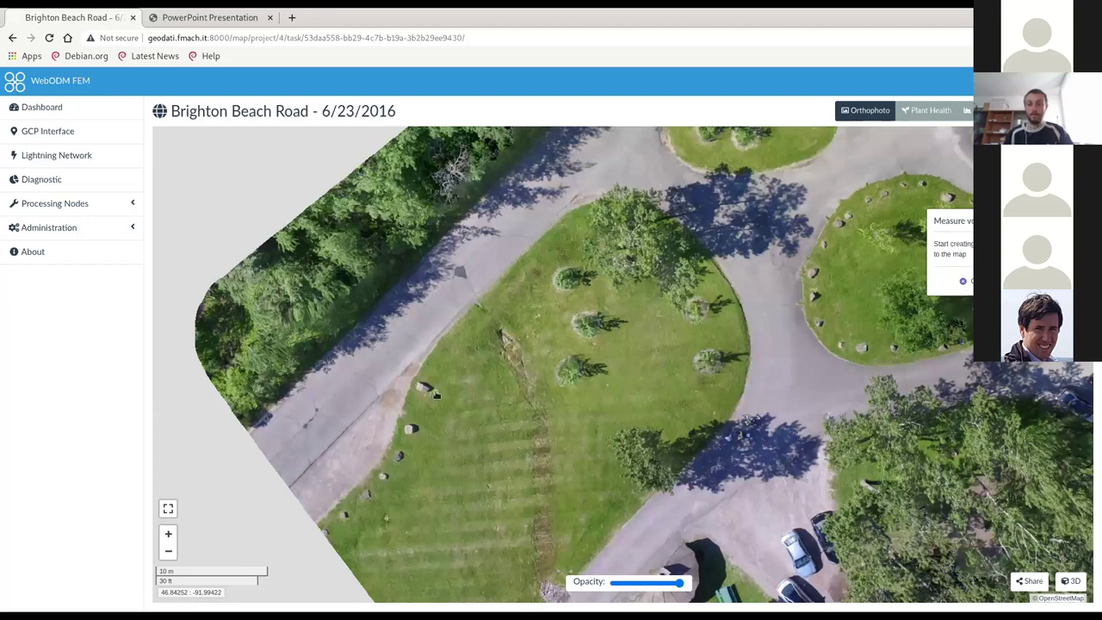
click(436, 395)
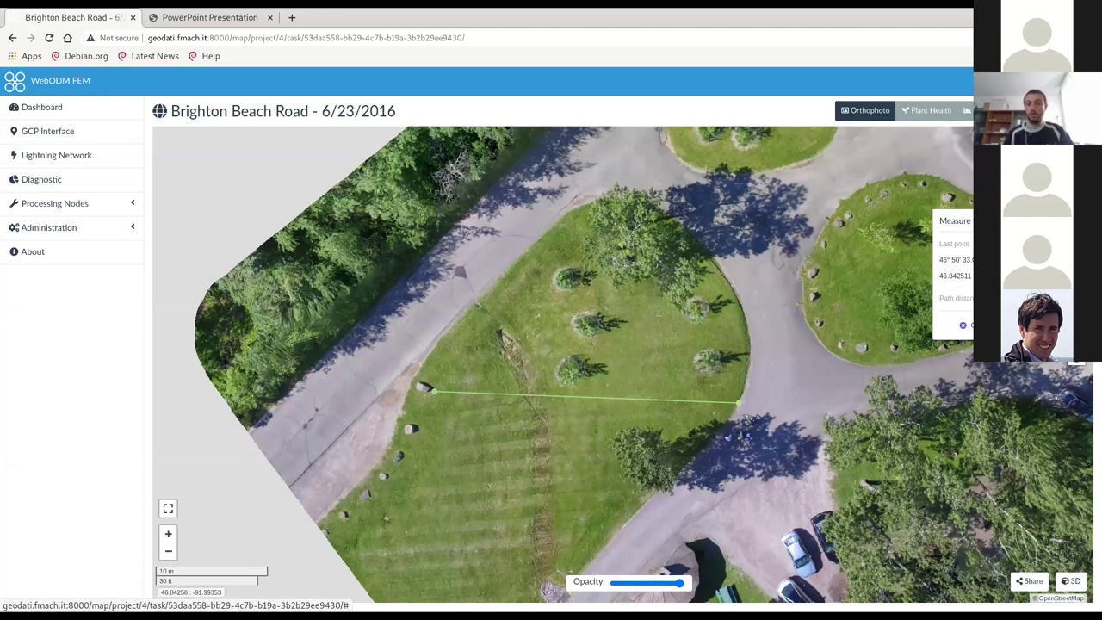
click(969, 325)
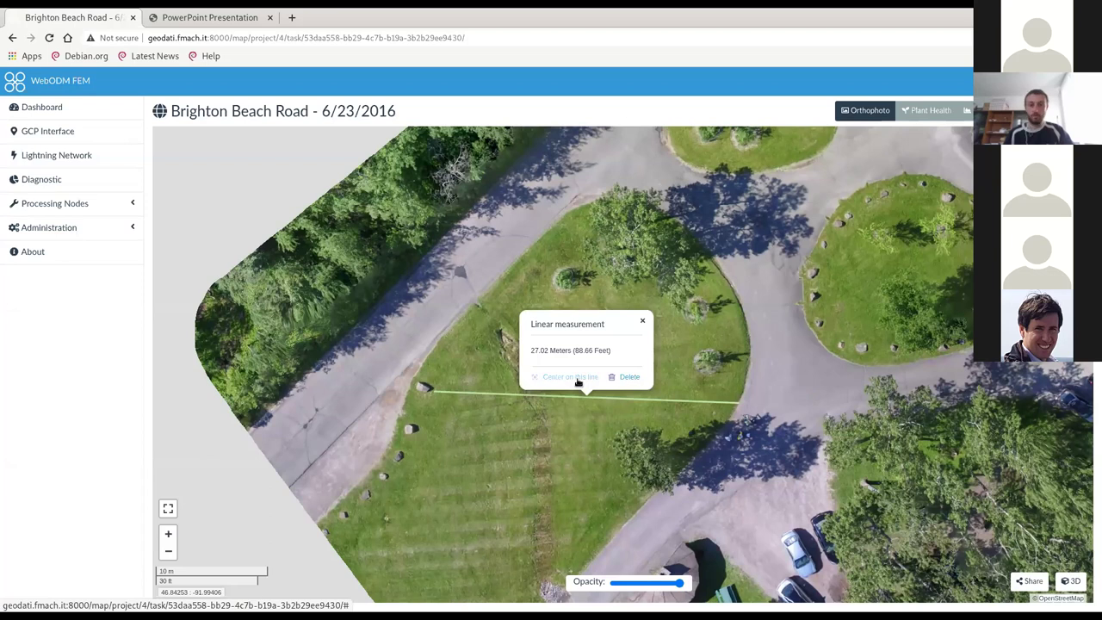
click(627, 377)
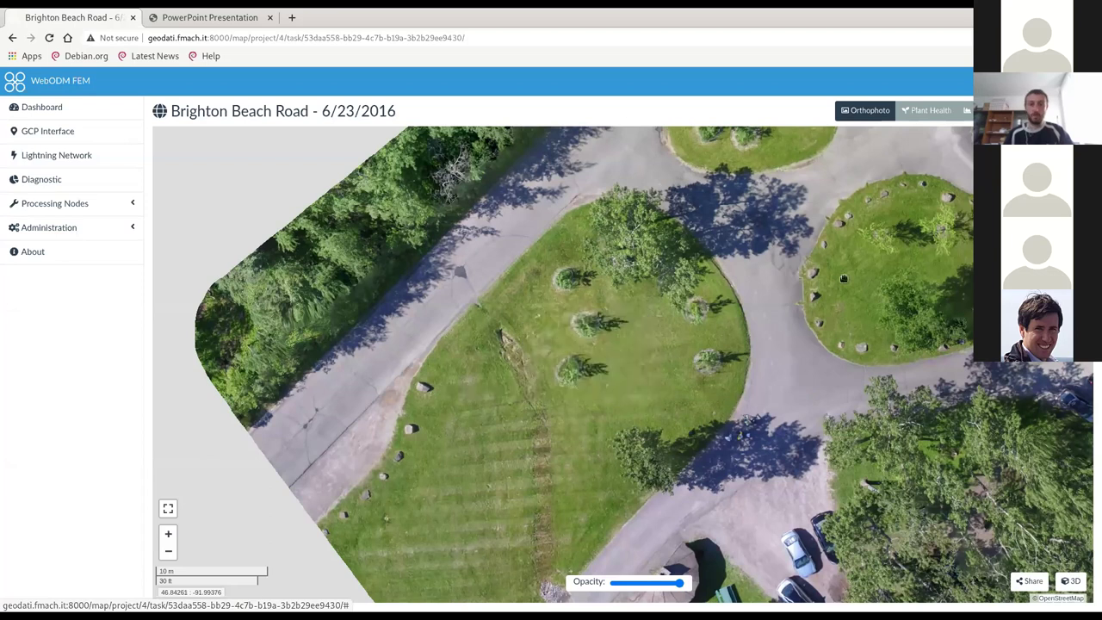
Measure the area of the stone-edged grassy island east of the largest one by tracing its outline, and cancel the measurement
mouse_move(990, 222)
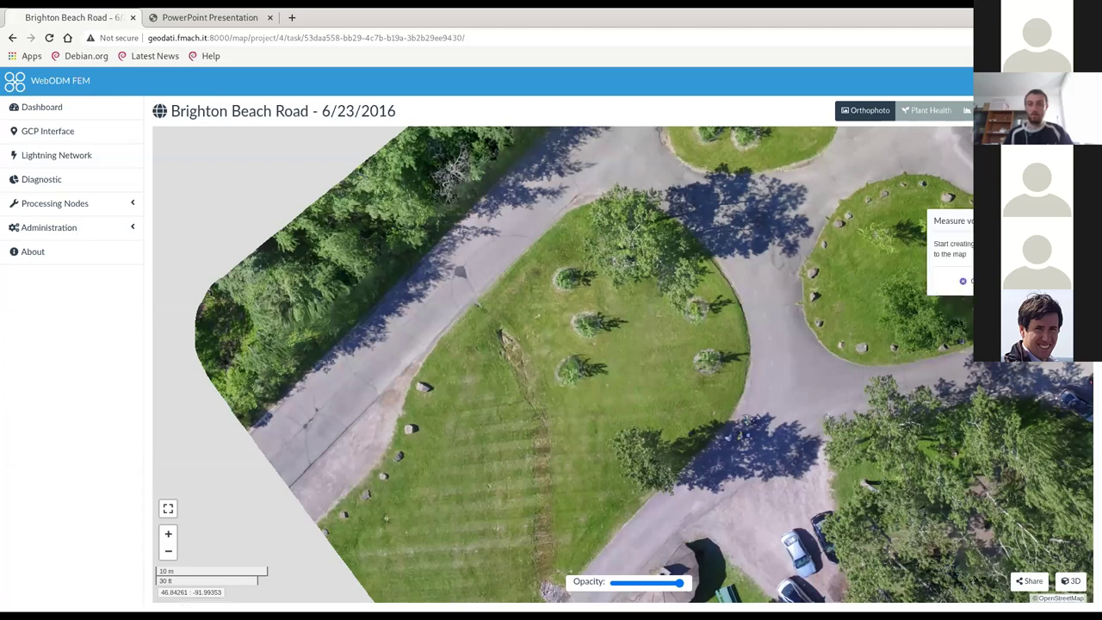
click(907, 176)
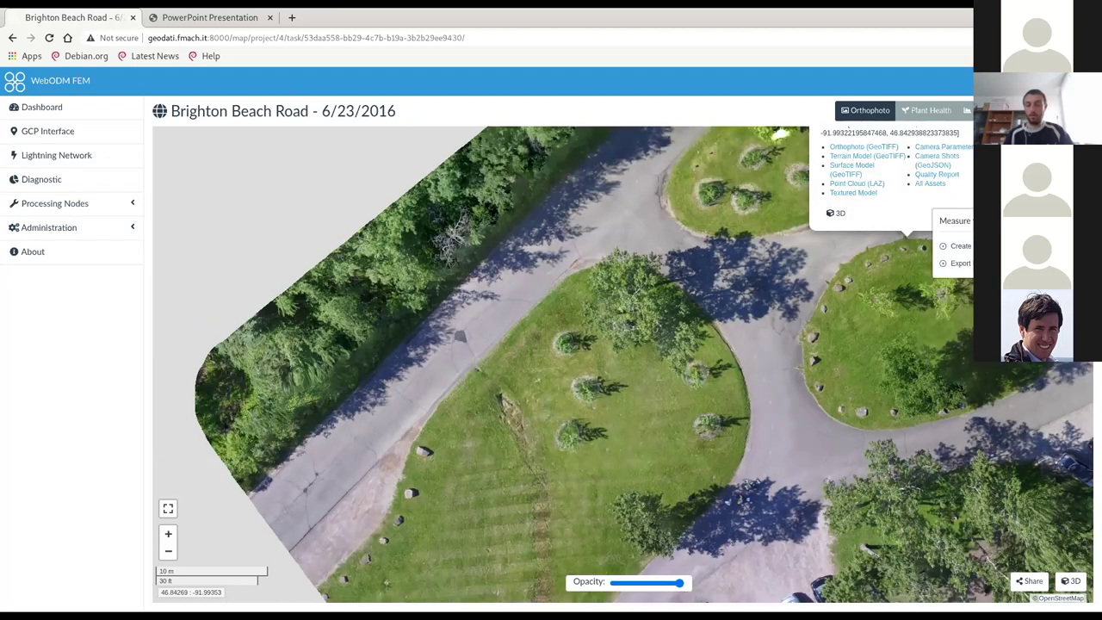
click(960, 246)
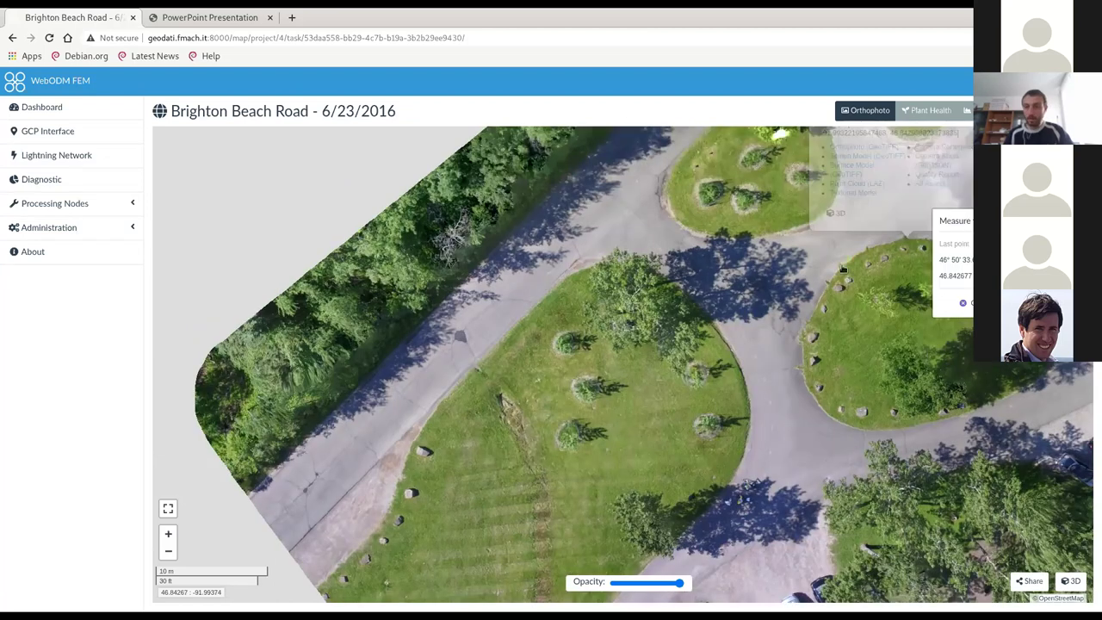
click(804, 362)
click(877, 425)
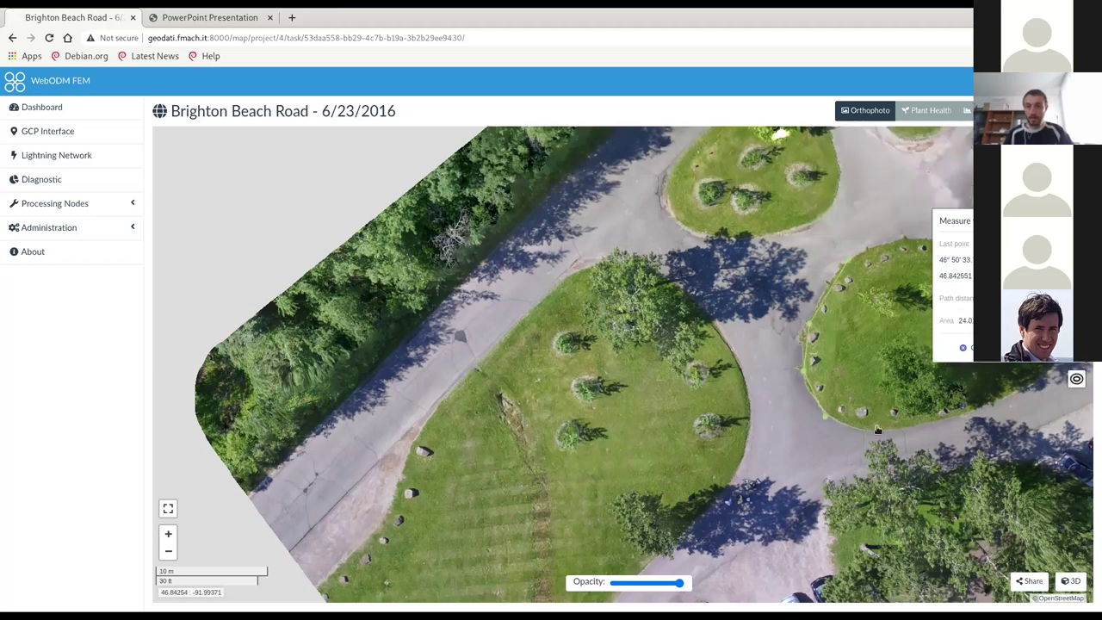
click(1039, 377)
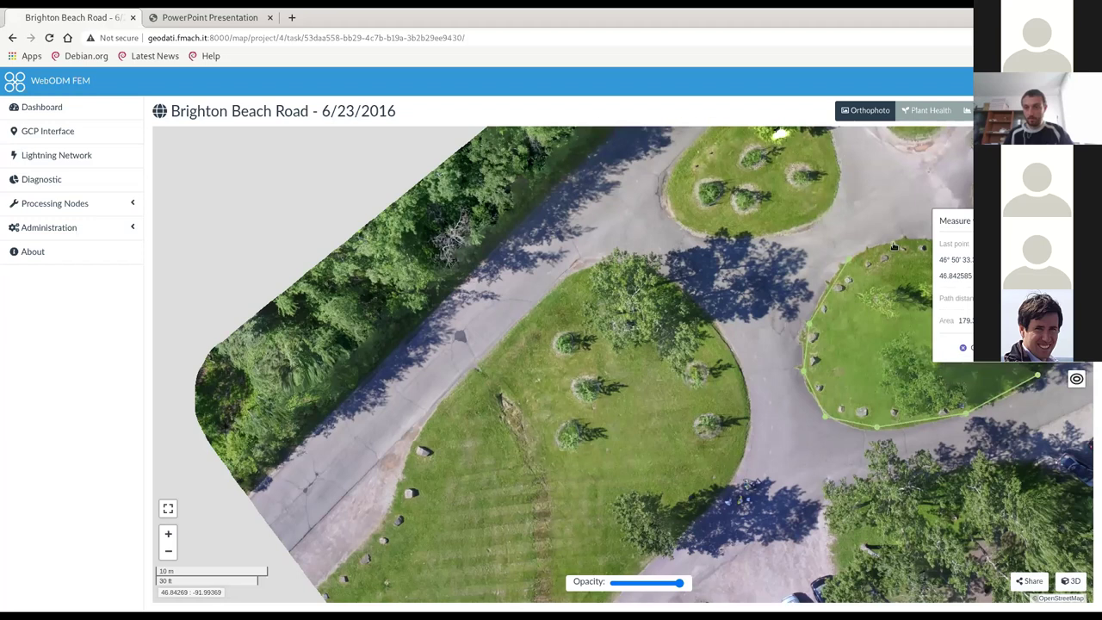
drag(1043, 375, 1000, 412)
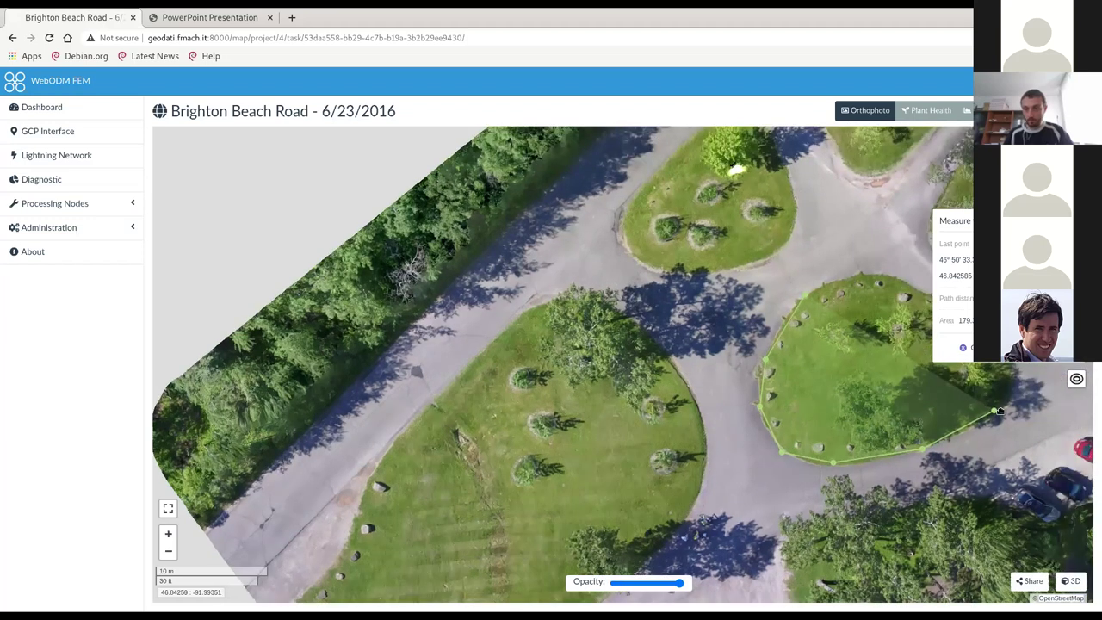
drag(1000, 411, 899, 482)
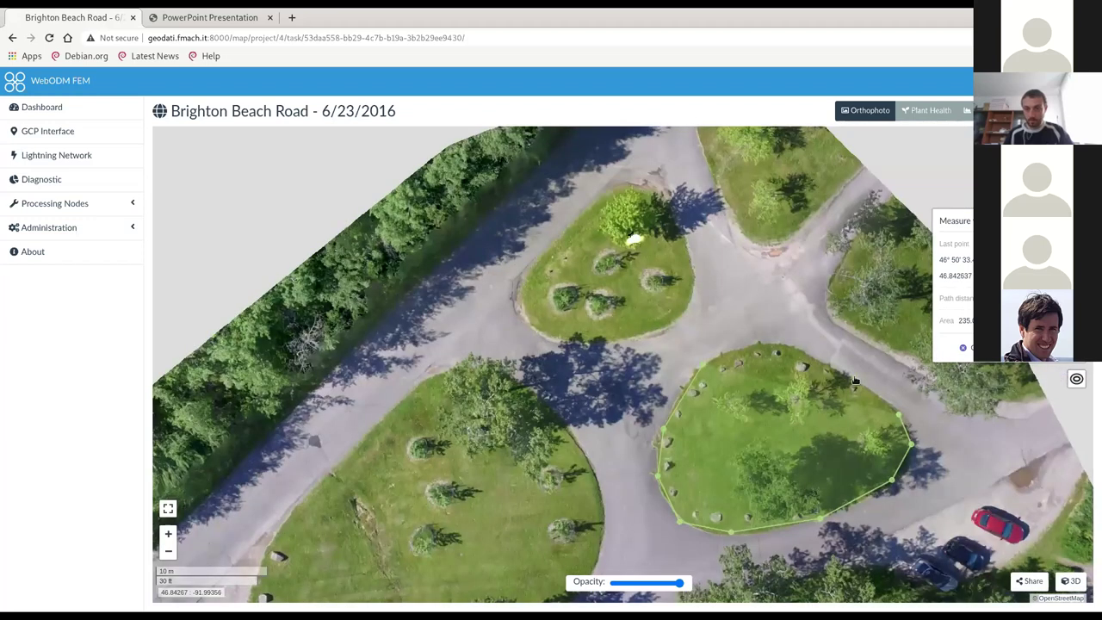
click(855, 379)
click(797, 351)
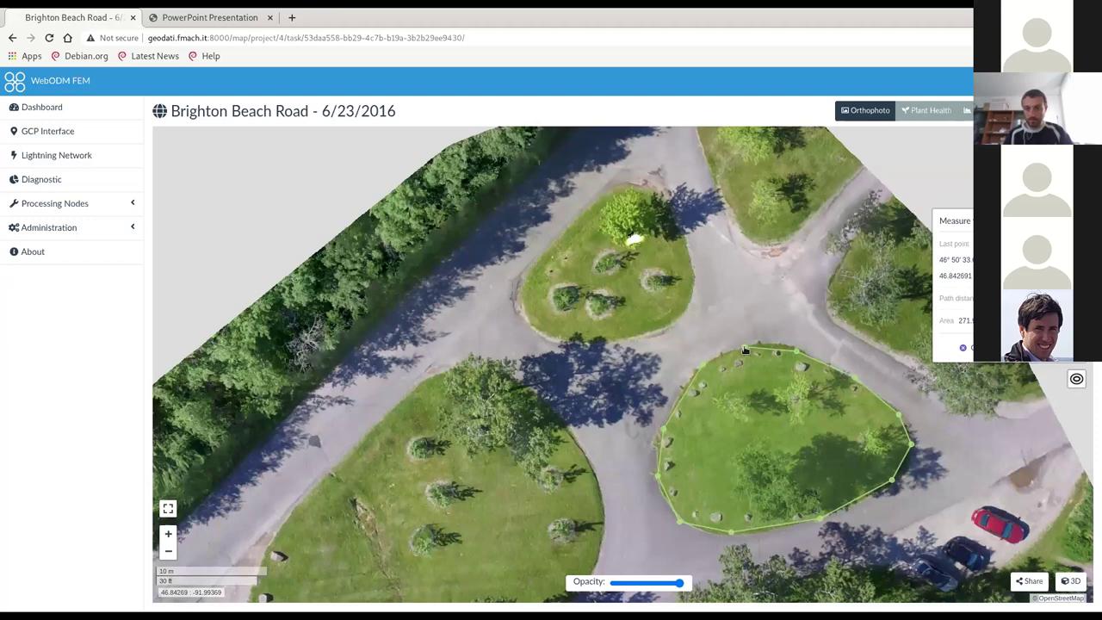
click(746, 349)
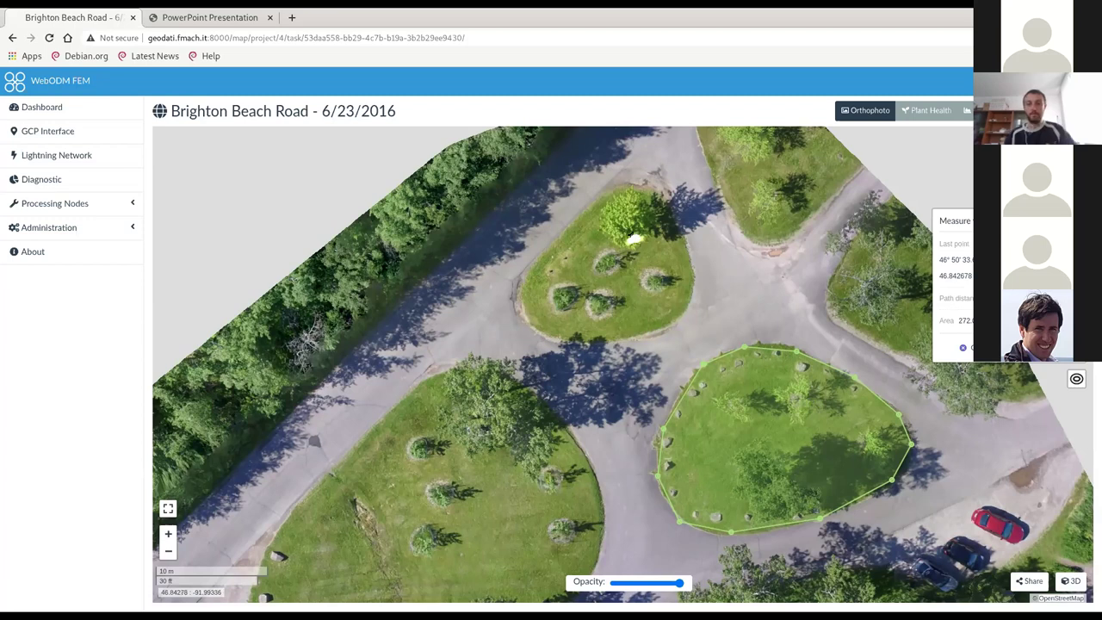
click(964, 347)
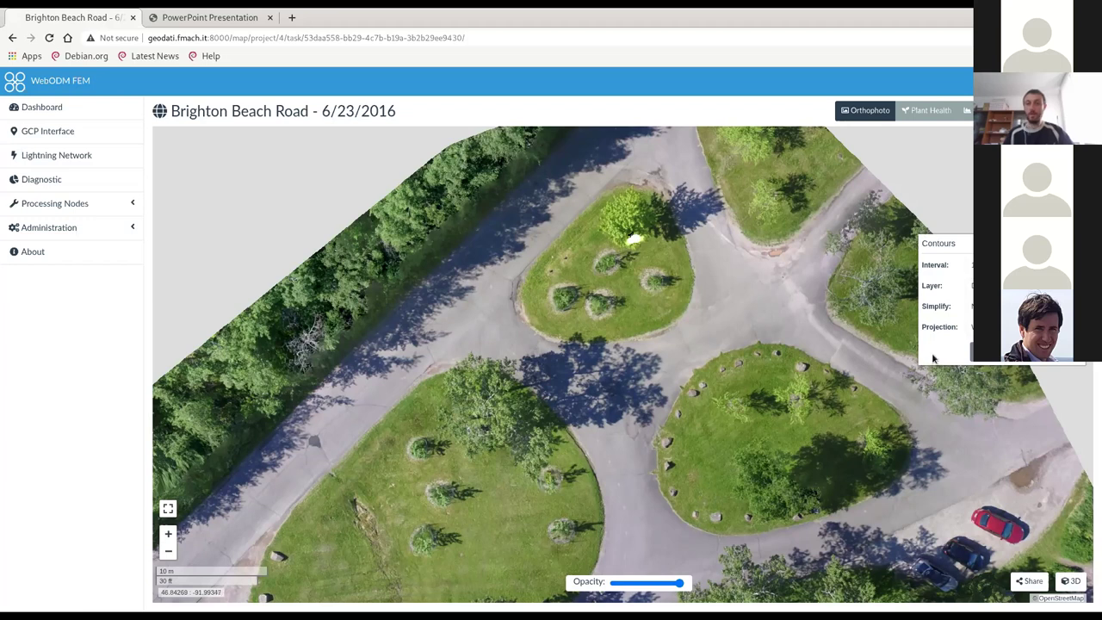
Preview contour lines over the whole orthophoto, switch their source elevation layer, and set the contour interval to 2
scroll(755, 326, down, 1)
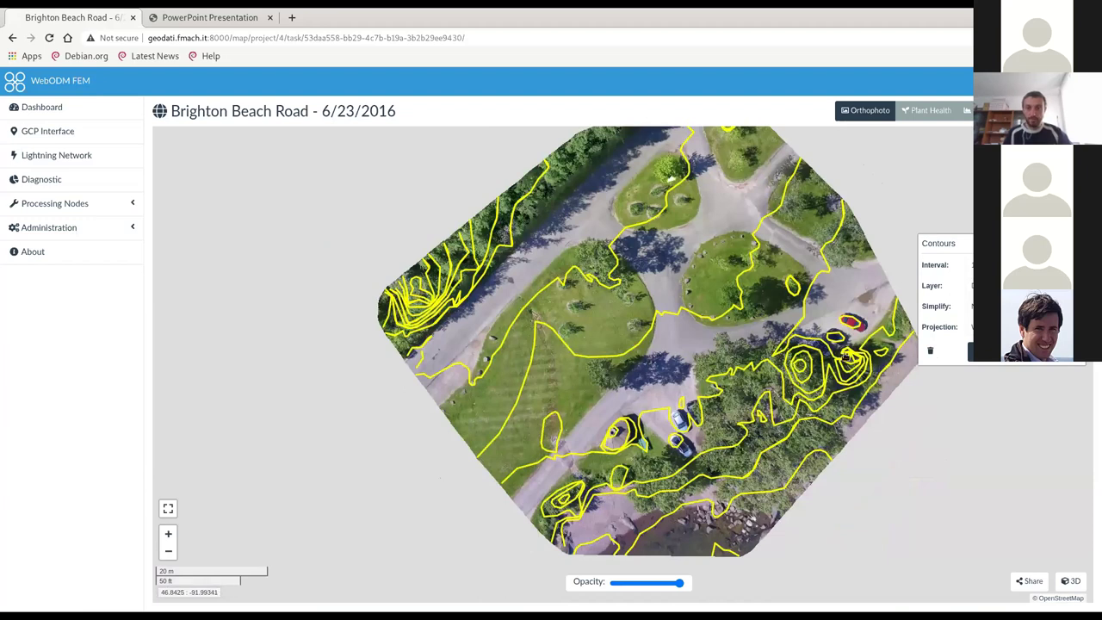
click(971, 286)
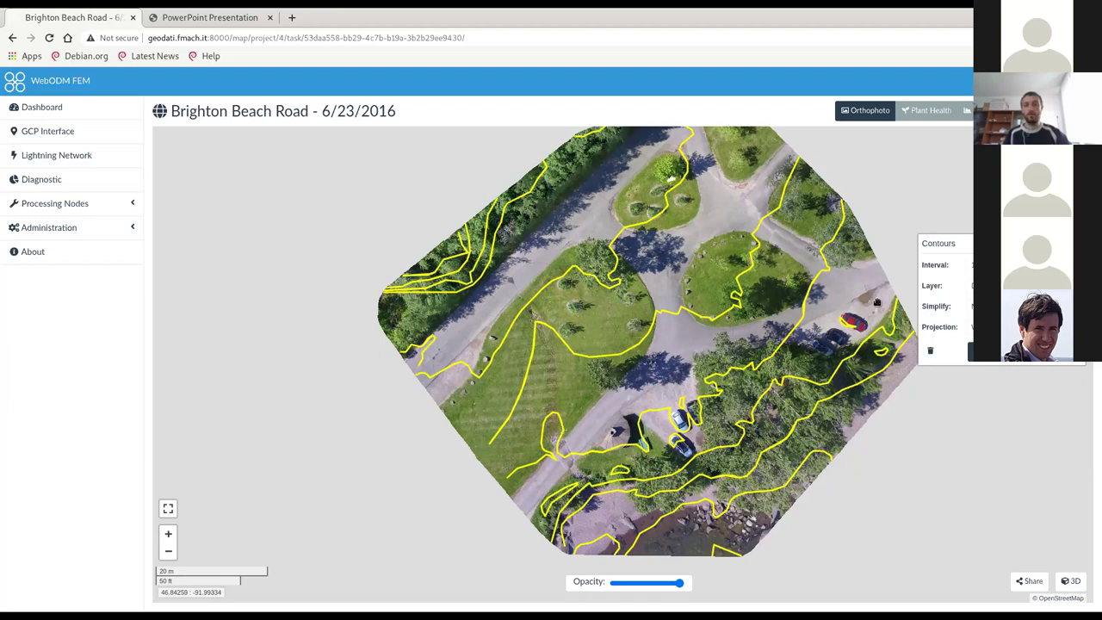
click(971, 265)
click(971, 352)
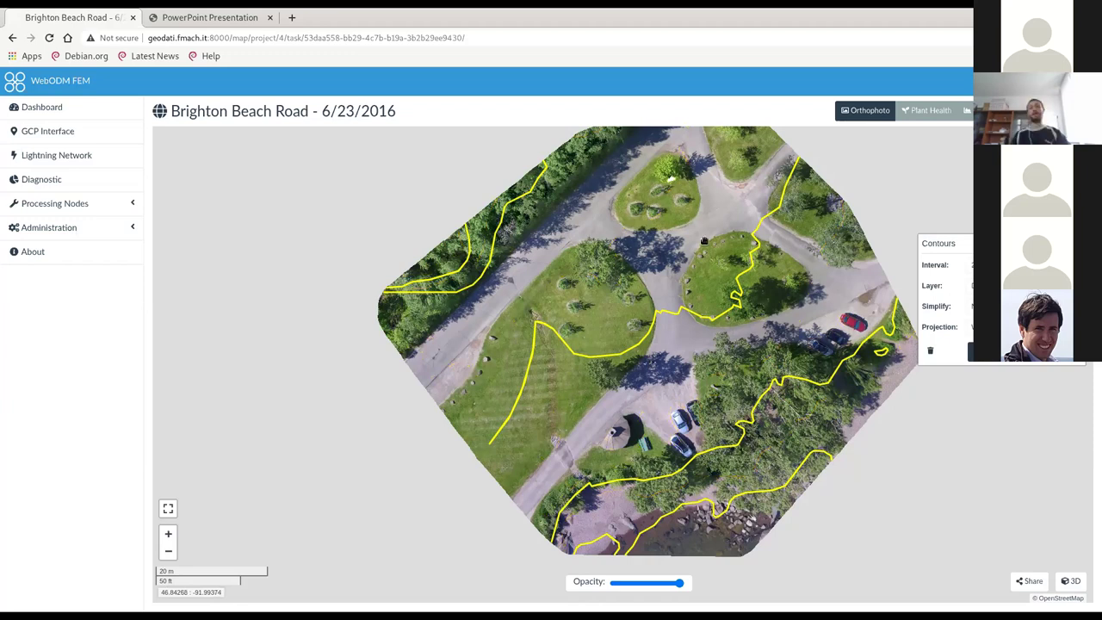
Check the elevations of the contour lines near the southeastern trees, across the central road junction and in the northwestern woods
click(766, 218)
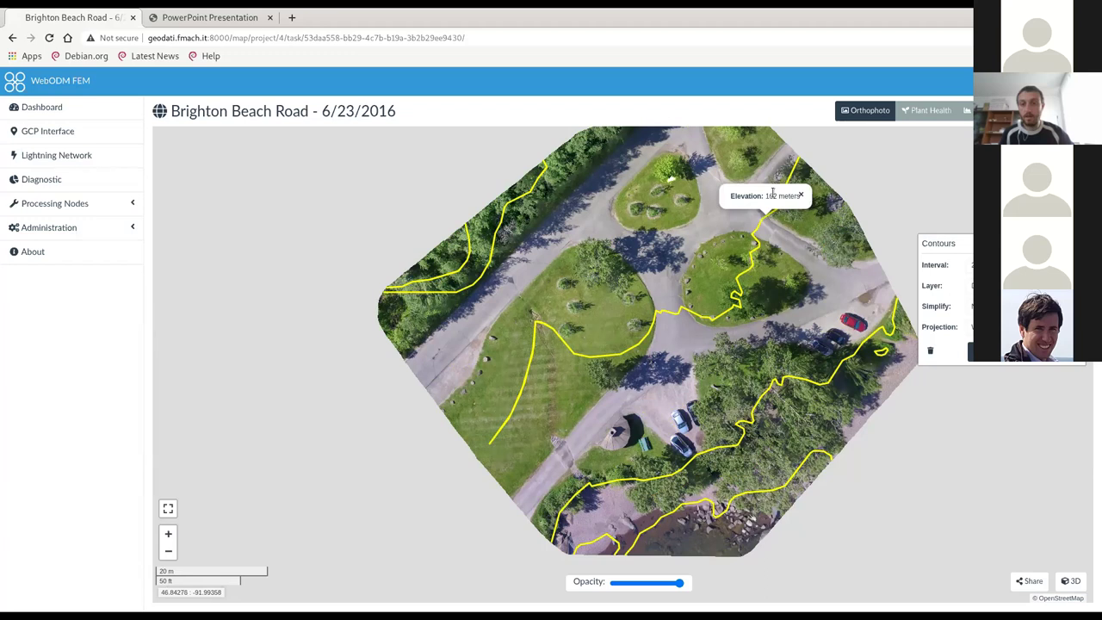
click(851, 355)
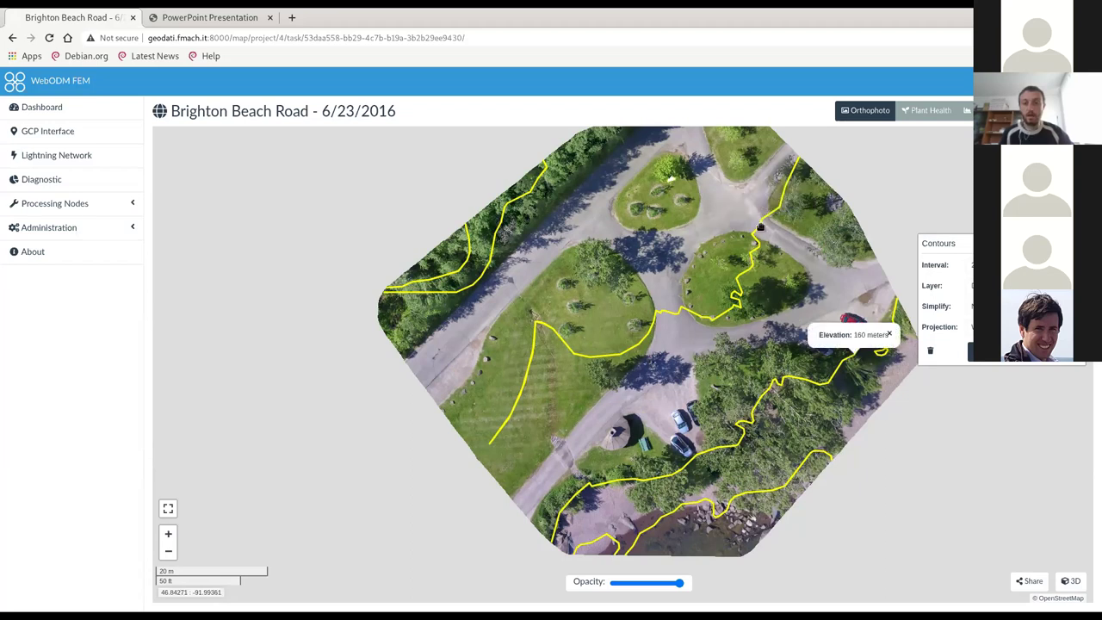
click(761, 226)
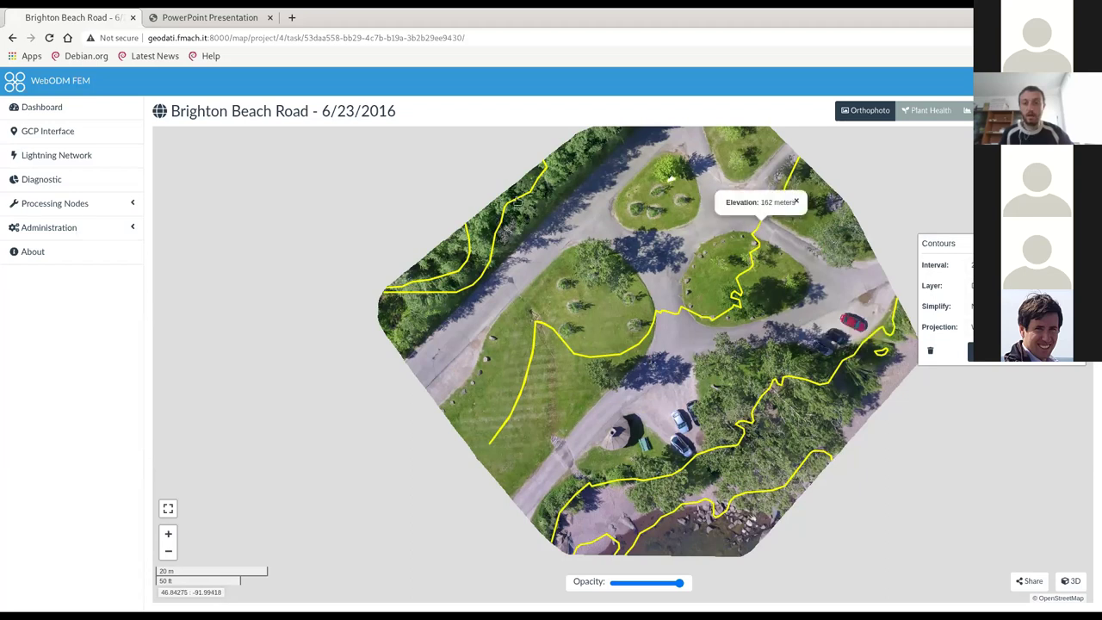
click(517, 195)
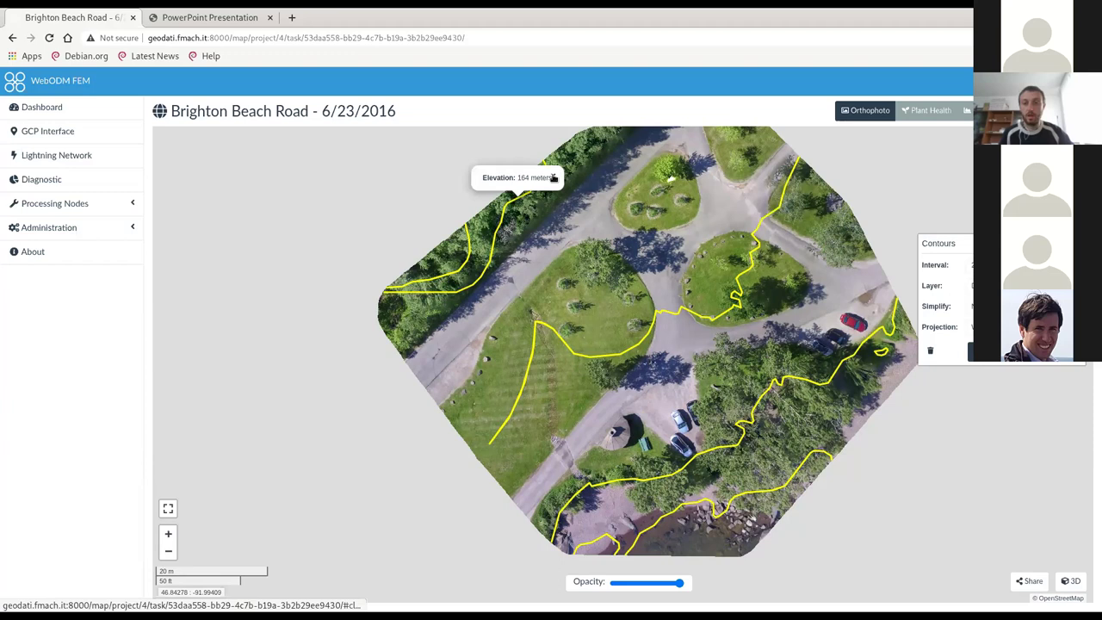
click(553, 178)
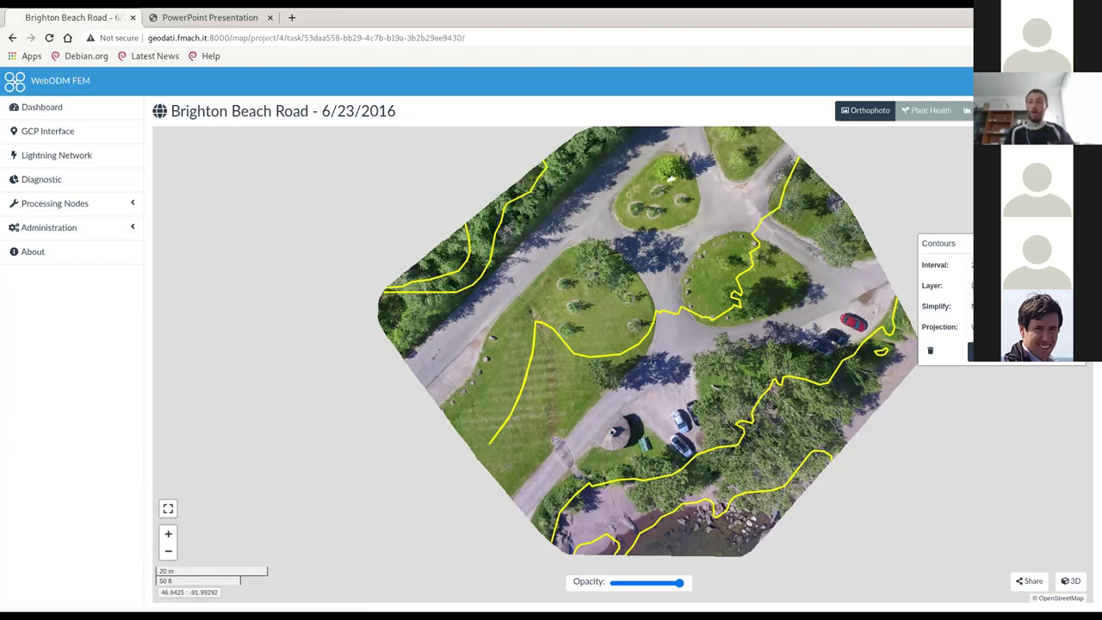
Review the available export formats for the contours and the sharing options for the task
click(990, 351)
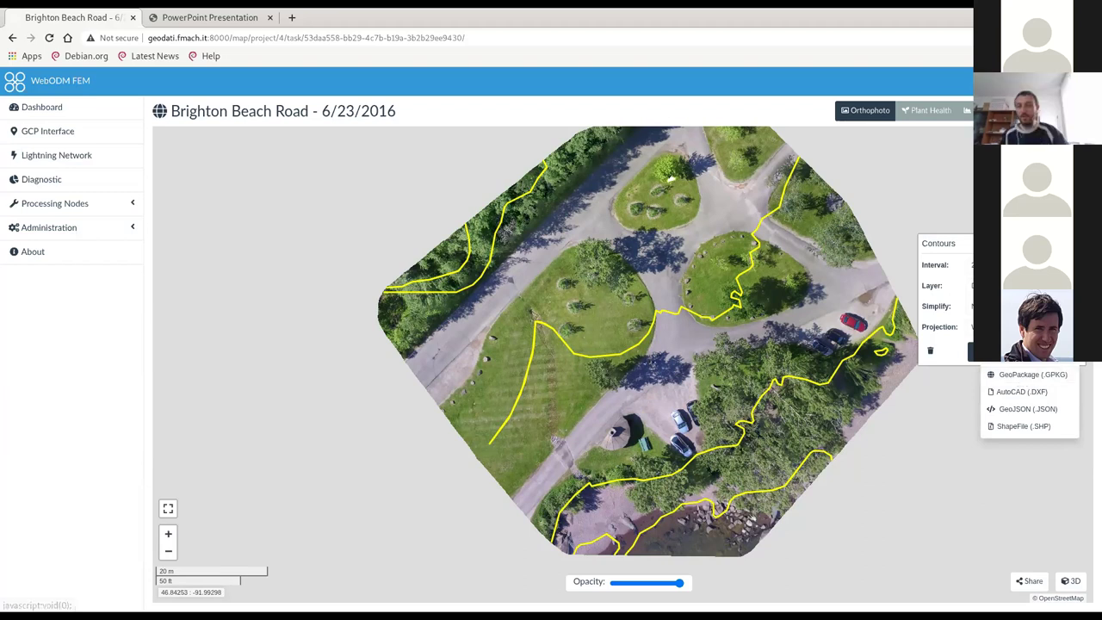
key(Escape)
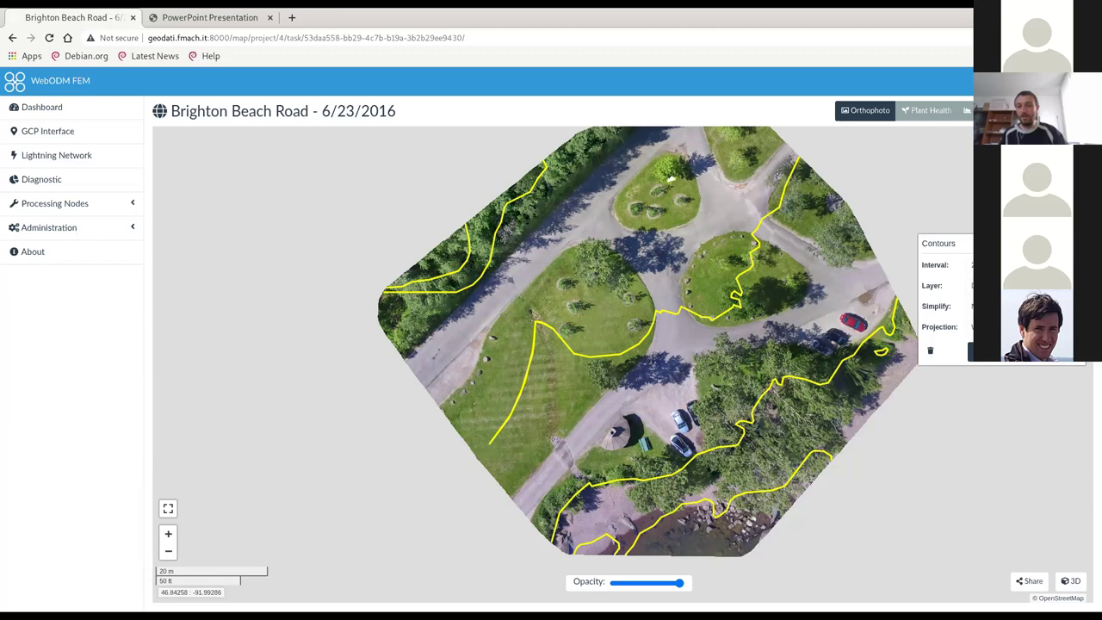
click(1019, 582)
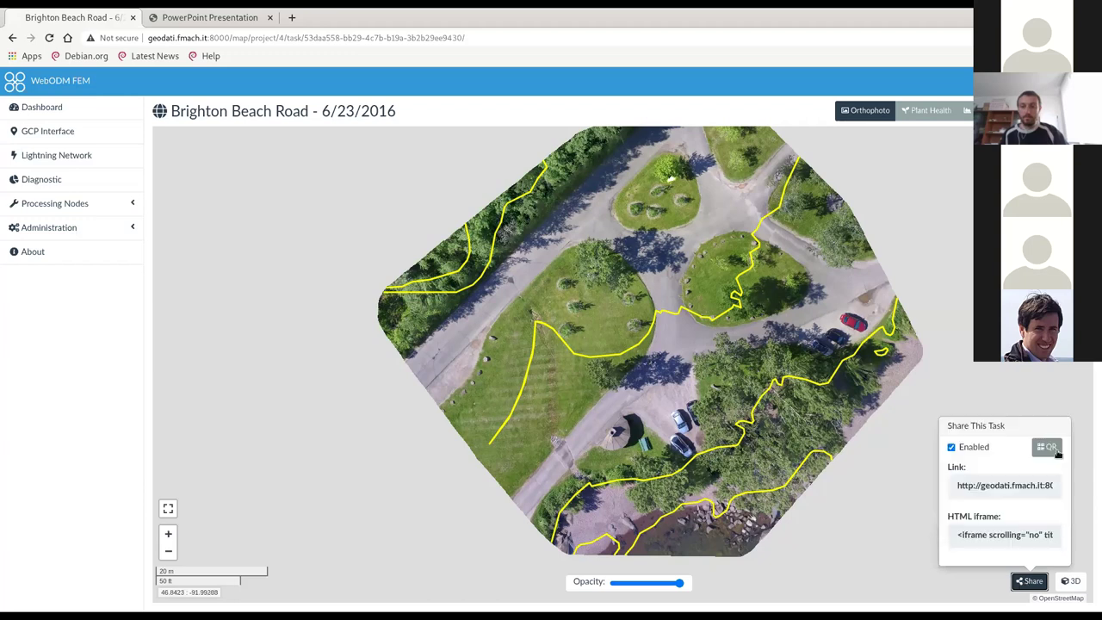
click(392, 509)
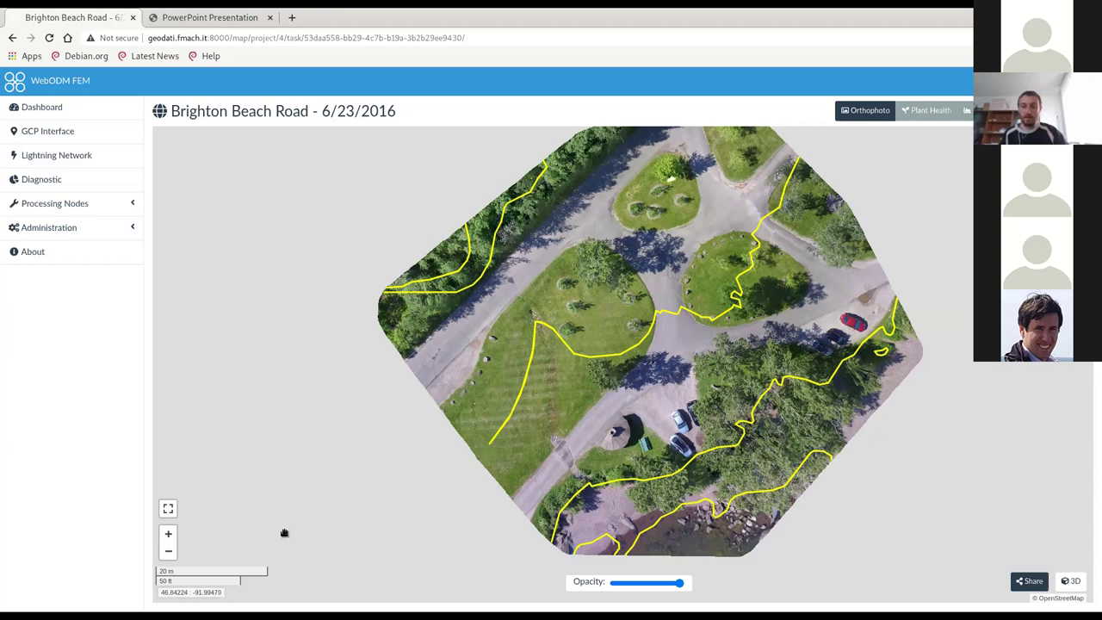
Inspect the contoured orthophoto within its surrounding base map in full screen, and return to the normal map view
scroll(284, 533, down, 1)
drag(284, 533, 681, 583)
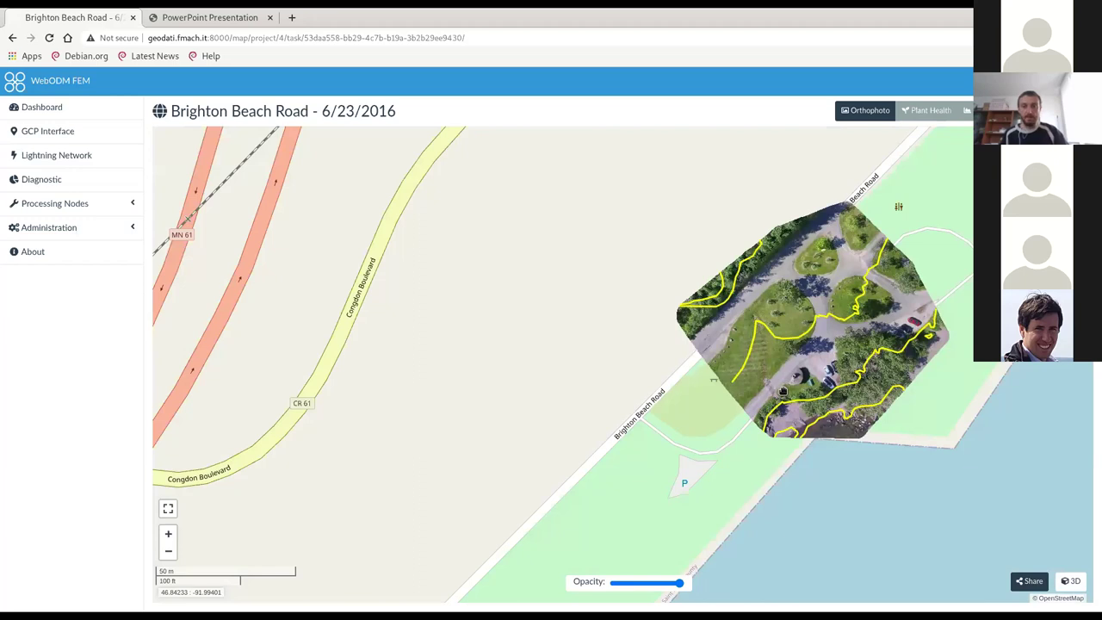
click(168, 510)
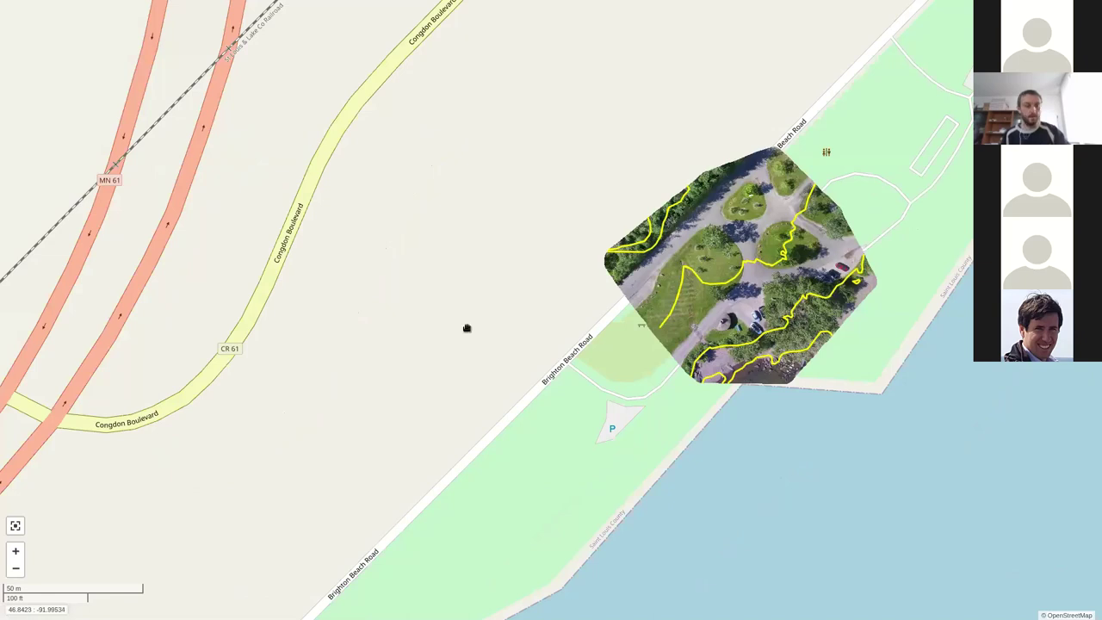
scroll(579, 291, up, 1)
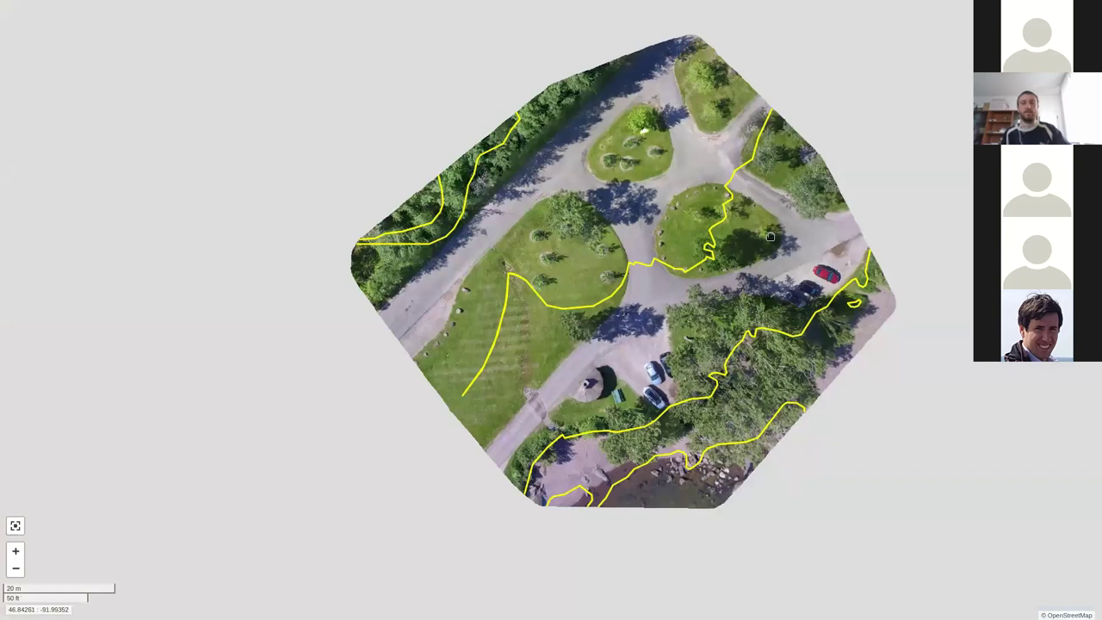
key(Escape)
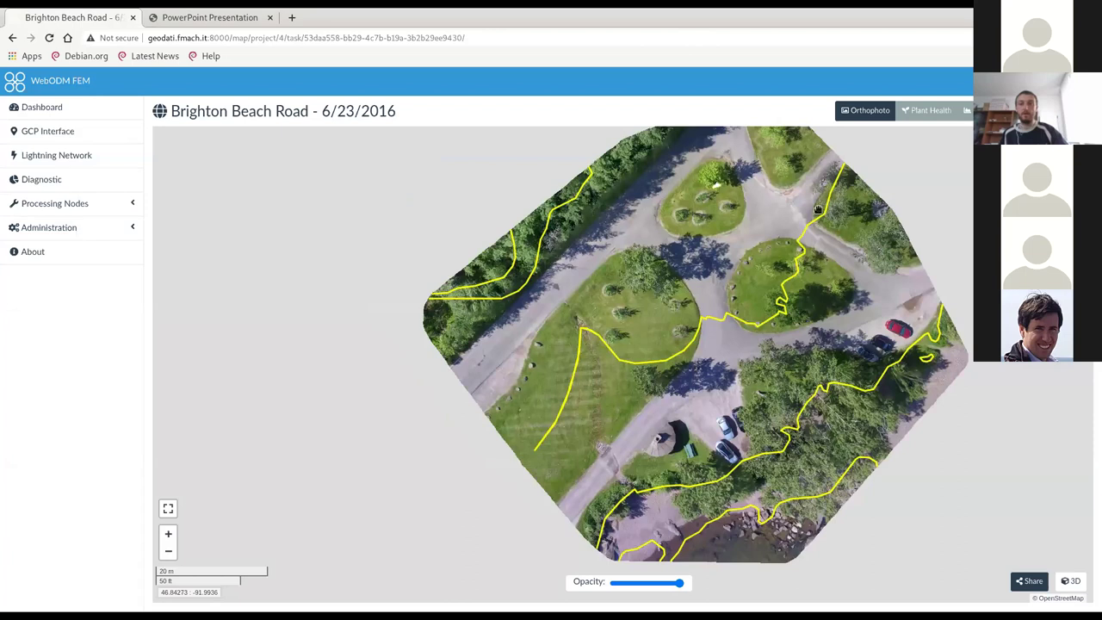
Open the layer settings and compare the orthophoto, plant health and surface model views, ending on plant health
click(910, 114)
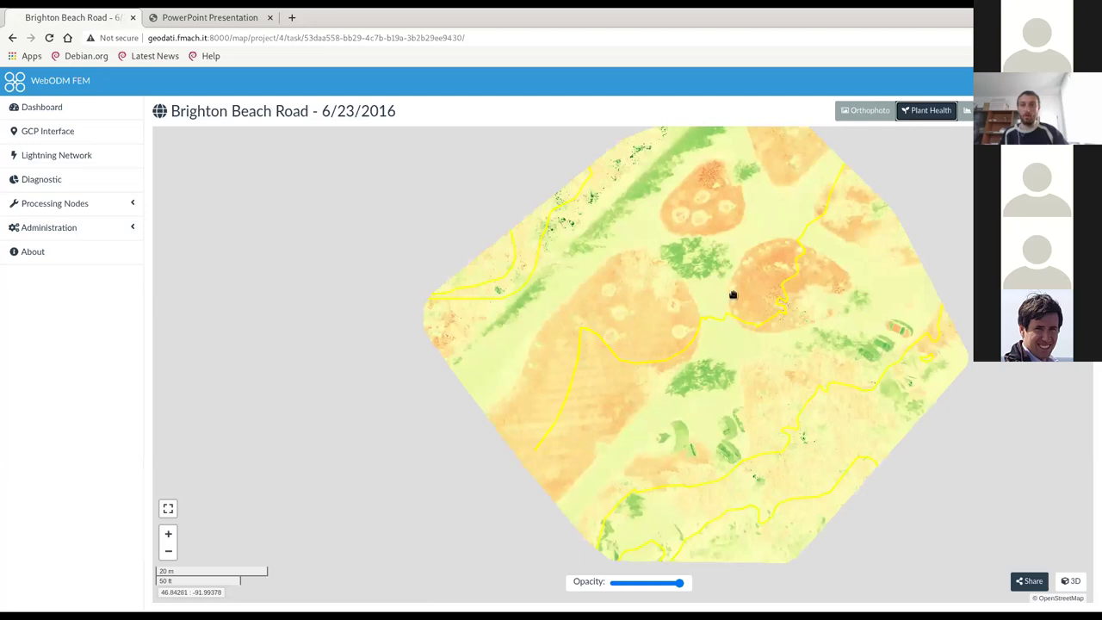
drag(654, 309, 657, 330)
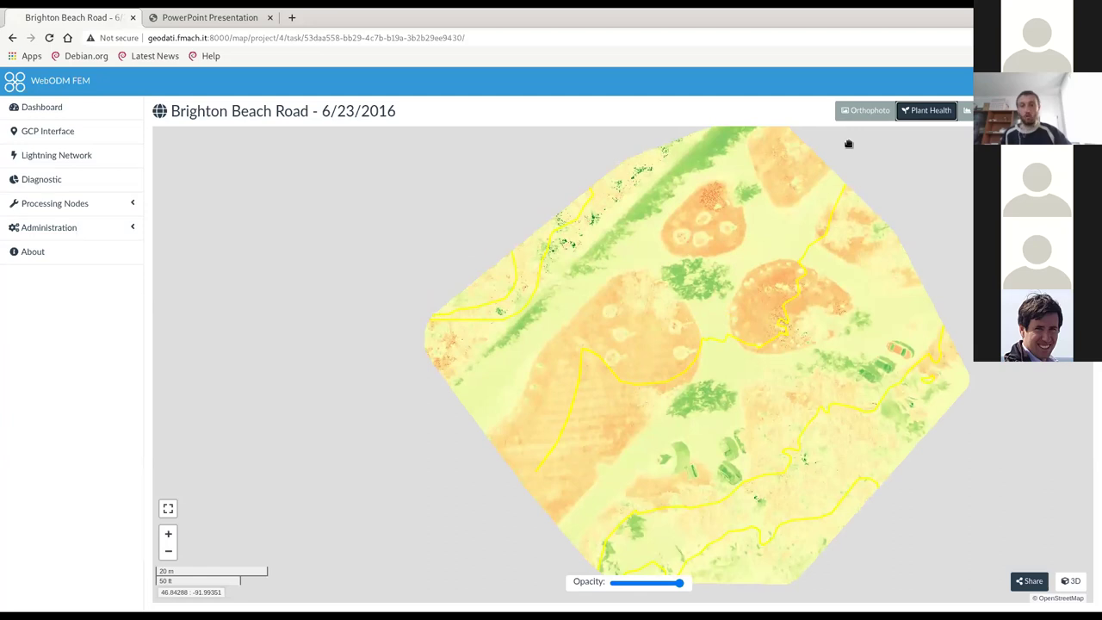
click(1076, 143)
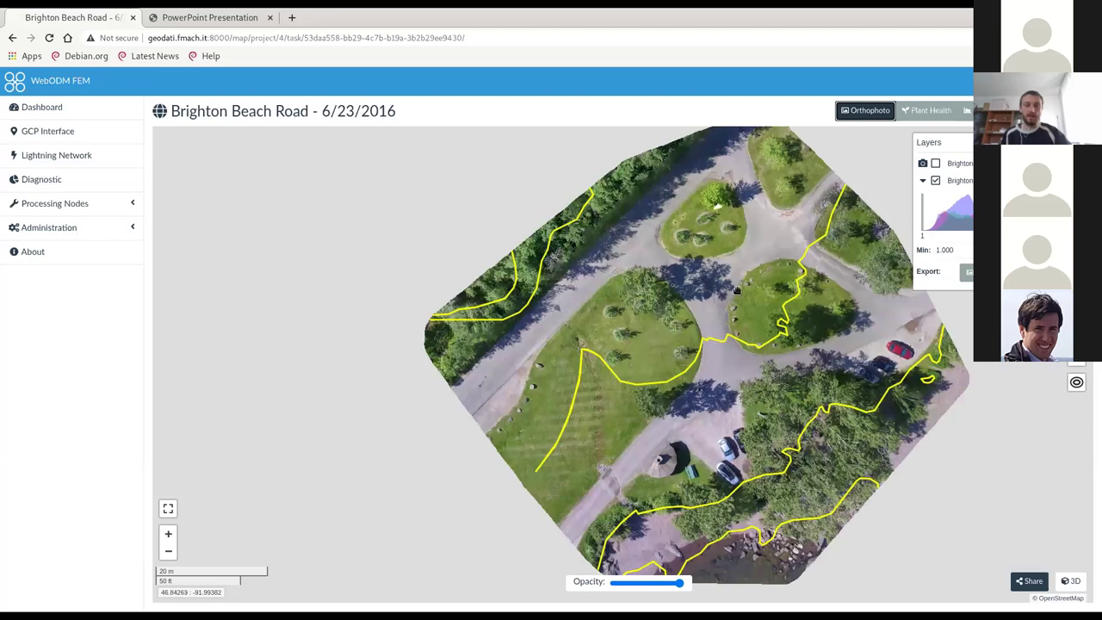
click(920, 111)
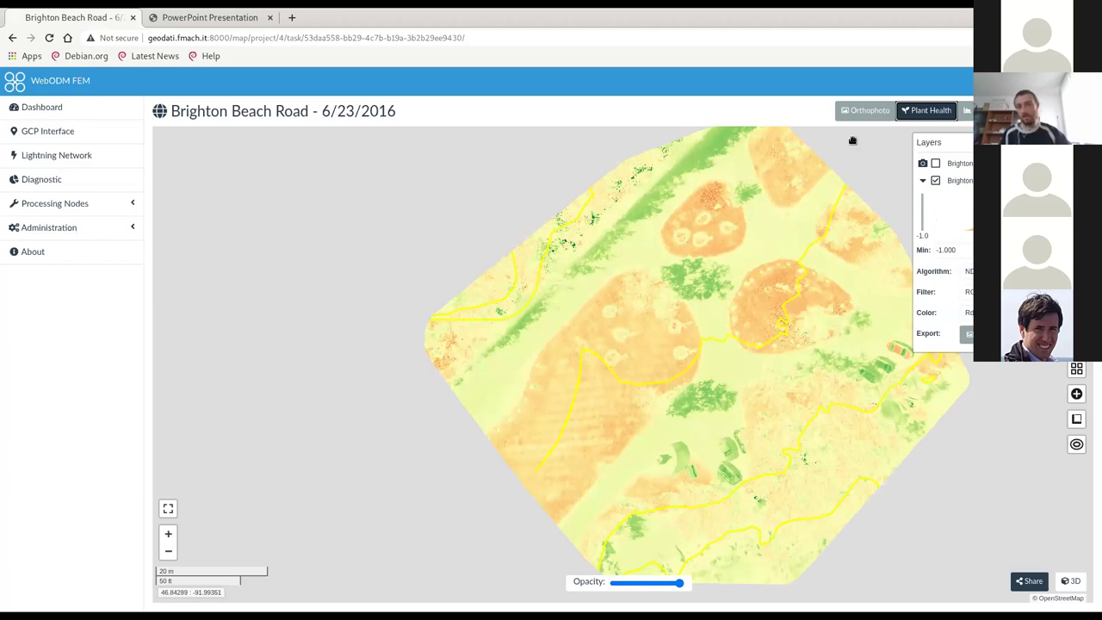
click(966, 110)
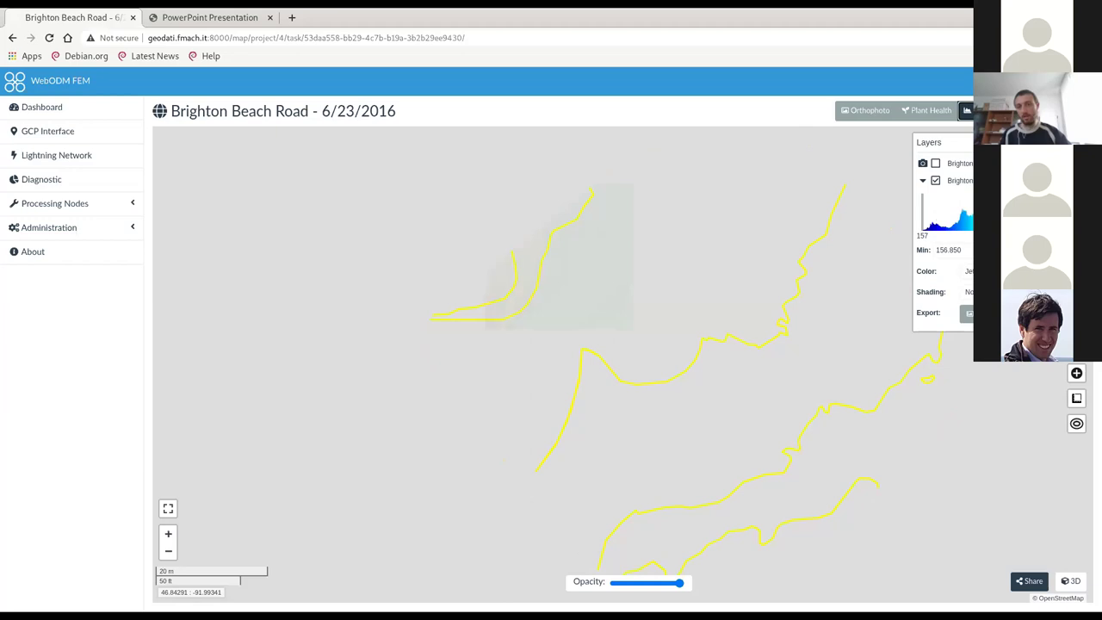
click(926, 111)
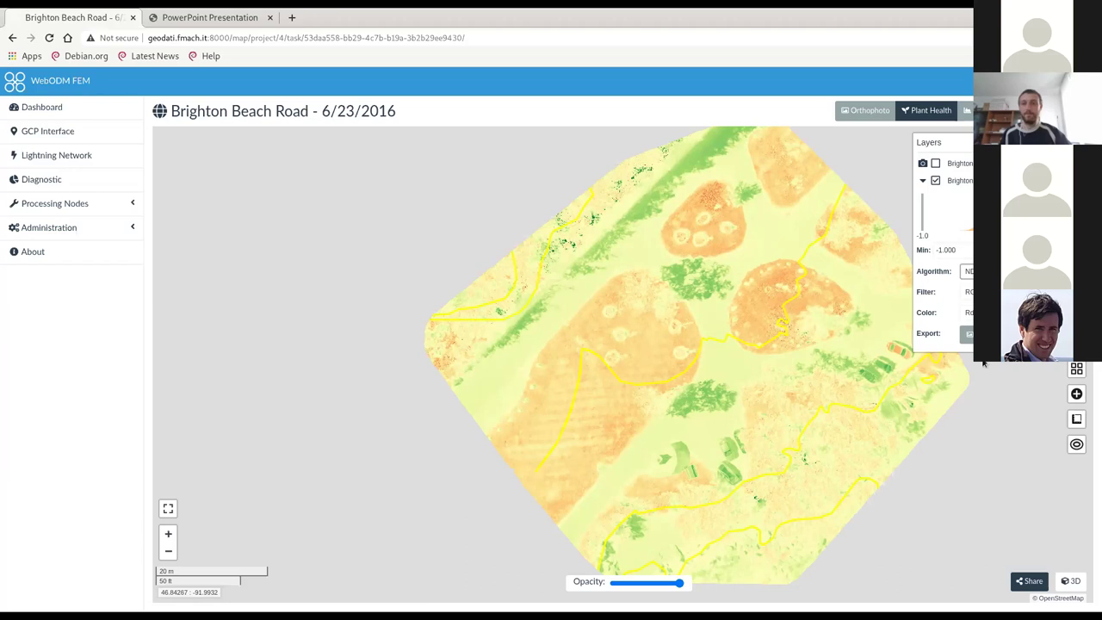
Set the plant health algorithm to VARI and its color scheme to Spectral
click(984, 364)
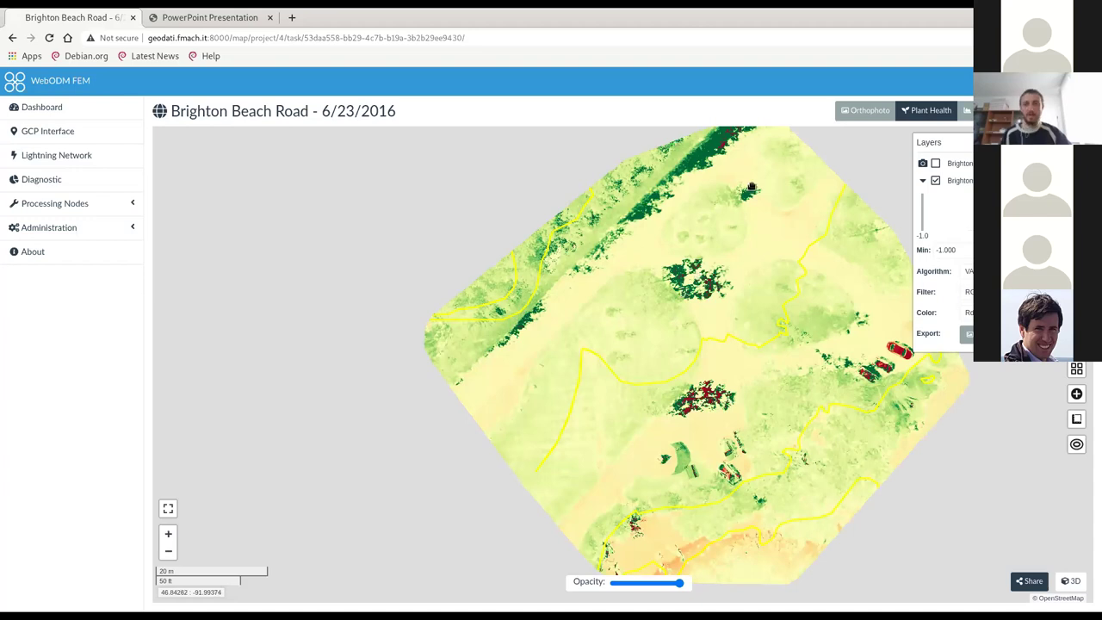
click(971, 272)
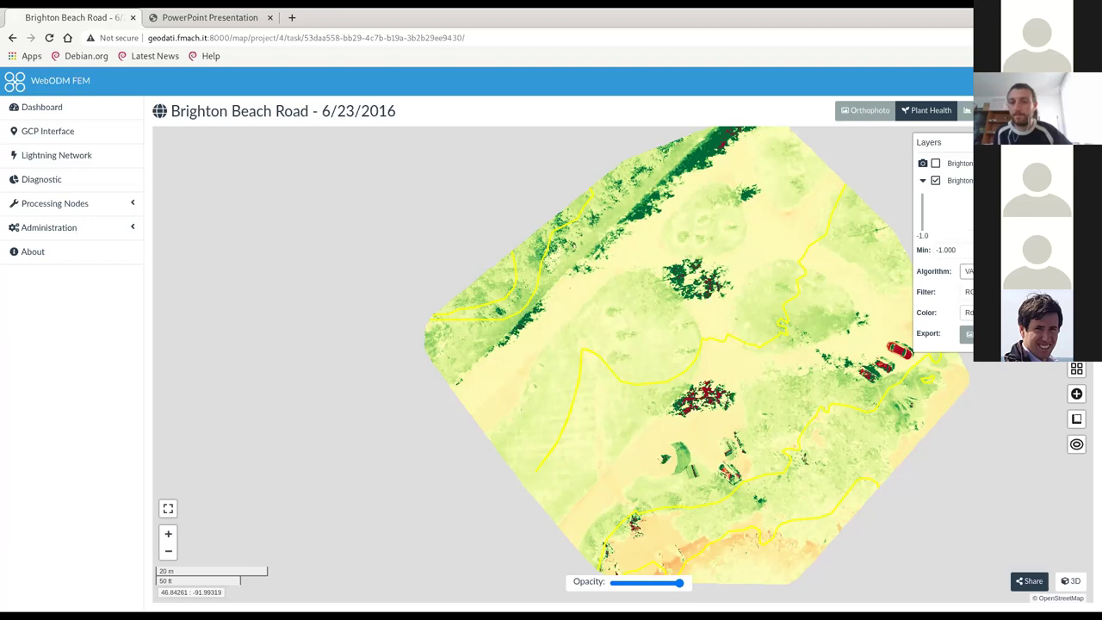
key(Down)
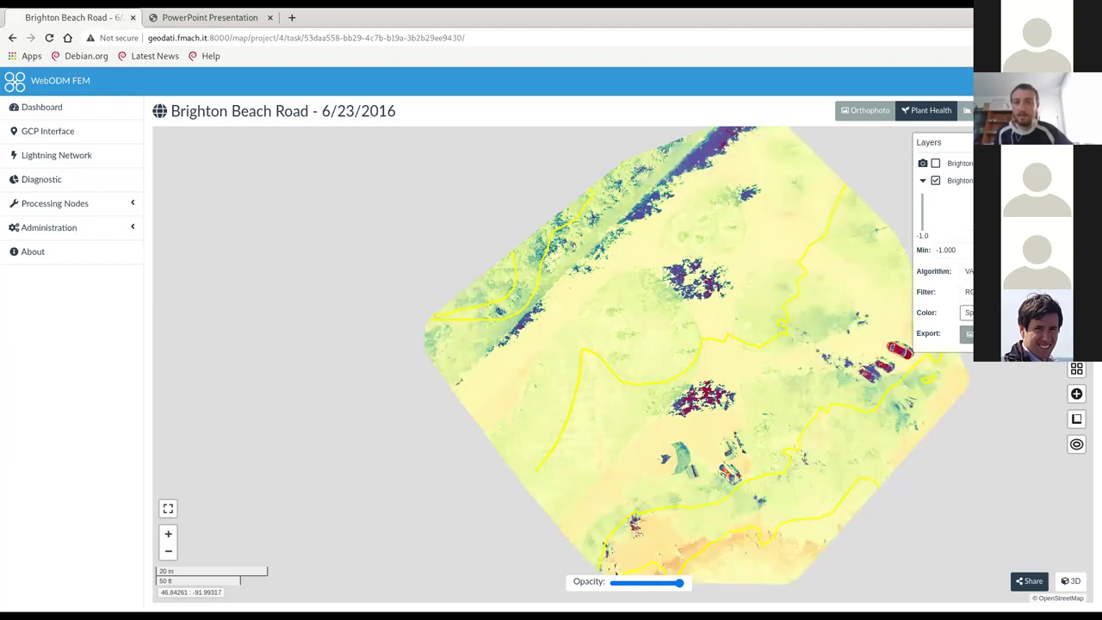
Recolor the plant health layer with a red-to-green scheme, and display the camera markers to preview the photo DJI_0034.JPG
key(Up)
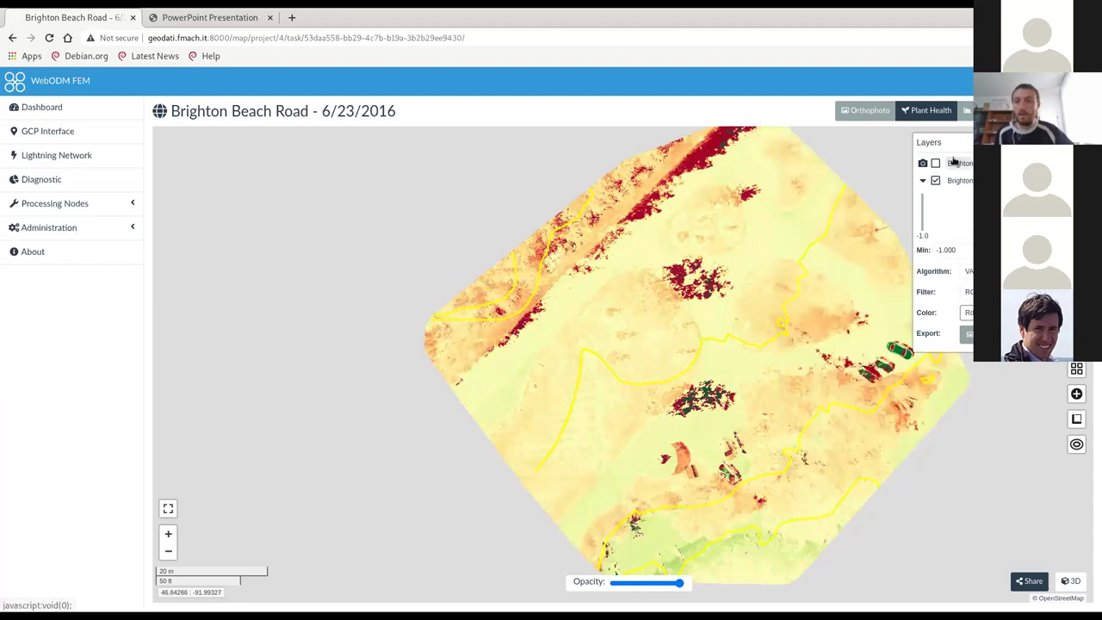
click(935, 163)
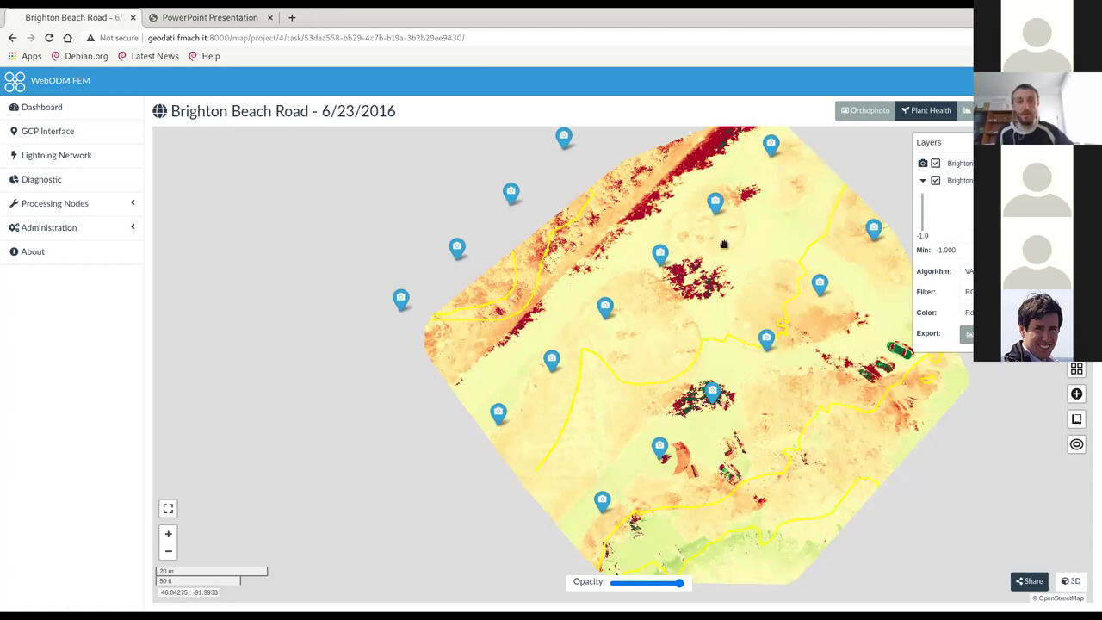
click(820, 282)
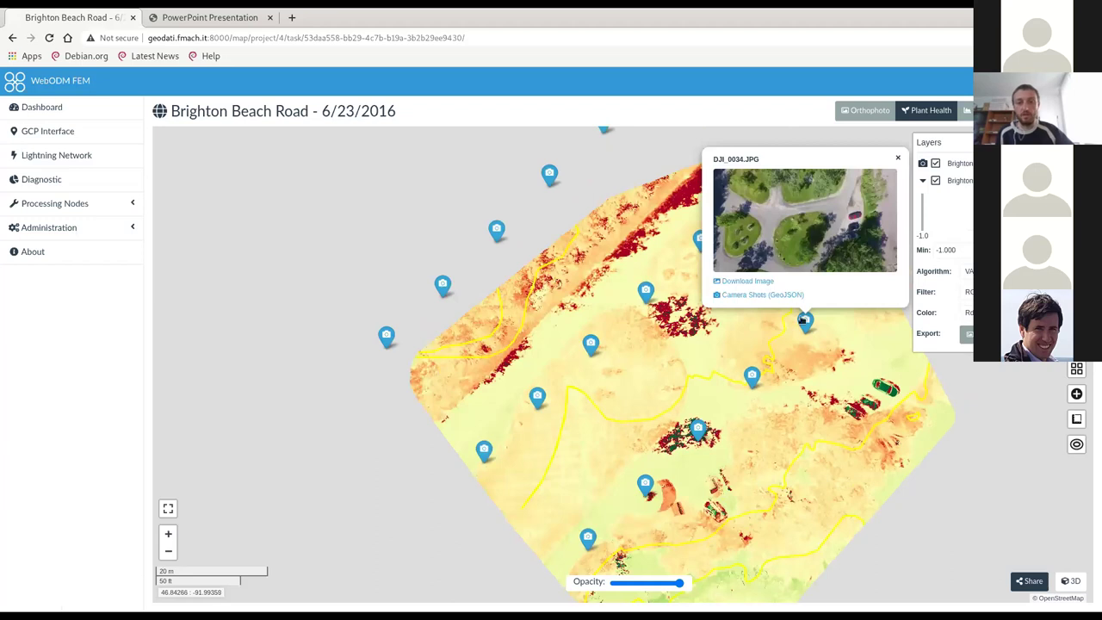
click(804, 320)
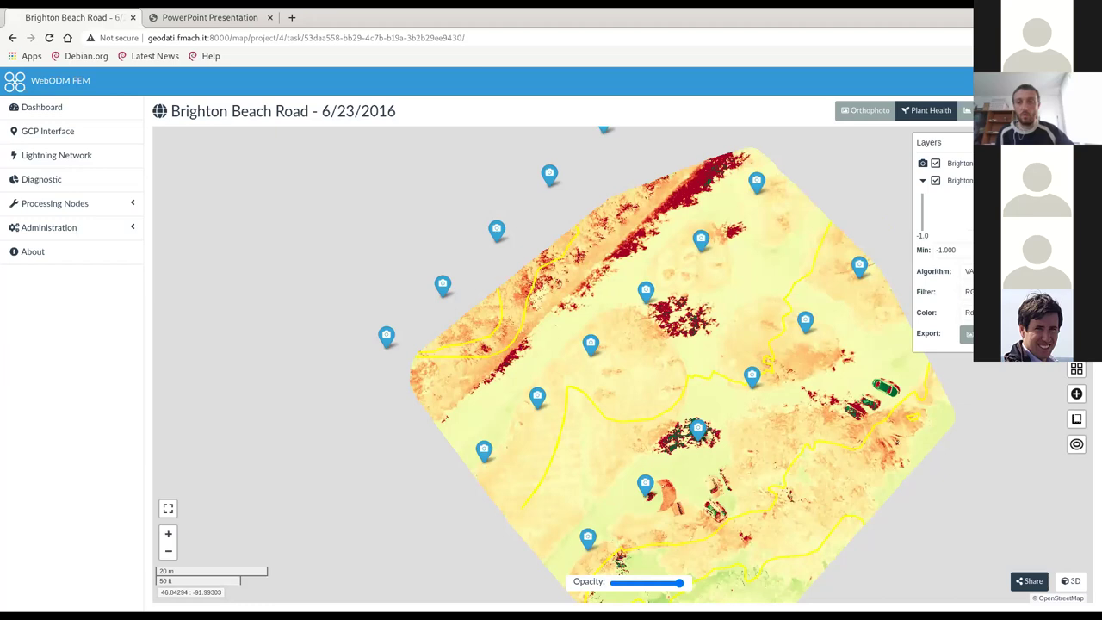
Show the elevation models without camera markers, trying terrain tones on the surface model and ending on the terrain model
click(966, 110)
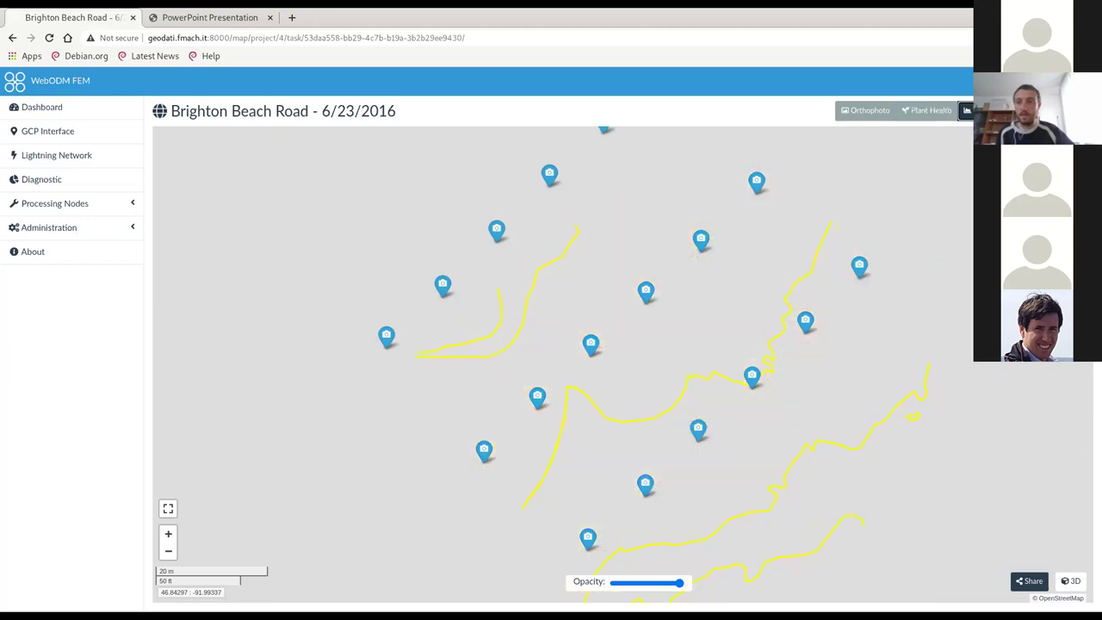
click(936, 163)
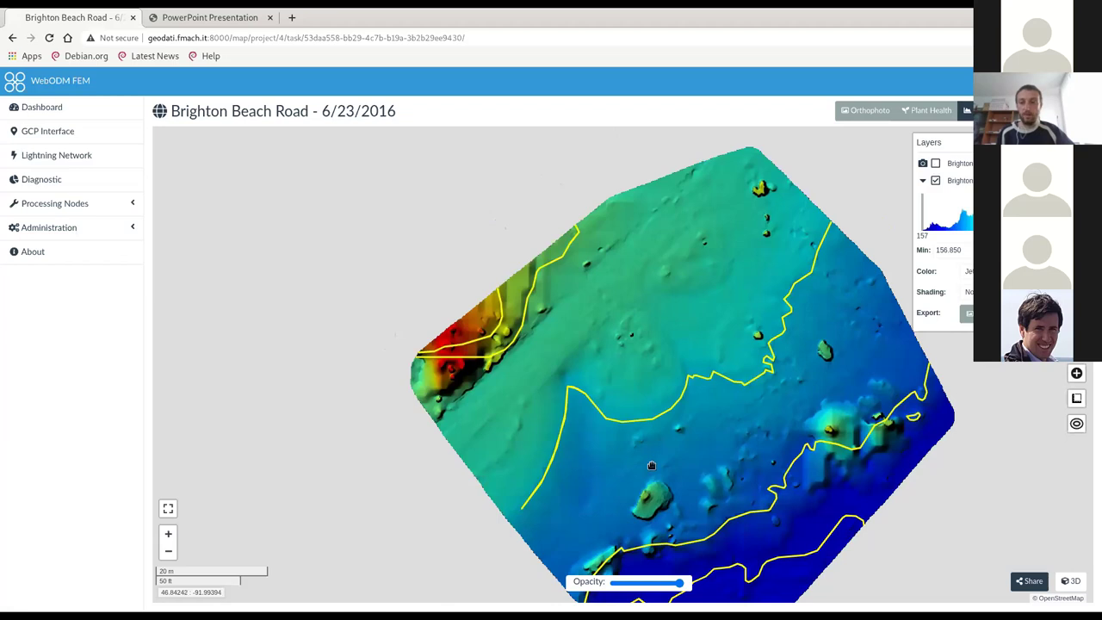
drag(652, 466, 654, 439)
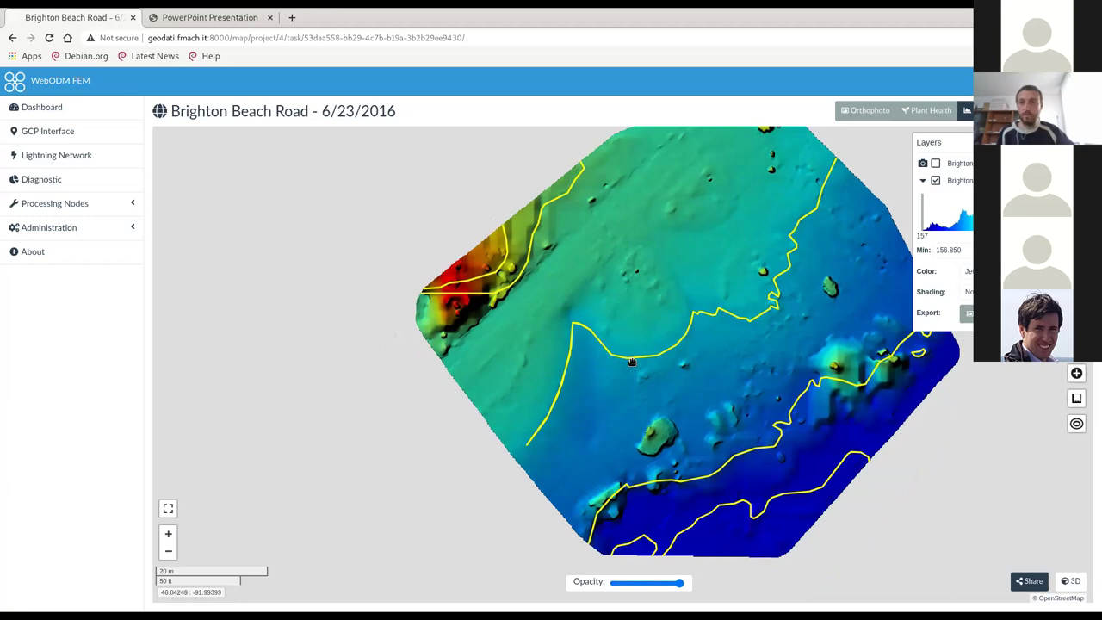
key(Down)
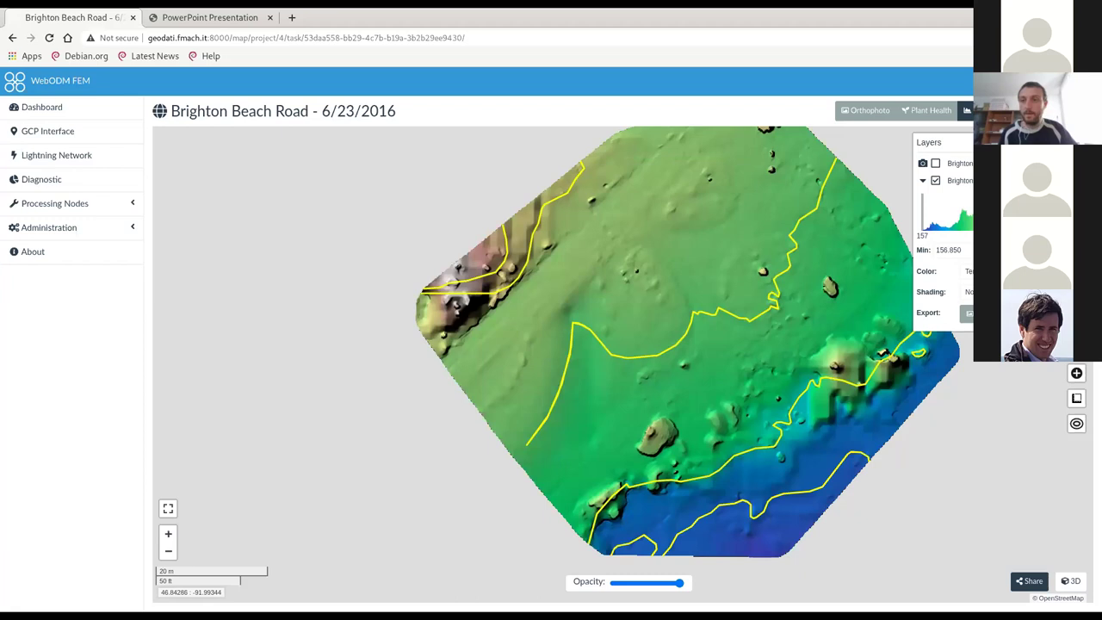
key(Down)
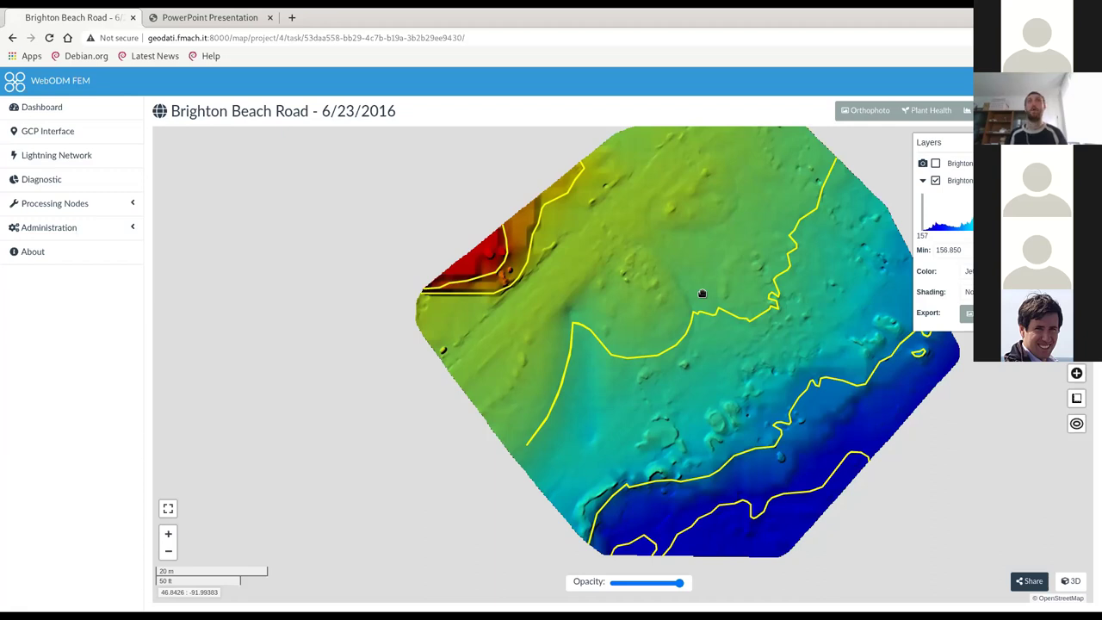
Present slides 78 and 79 on orthophoto navigation and measurements, showing the terrain model within its surrounding base map in between
click(216, 17)
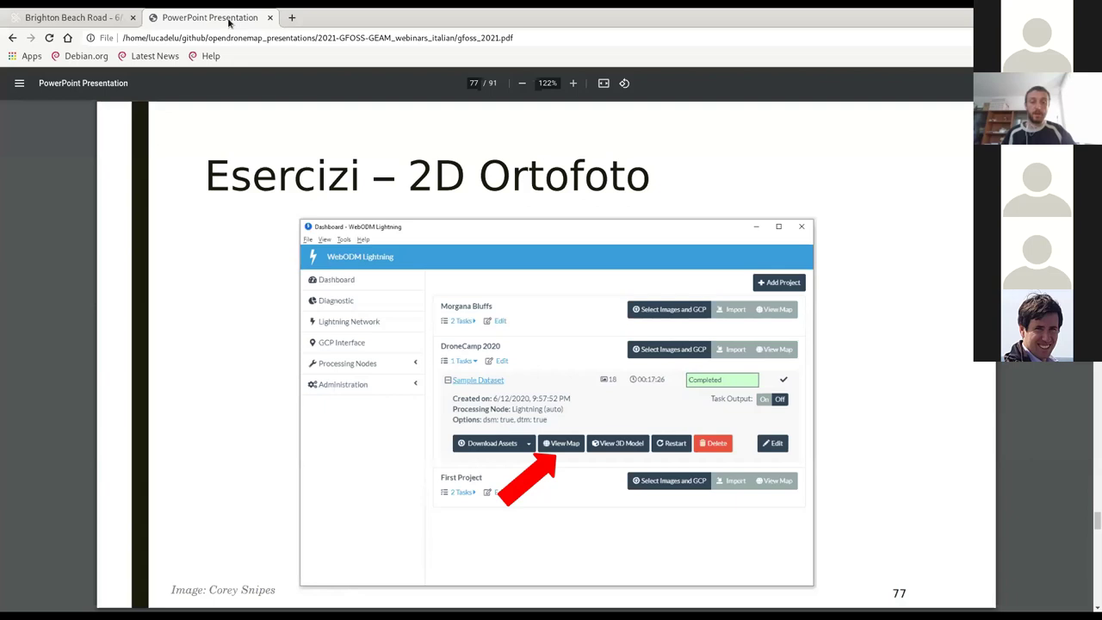
key(Right)
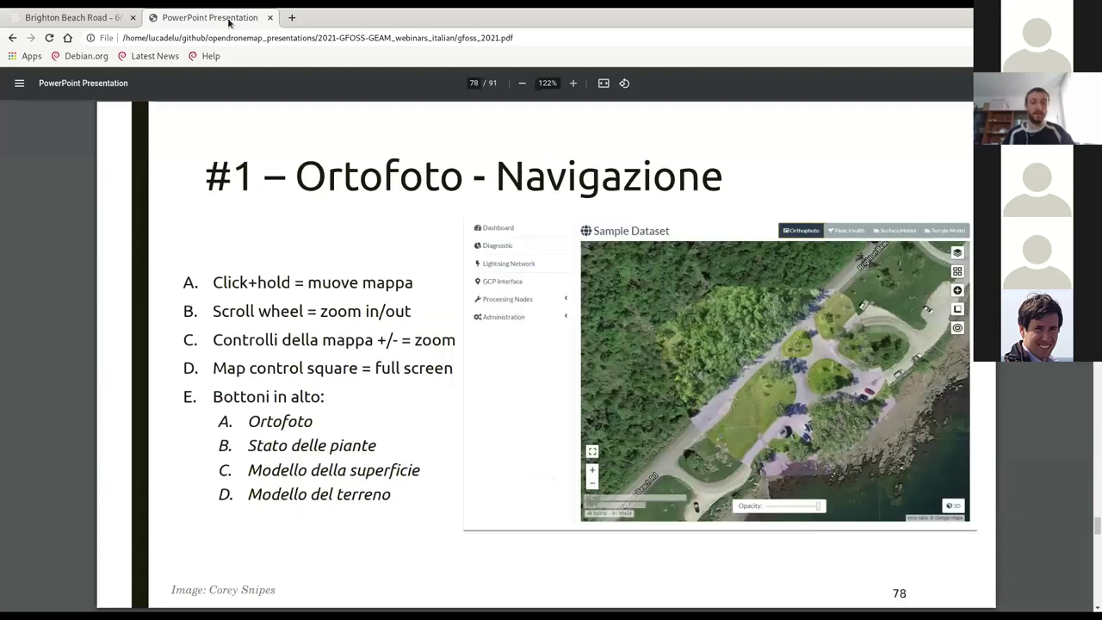
key(ctrl+shift+Tab)
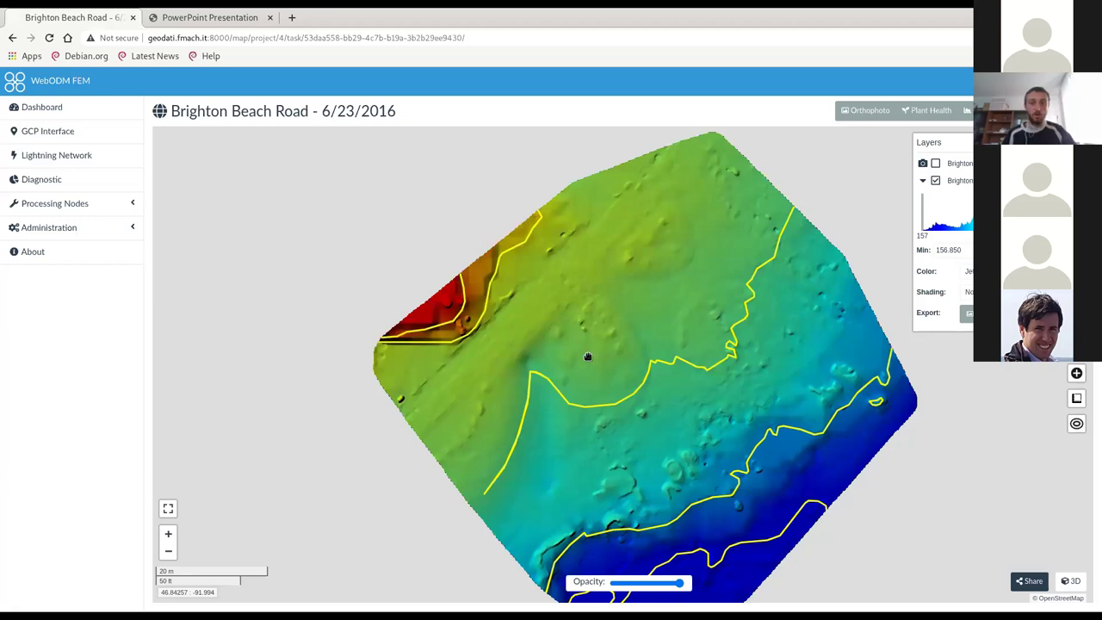
scroll(588, 356, down, 2)
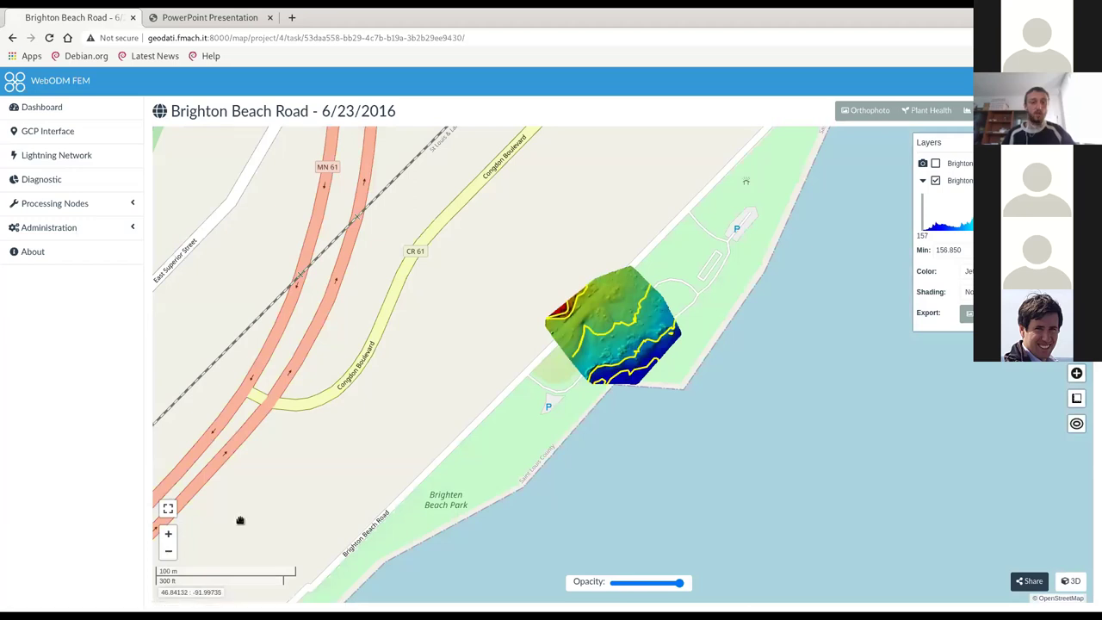
key(ctrl+Tab)
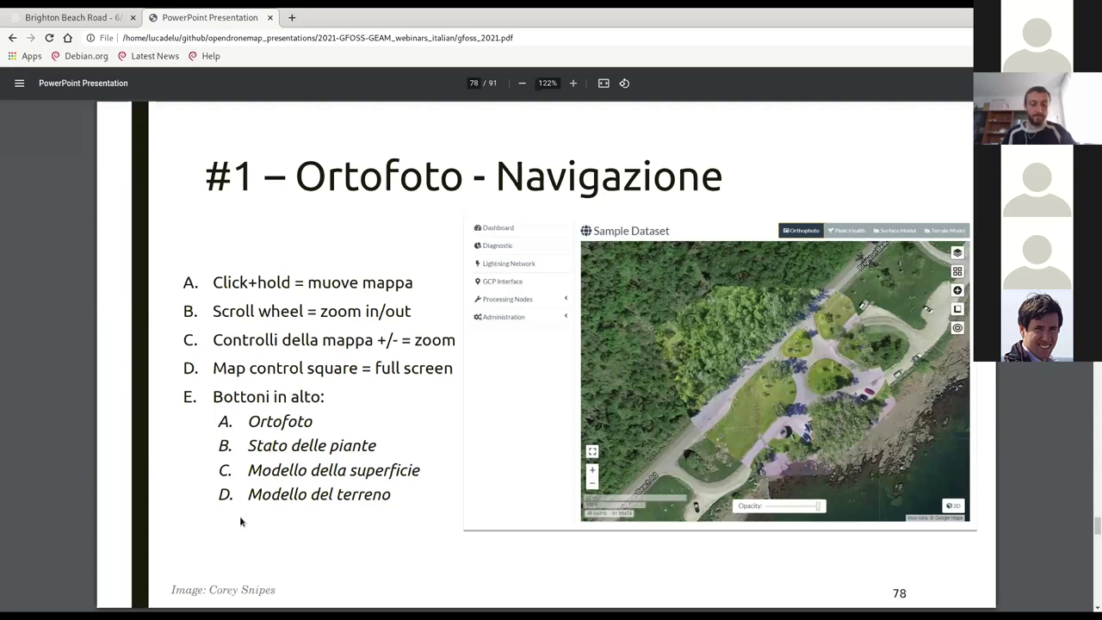
key(Right)
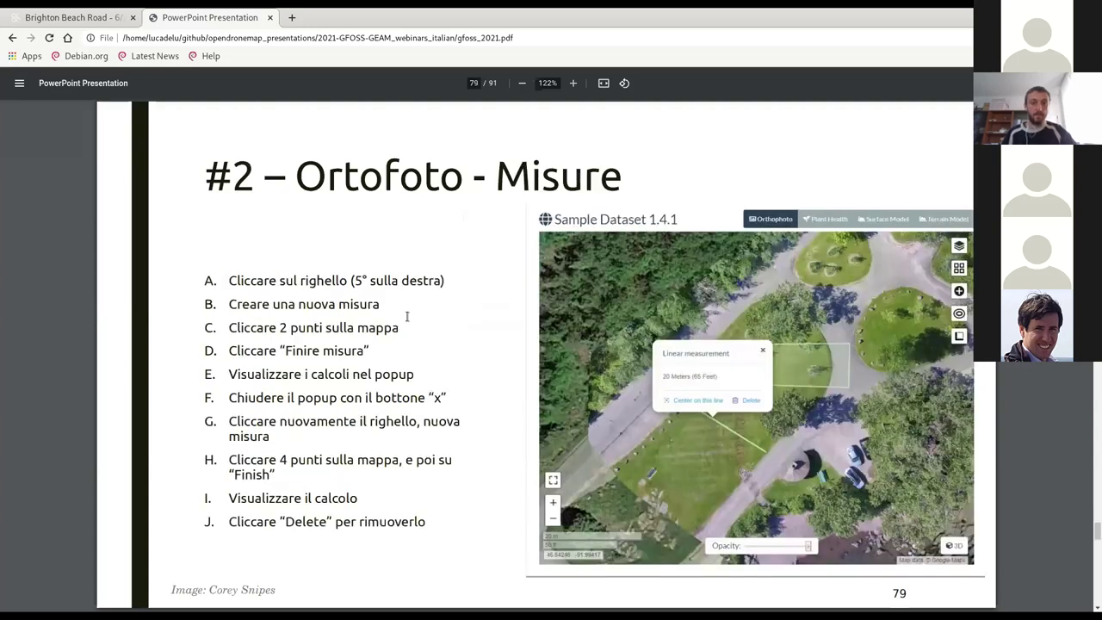
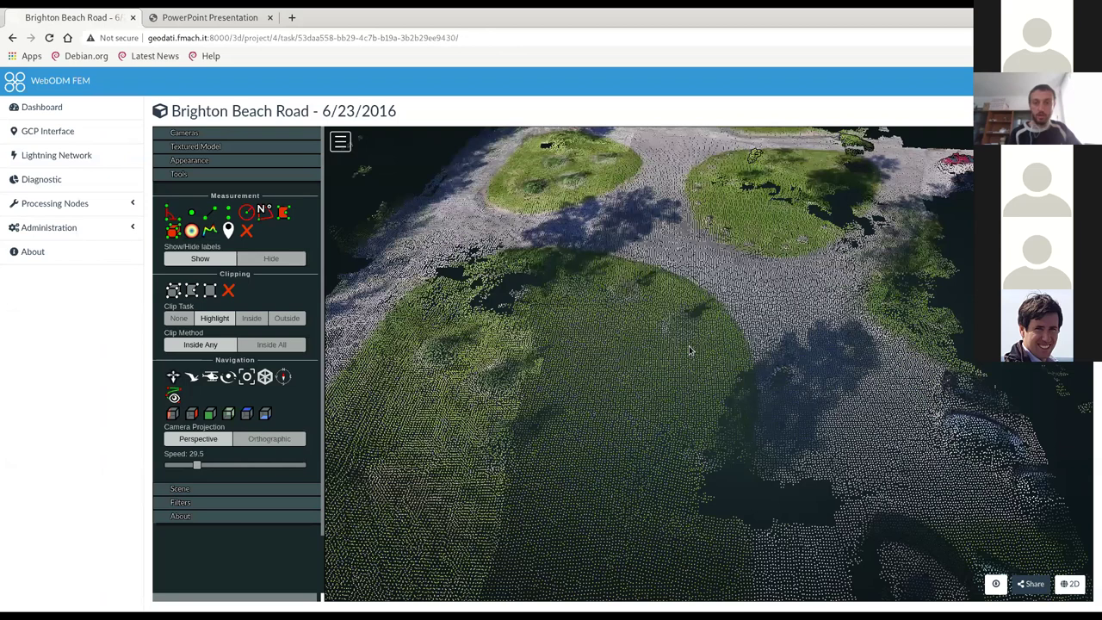
Inspect the 3D point cloud from different angles, and consult the slides on 3D model navigation and linear measurements
drag(689, 350, 868, 317)
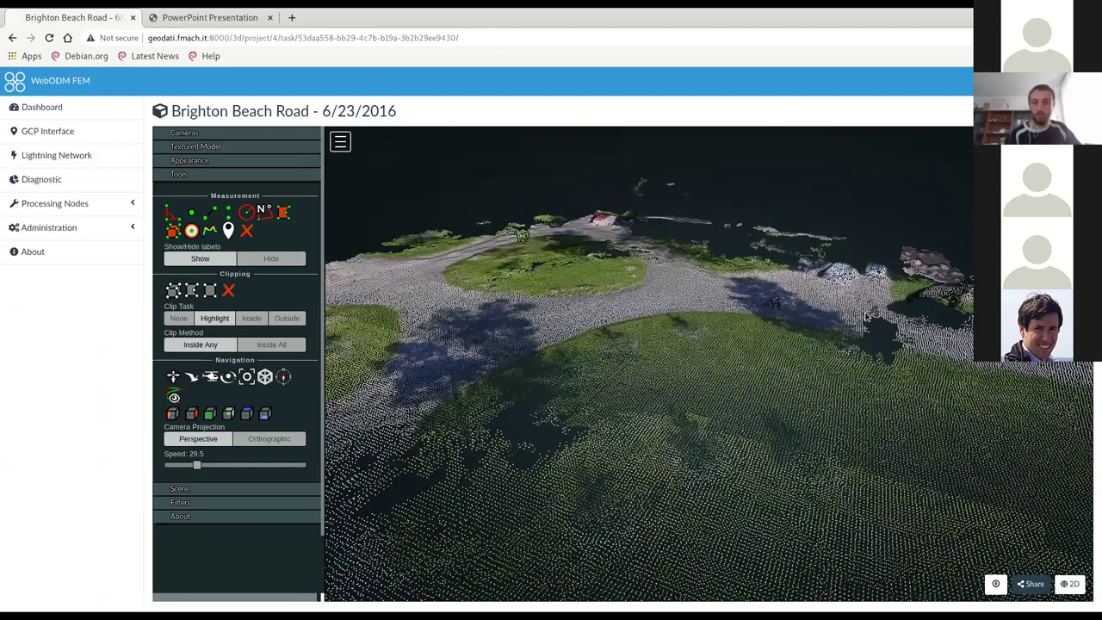
scroll(868, 317, up, 3)
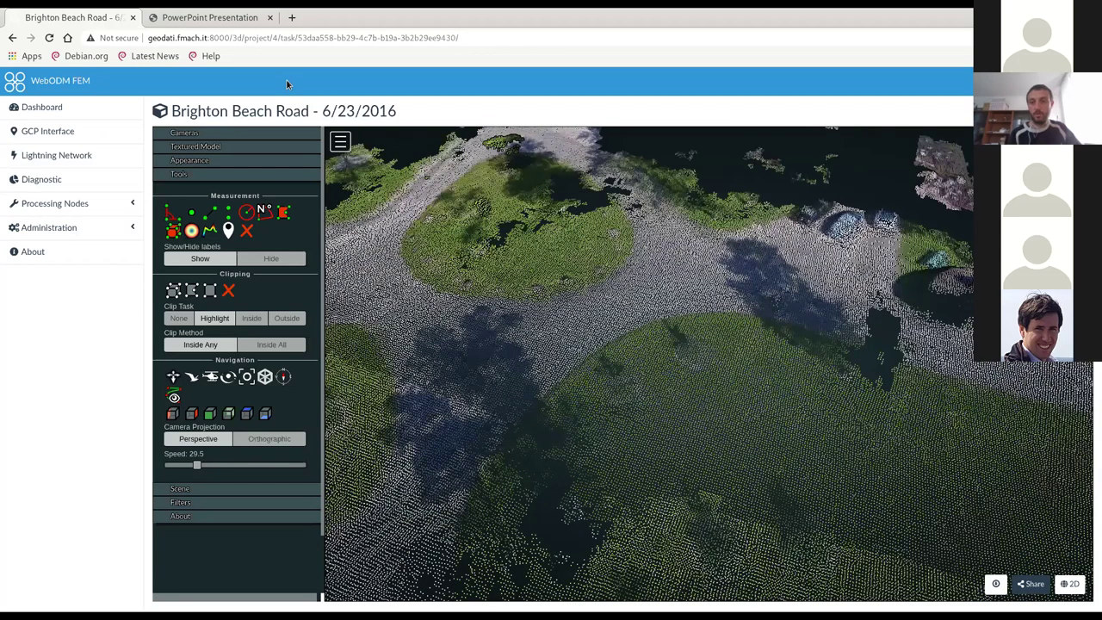
key(ctrl+Tab)
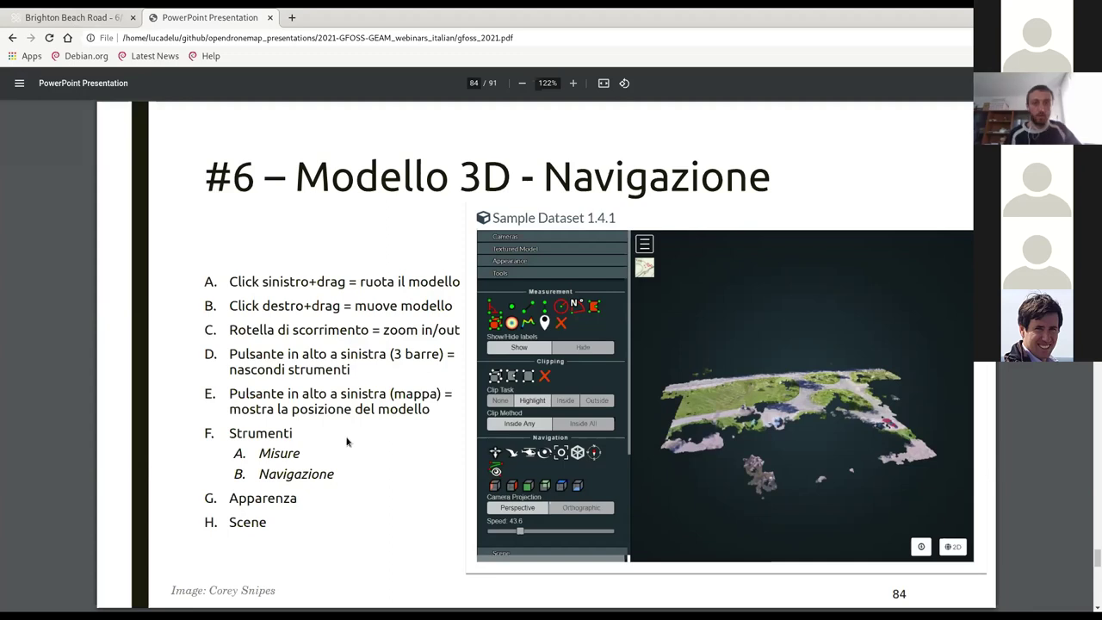
key(ctrl+shift+Tab)
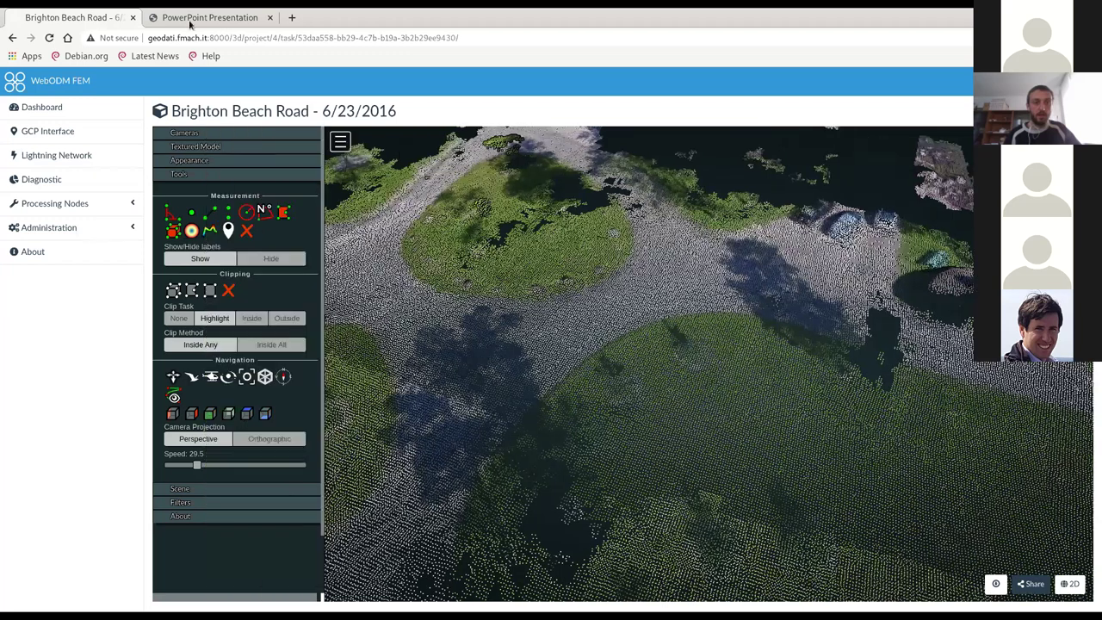
click(191, 19)
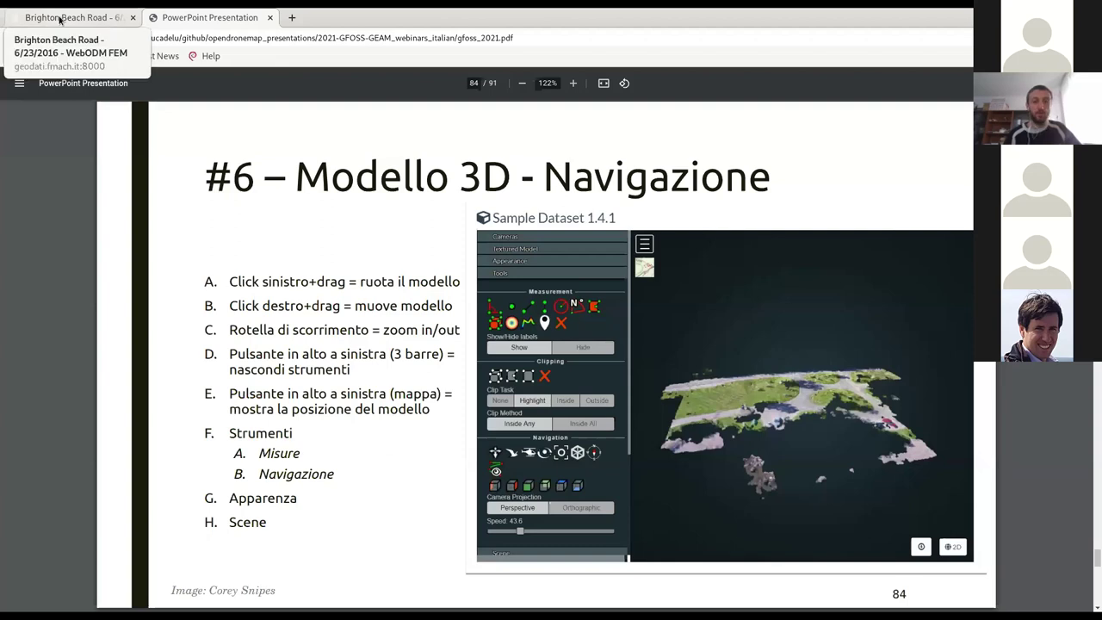
click(60, 18)
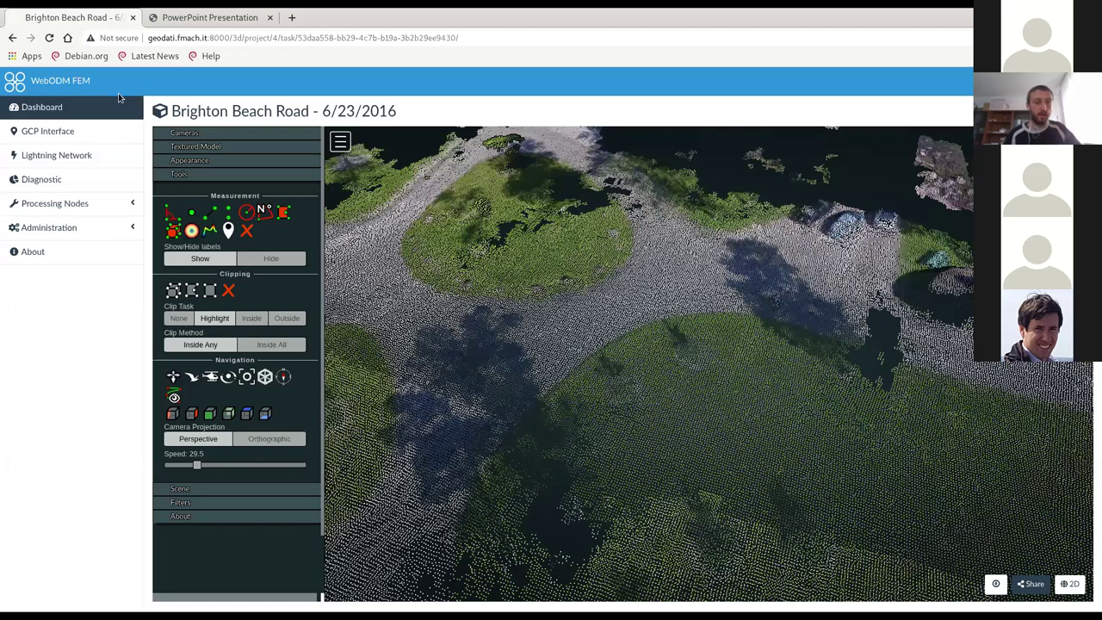
click(189, 18)
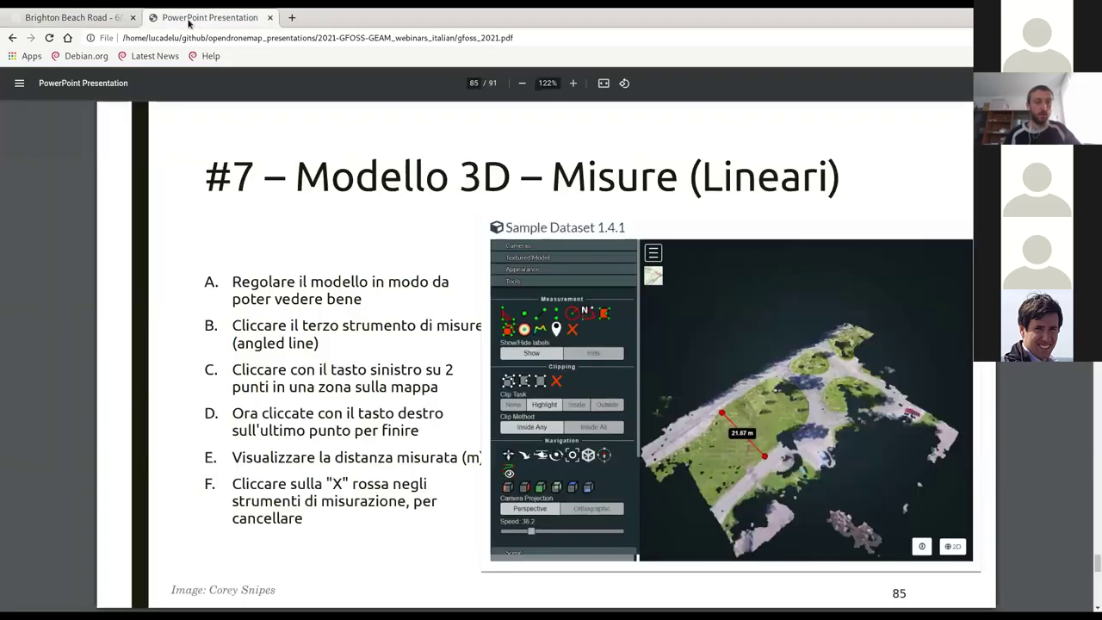
click(86, 18)
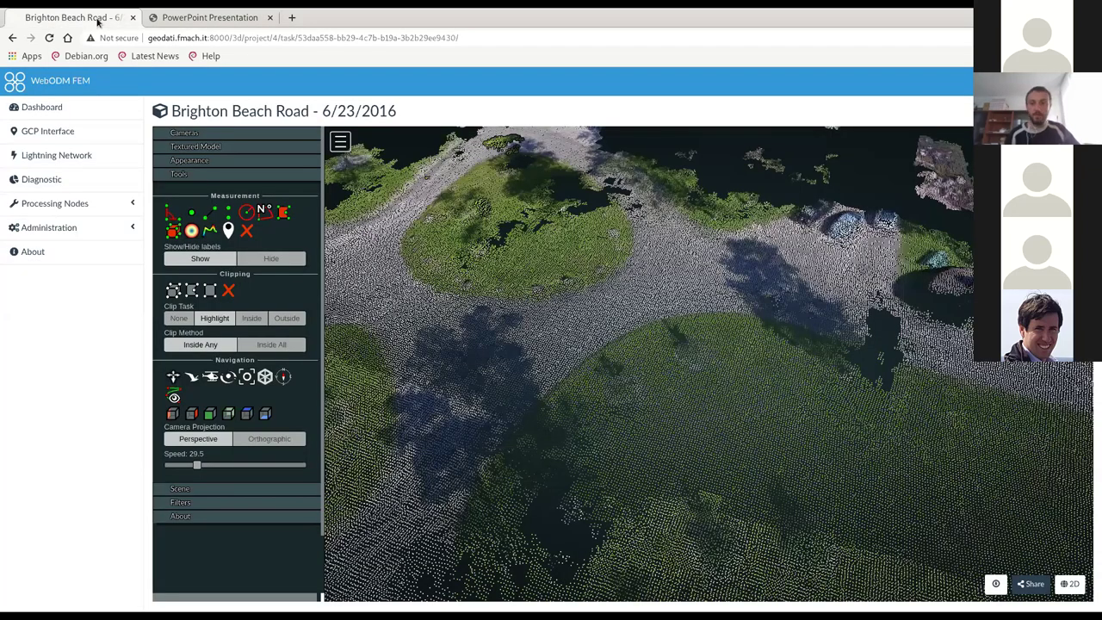
View the point cloud from above and measure the diagonal distance across the large lawn, from the stones to the opposite tree shadow
scroll(720, 381, up, 1)
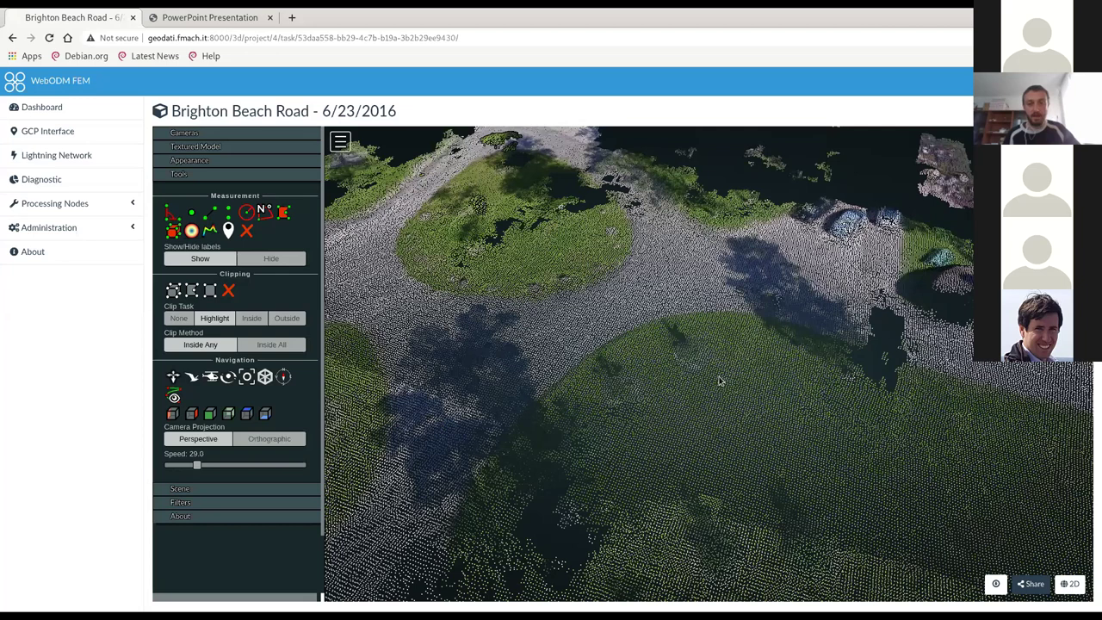
scroll(720, 381, down, 4)
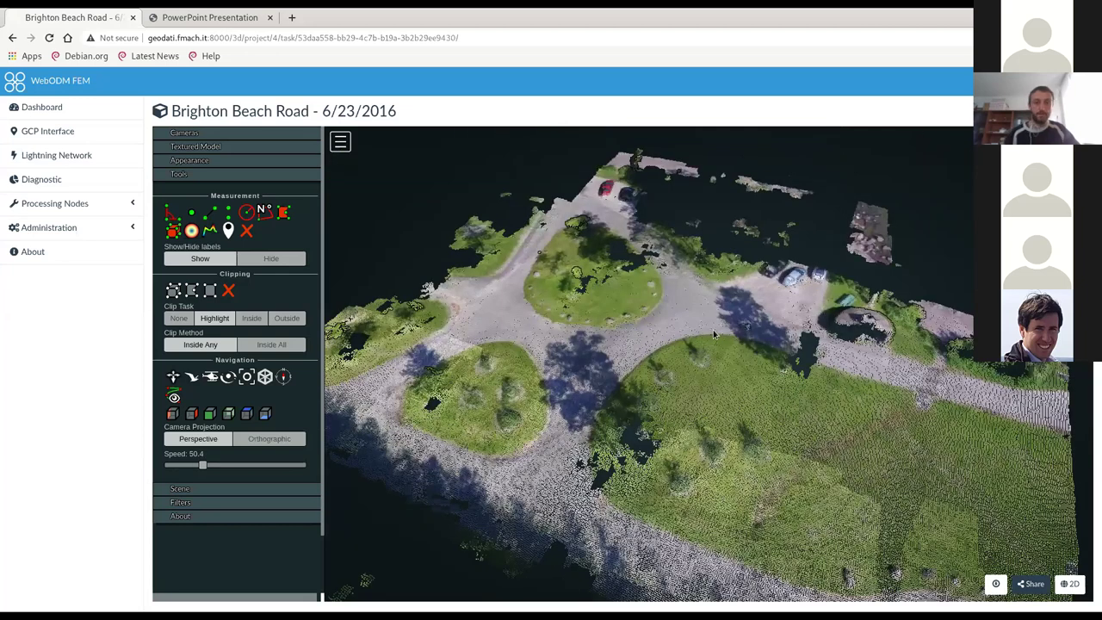
drag(713, 330, 738, 338)
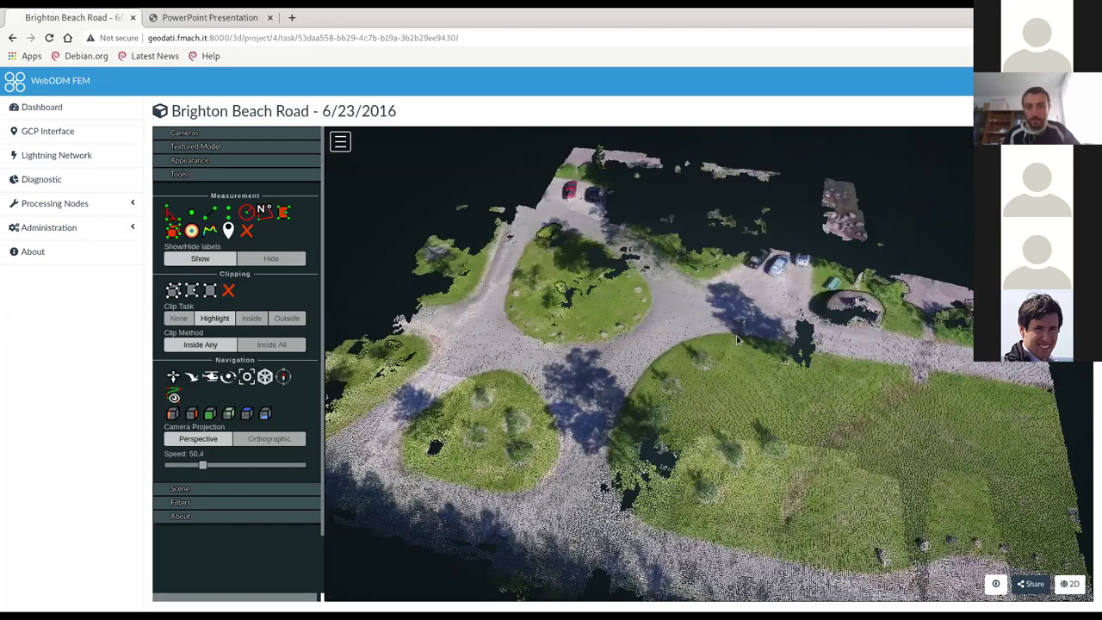
drag(738, 338, 522, 336)
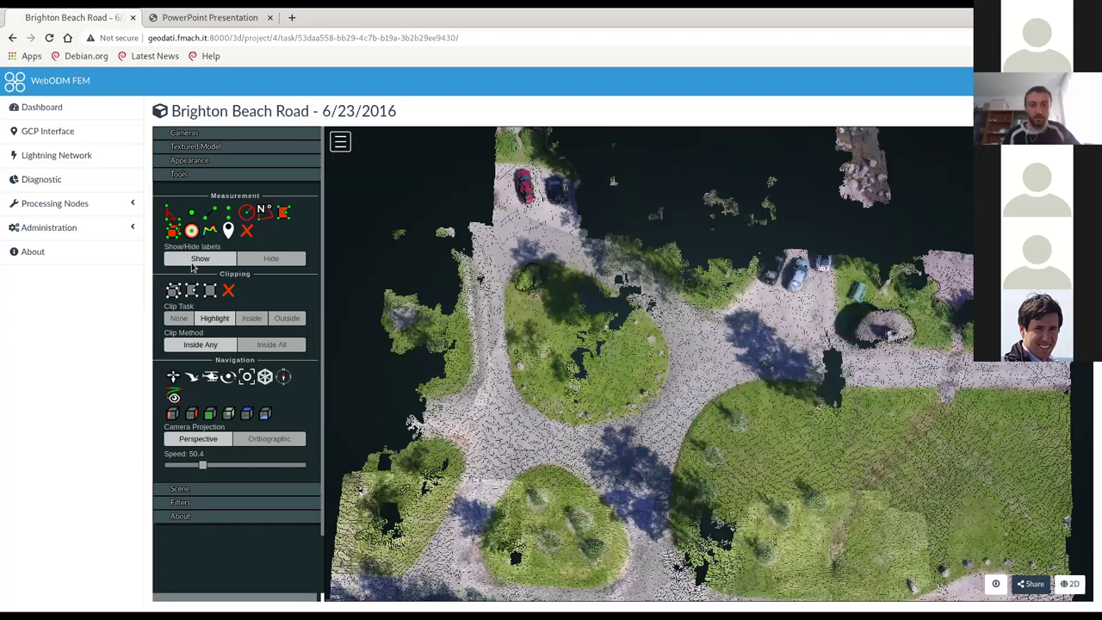
click(210, 217)
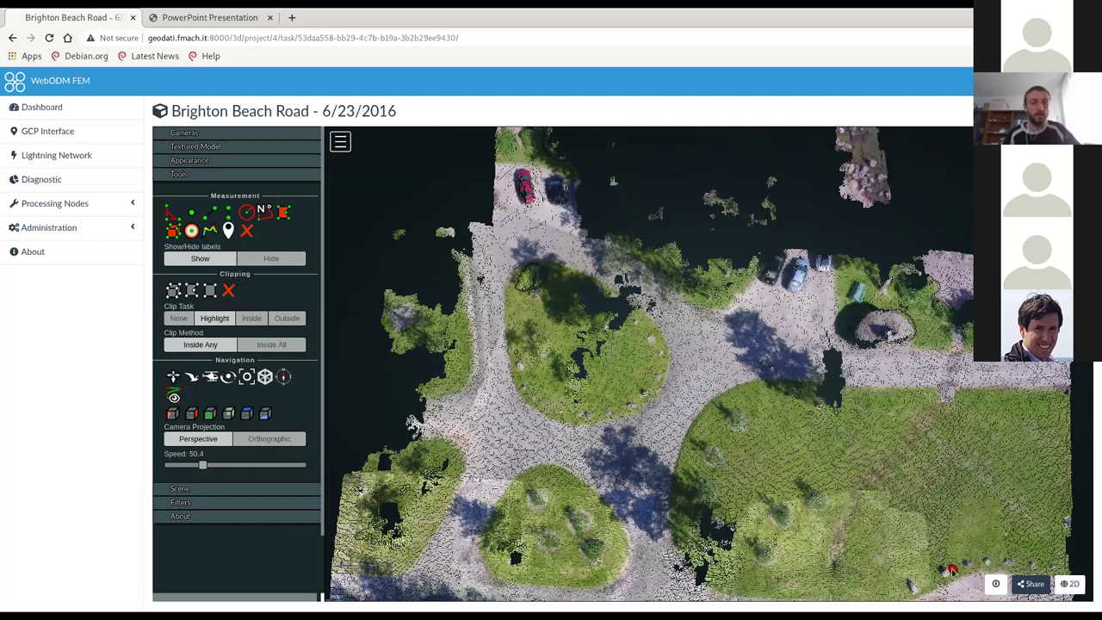
click(945, 569)
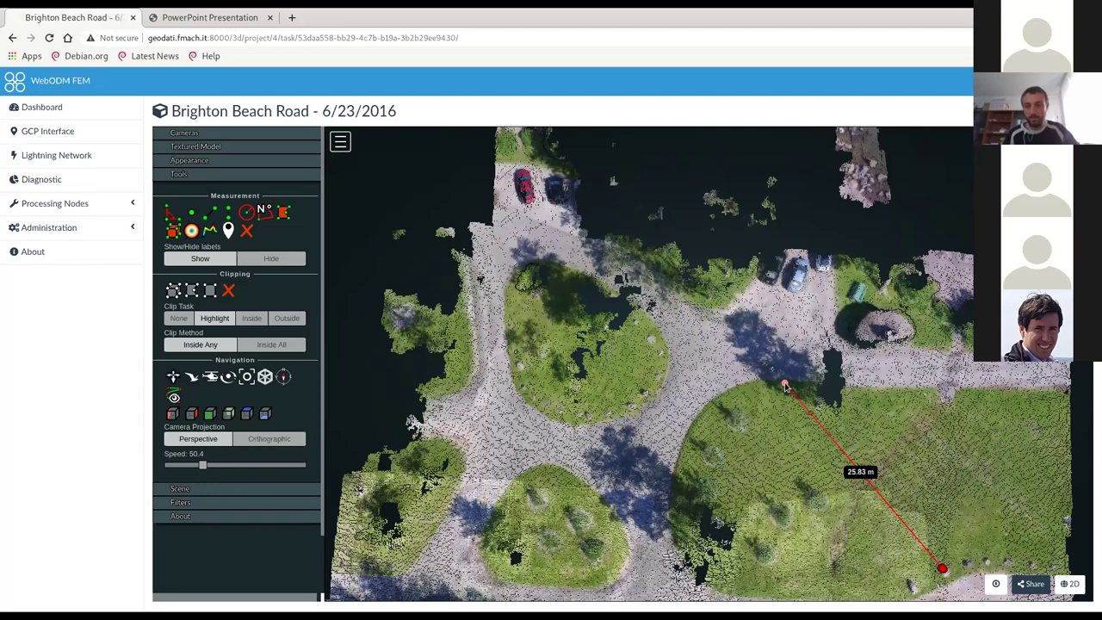
Try an area measurement on the grass island near the red car, and check the slide on 3D measurements
click(284, 213)
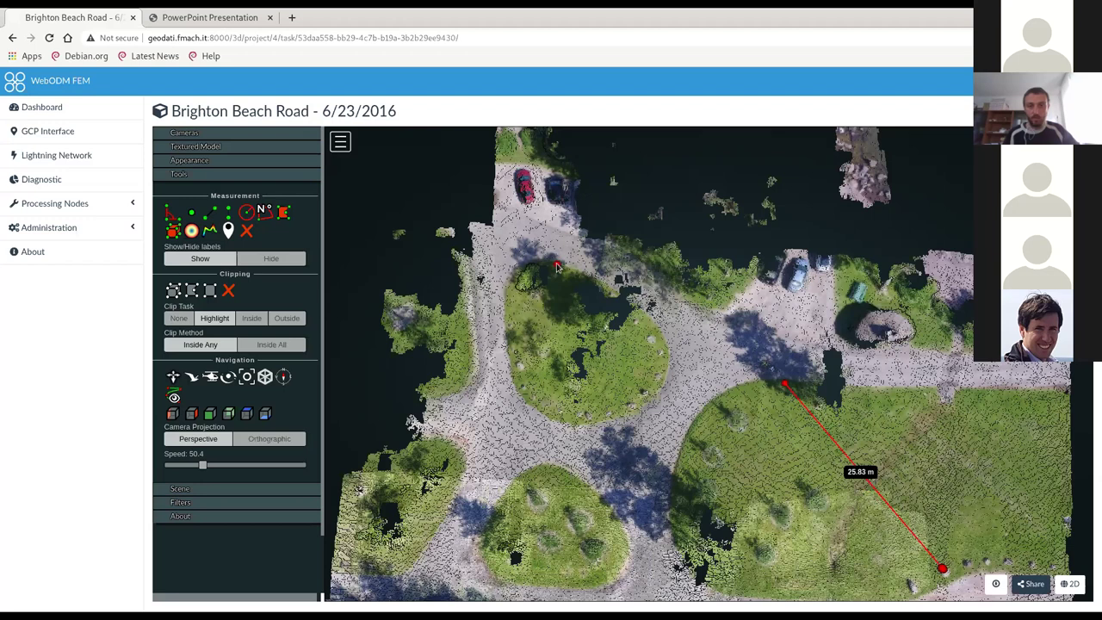
click(556, 267)
click(529, 267)
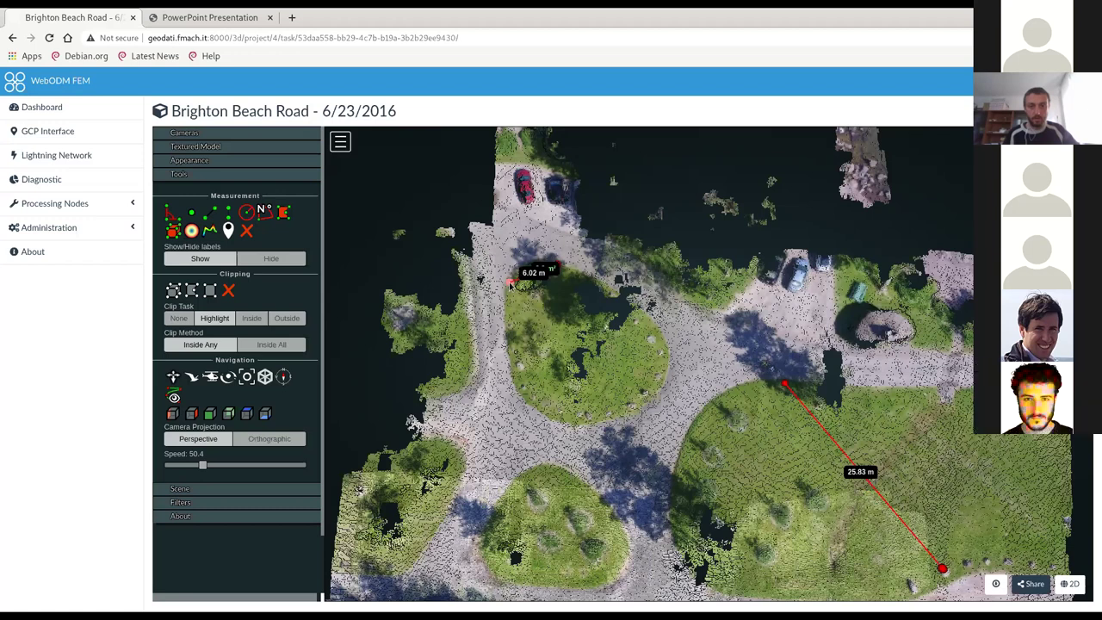
click(505, 290)
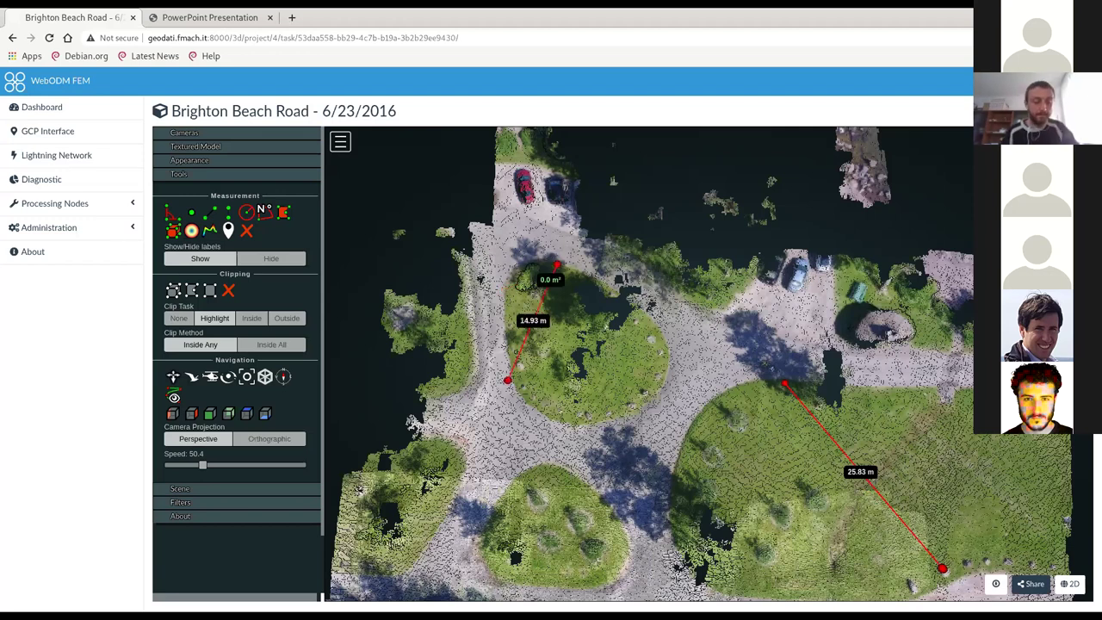
click(210, 17)
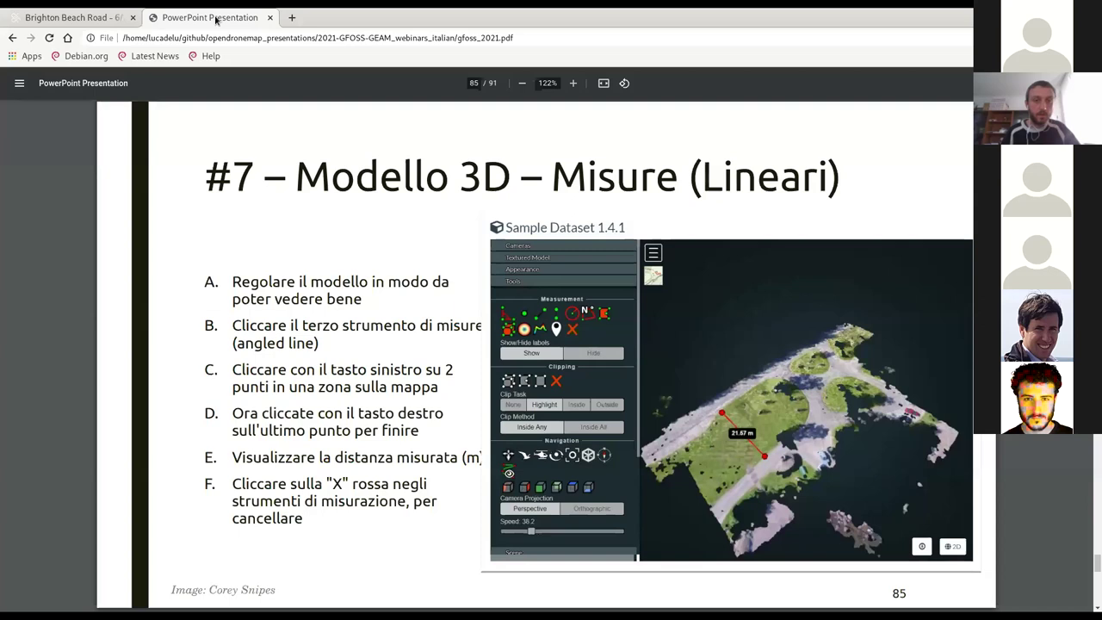
click(57, 19)
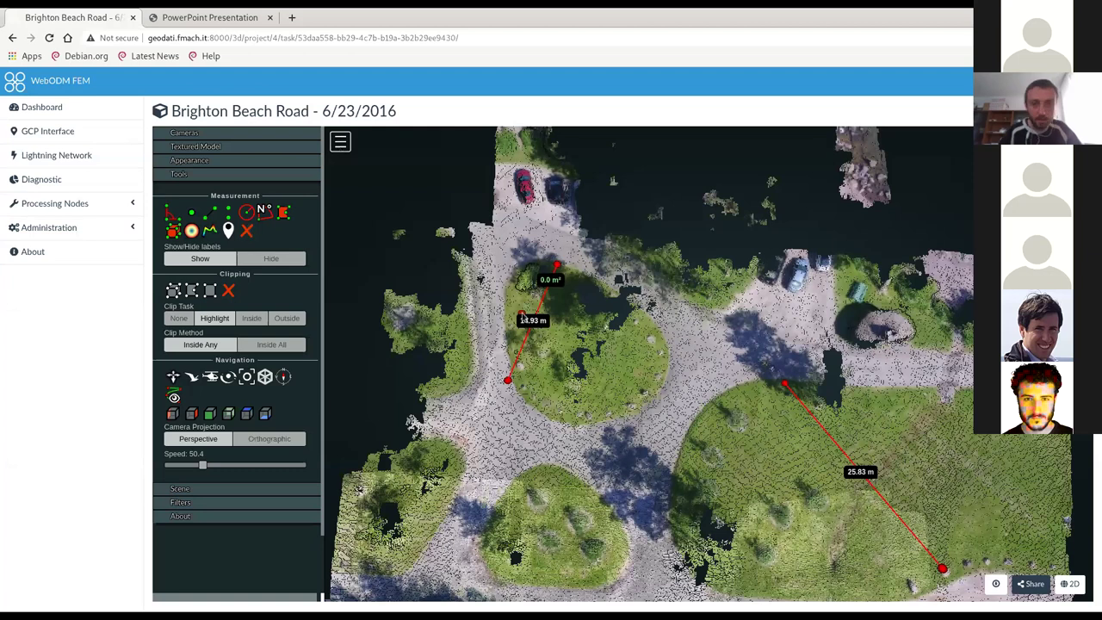
Reopen the Brighton Beach Road 3D model from the GFOSS_GEAM project, view it from above and consult slide 86 on area measurements
key(alt+Left)
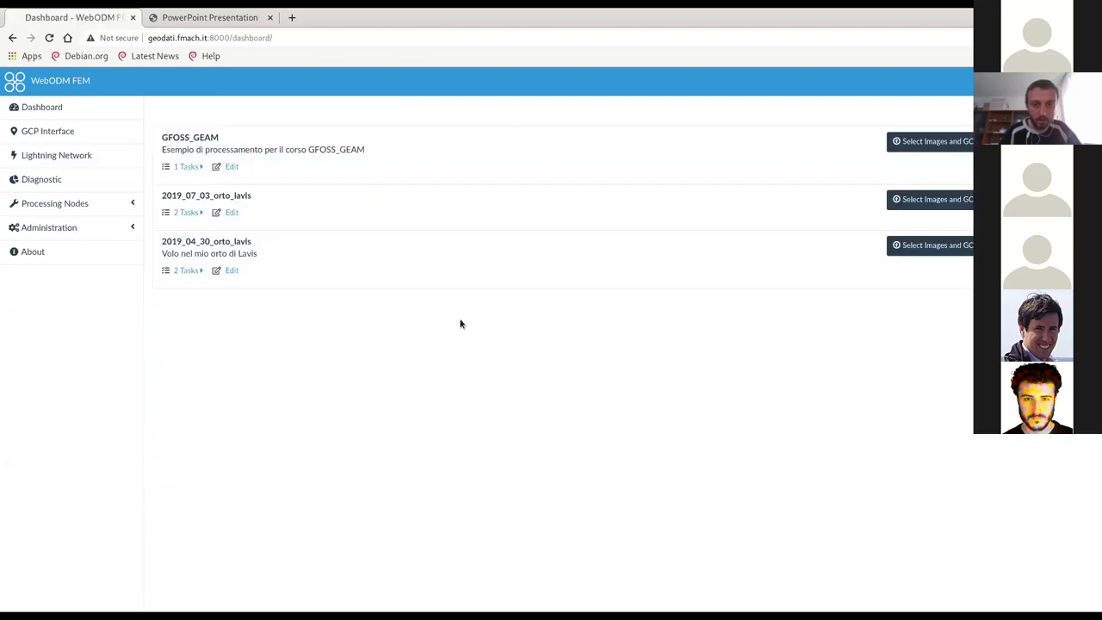
click(188, 167)
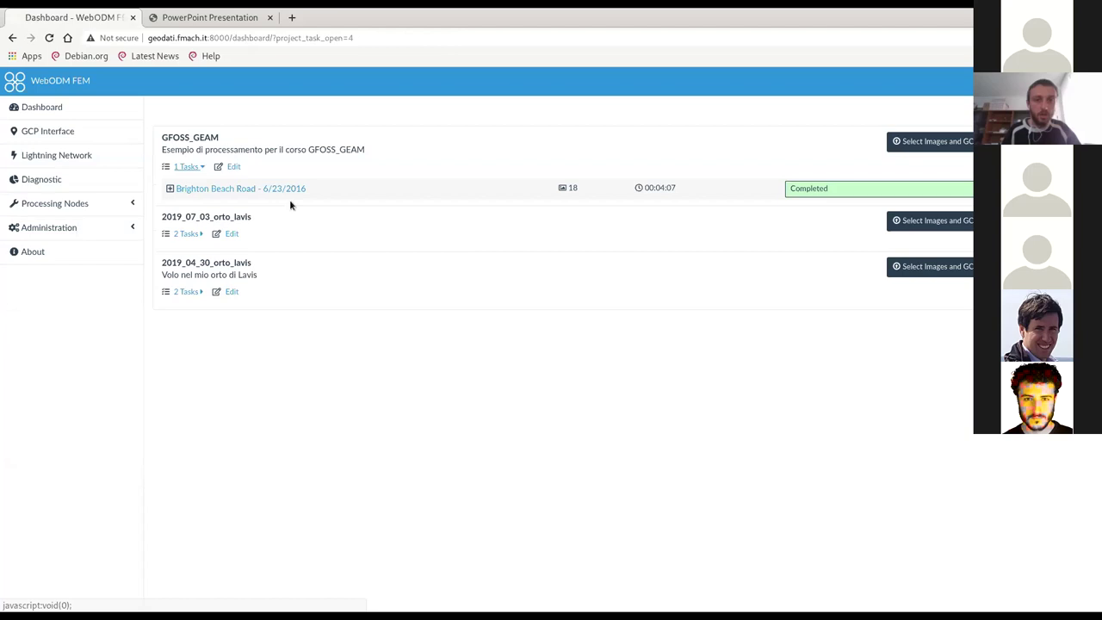
click(289, 196)
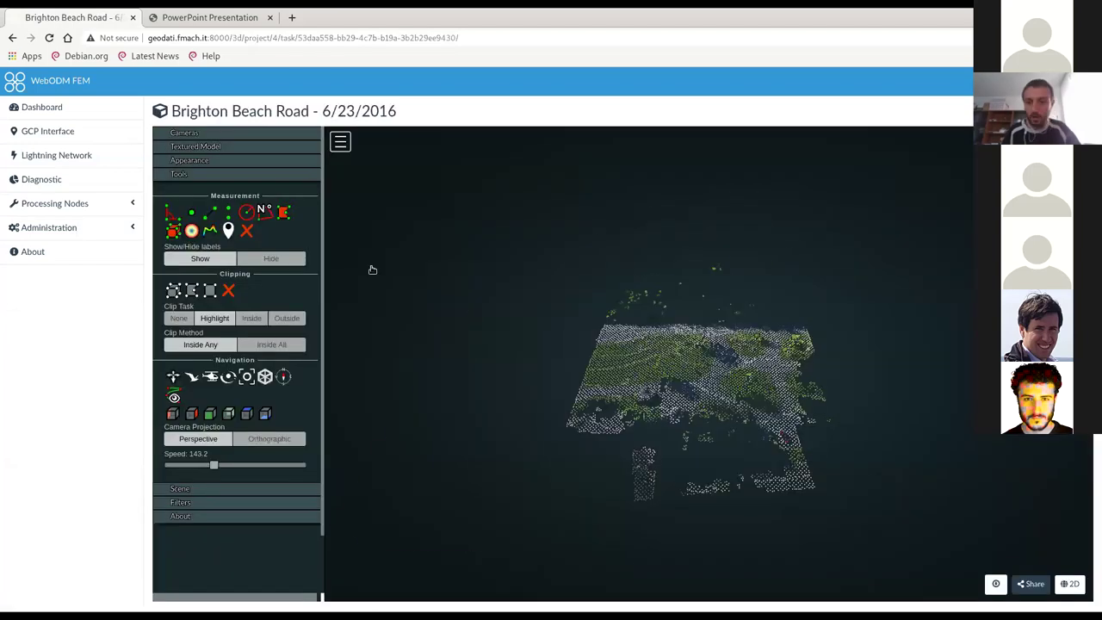
scroll(715, 396, up, 5)
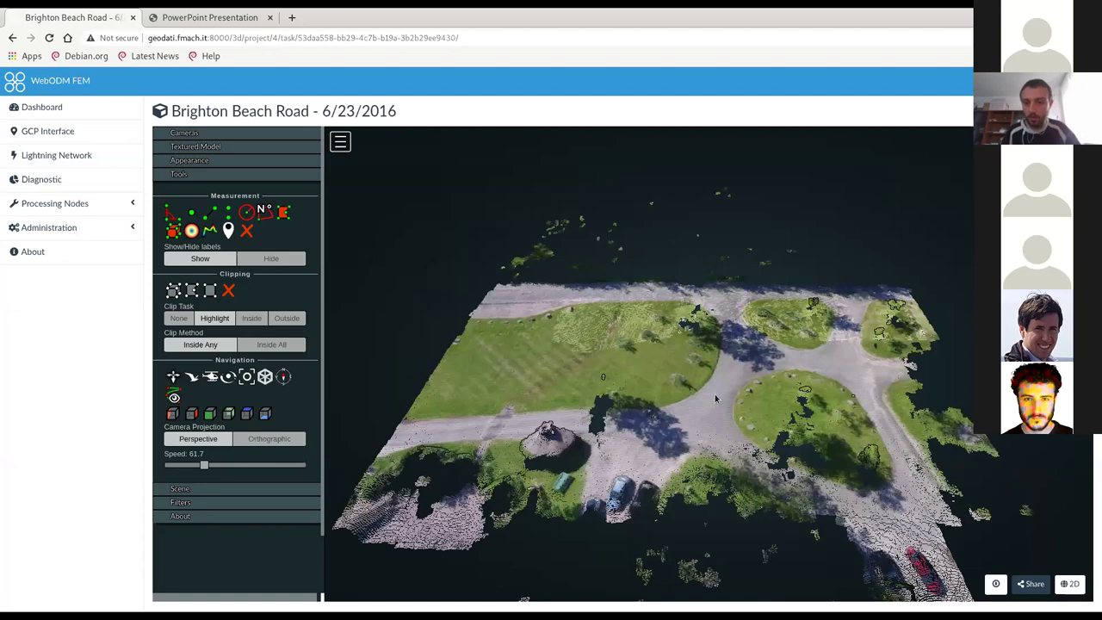
drag(714, 398, 131, 12)
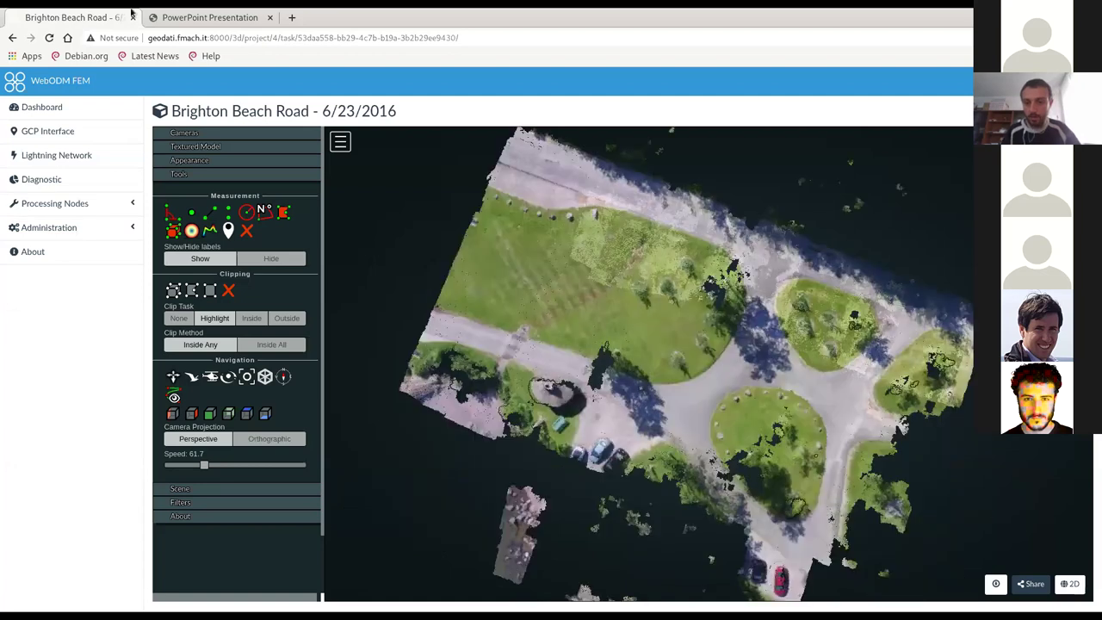
click(198, 17)
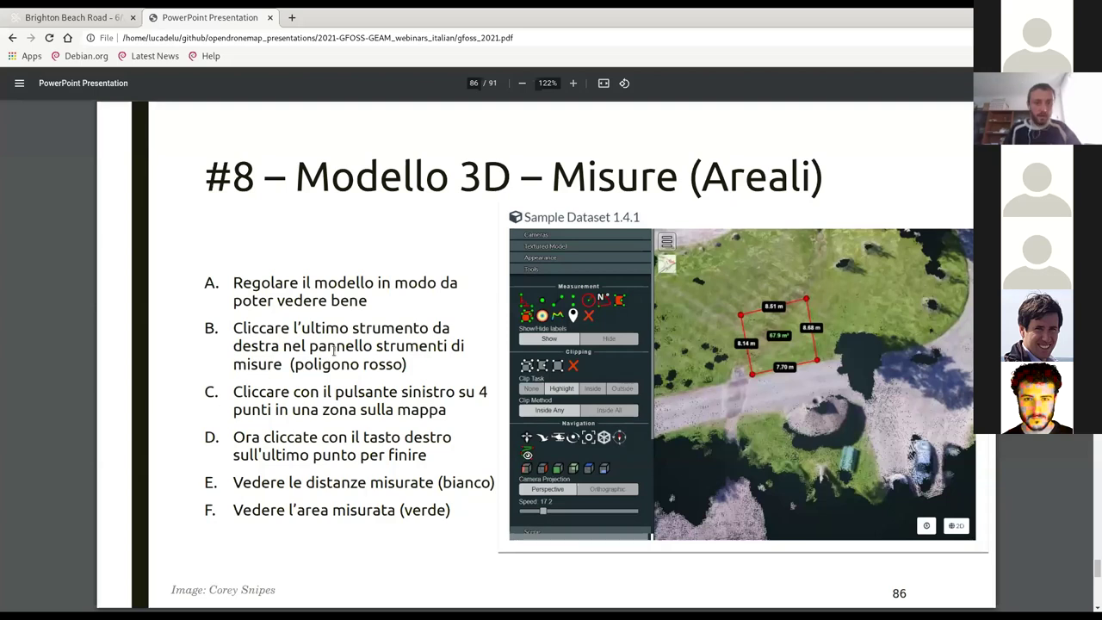
key(ctrl+Tab)
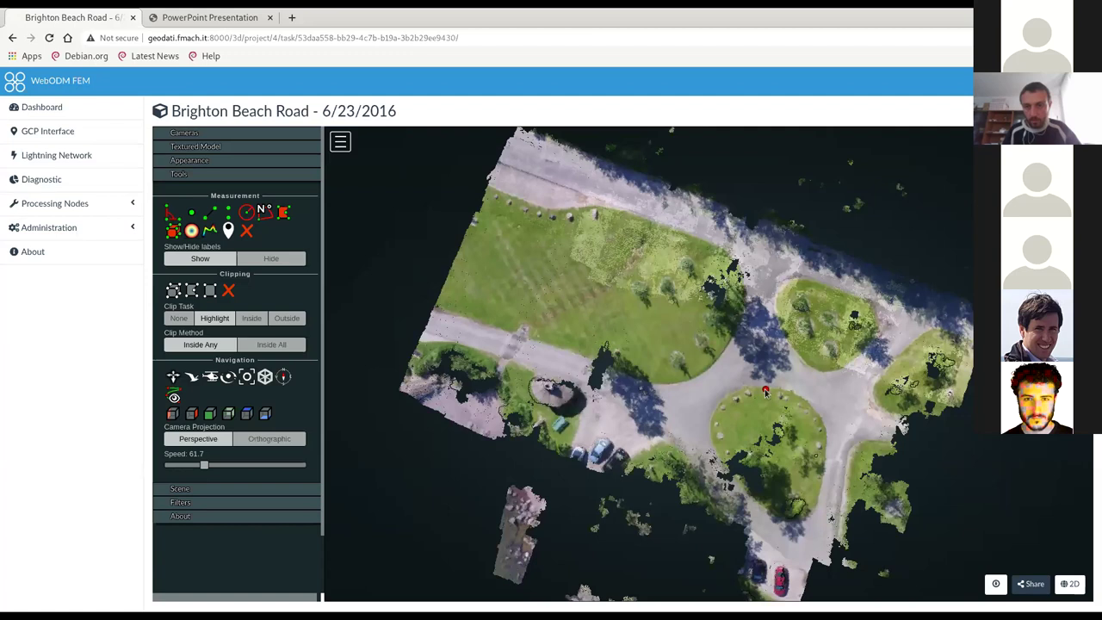
Try to measure the area of the grass island near the red car by placing polygon points along its edge
click(285, 213)
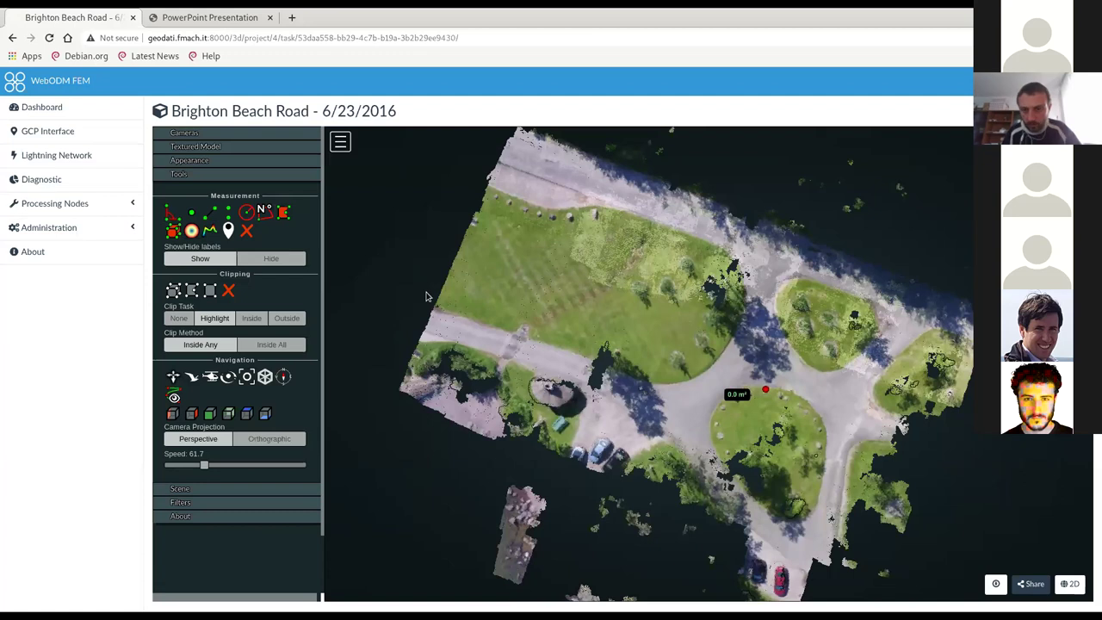
click(766, 390)
click(821, 433)
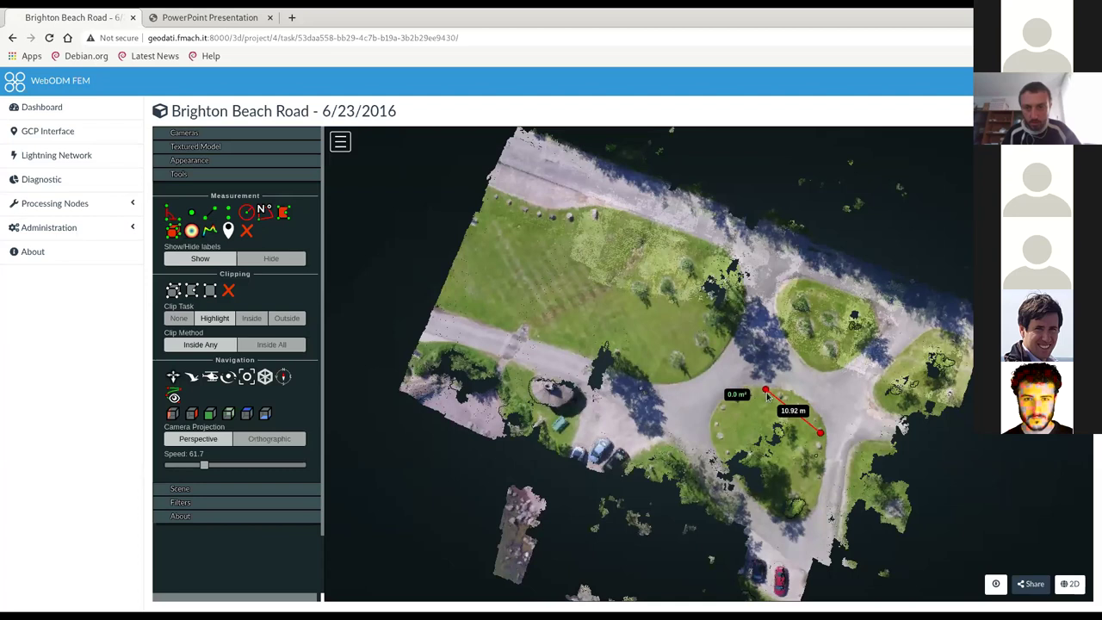
drag(766, 392, 804, 457)
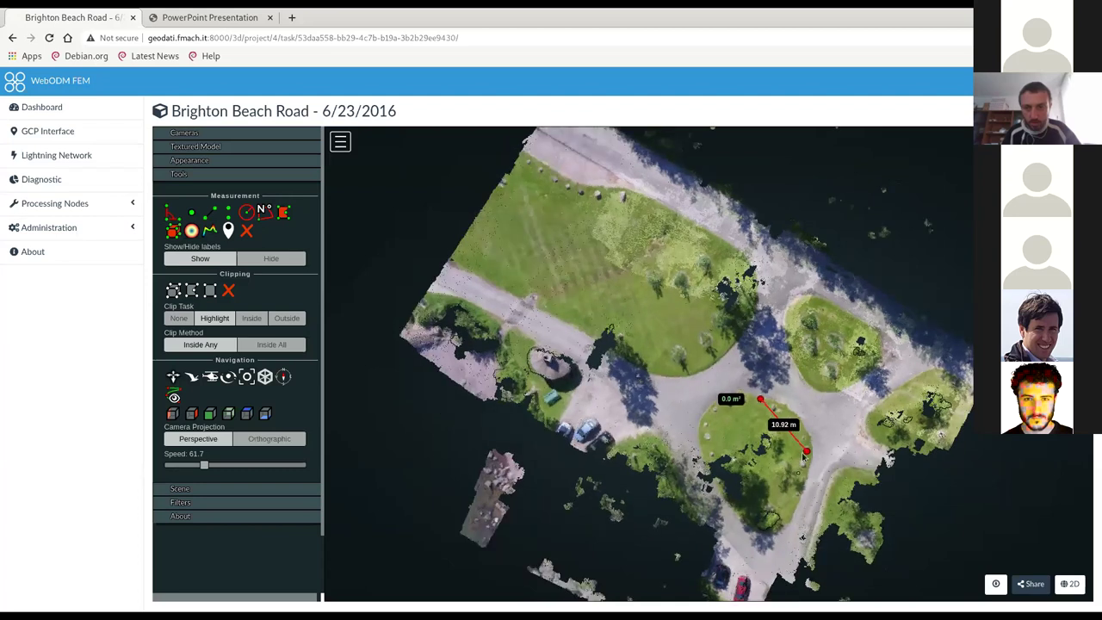
scroll(803, 458, up, 3)
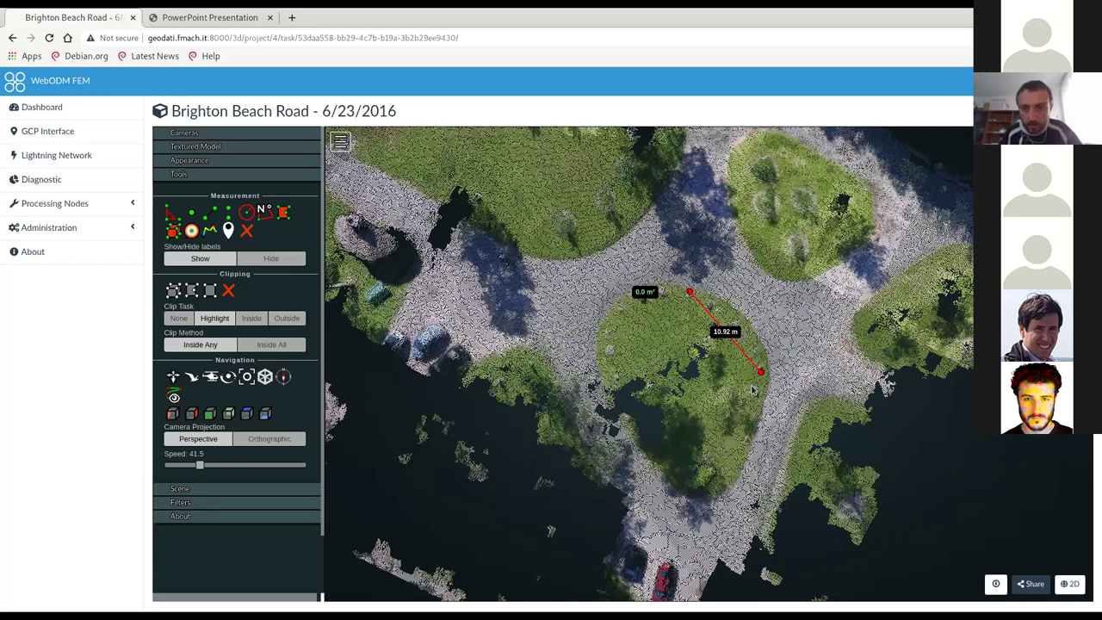
scroll(753, 390, up, 2)
click(738, 287)
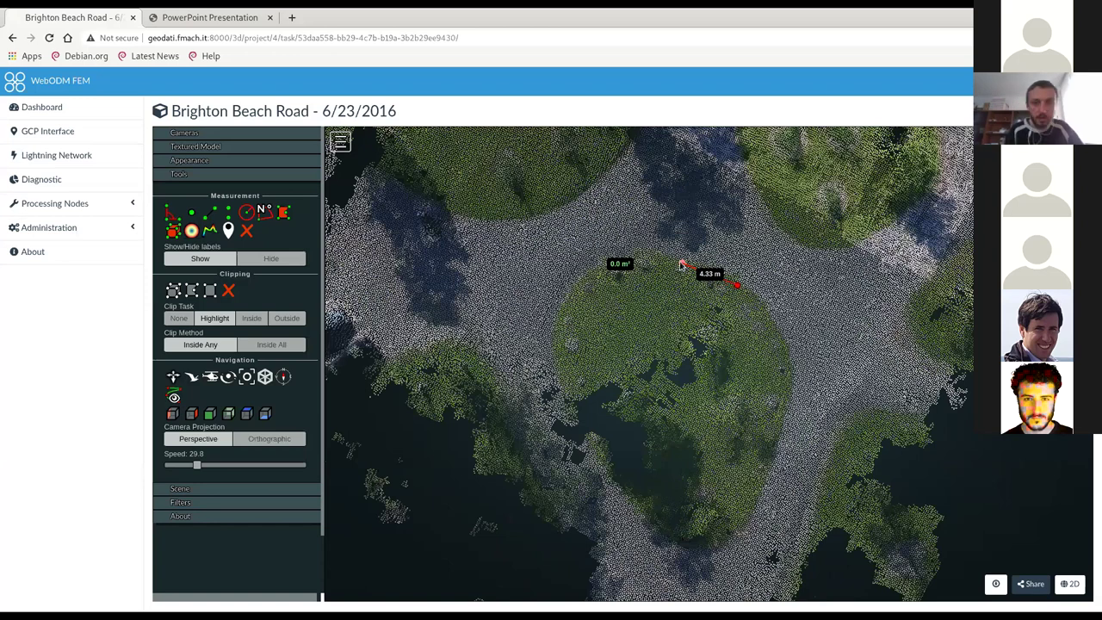
right_click(648, 252)
drag(647, 252, 655, 317)
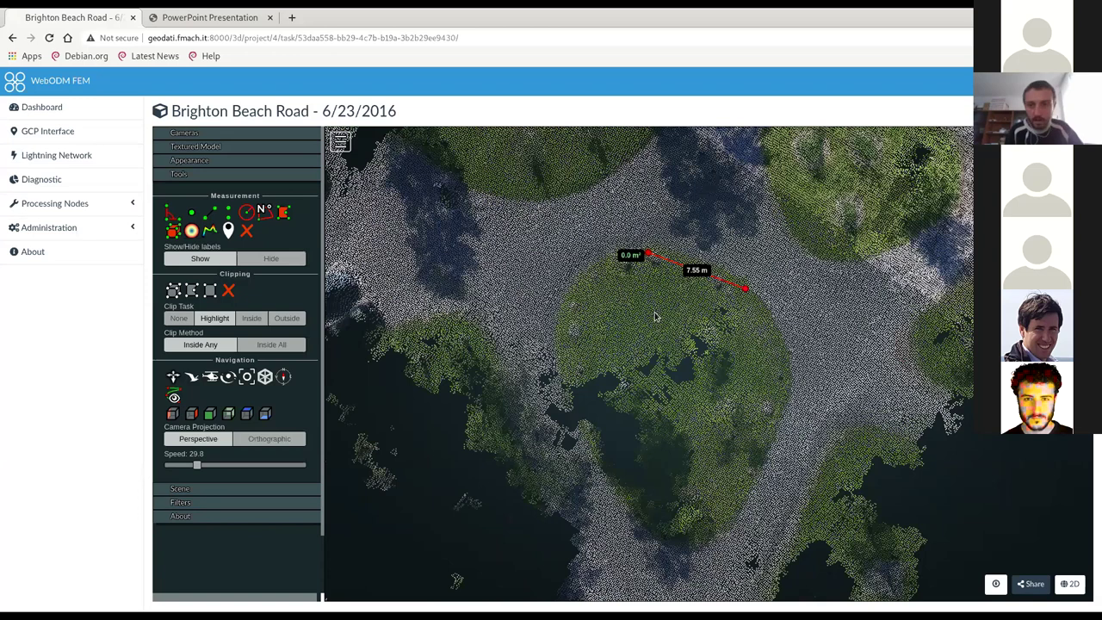
Try a second area measurement on the same grass island, starting from the edge opposite the parked blue car
scroll(767, 383, down, 5)
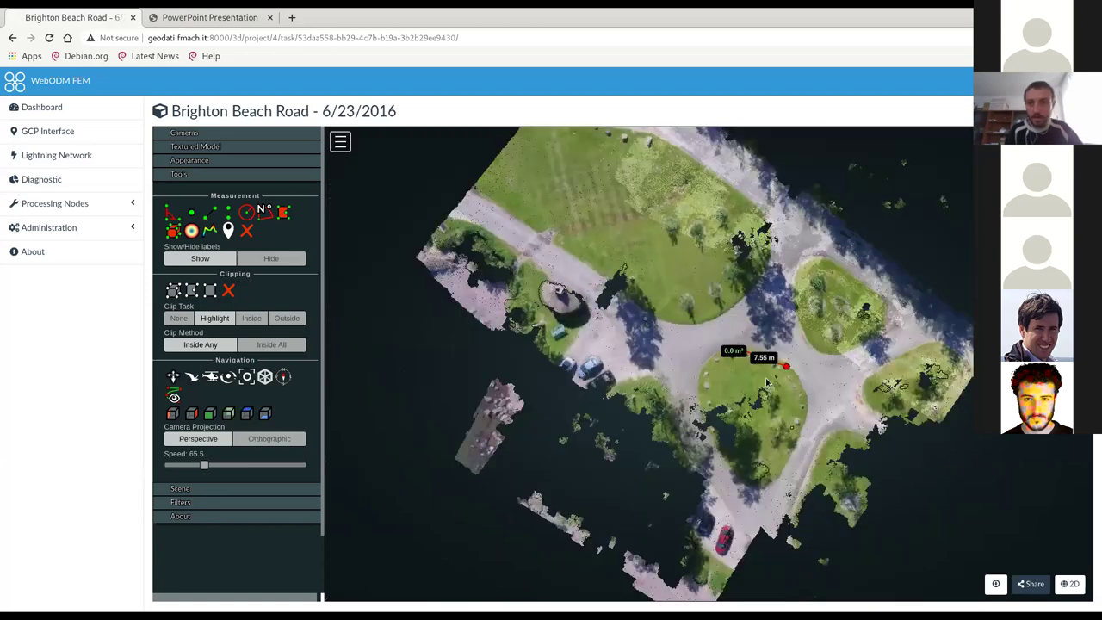
scroll(767, 384, up, 3)
click(283, 213)
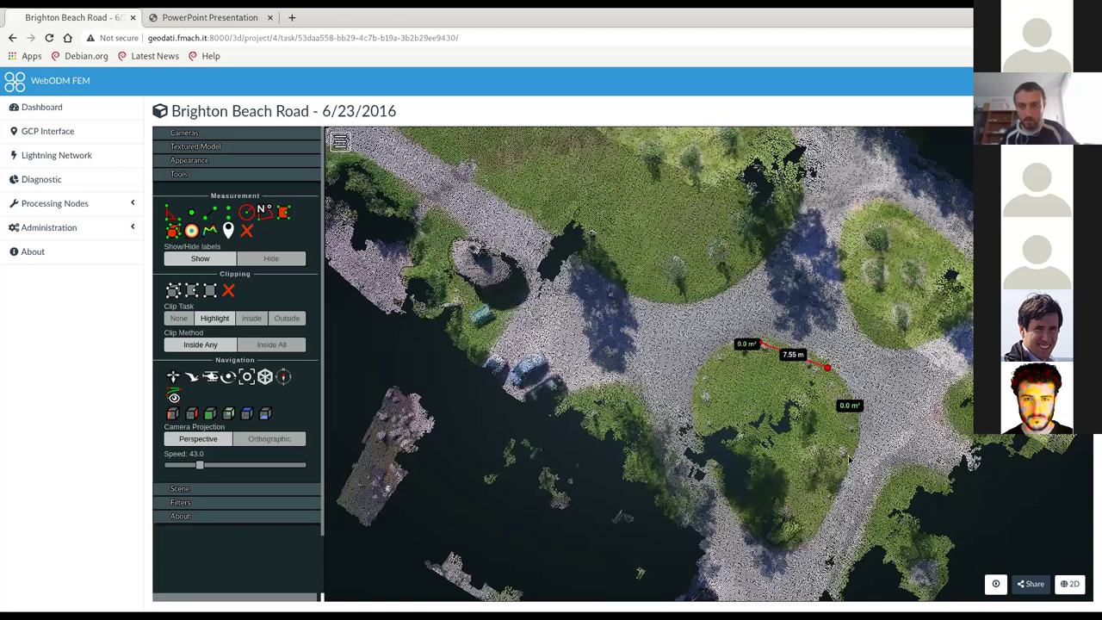
drag(850, 460, 708, 369)
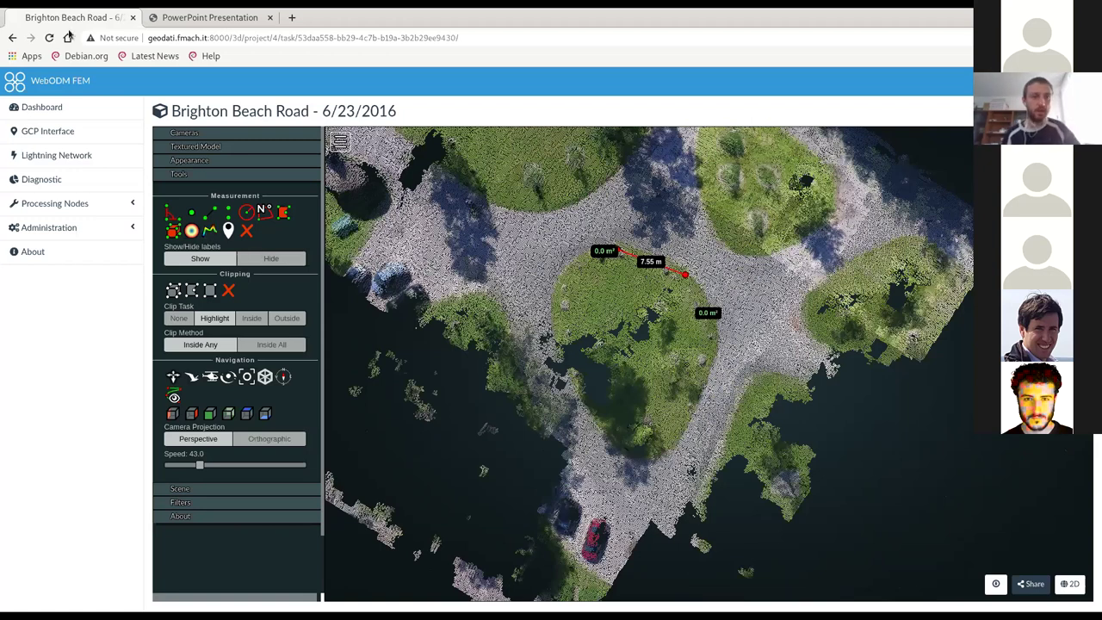
Switch to the 3D model in Firefox and measure the grass island's area by outlining its full edge with polygon points
drag(231, 38, 136, 38)
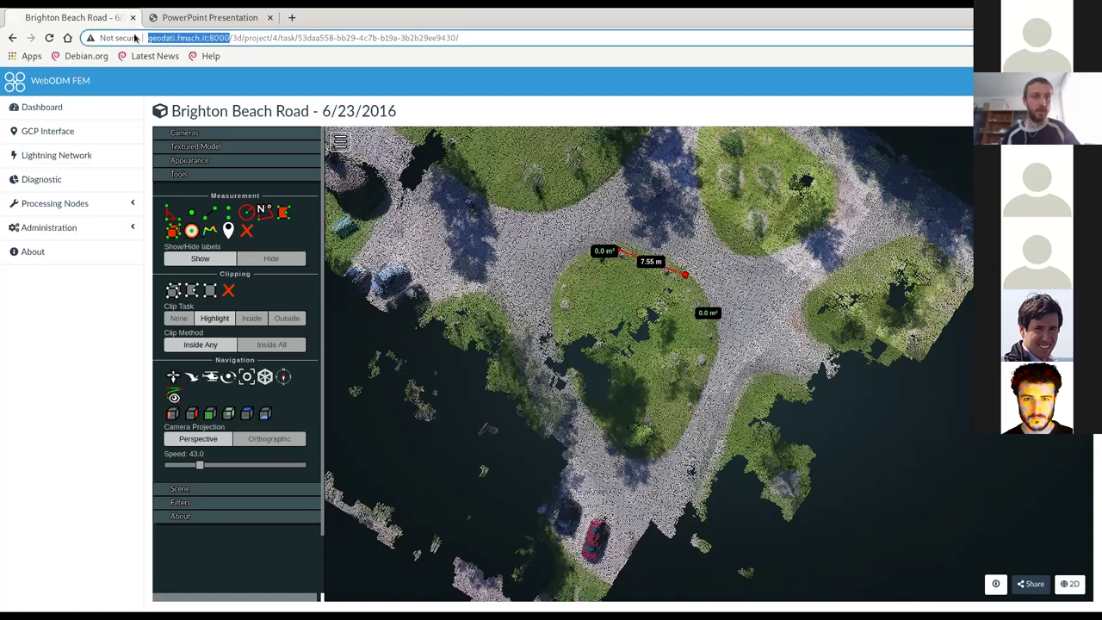
key(alt+Tab)
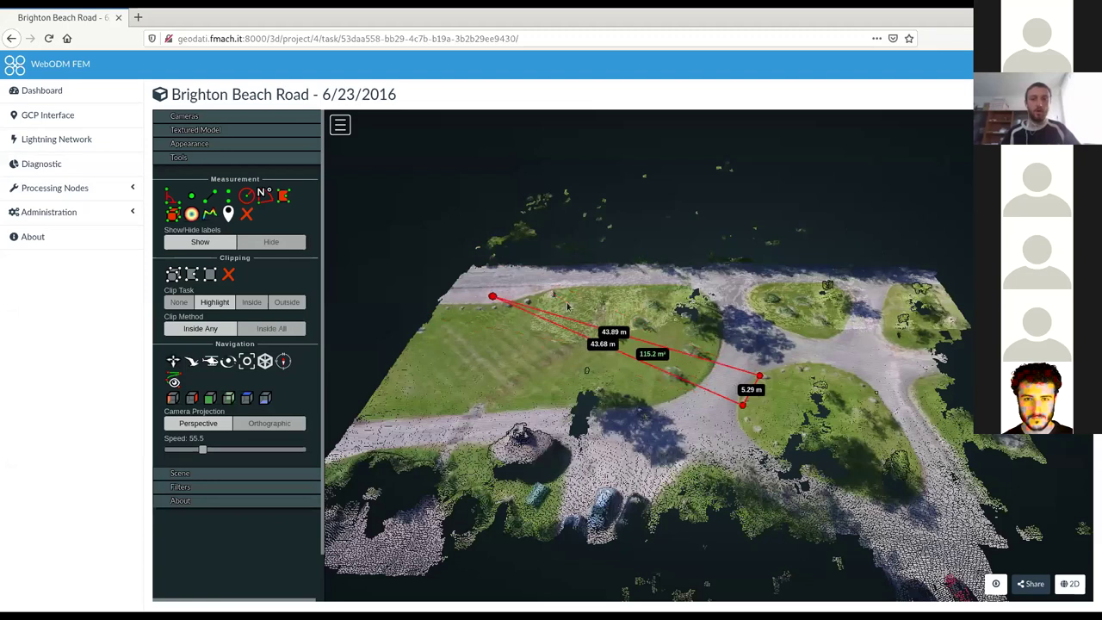
drag(644, 336, 702, 360)
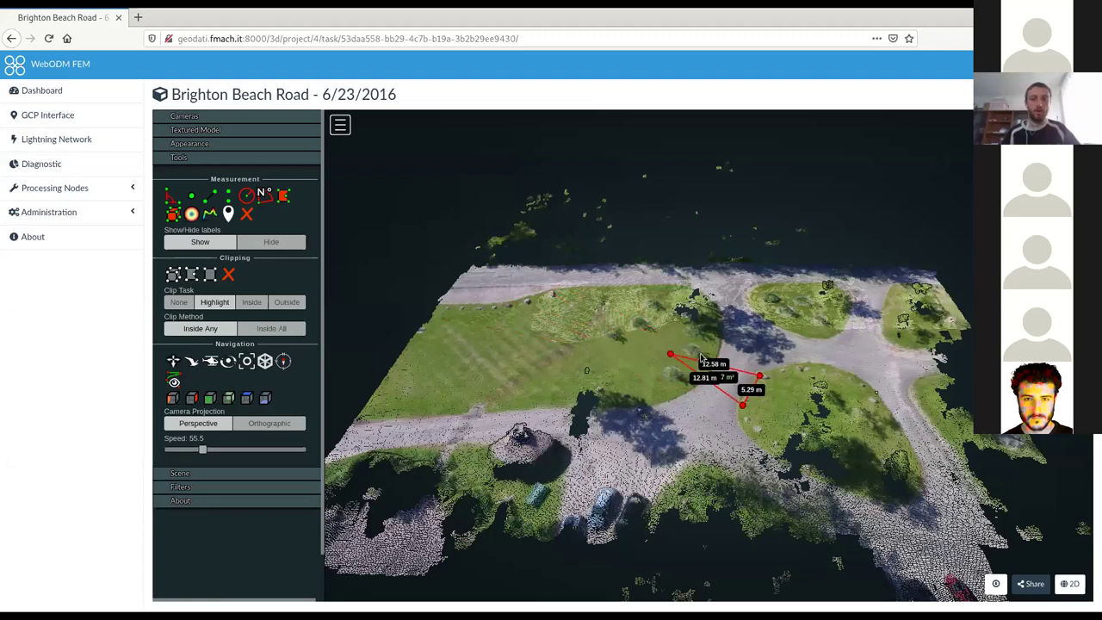
drag(702, 359, 802, 370)
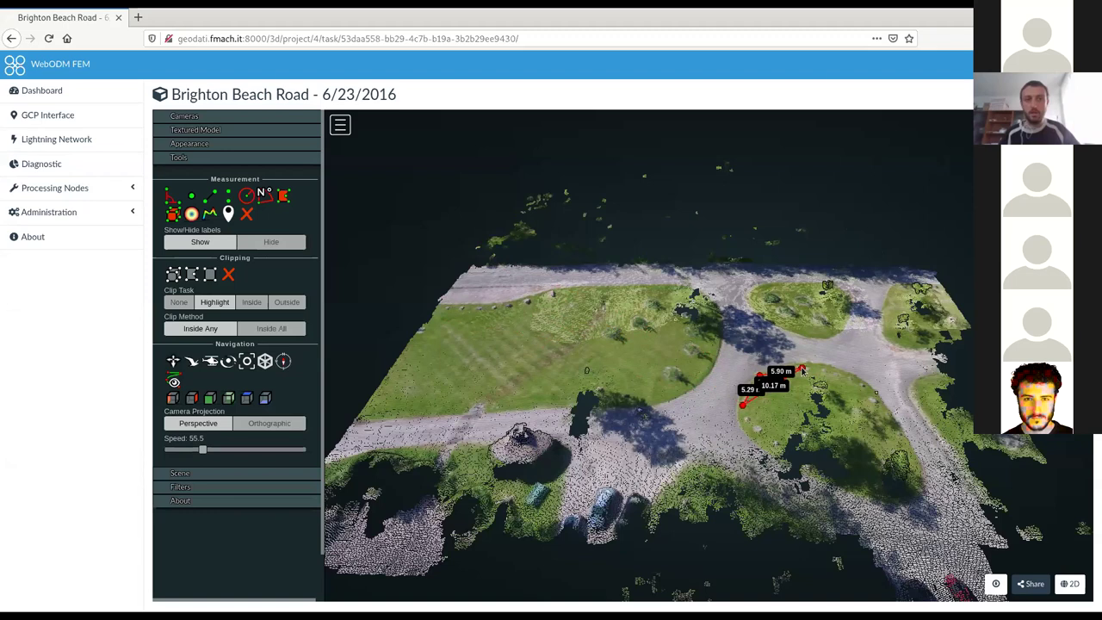
click(801, 370)
click(847, 377)
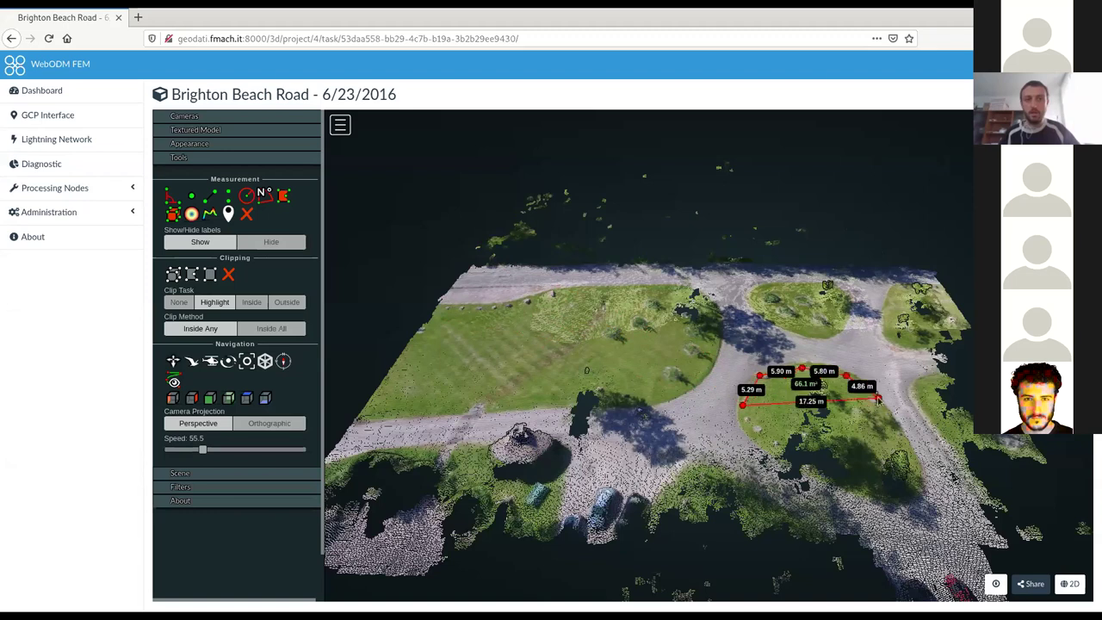
click(879, 399)
click(912, 446)
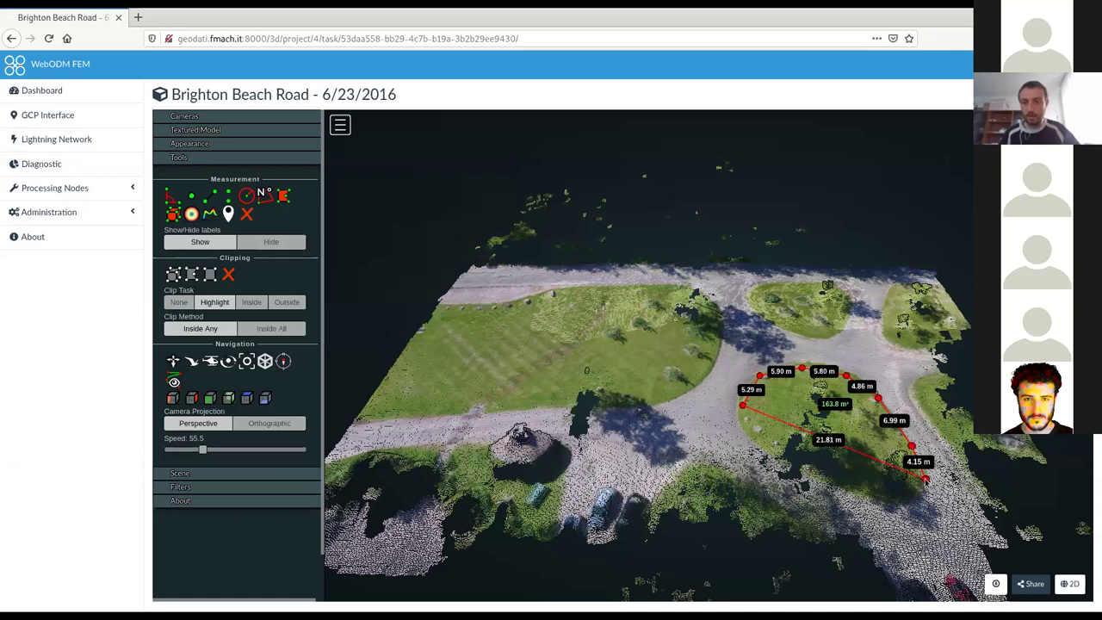
click(926, 480)
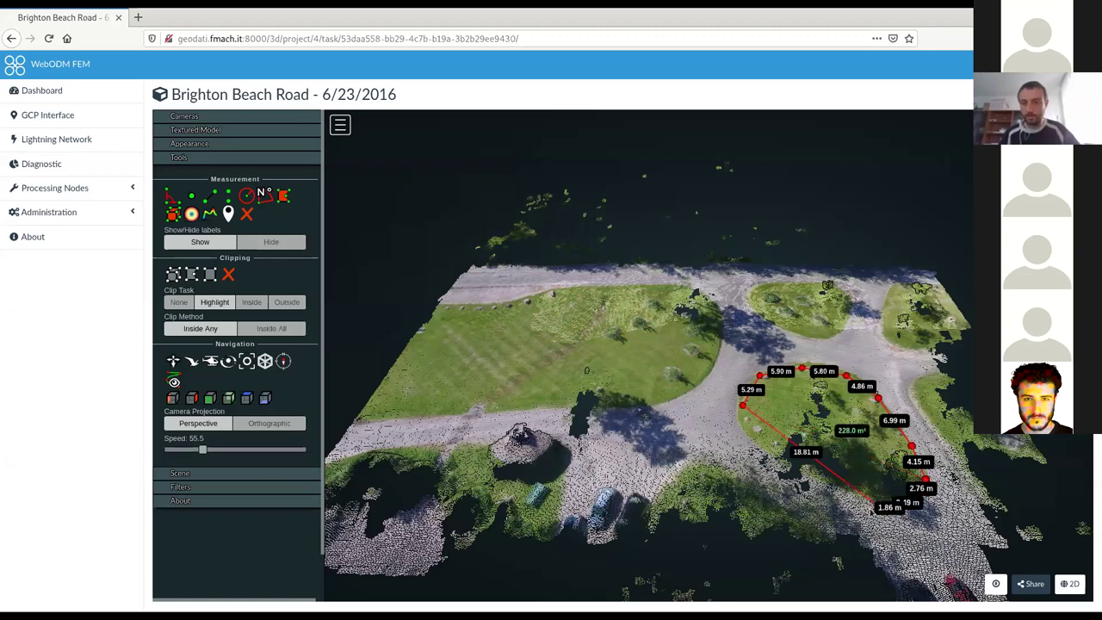
click(866, 499)
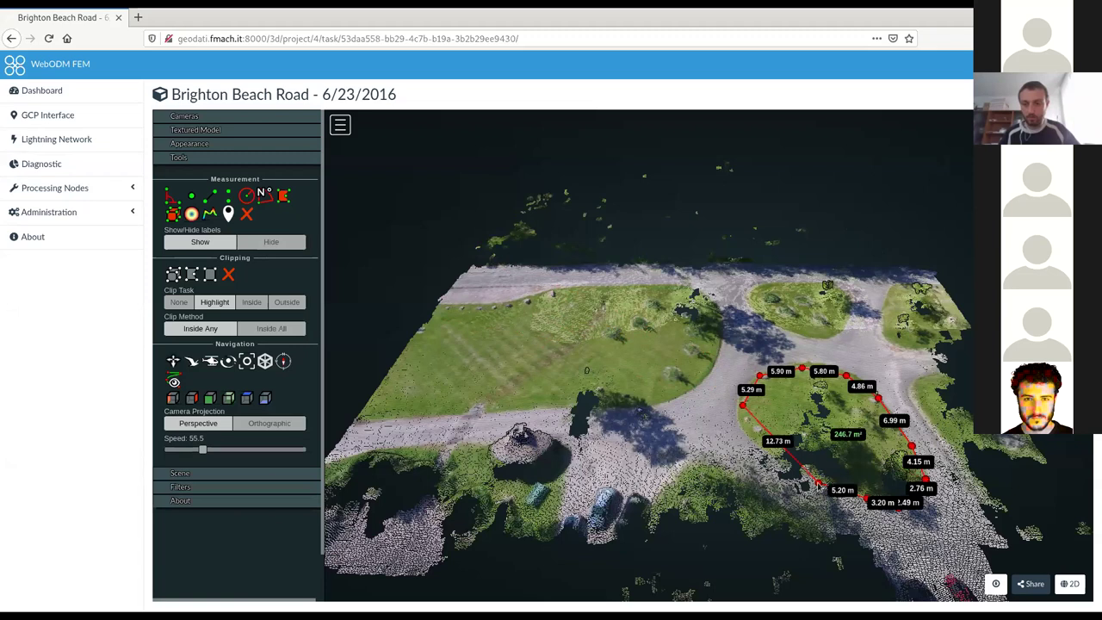
click(818, 485)
click(761, 448)
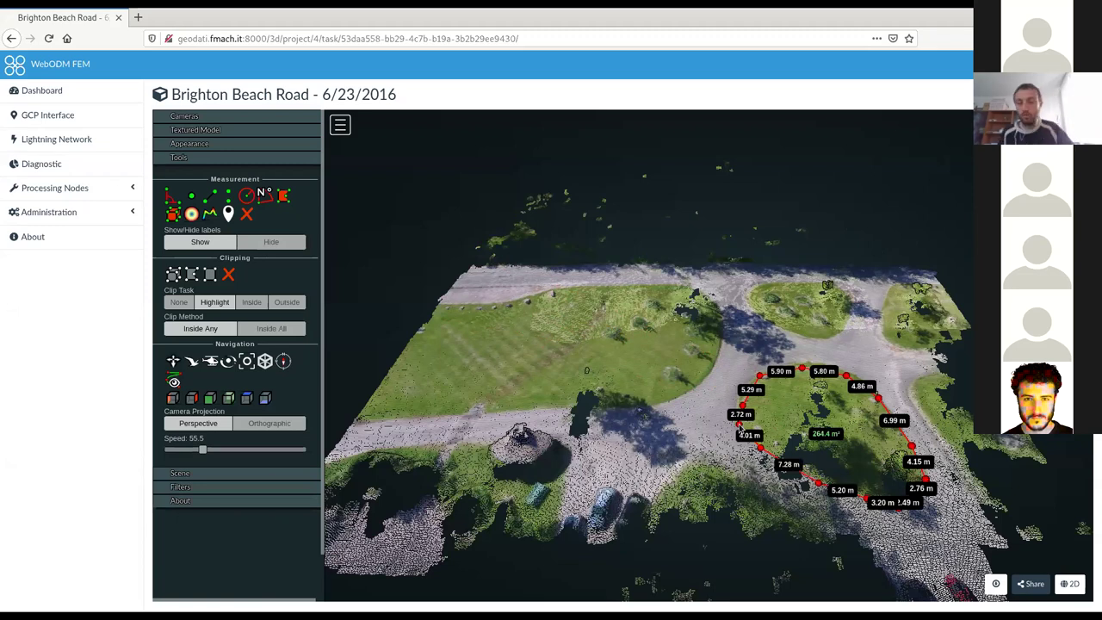
click(739, 427)
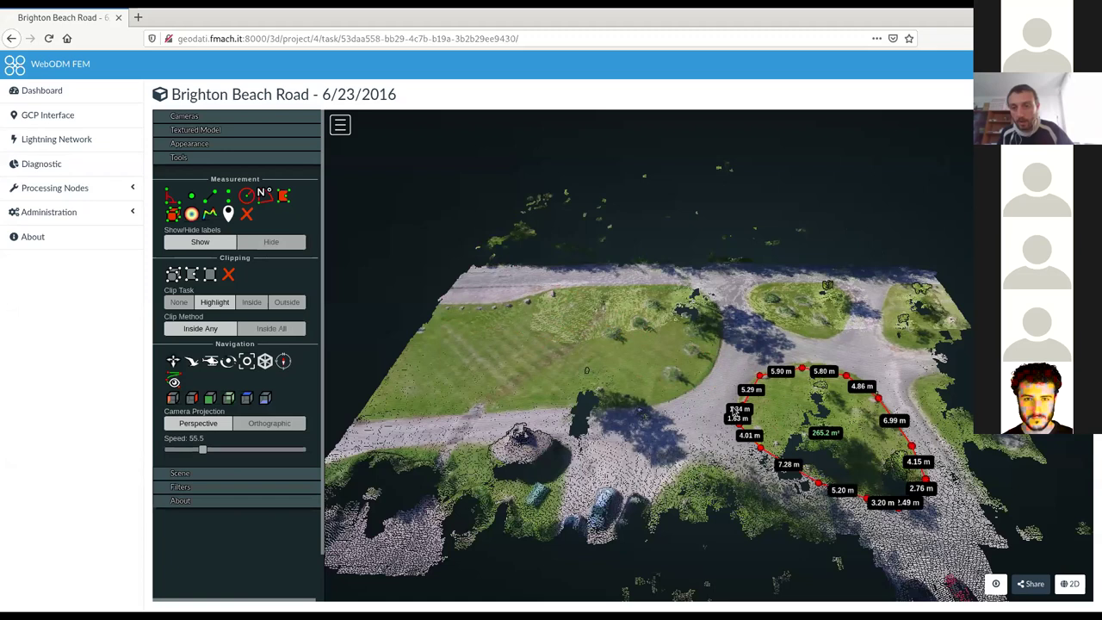
right_click(734, 409)
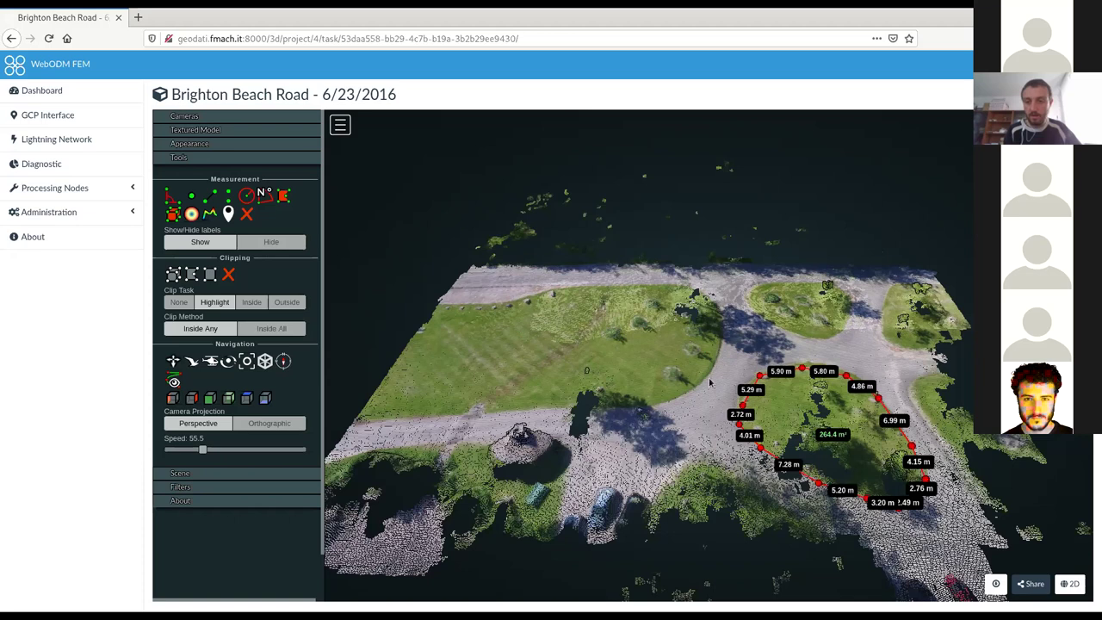
Inspect the outlined grass island and its area measurement from above and closer up
drag(710, 382, 648, 341)
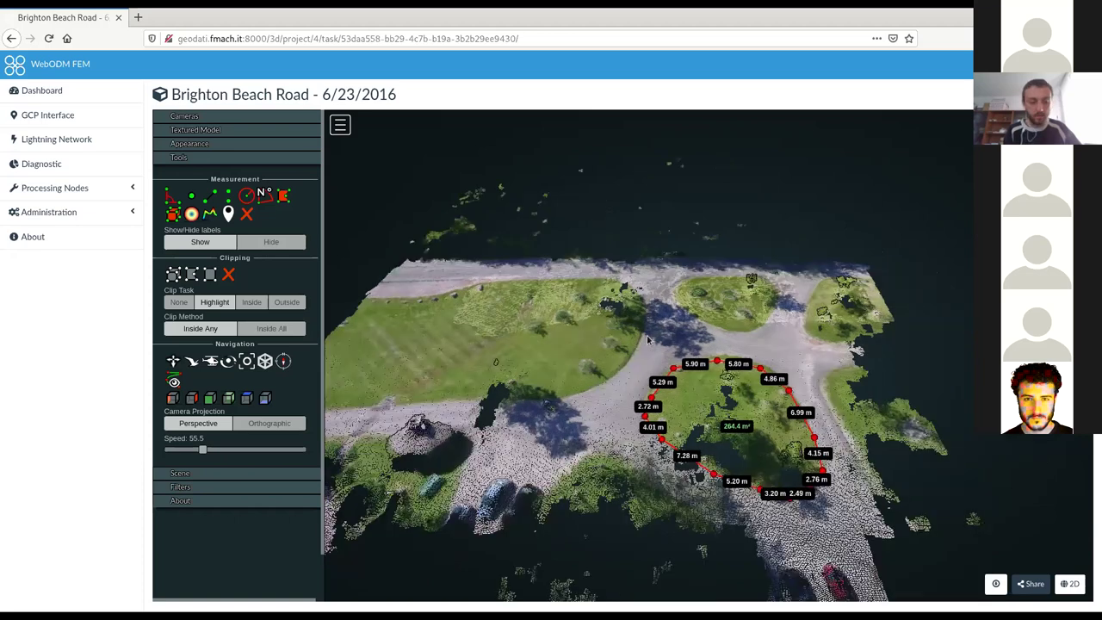
drag(648, 341, 745, 543)
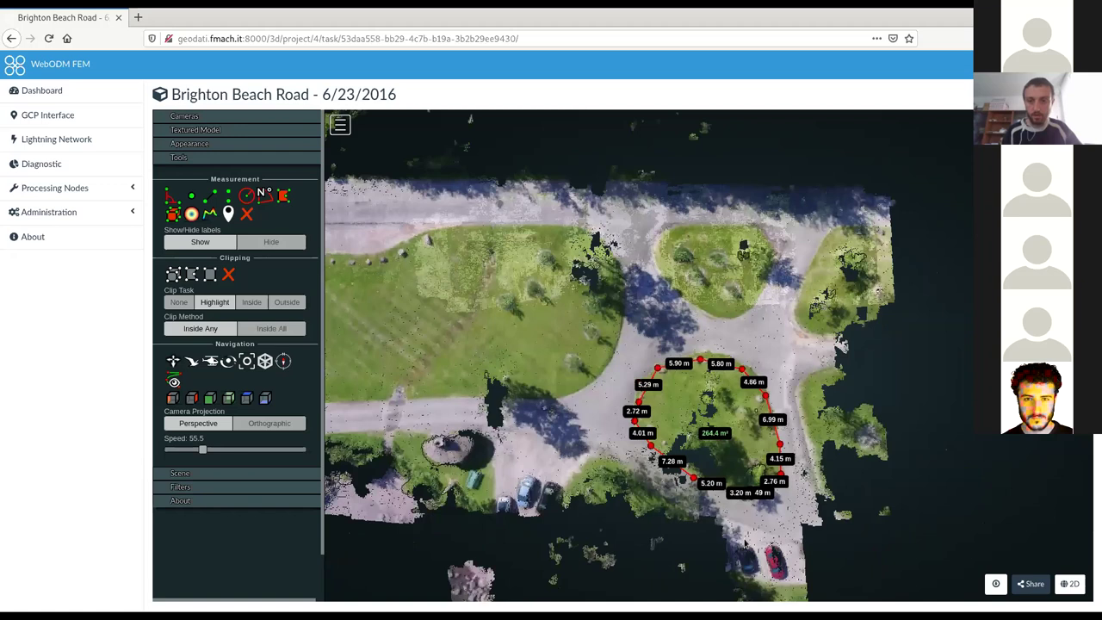
scroll(699, 366, up, 2)
drag(699, 366, 708, 357)
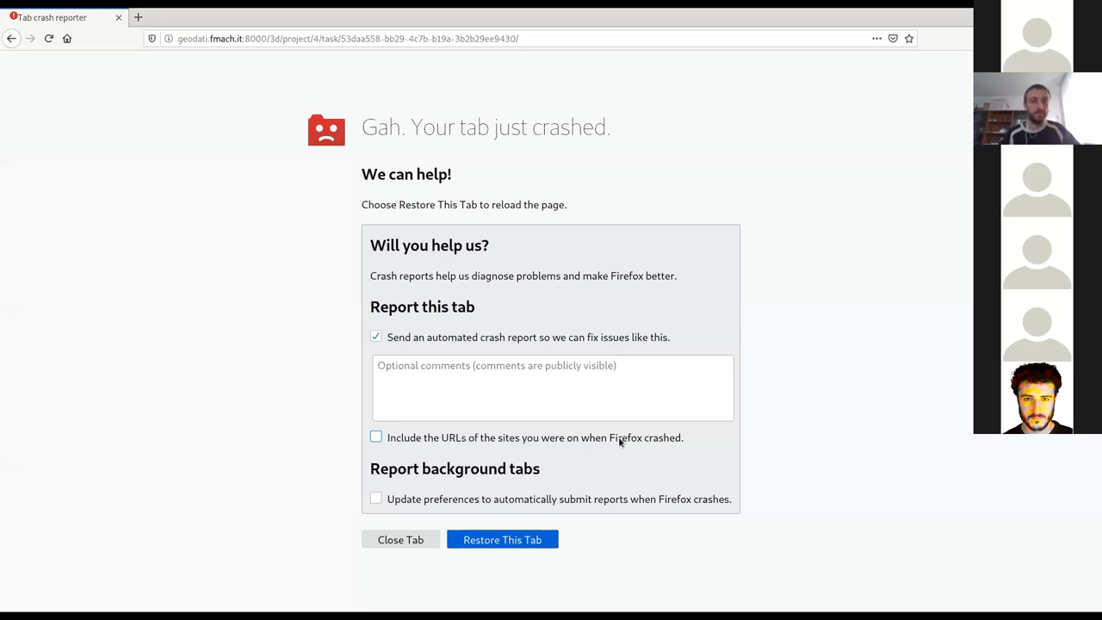
Recover from the crashed tab via the WebODM dashboard and reopen the 3D model of the Brighton Beach Road task in GFOSS_GEAM
drag(267, 39, 391, 42)
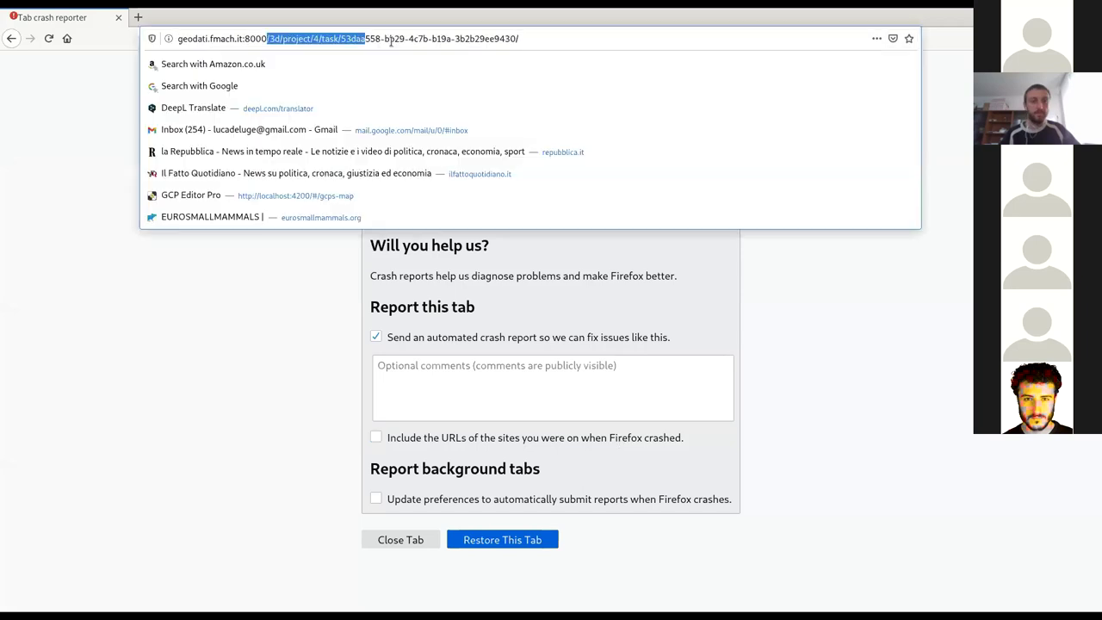
key(alt+Left)
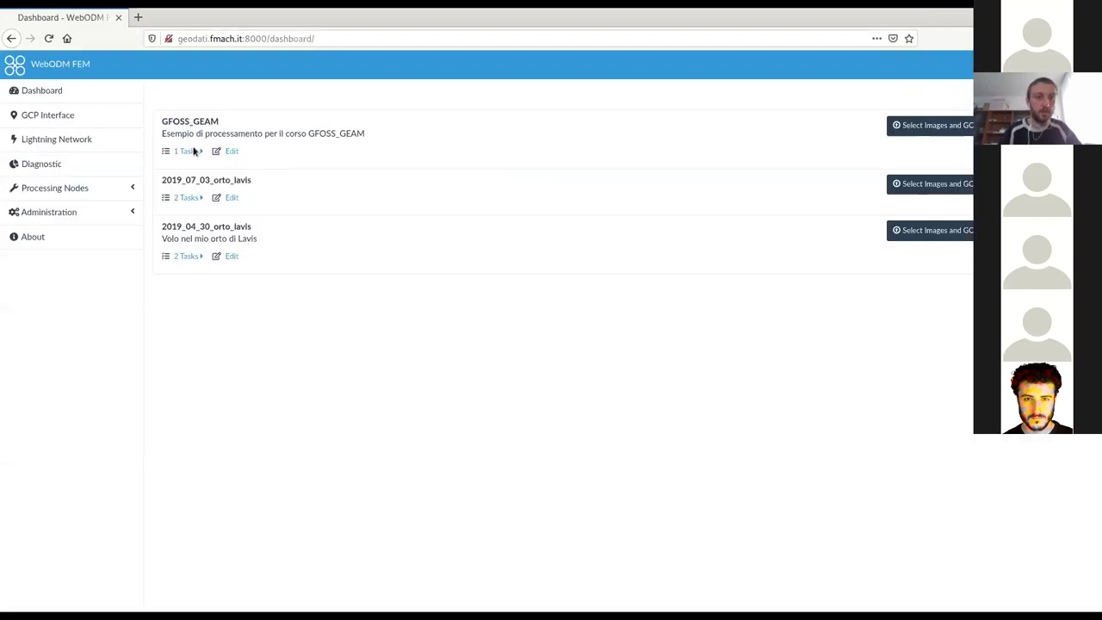
click(186, 151)
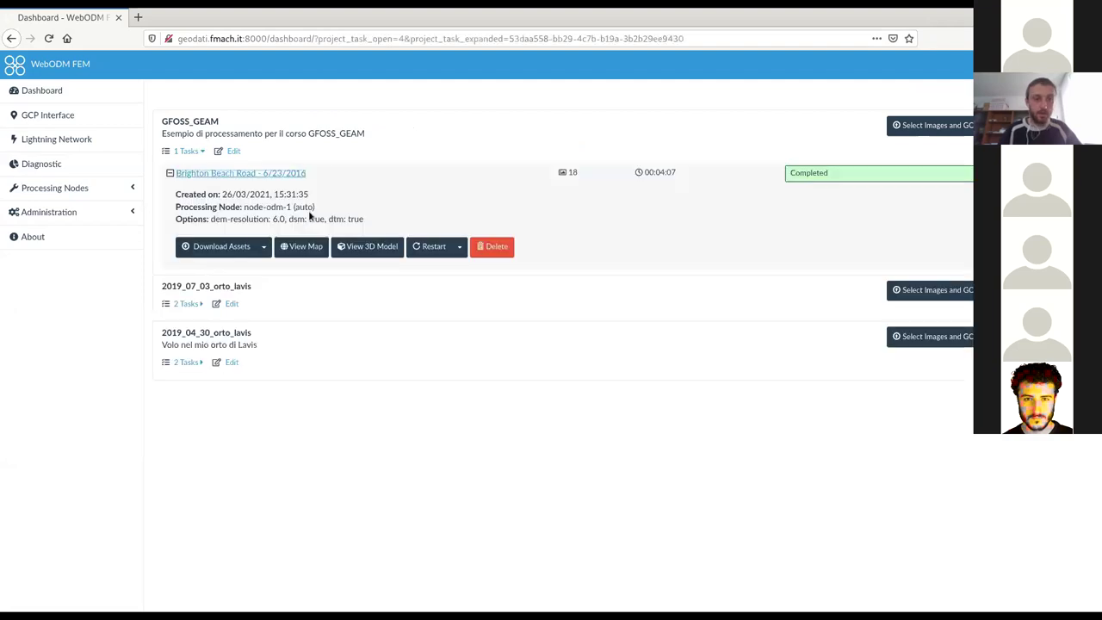
click(370, 247)
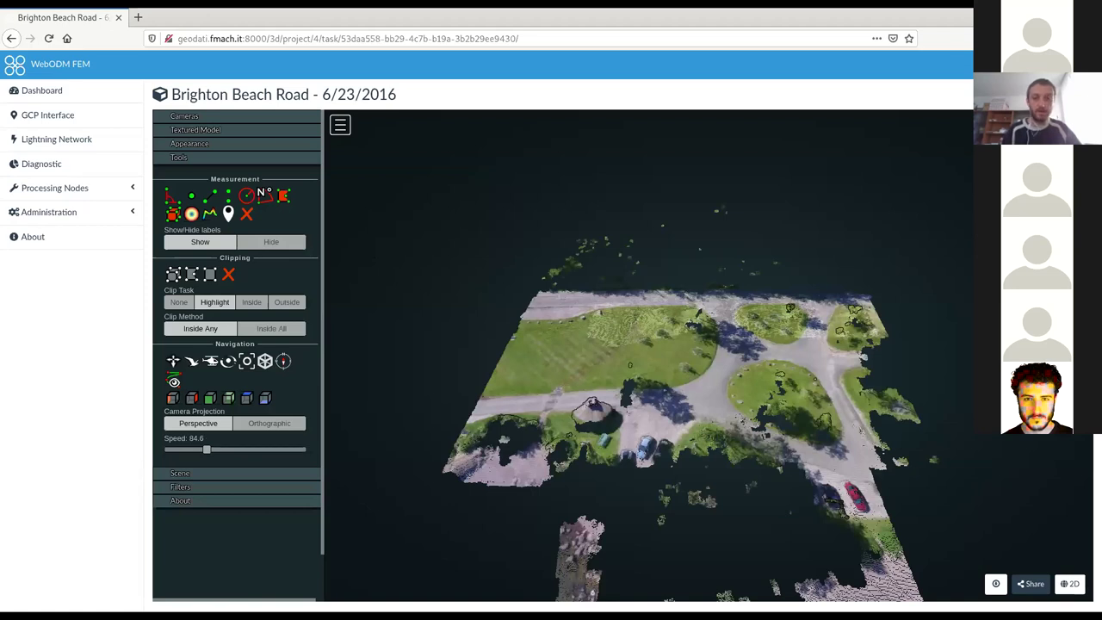
Open the gfoss_2021.pdf slides in a new tab and go to page 86, "#8 – Modello 3D – Misure (Areali)"
click(138, 24)
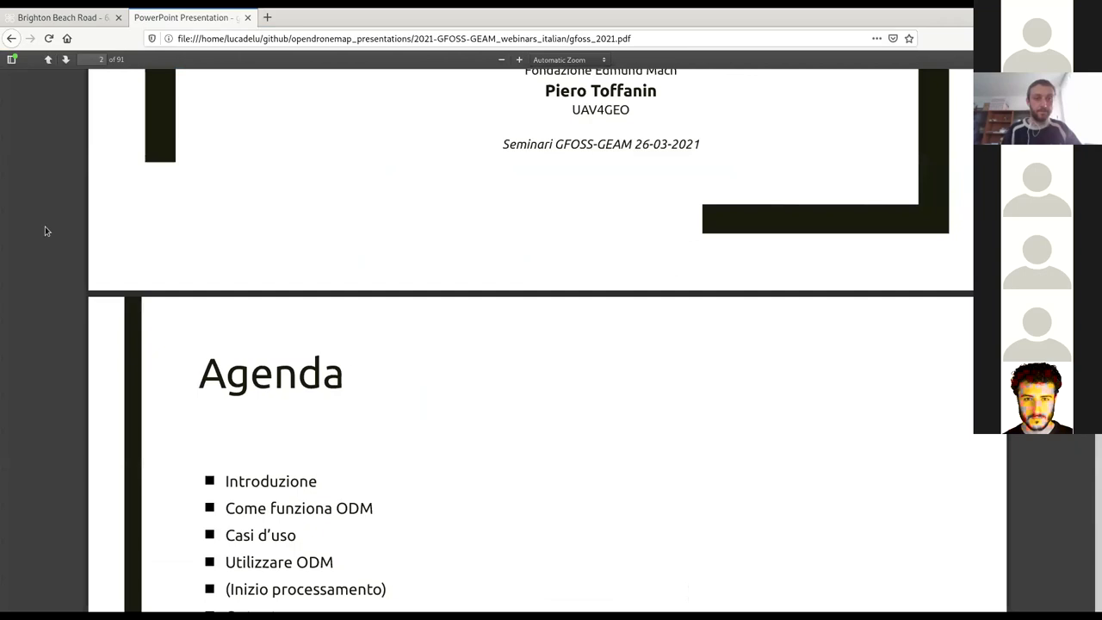
click(11, 58)
click(56, 112)
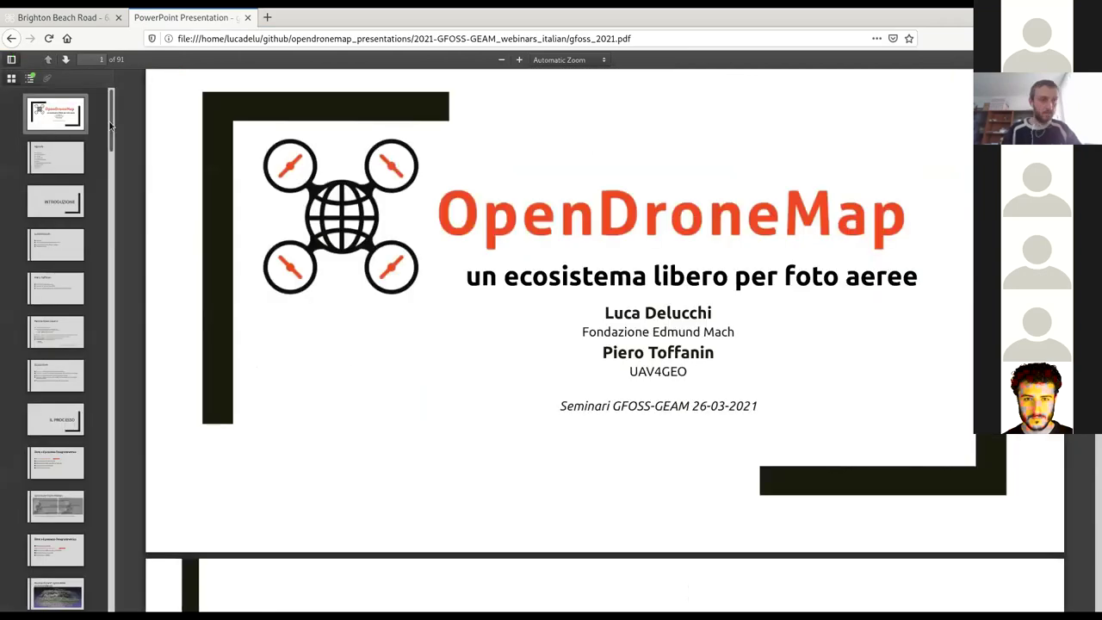
drag(111, 125, 82, 402)
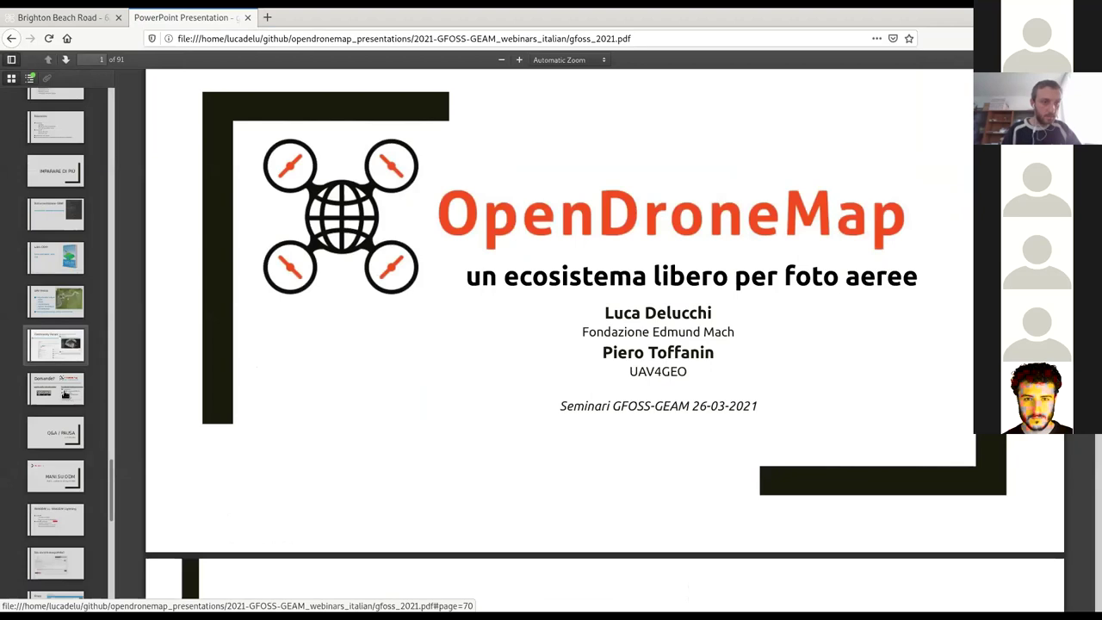
scroll(65, 394, down, 3)
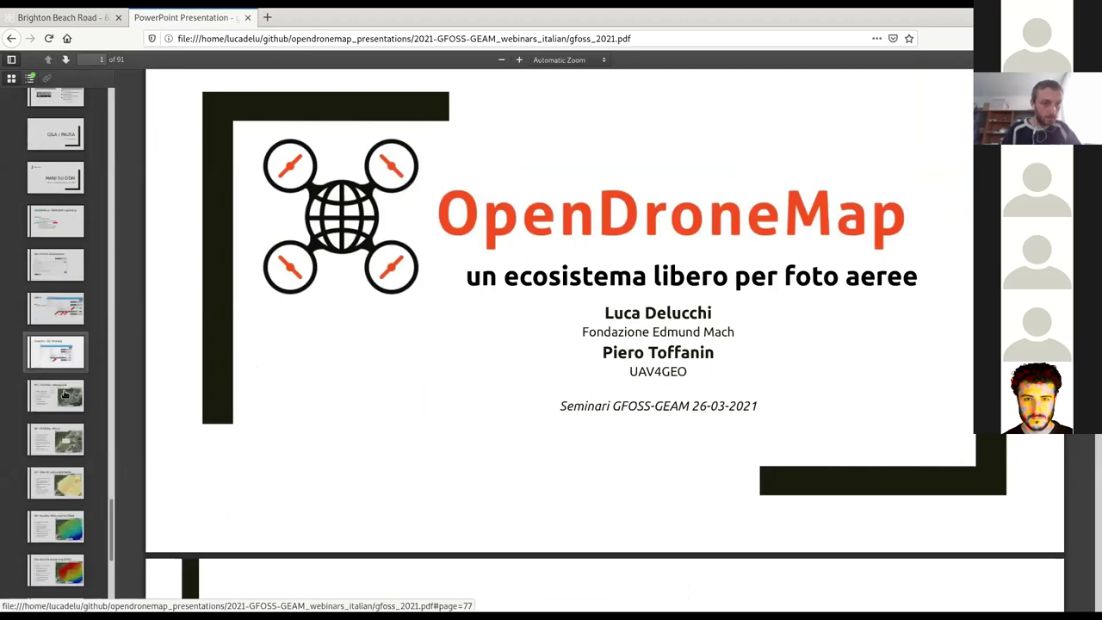
scroll(65, 393, down, 3)
click(69, 459)
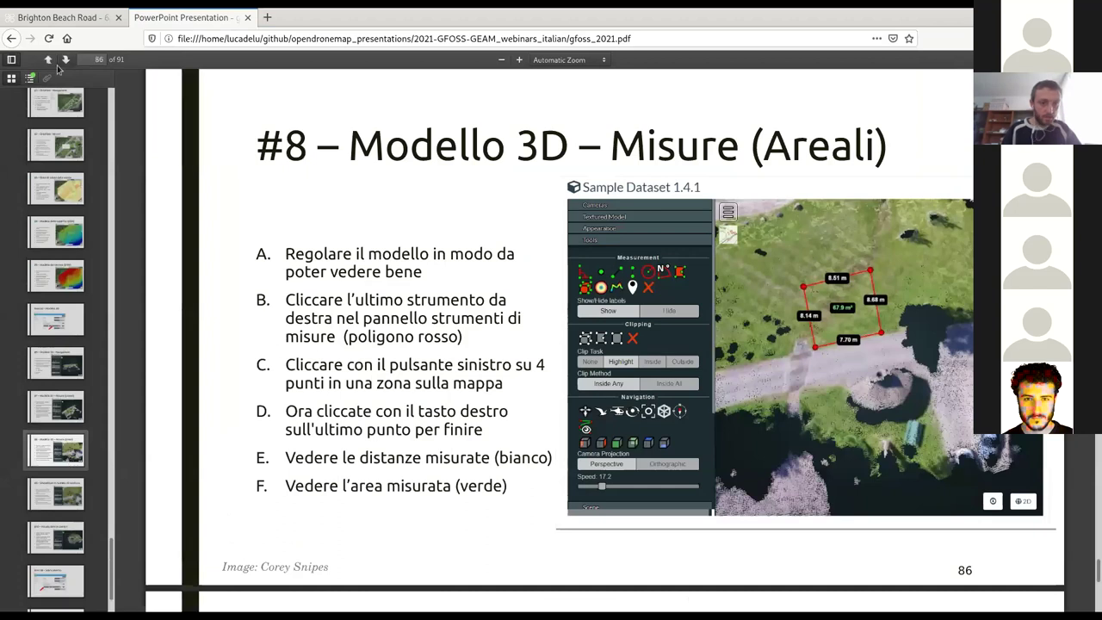
Hide the slide thumbnails, set the zoom to Page Fit and advance to page 87 on visualizing the textured model
key(F4)
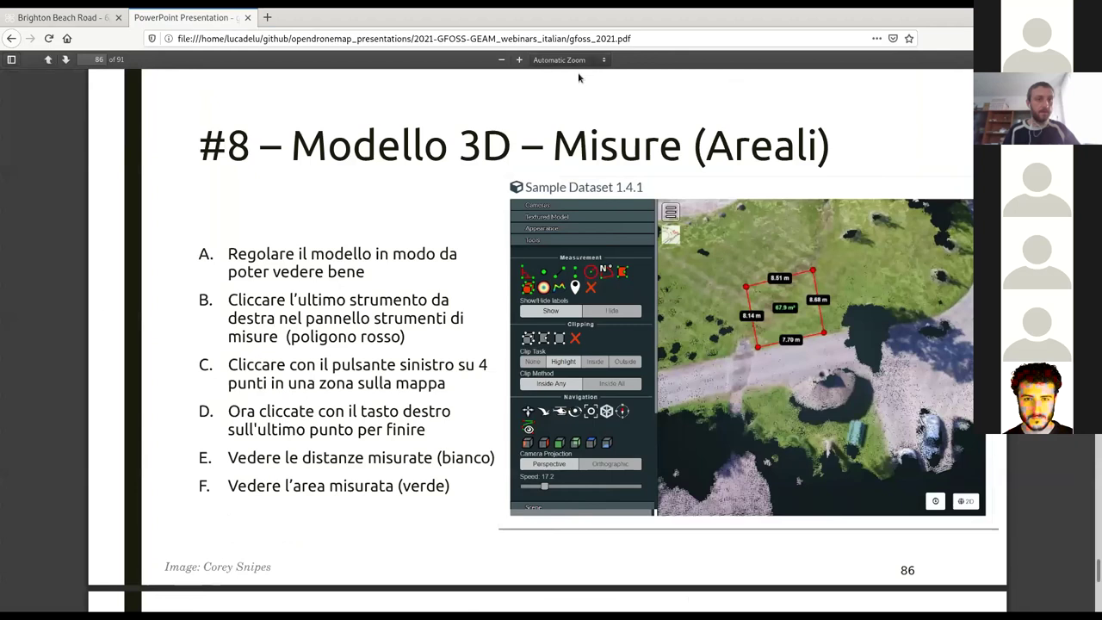
click(585, 110)
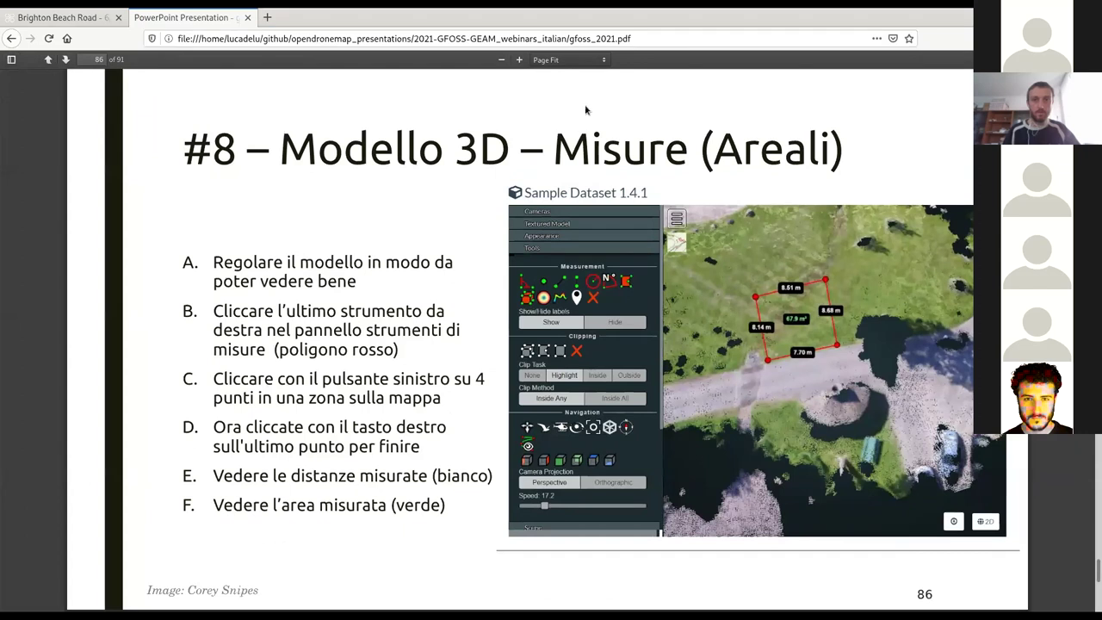
scroll(603, 125, down, 7)
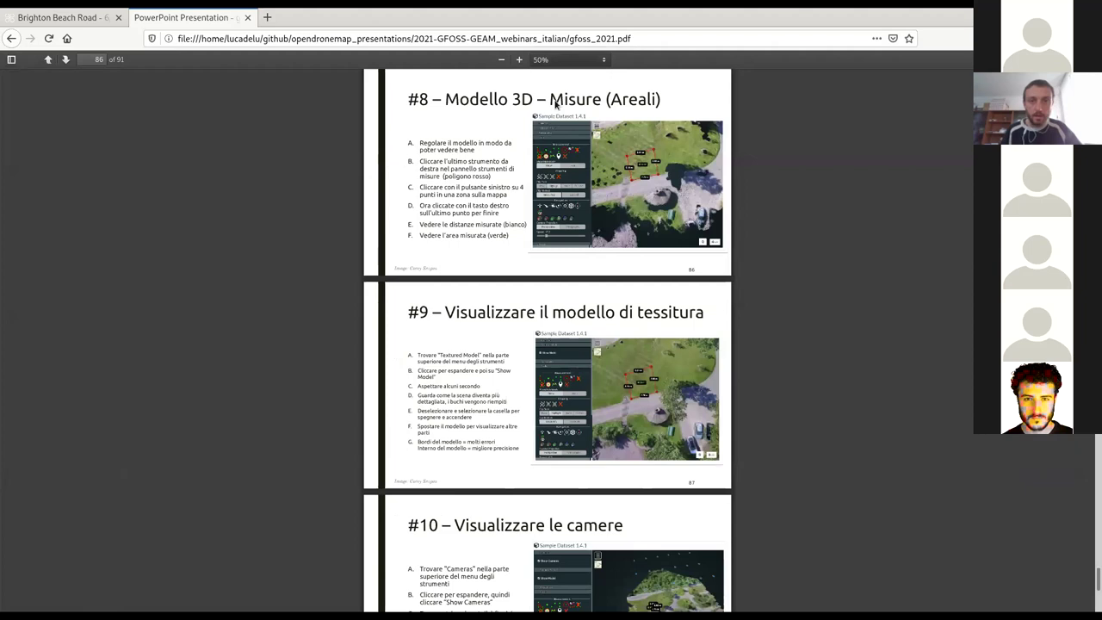
key(ctrl+0)
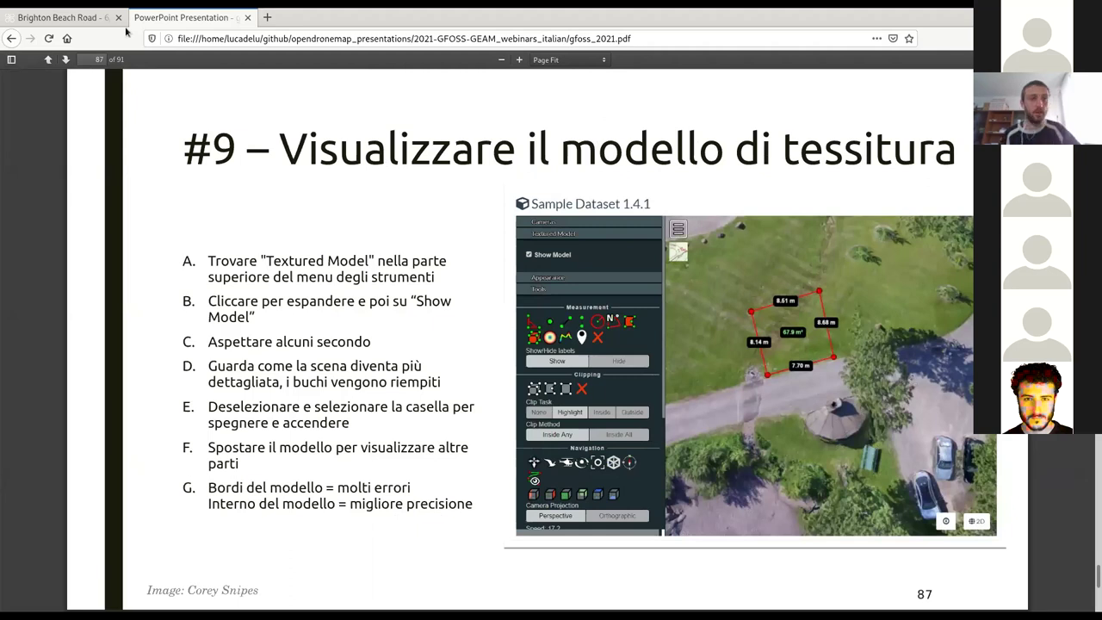
Return to the Brighton Beach Road 3D view and turn on the textured model over the point cloud
click(95, 17)
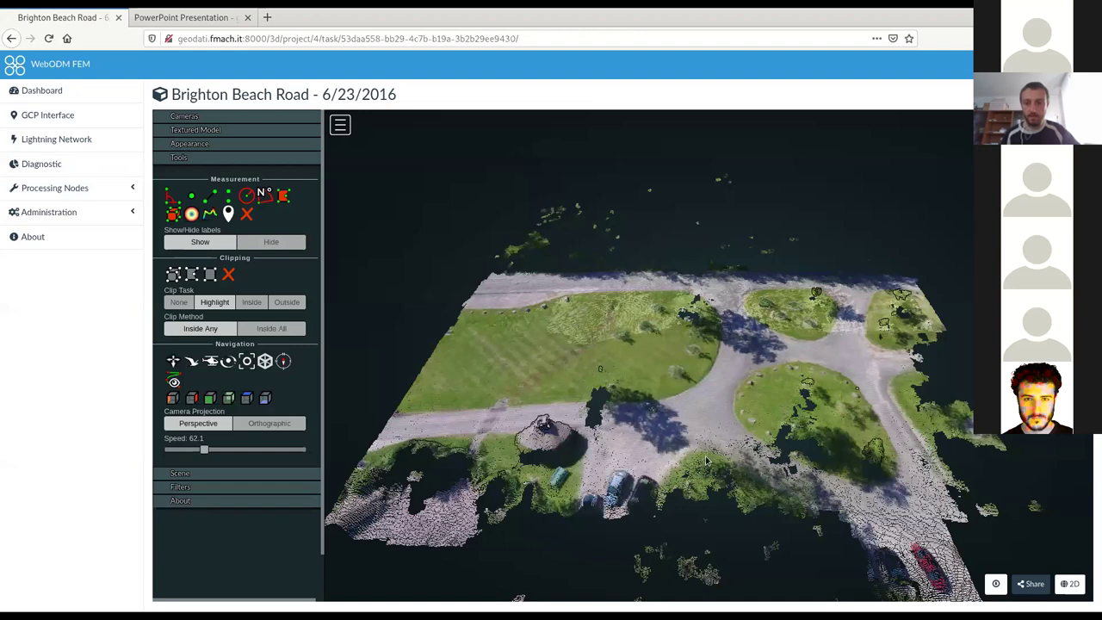
scroll(695, 393, up, 5)
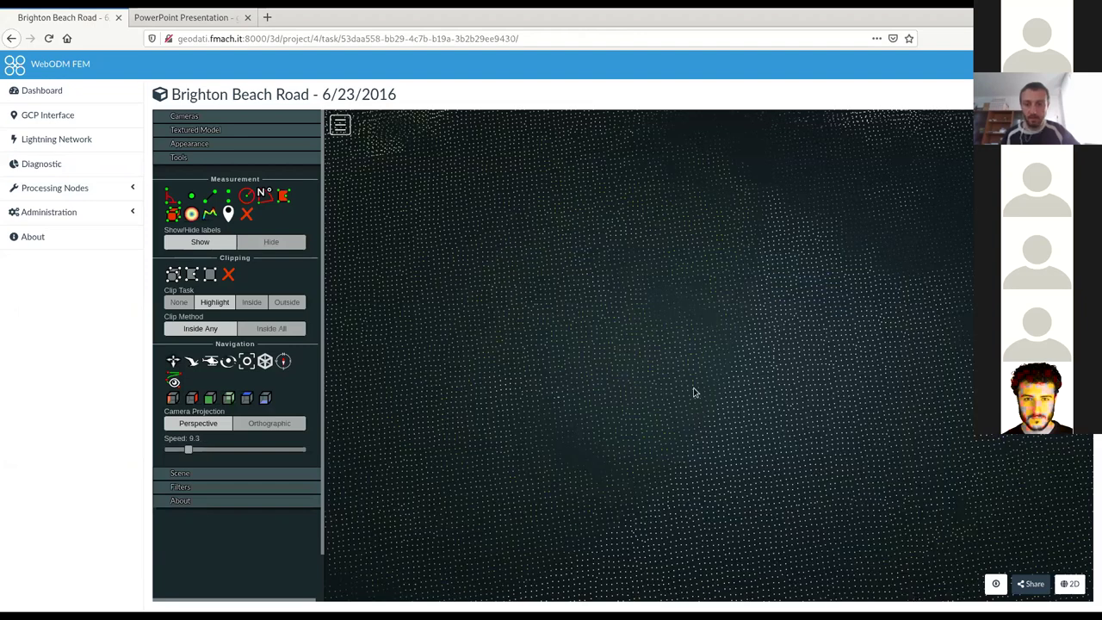
scroll(695, 393, down, 4)
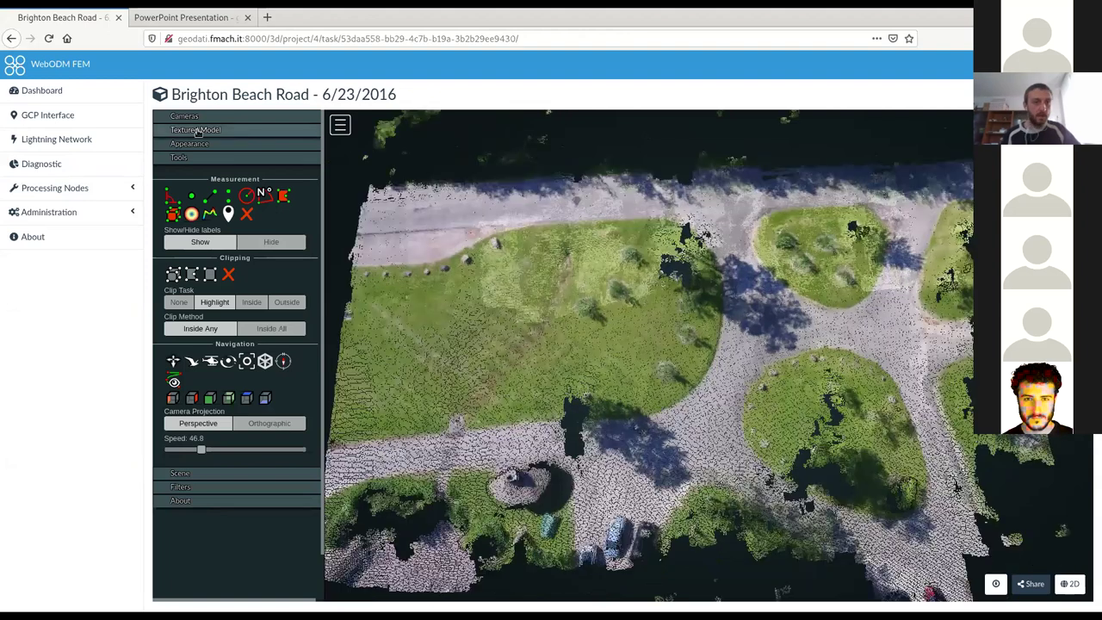
click(197, 130)
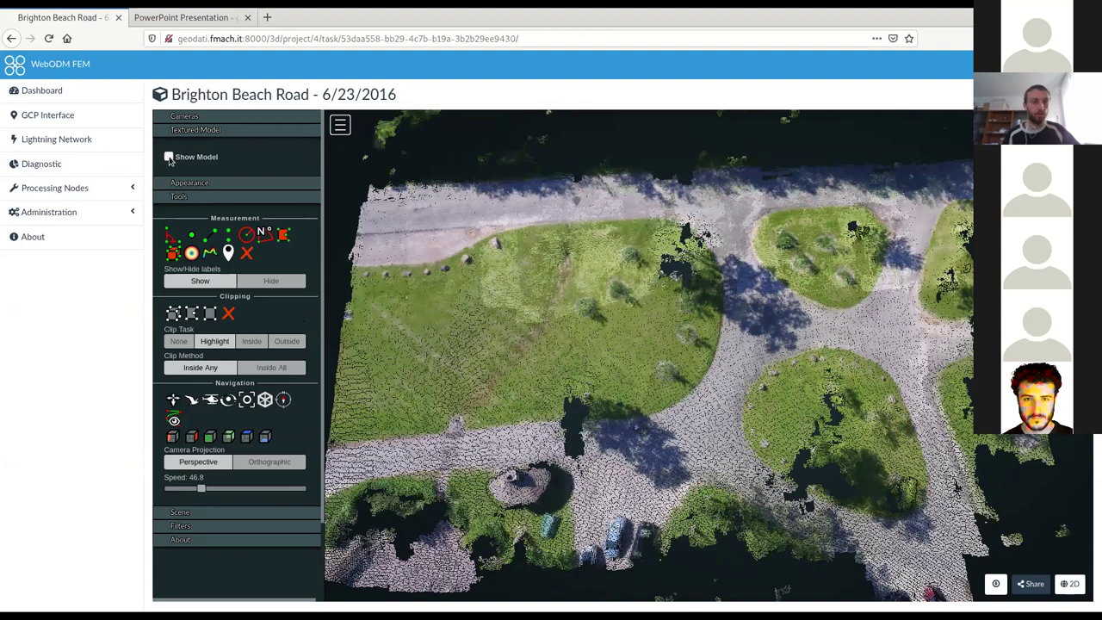
click(169, 158)
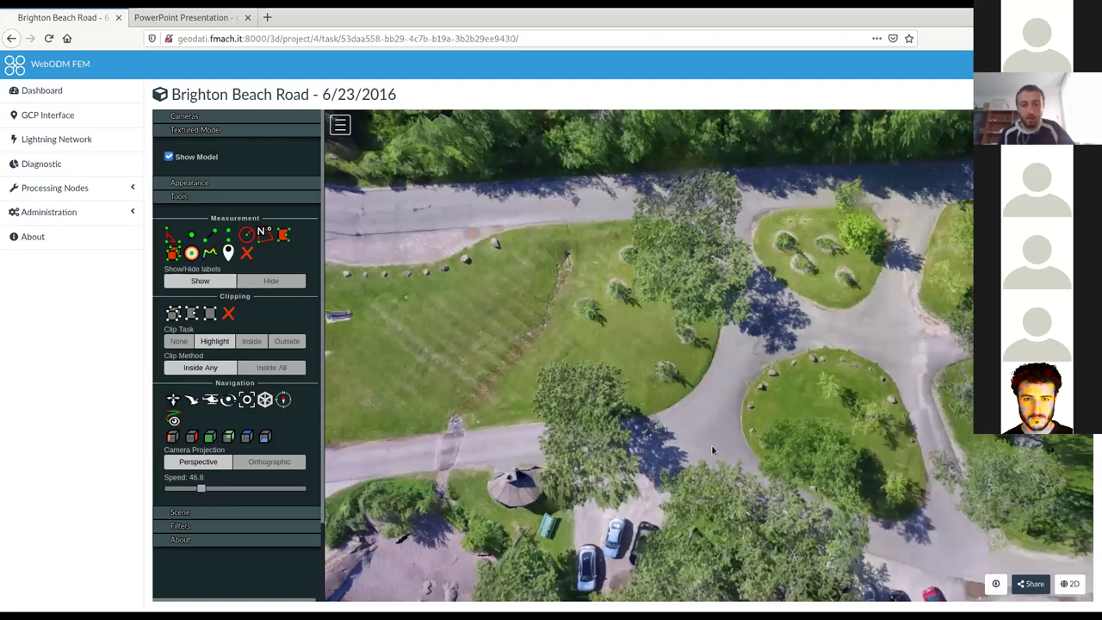
Examine the textured model's grass edges, trees, roads and parked cars up close and from several tilted and rotated viewpoints
scroll(730, 393, up, 5)
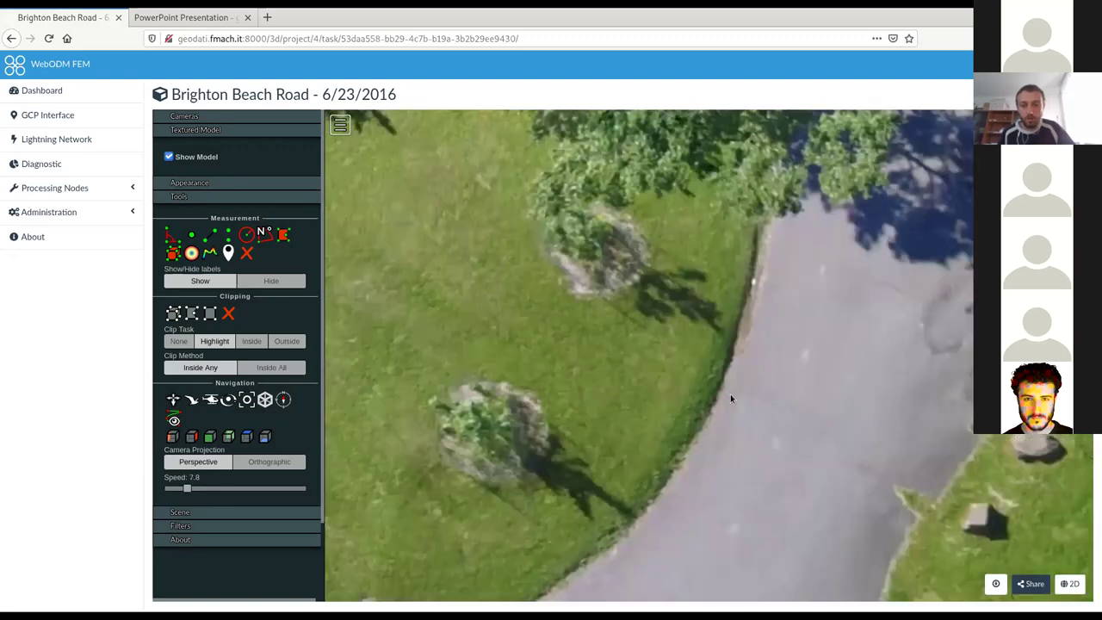
scroll(730, 398, up, 3)
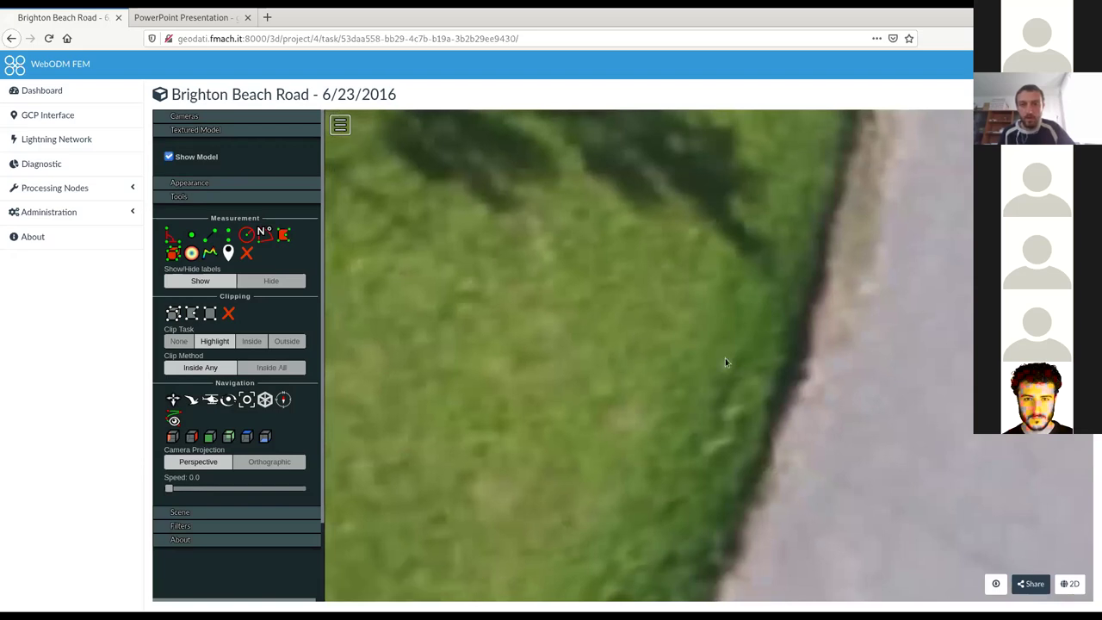
scroll(725, 360, down, 2)
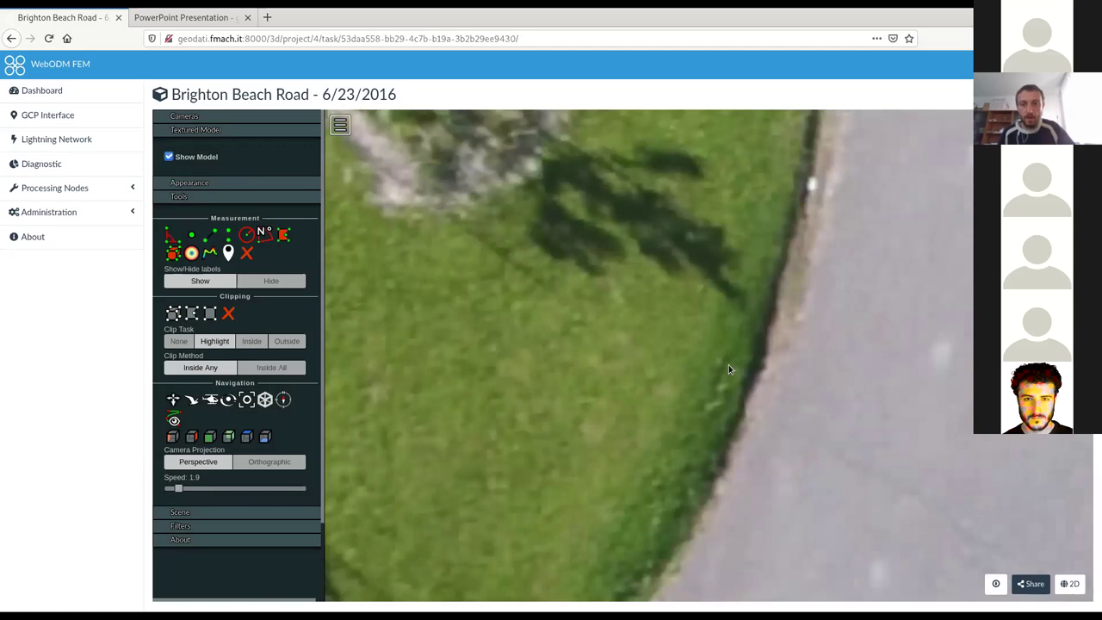
scroll(729, 364, down, 5)
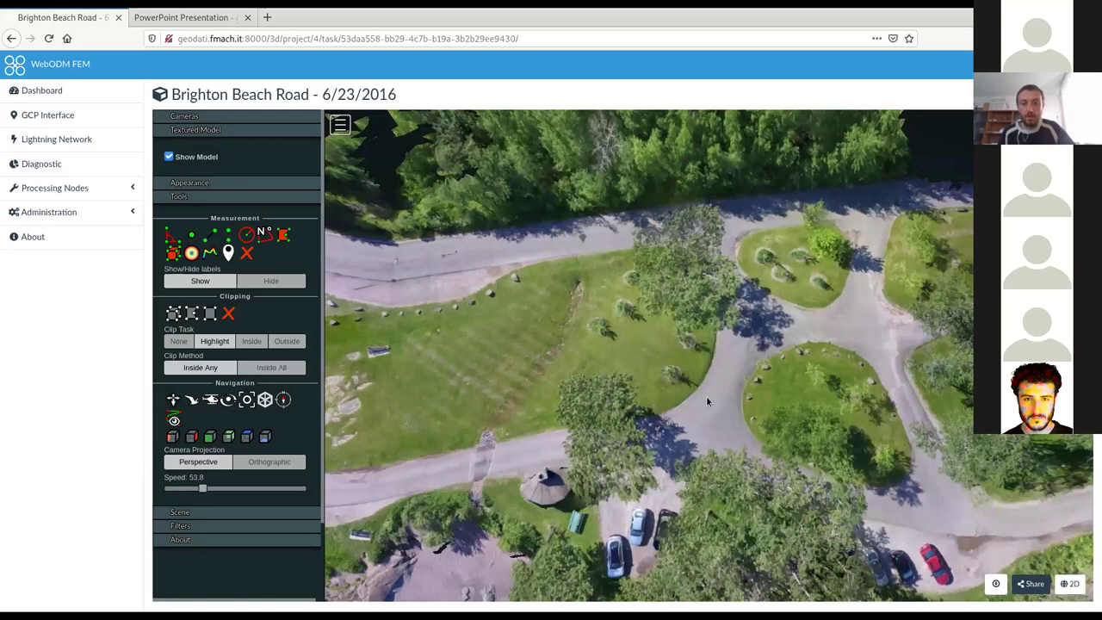
drag(707, 400, 676, 317)
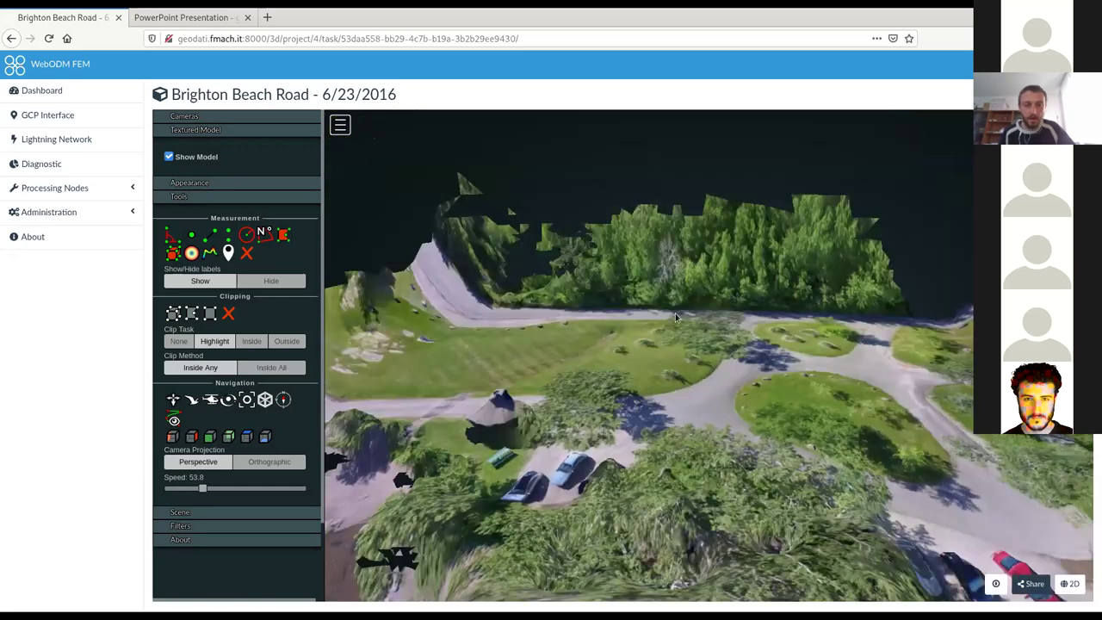
drag(675, 313, 680, 419)
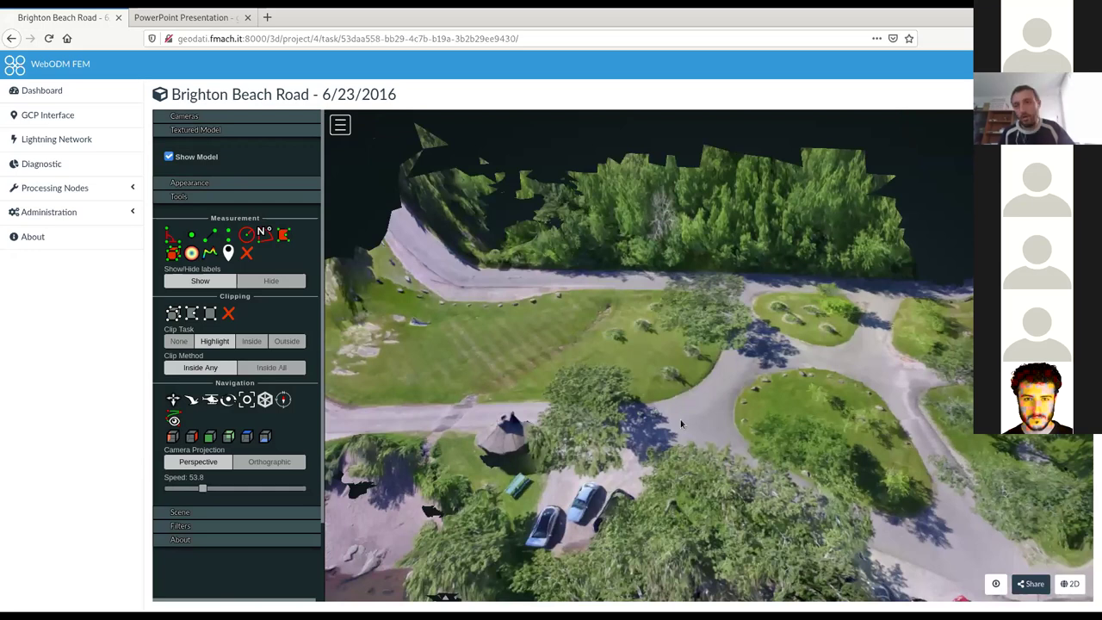
drag(680, 423, 904, 425)
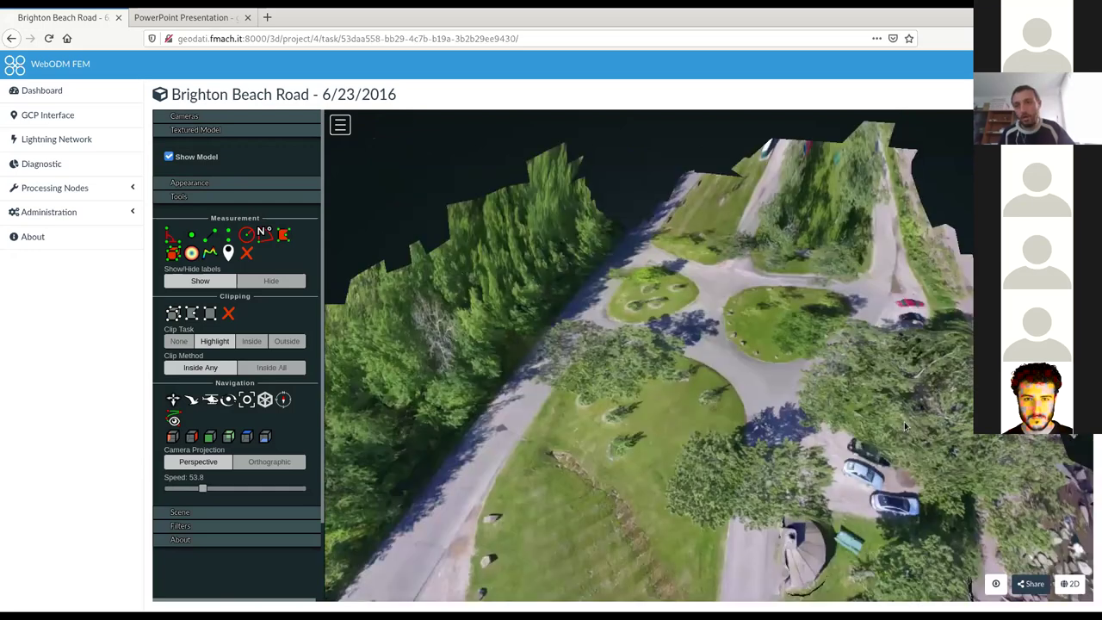
drag(905, 421, 495, 422)
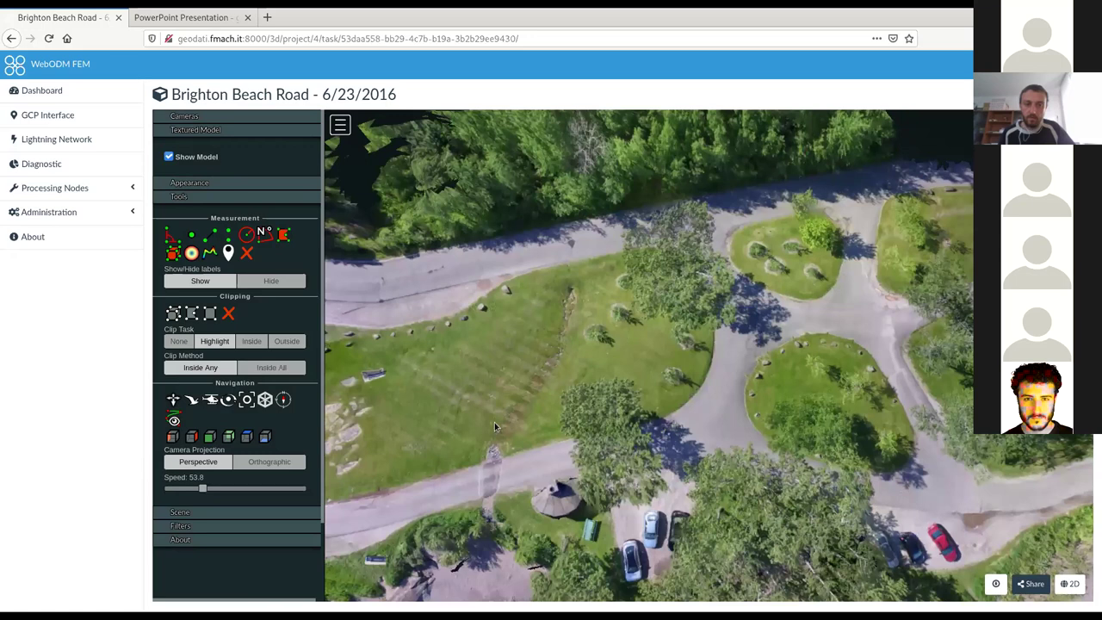
scroll(495, 422, up, 3)
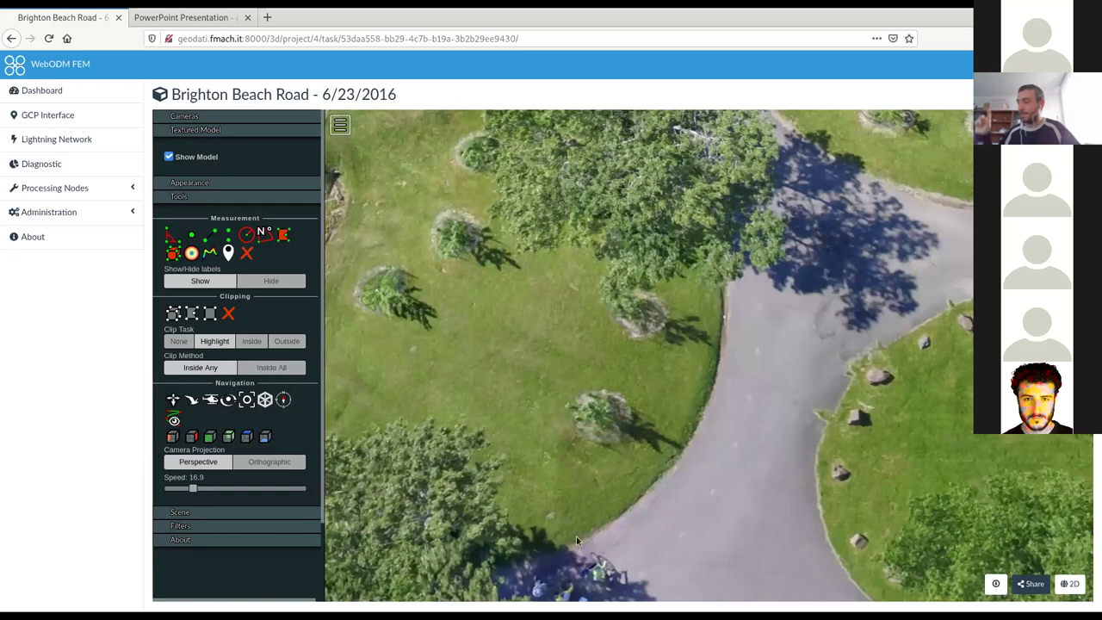
scroll(696, 454, down, 3)
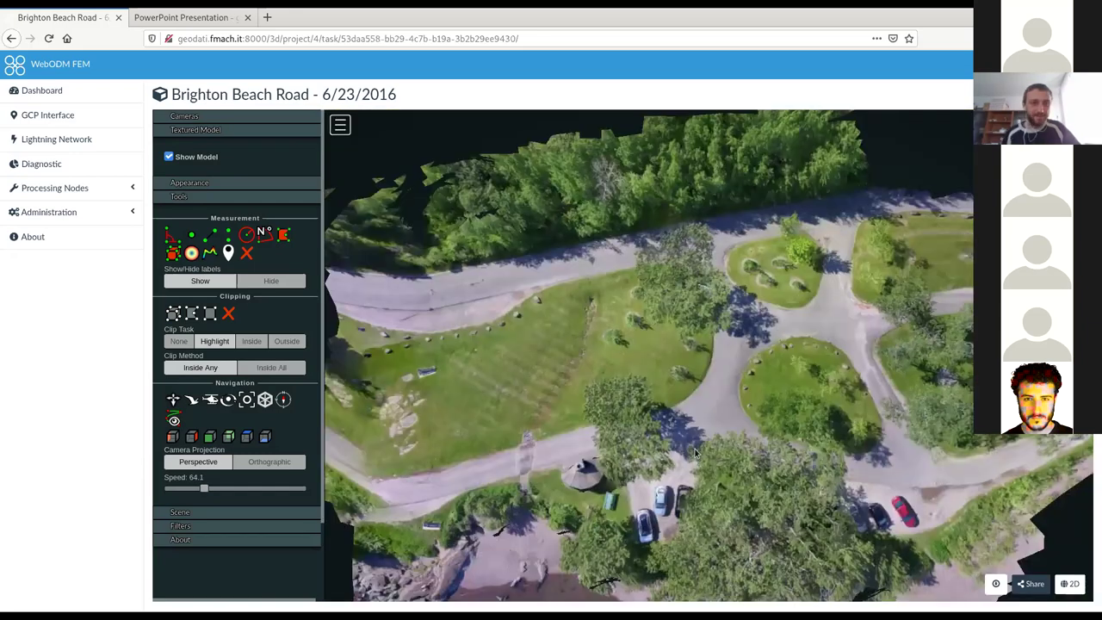
Show the camera positions above the entire model and display the photo DJI_0028.JPG from one of them
click(207, 119)
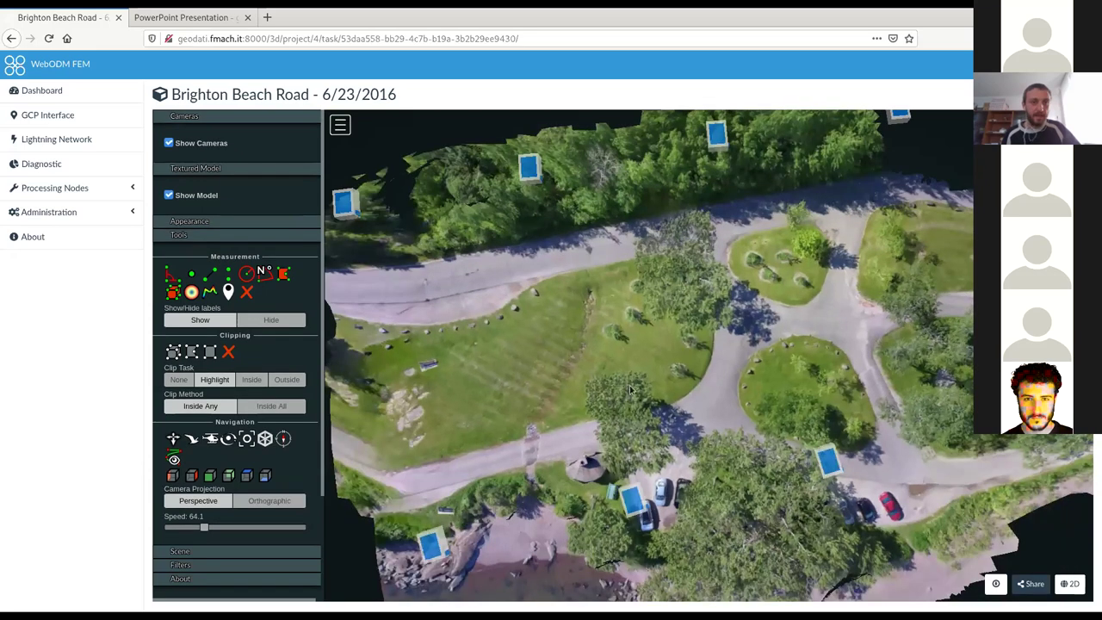
scroll(641, 379, down, 5)
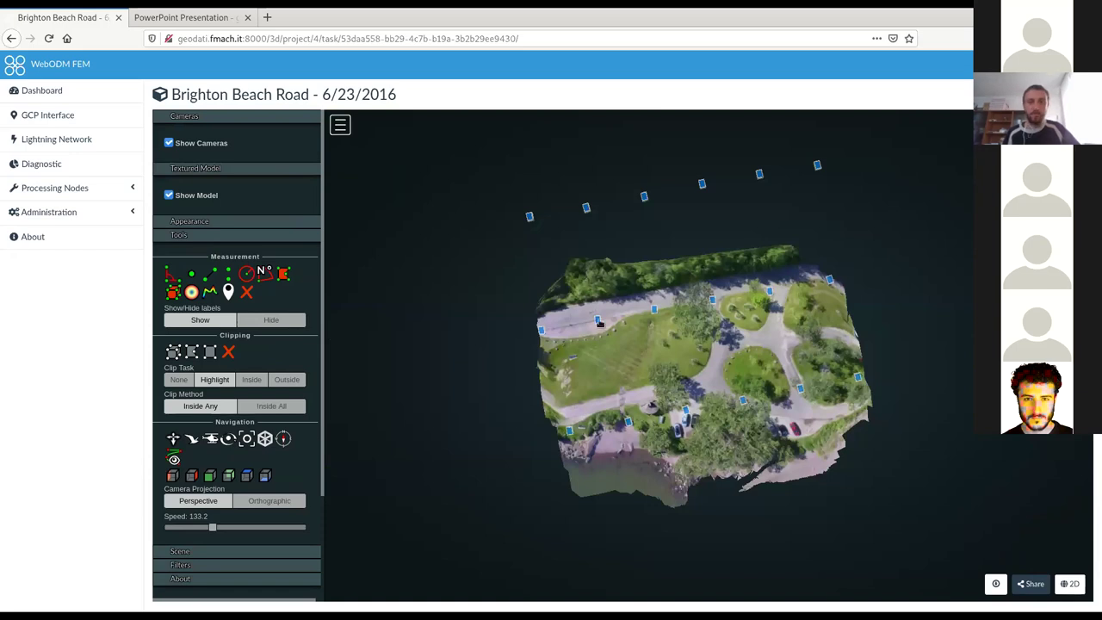
scroll(600, 323, up, 2)
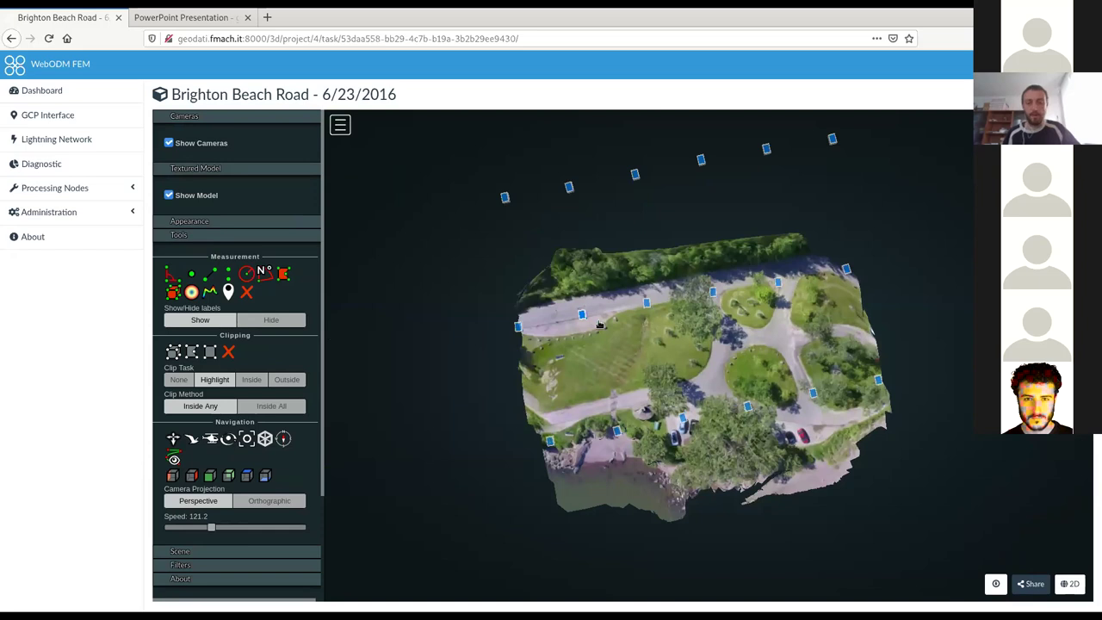
scroll(601, 323, up, 2)
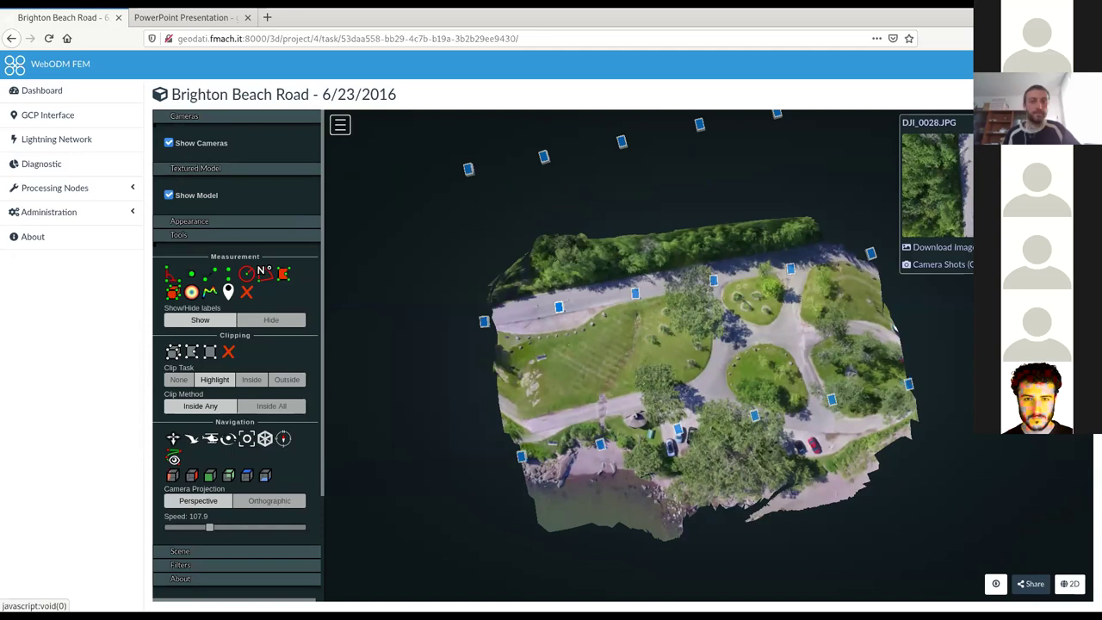
View the "Esercizi – Scaricamento" slide on page 89 of the presentation and return to the 3D model
click(170, 19)
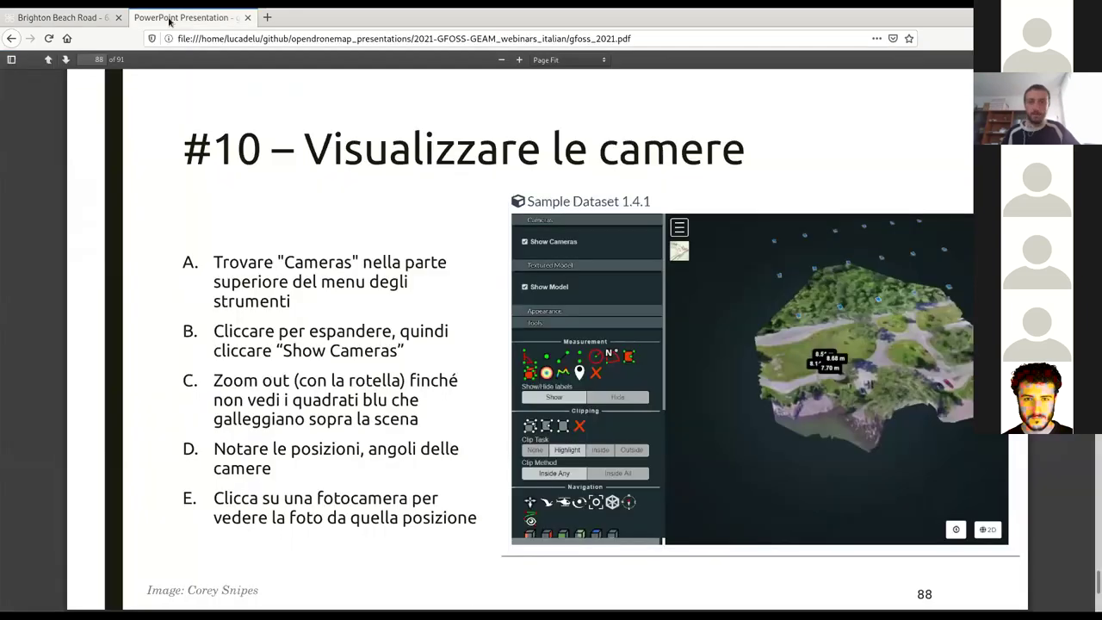
key(Right)
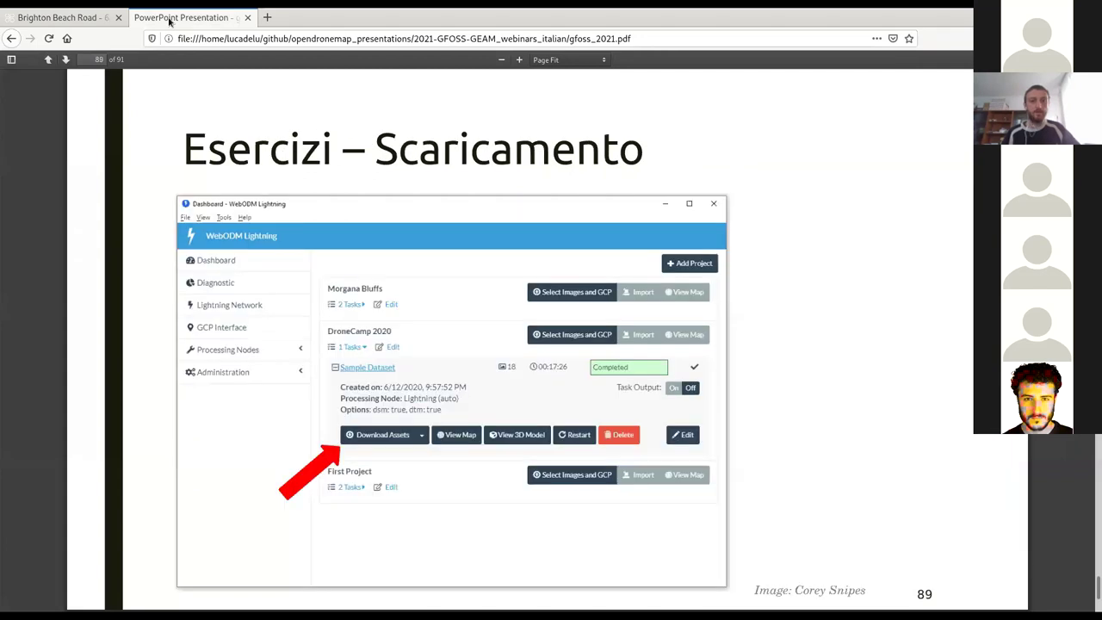
click(86, 19)
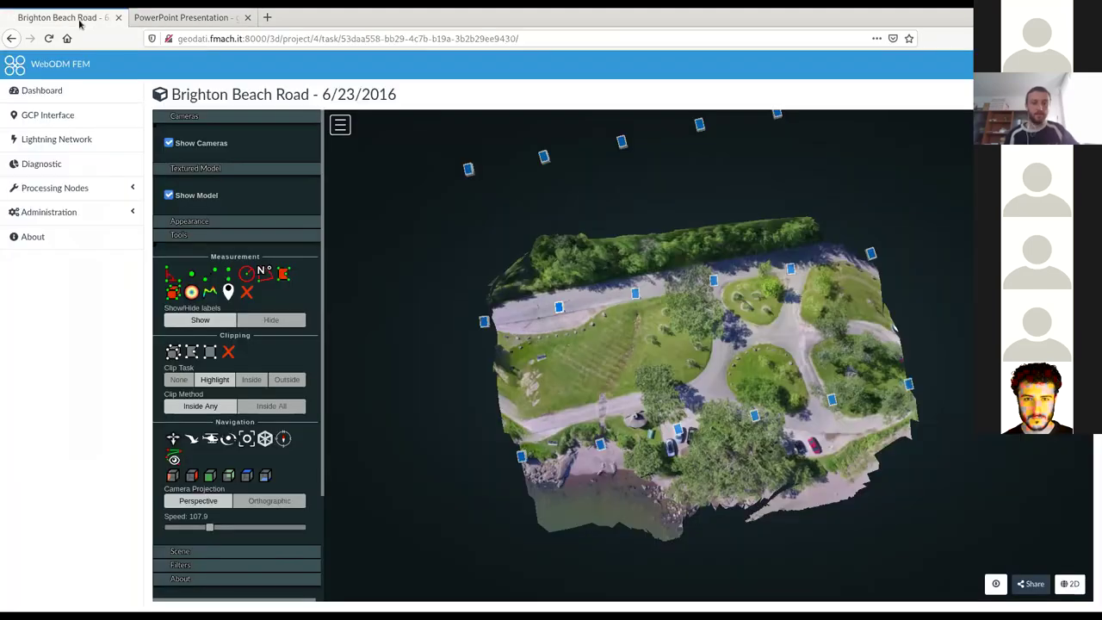
Return to the dashboard, expand the Brighton Beach Road task under GFOSS_GEAM and download its Quality Report
click(41, 91)
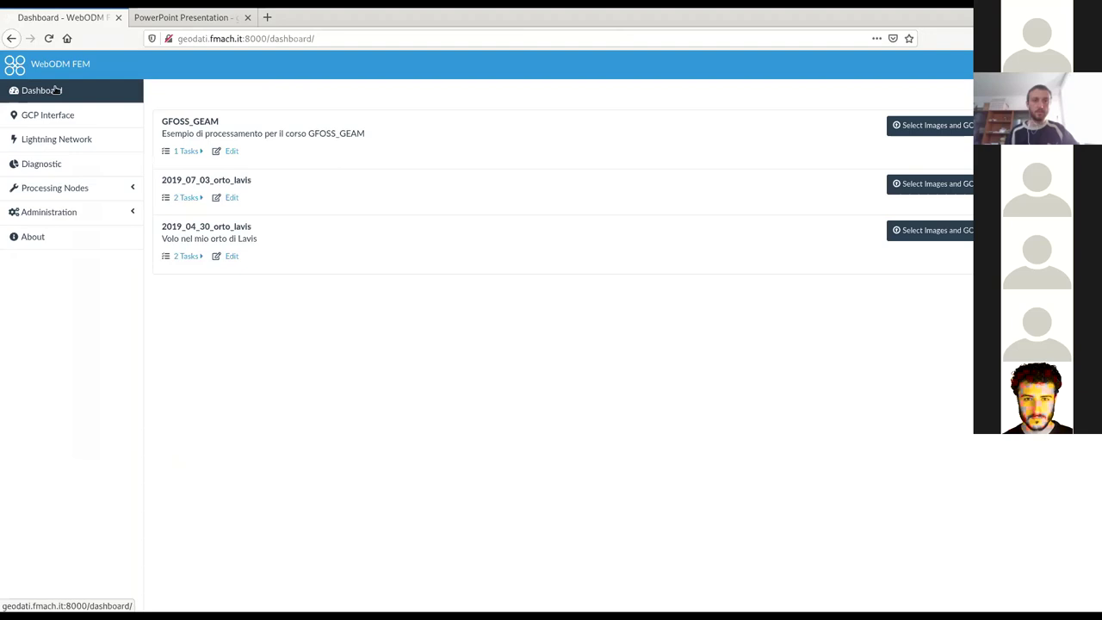
click(166, 151)
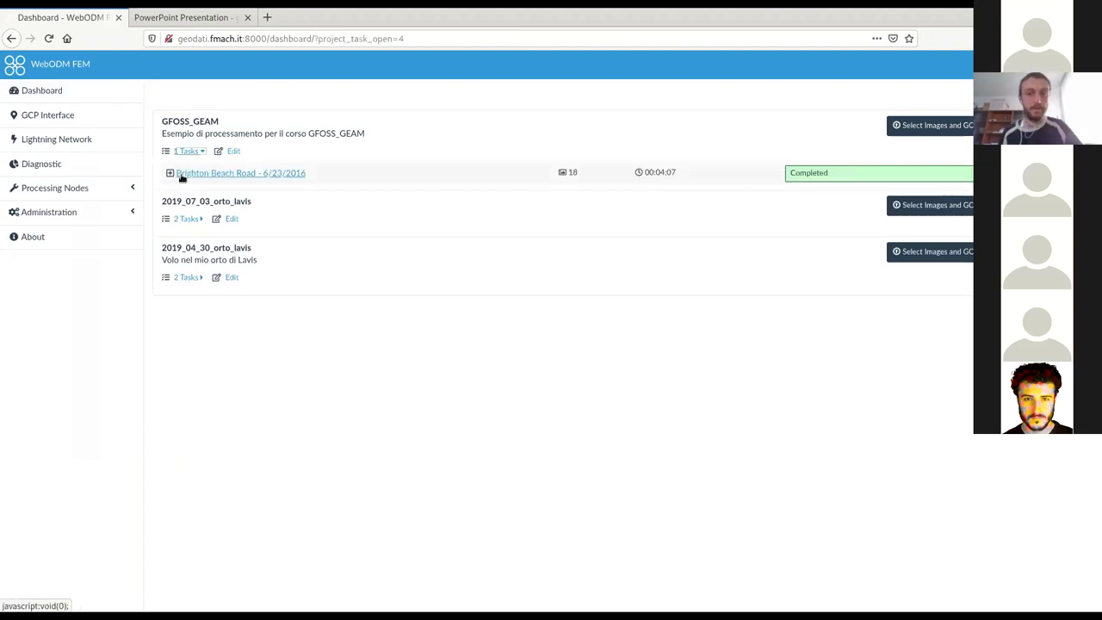
click(181, 174)
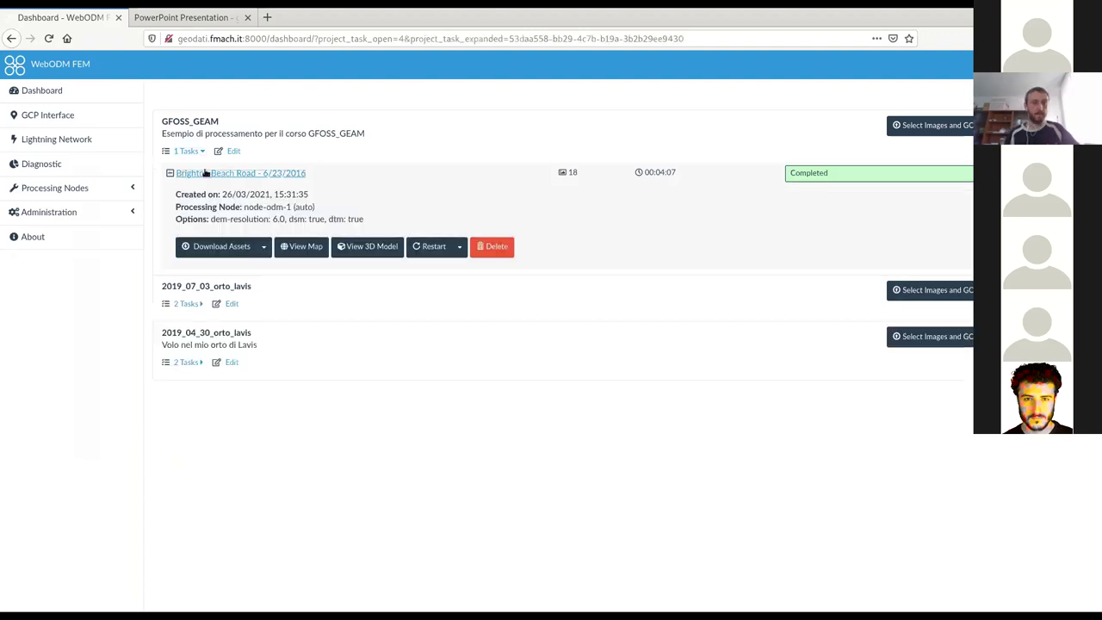
click(264, 247)
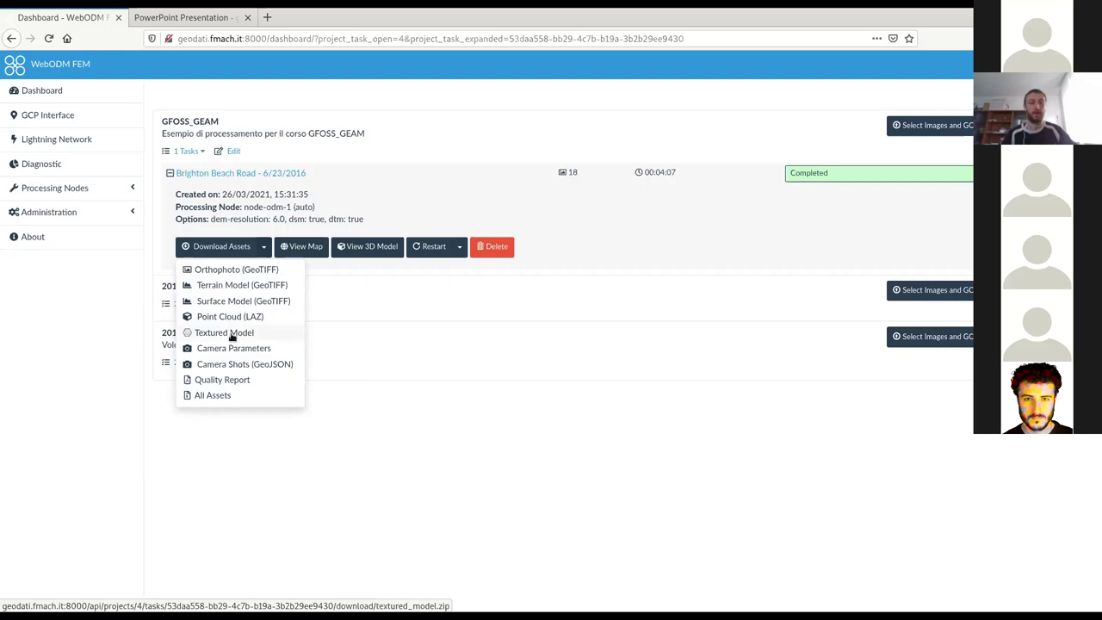
click(222, 381)
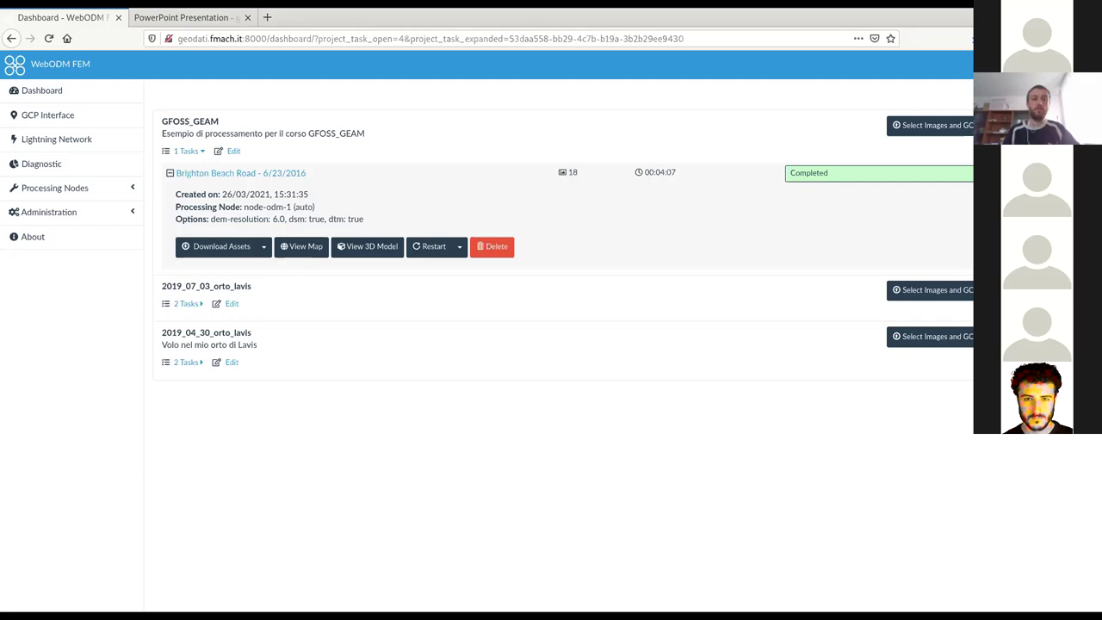
Open the Brighton Beach Road task options for editing and set dem-resolution to 4.0
click(459, 246)
click(440, 271)
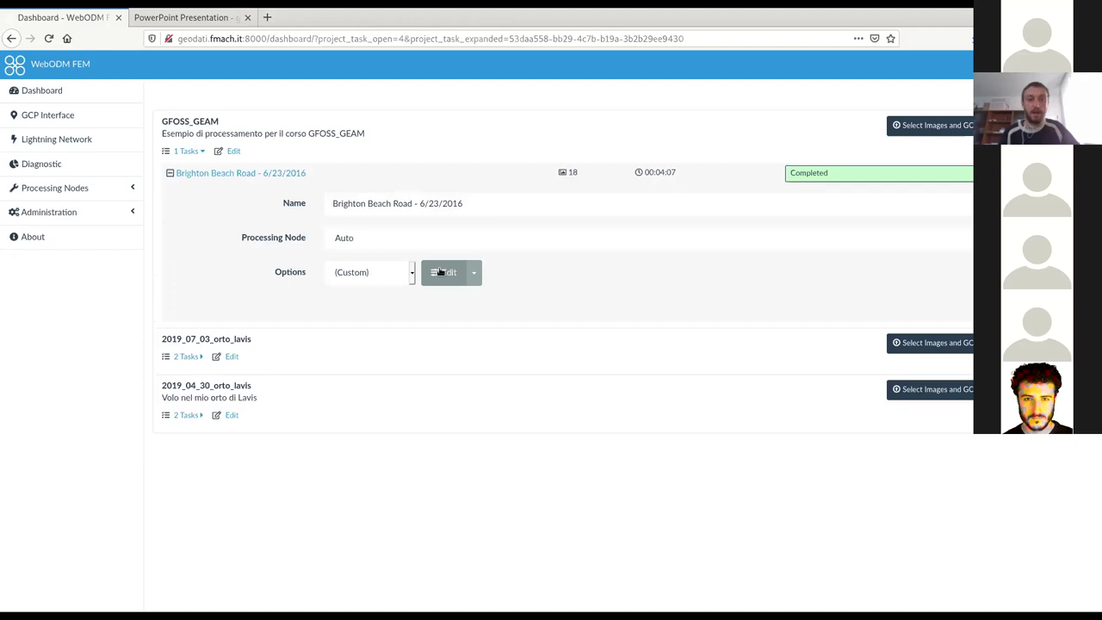
click(440, 273)
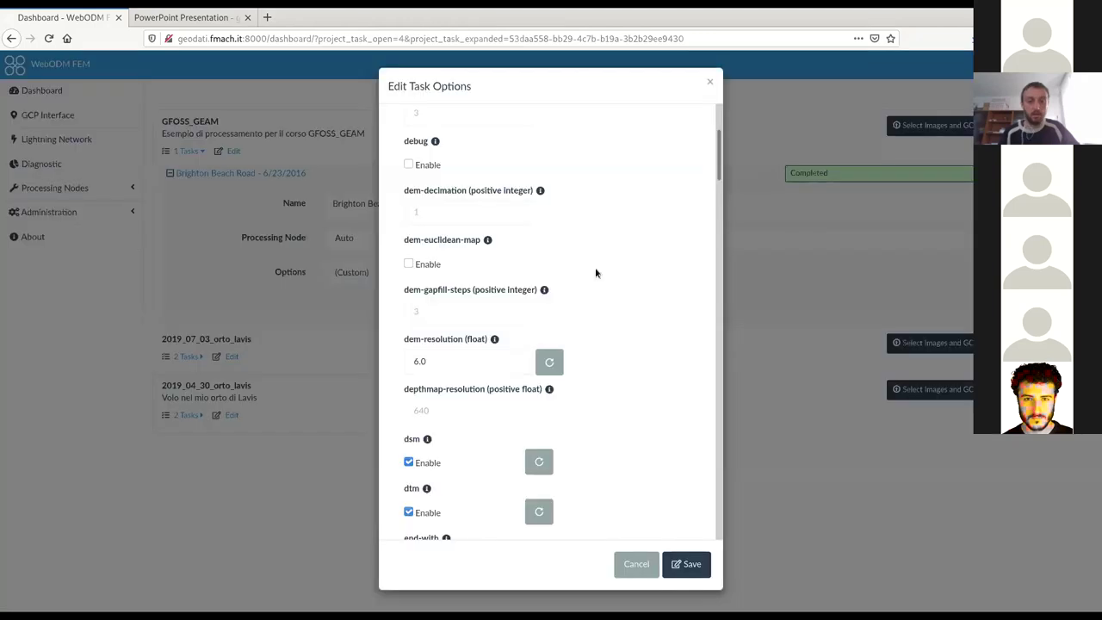
scroll(595, 271, down, 2)
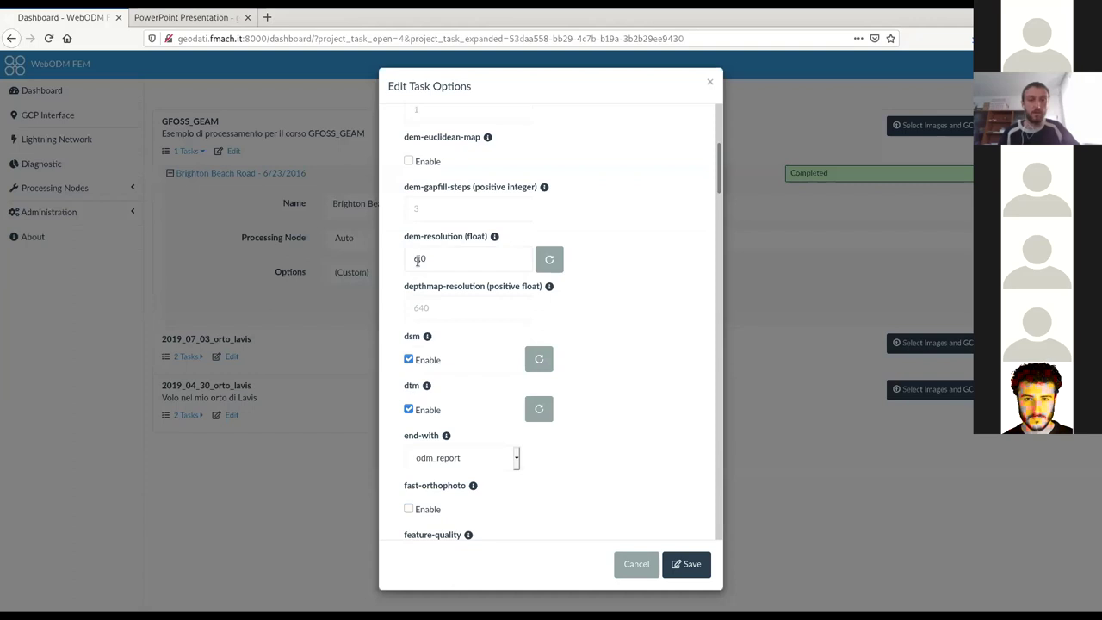
click(418, 259)
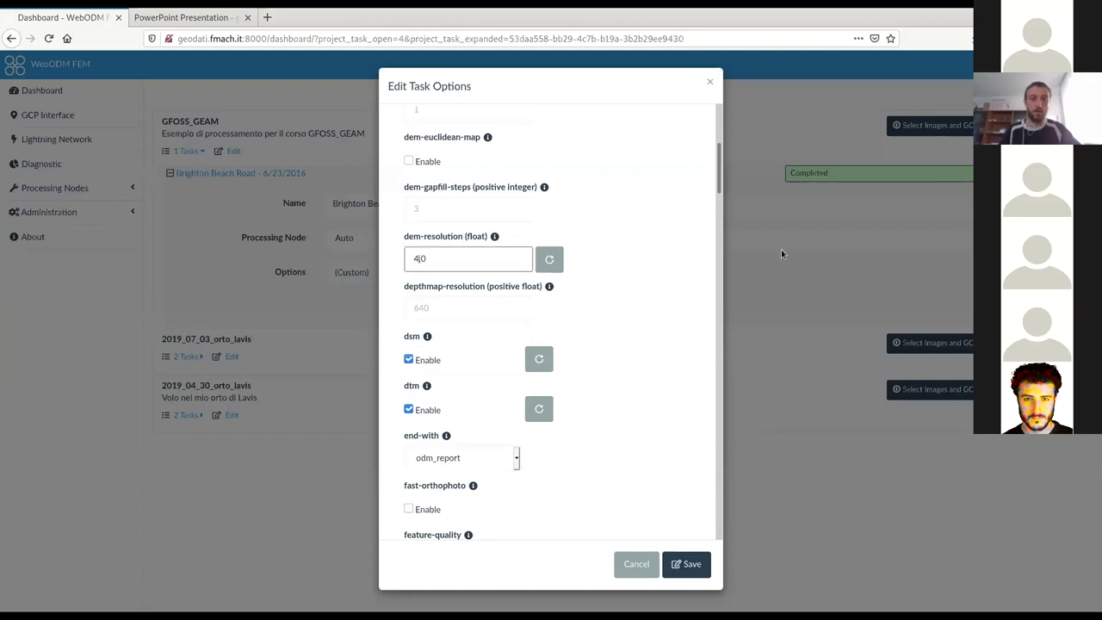
Enable orthophoto-png, set orthophoto-resolution to 4.0 and save the task options
scroll(656, 185, up, 5)
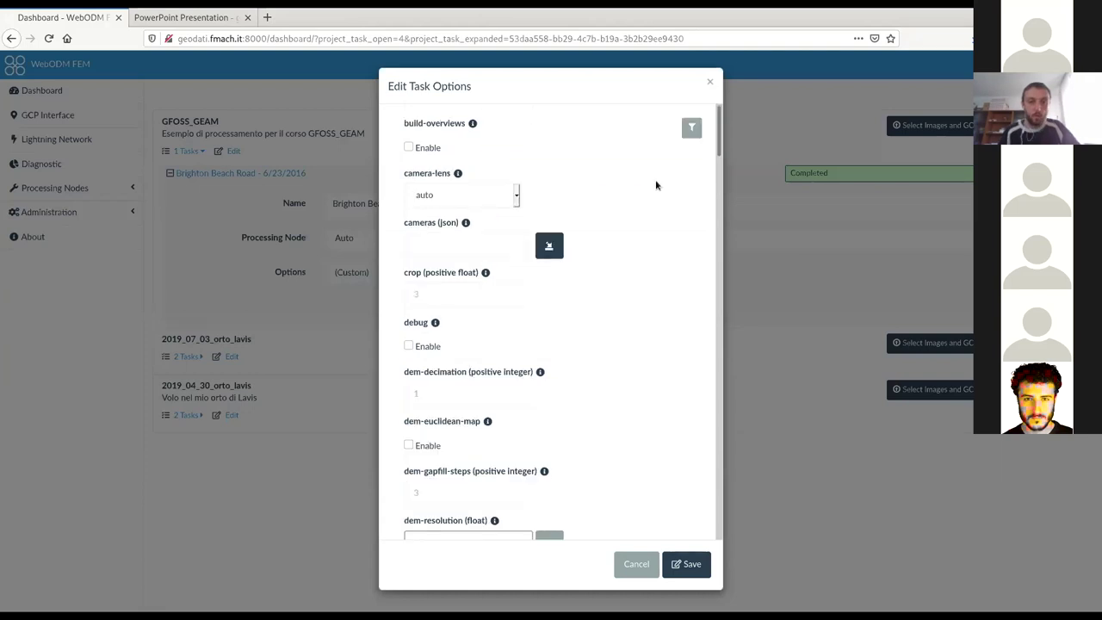
scroll(656, 185, down, 7)
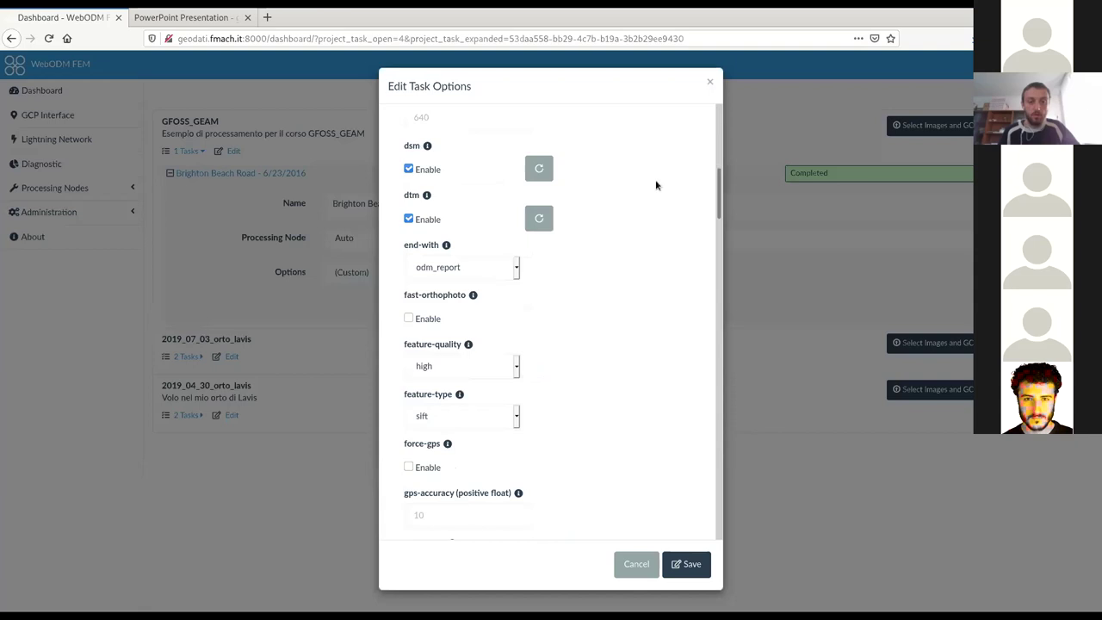
scroll(656, 186, down, 10)
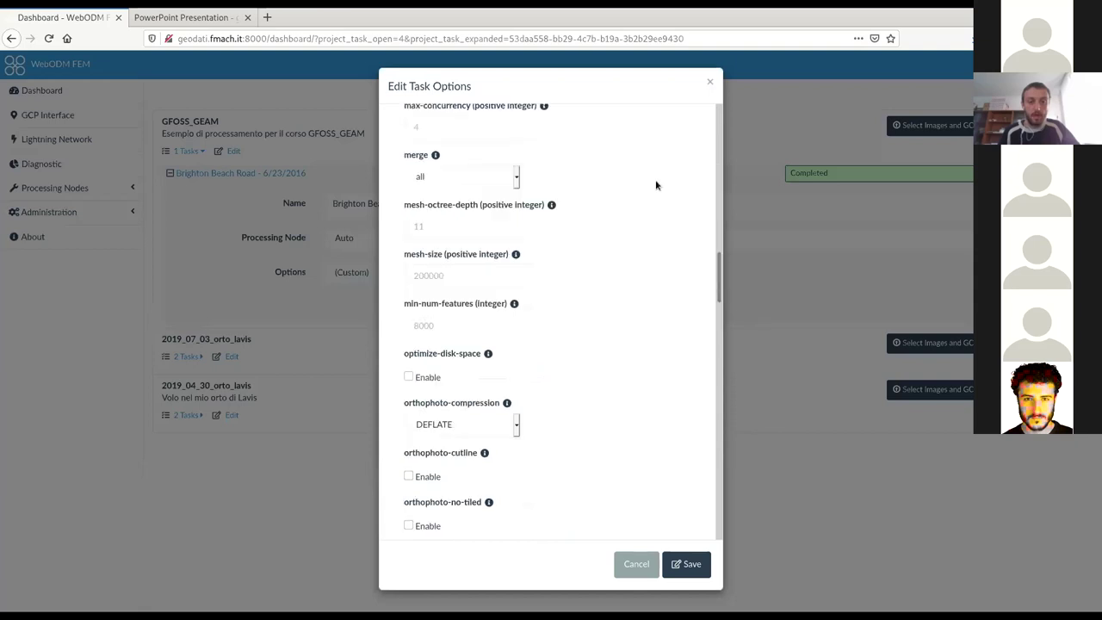
scroll(568, 218, down, 5)
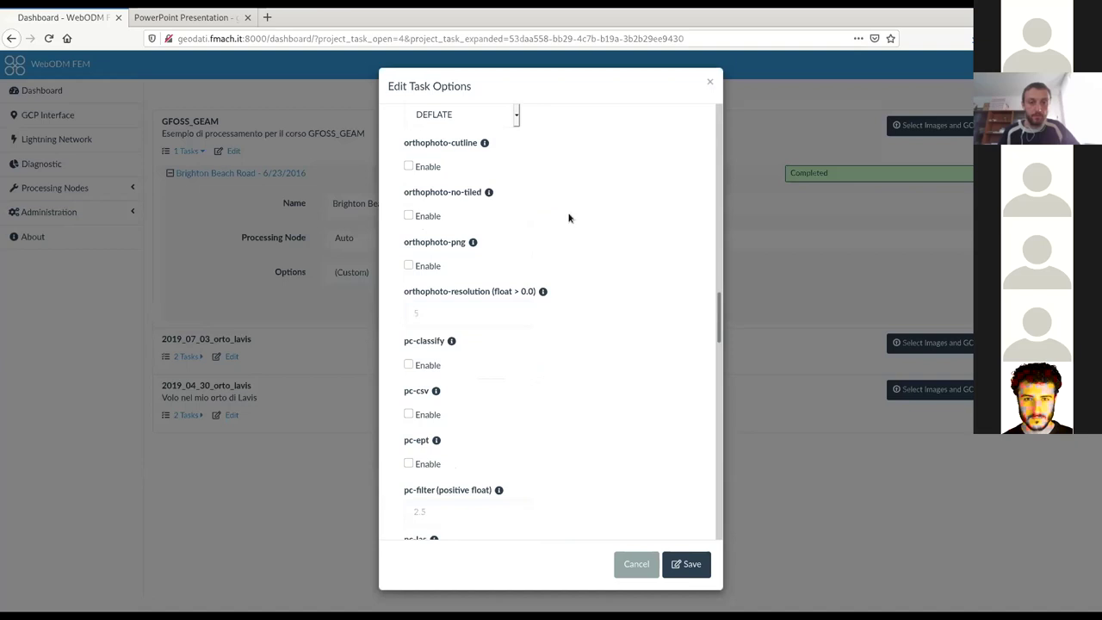
click(409, 266)
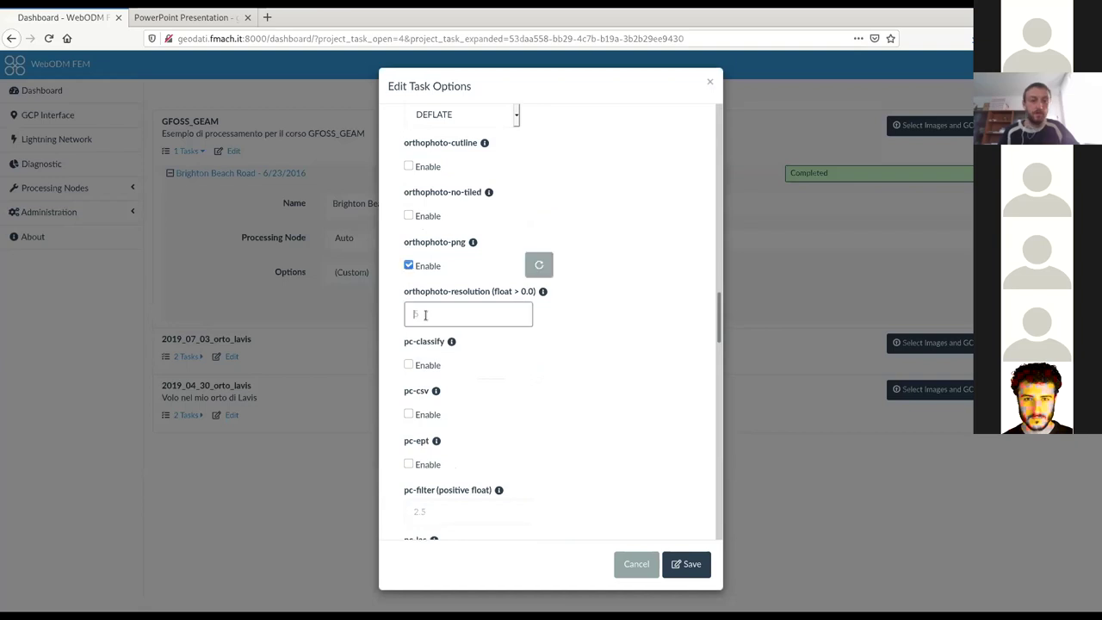
text(4)
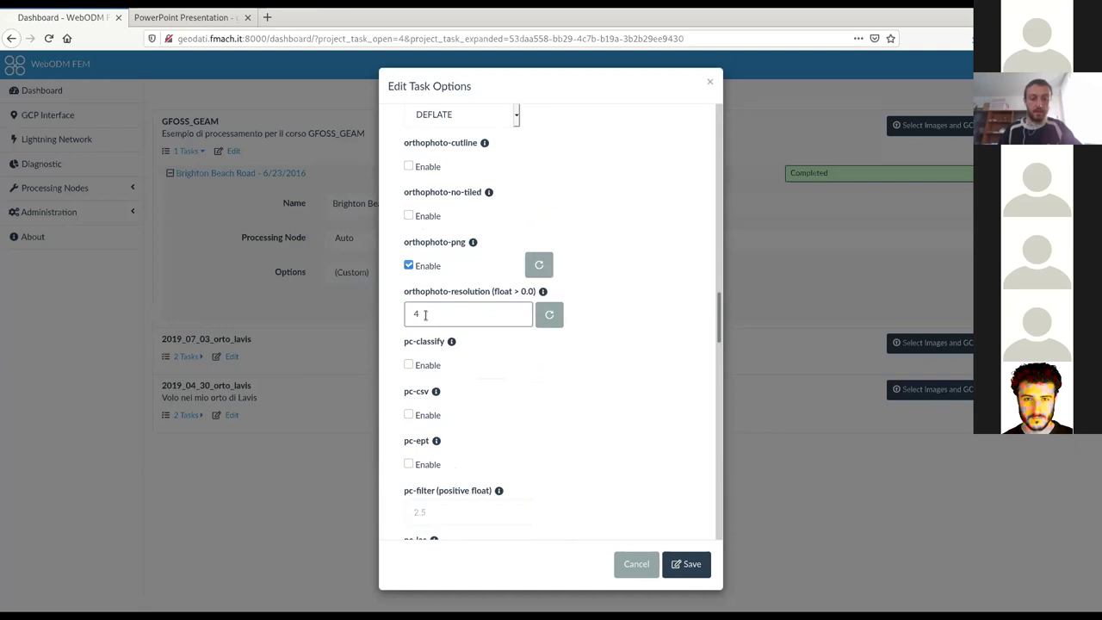
text(.0)
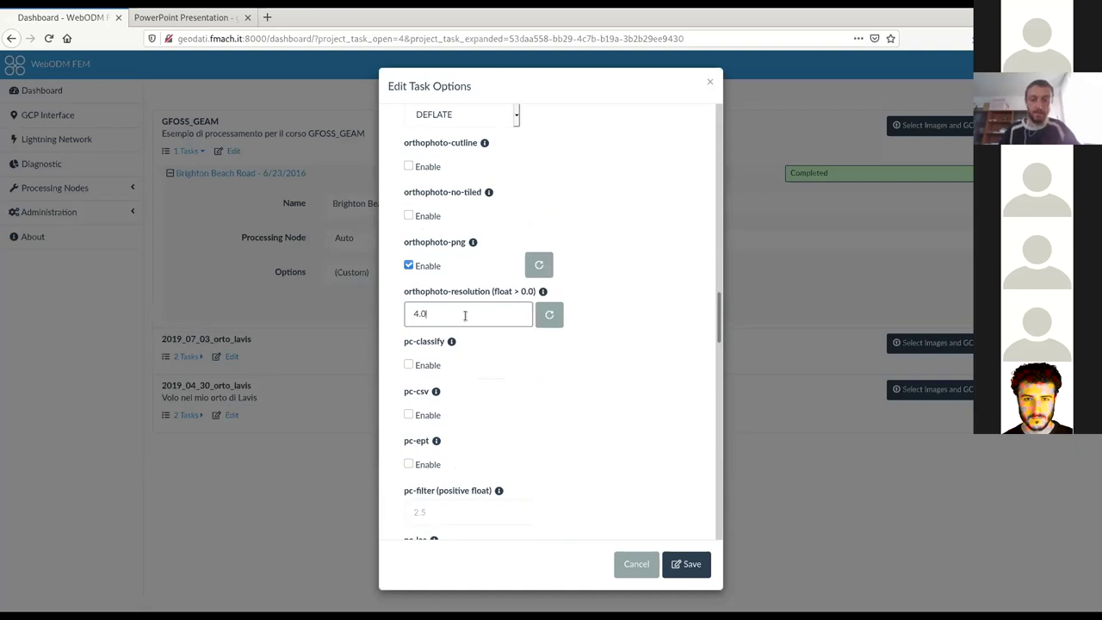
scroll(585, 447, down, 2)
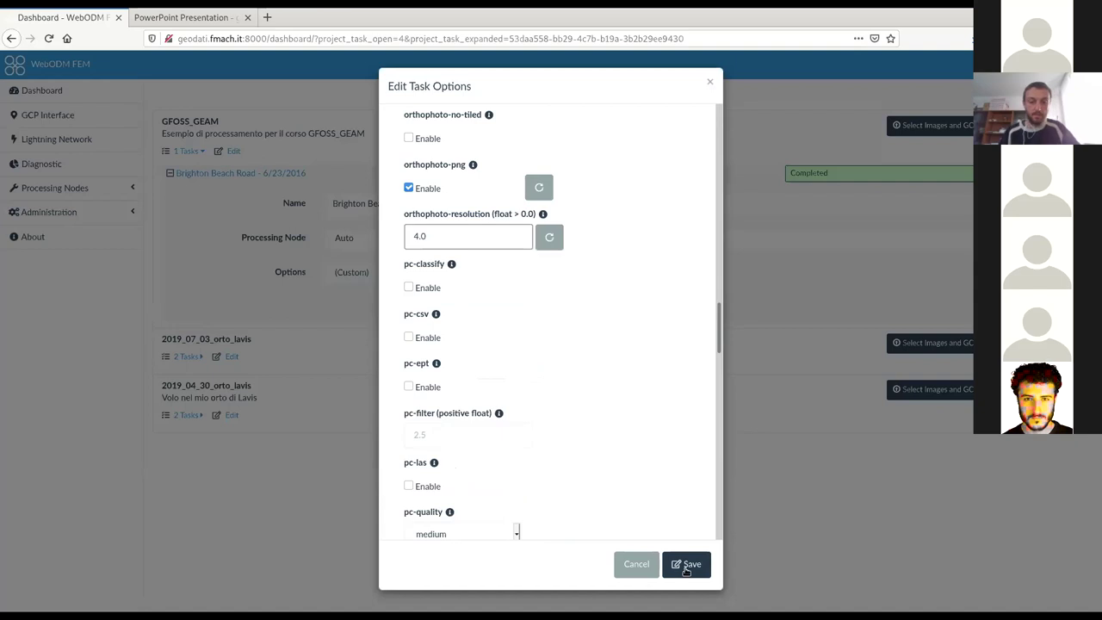
click(686, 566)
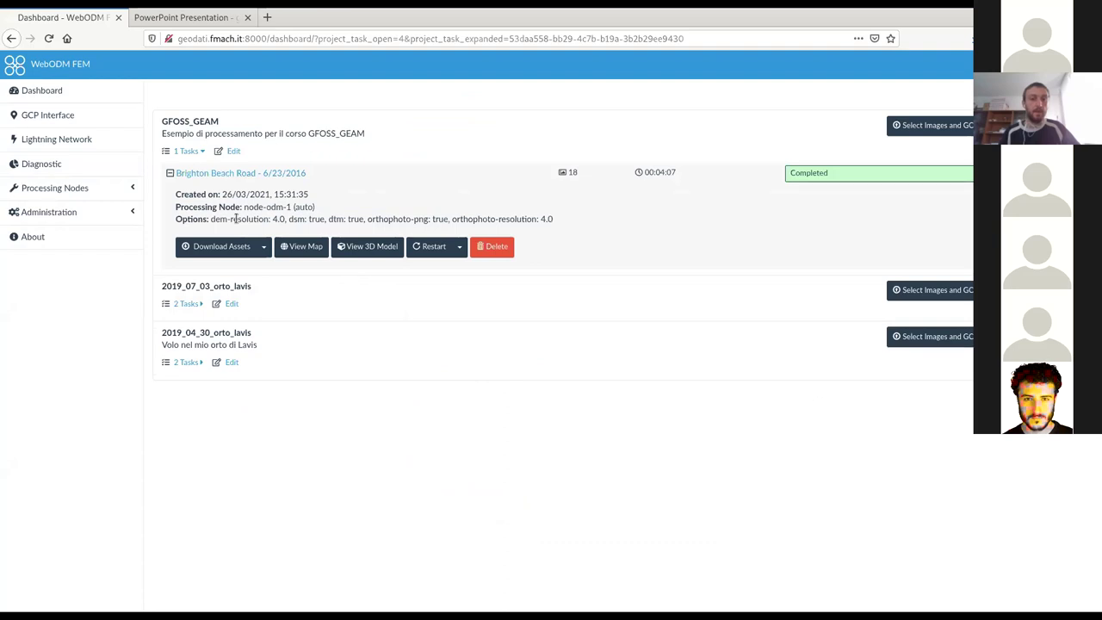
Check the orthophoto entries in the task's options summary and restart the Brighton Beach Road processing from the DEM stage
double_click(394, 219)
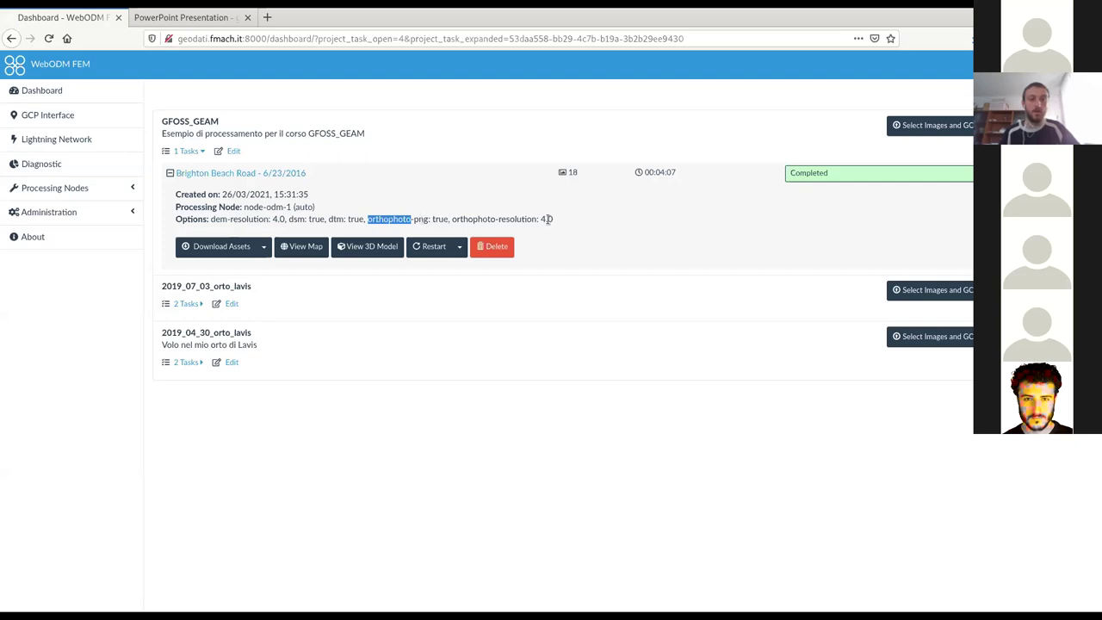
click(460, 248)
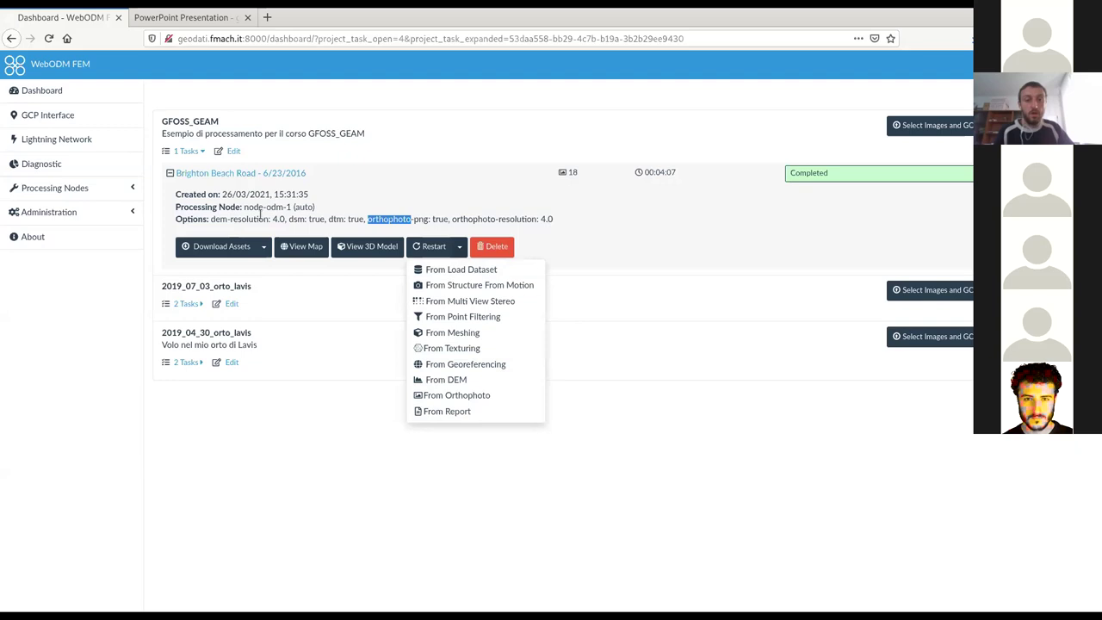
click(446, 380)
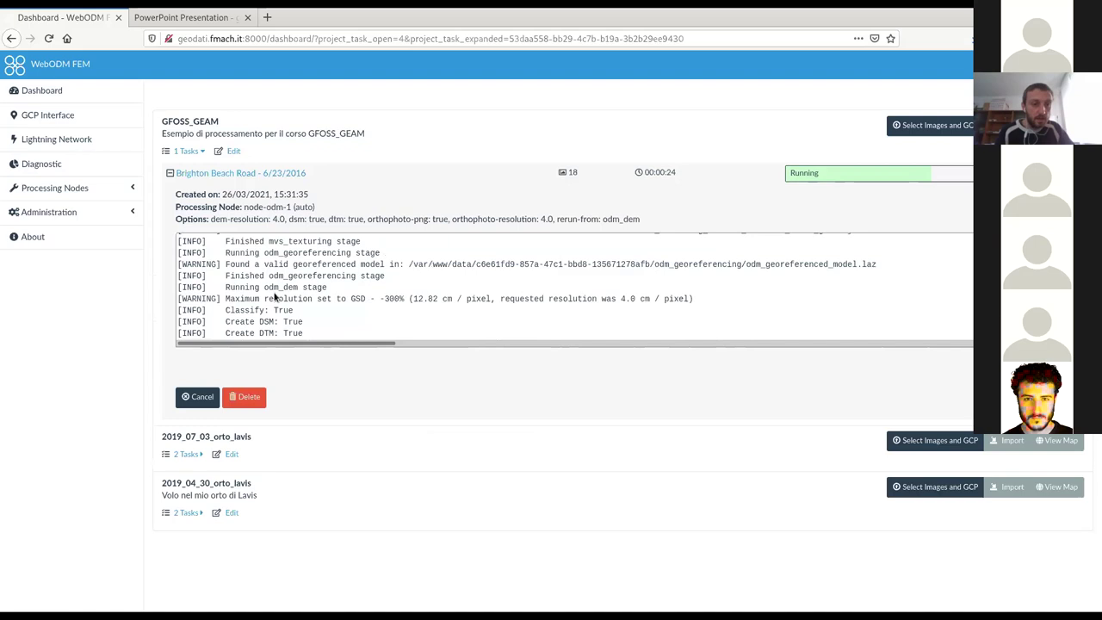
Follow the rerun's output log and list its downloadable assets, finishing on the "Esercizi – Scaricamento" slide of the presentation
drag(225, 287, 307, 288)
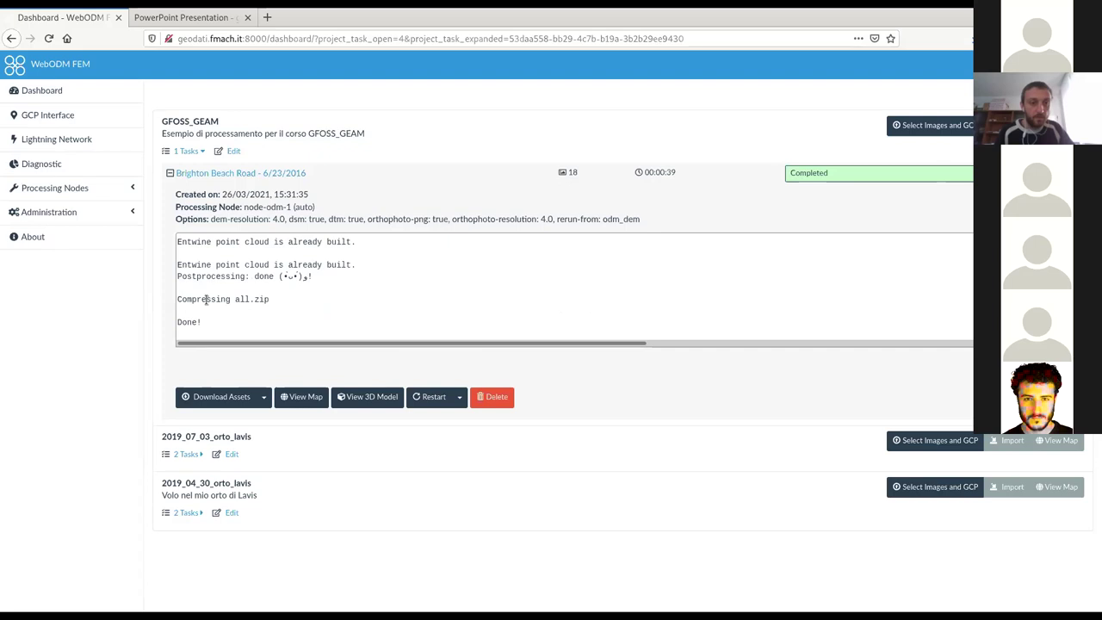
scroll(207, 299, up, 3)
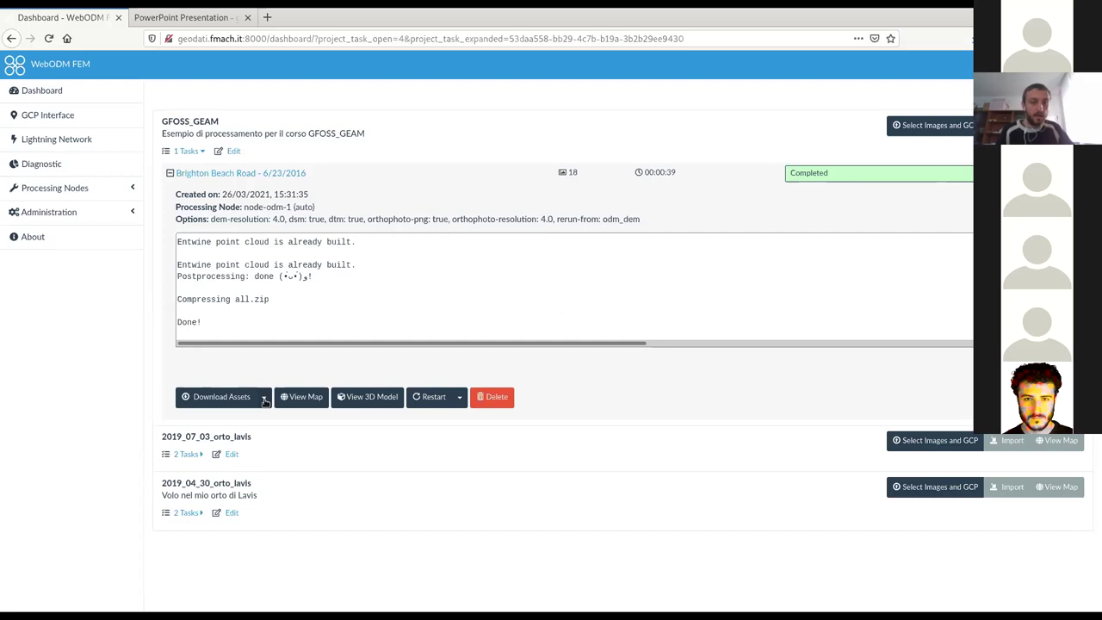
click(264, 397)
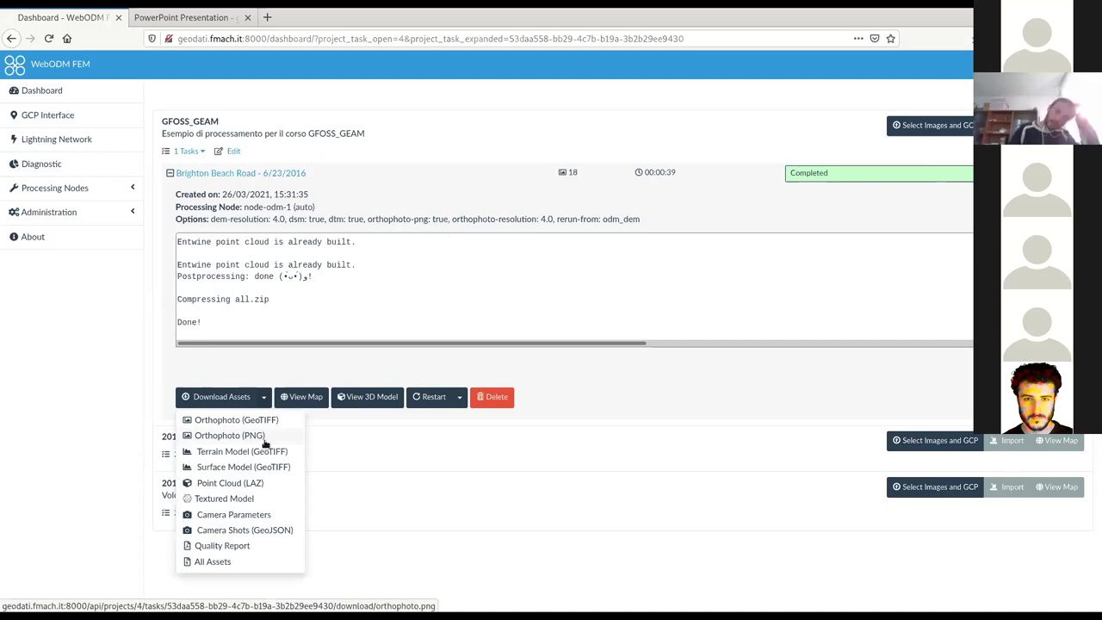
click(146, 16)
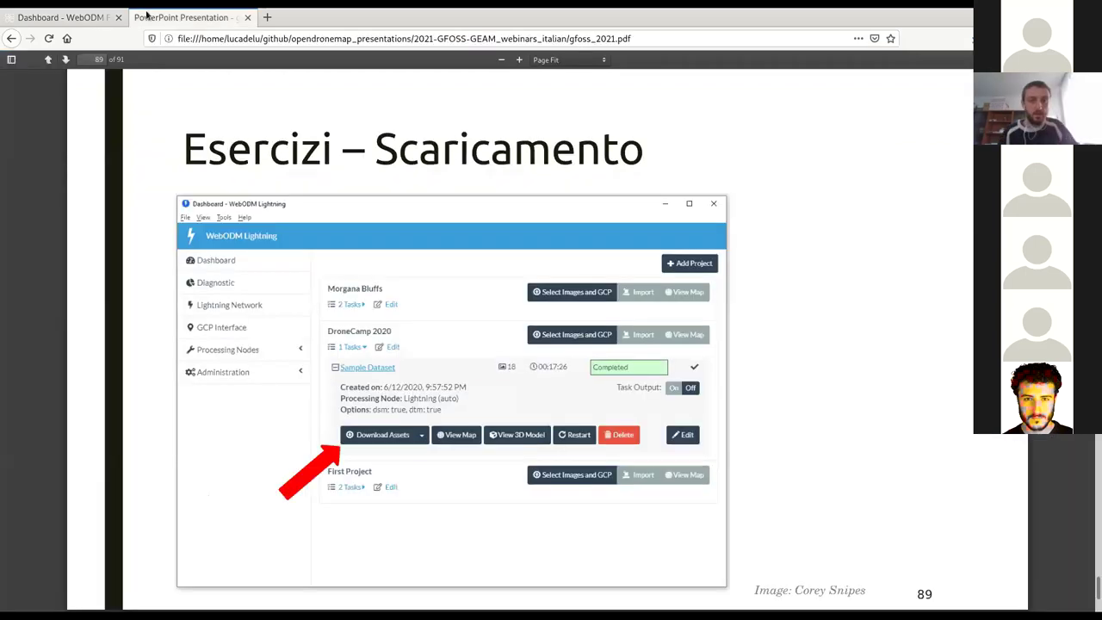
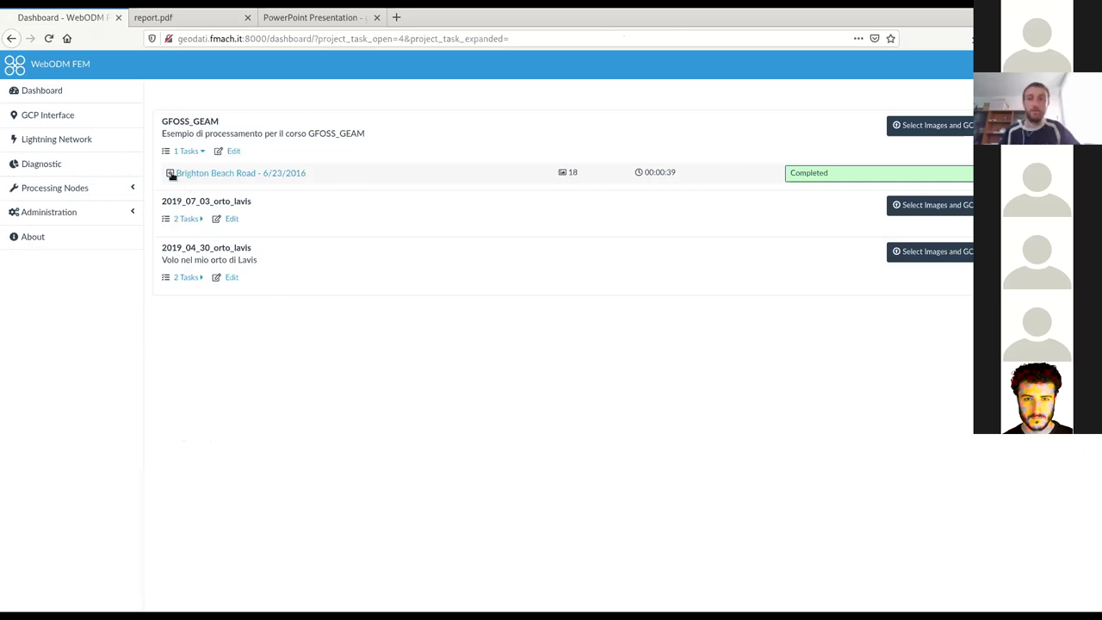
Collapse the GFOSS_GEAM tasks and expand the Immagini RGB task of the 2019_07_03_orto_lavis project
click(186, 151)
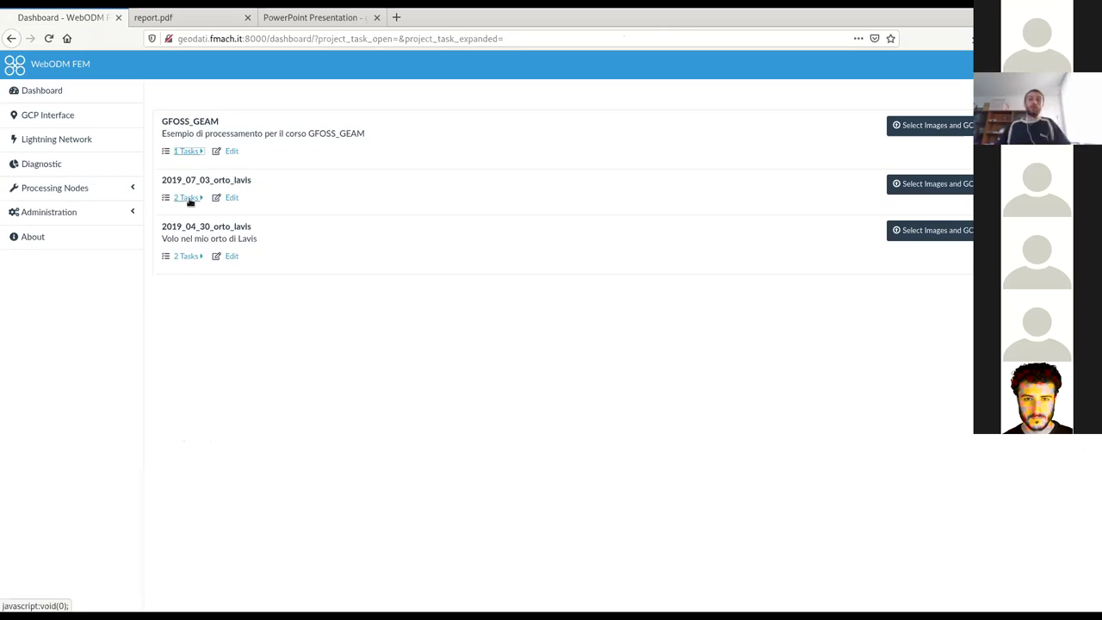
click(188, 198)
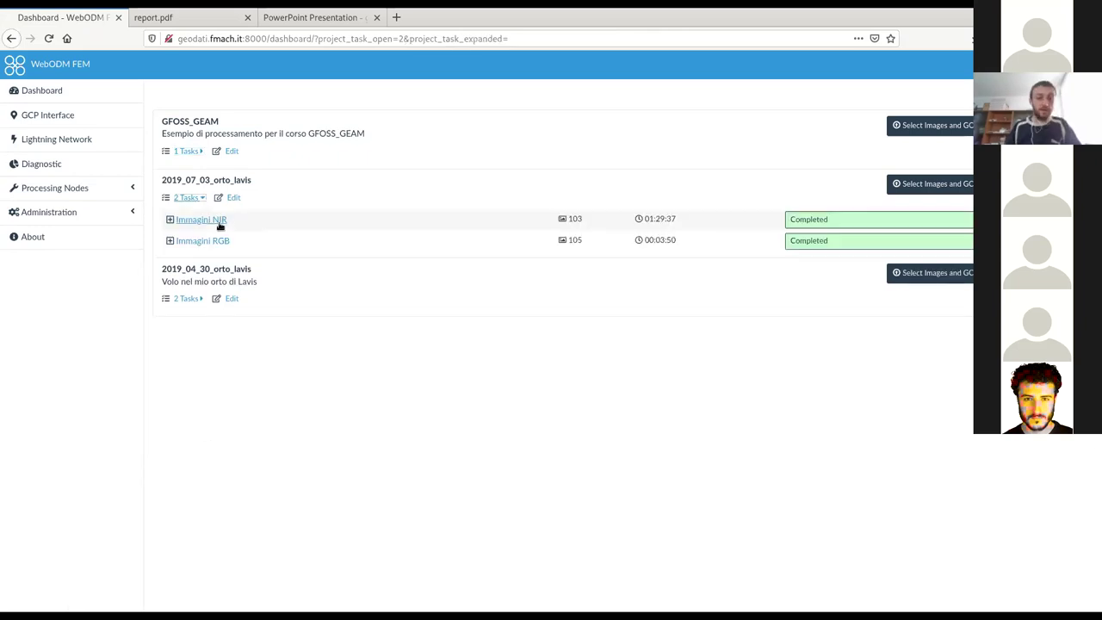
click(221, 241)
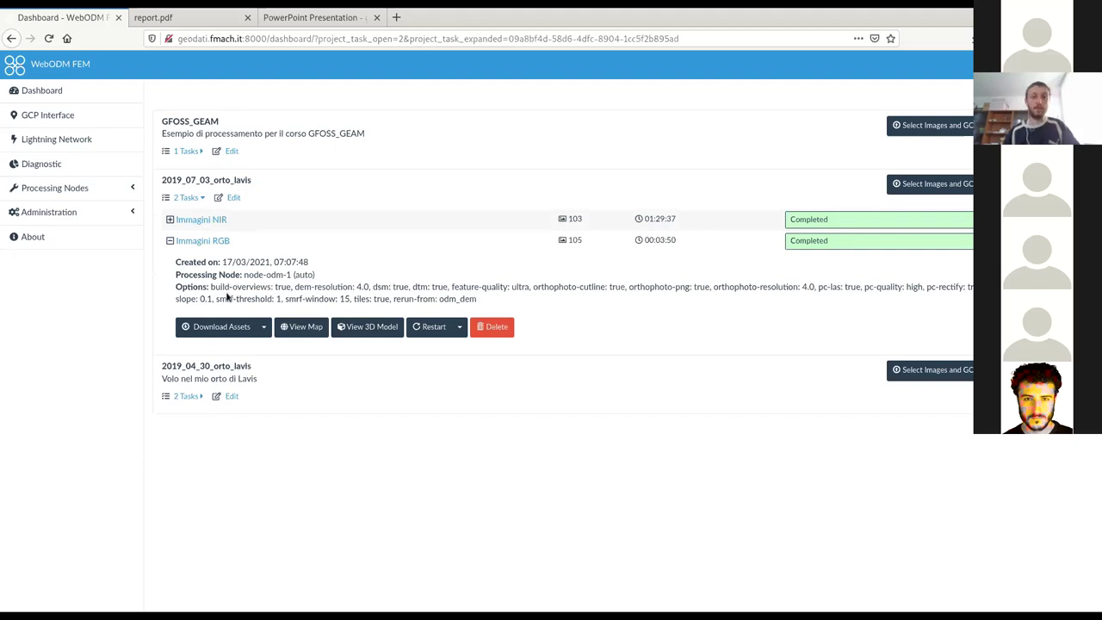
Highlight the build-overviews entry in the Immagini RGB task's options to examine that setting
double_click(226, 287)
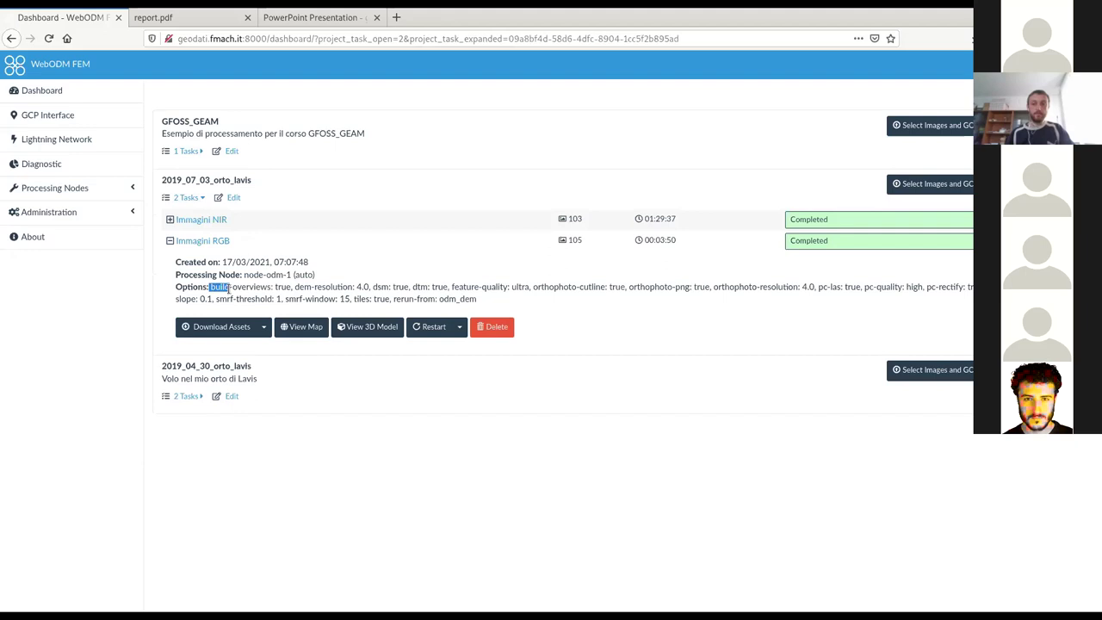
click(441, 297)
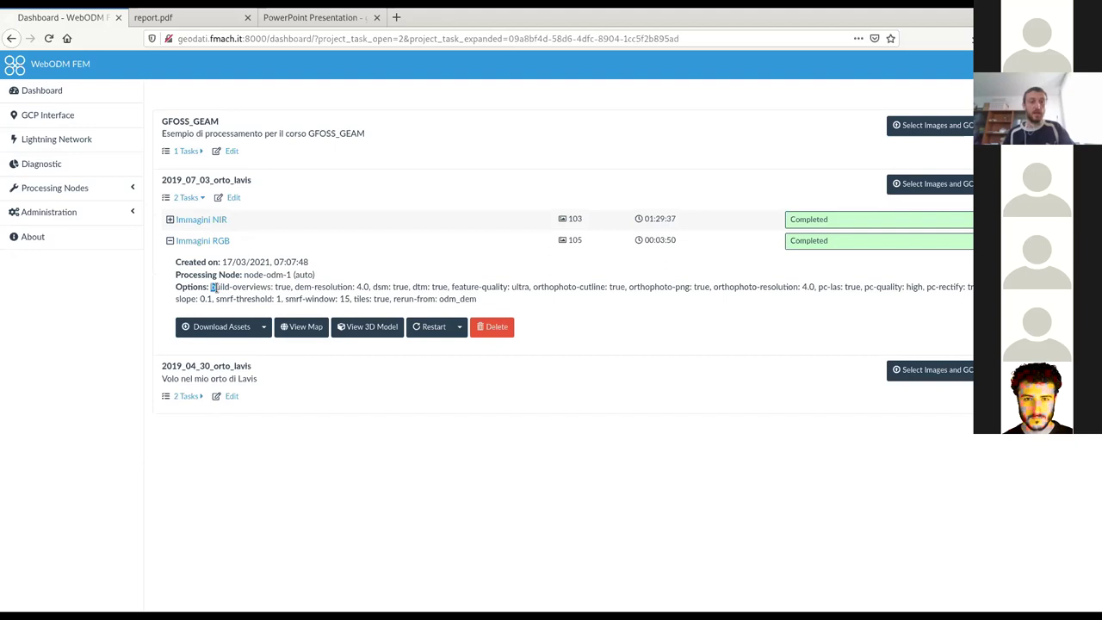
drag(212, 287, 290, 287)
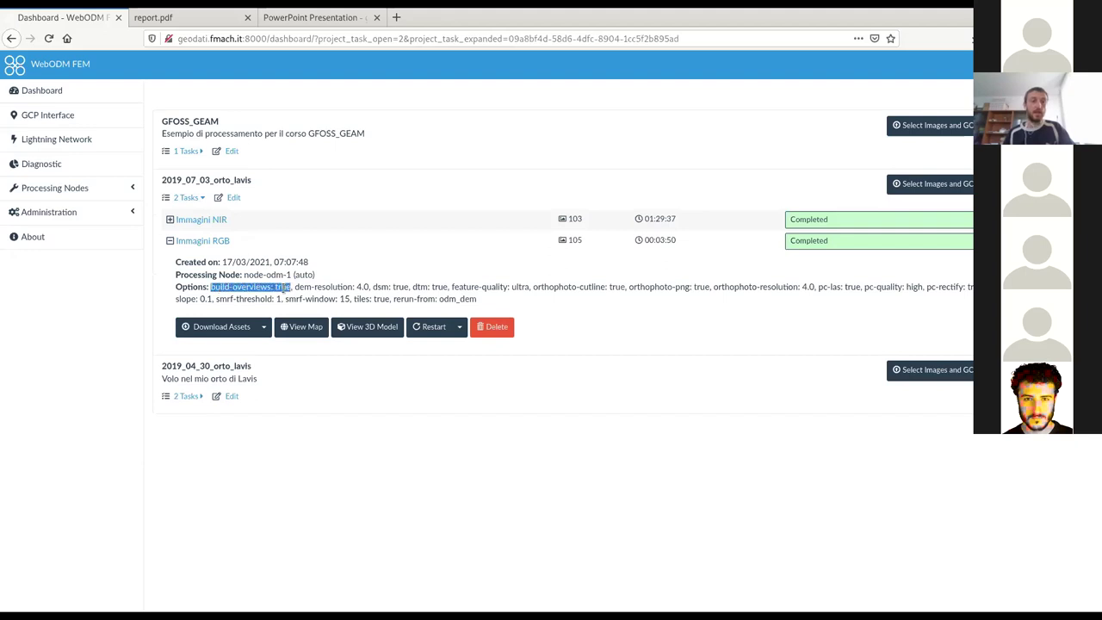
click(289, 287)
drag(289, 288, 211, 286)
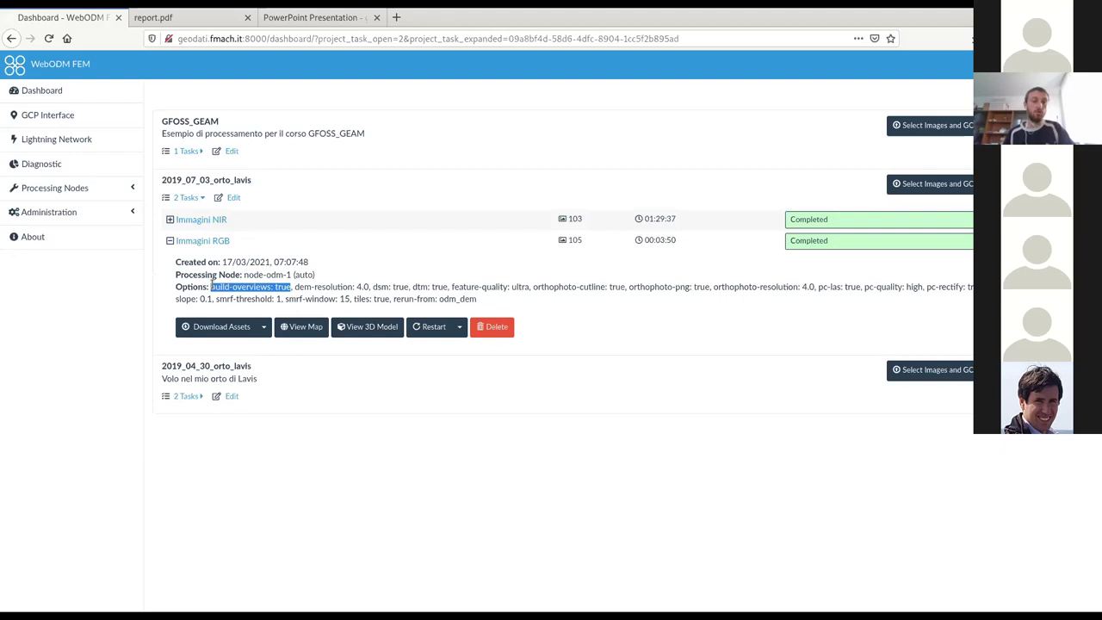
drag(211, 287, 225, 291)
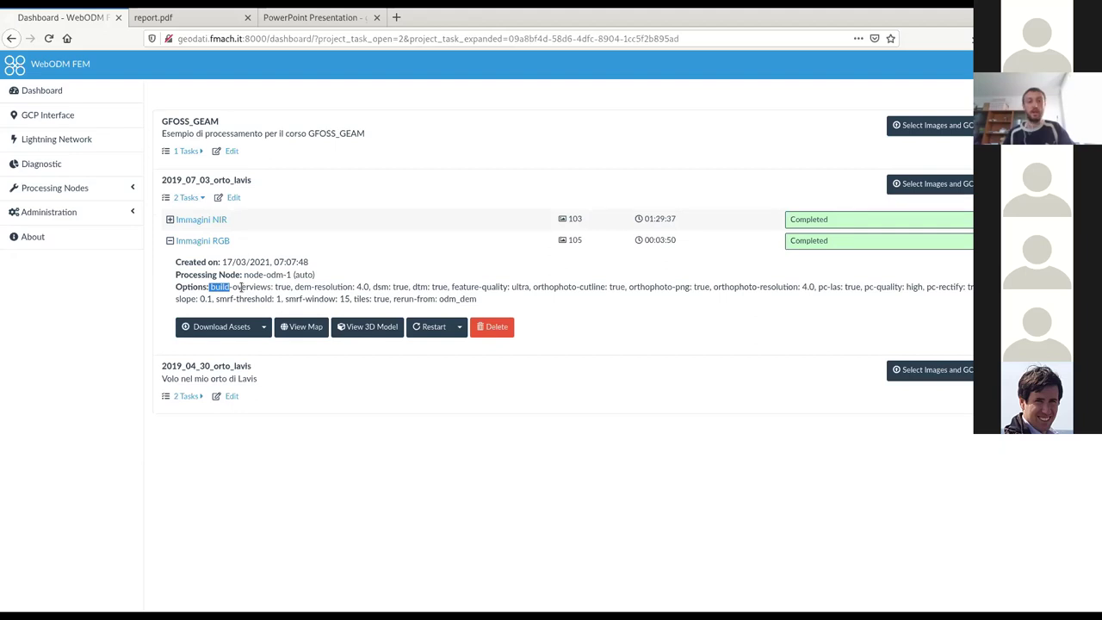
double_click(252, 288)
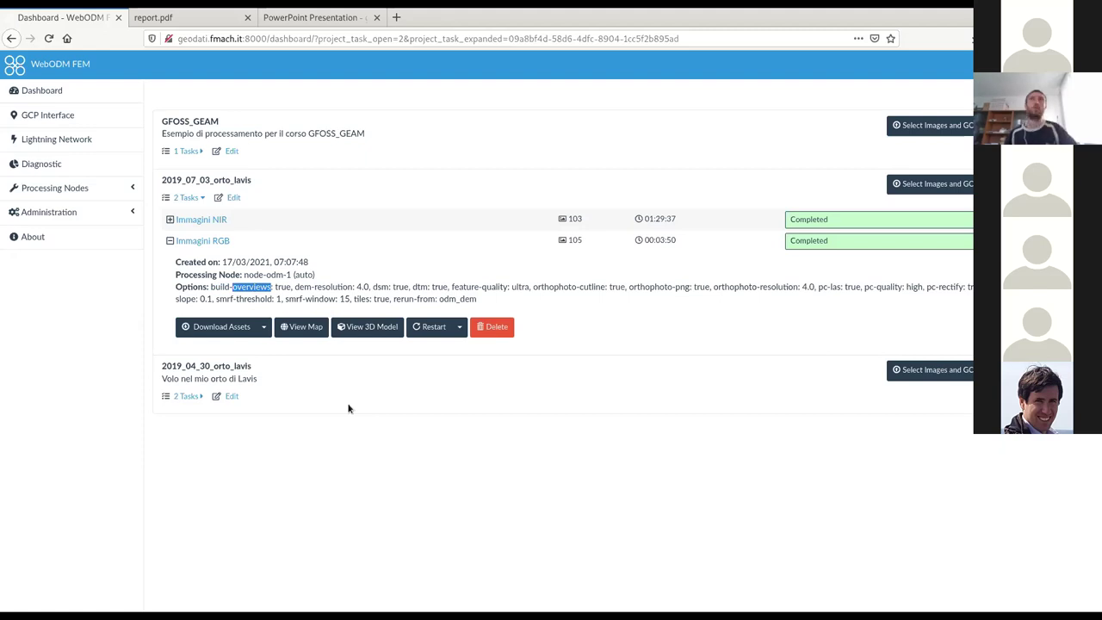
Highlight the feature-quality and orthophoto-cutline entries in the Immagini RGB task's options to examine these settings
click(452, 290)
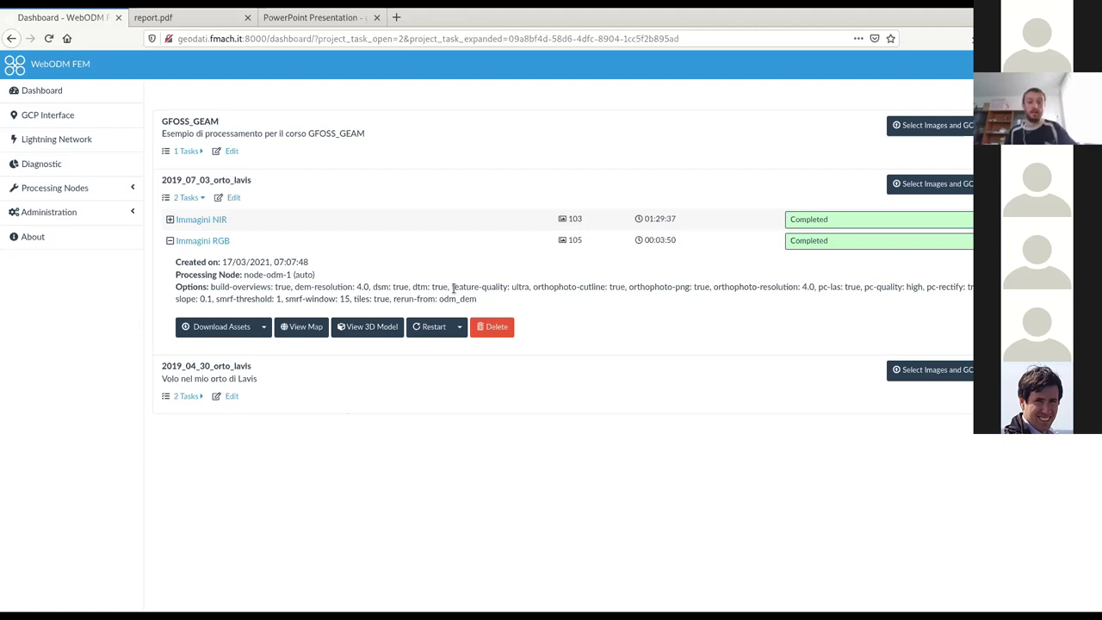
drag(452, 289, 498, 292)
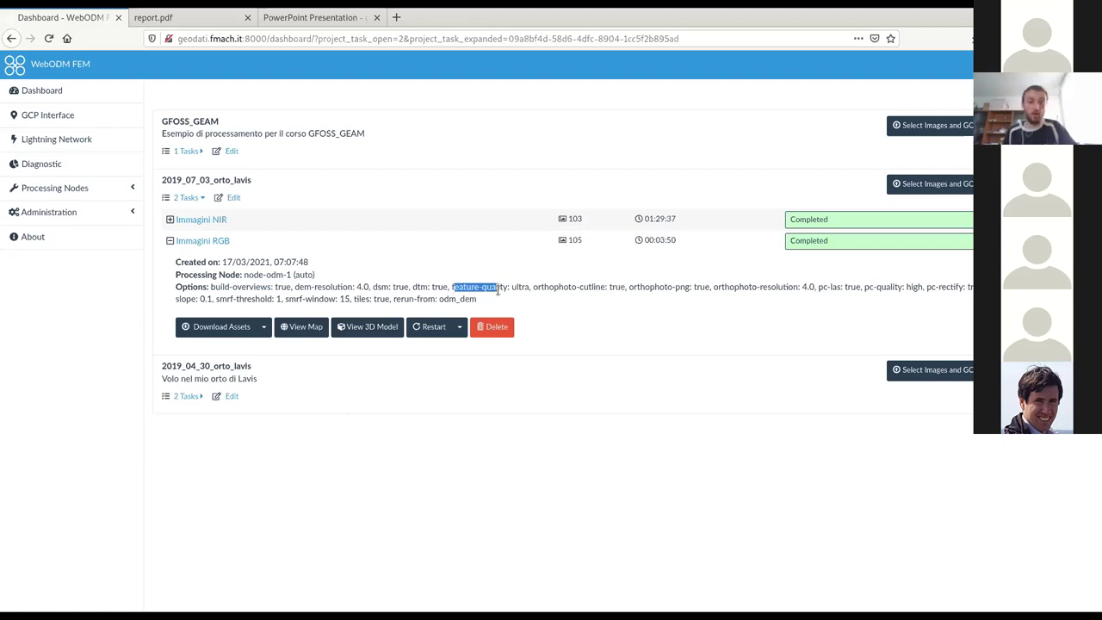
drag(498, 292, 479, 290)
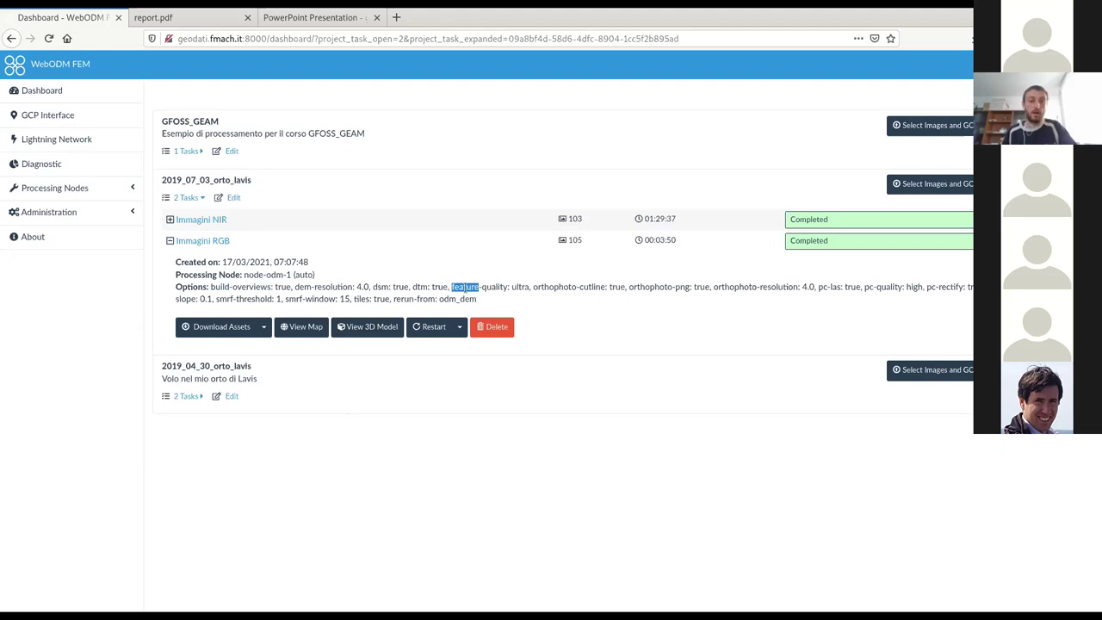
double_click(521, 287)
drag(533, 287, 626, 287)
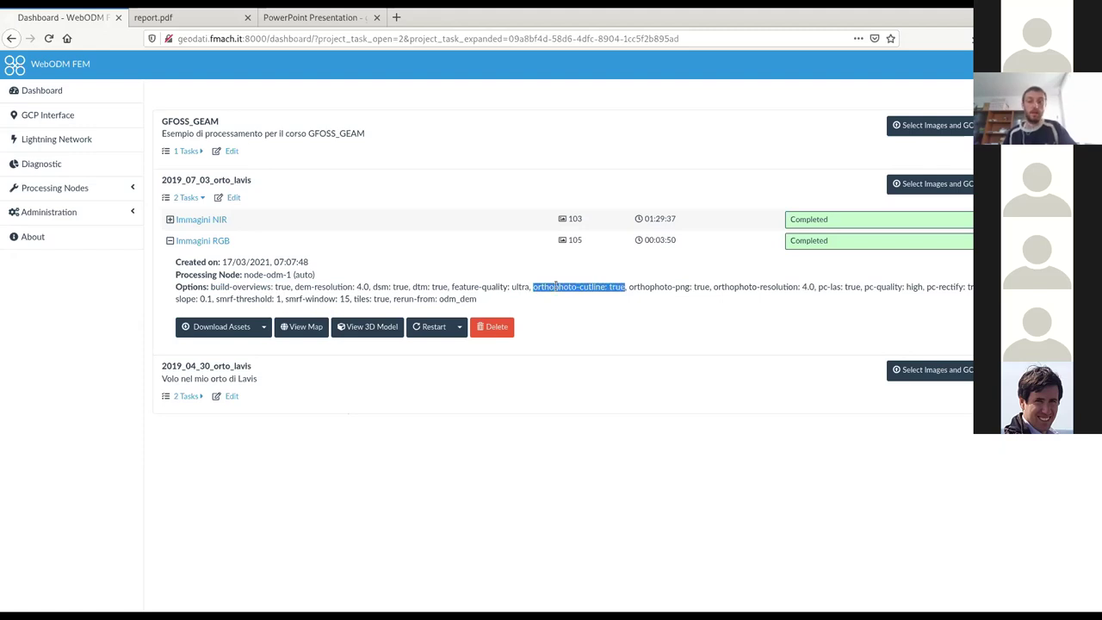
double_click(592, 287)
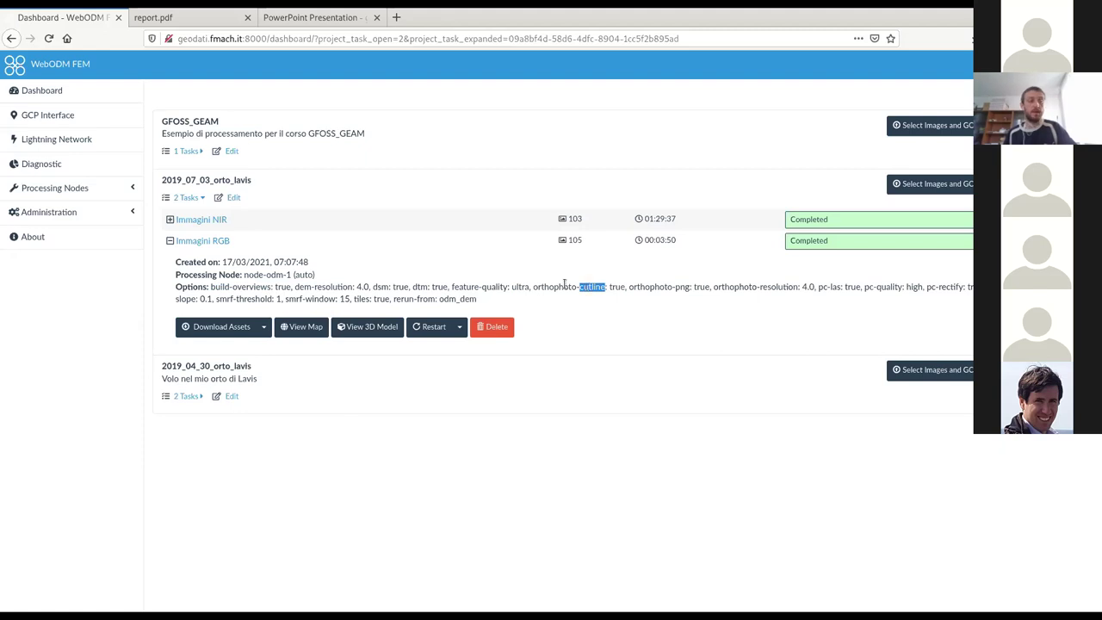
Highlight the point-cloud entries pc-las, pc-quality and pc-rectify in the options, extending the last highlight through smrf-window
click(822, 289)
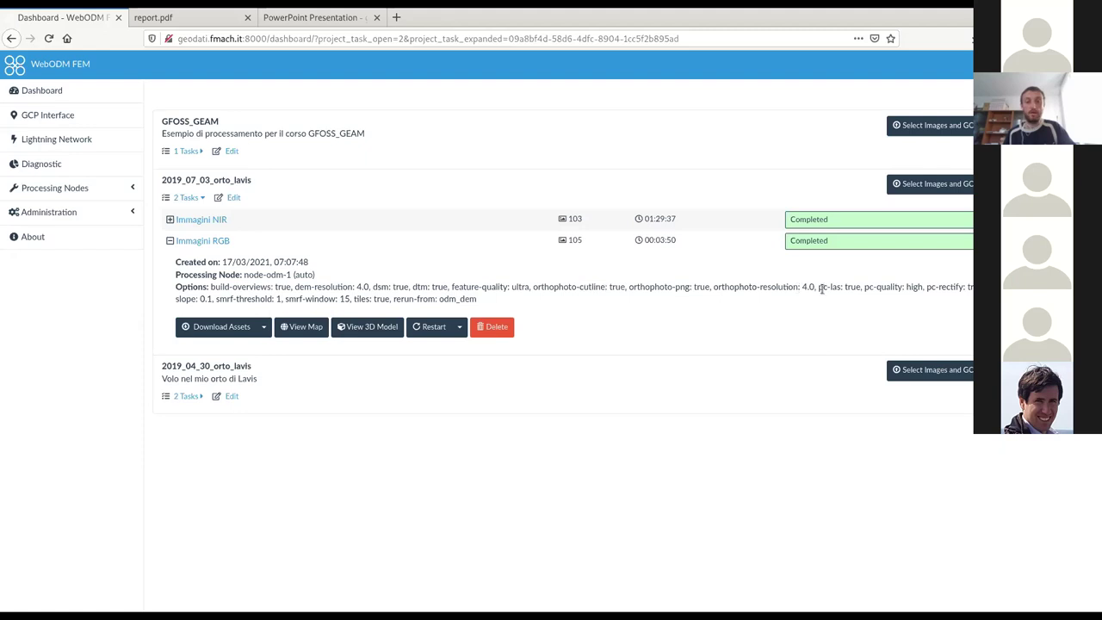
drag(819, 290, 841, 291)
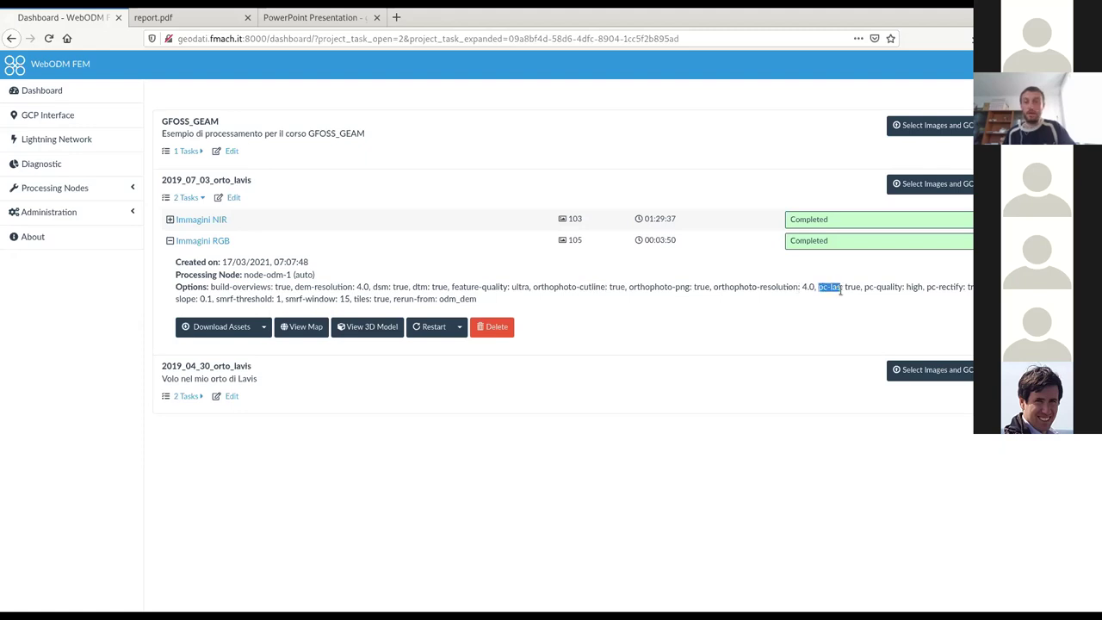
double_click(888, 287)
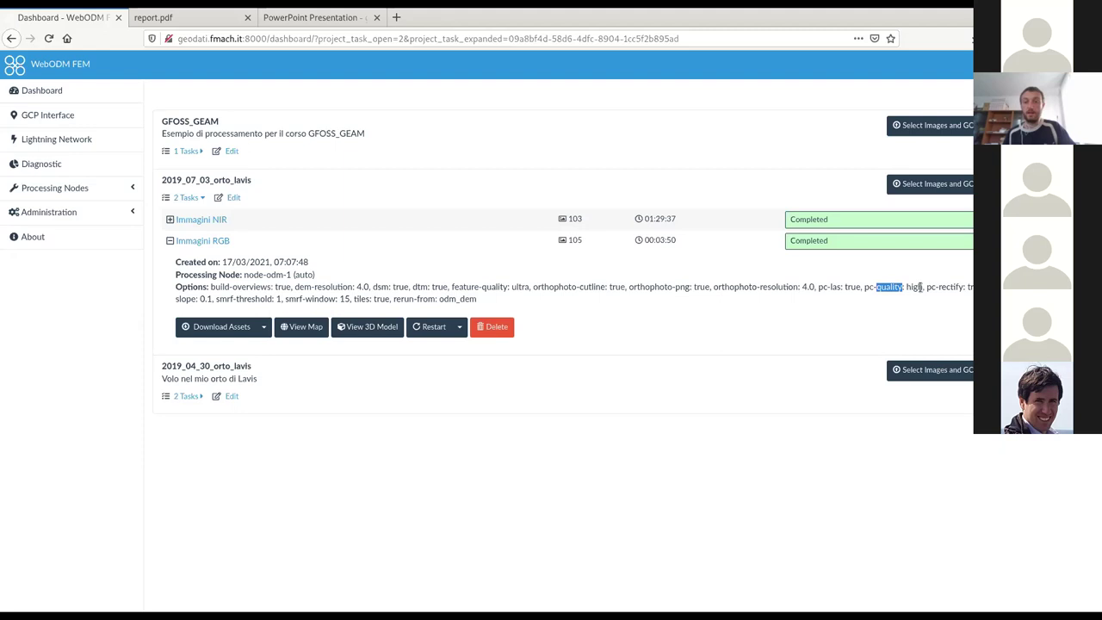
drag(927, 287, 961, 288)
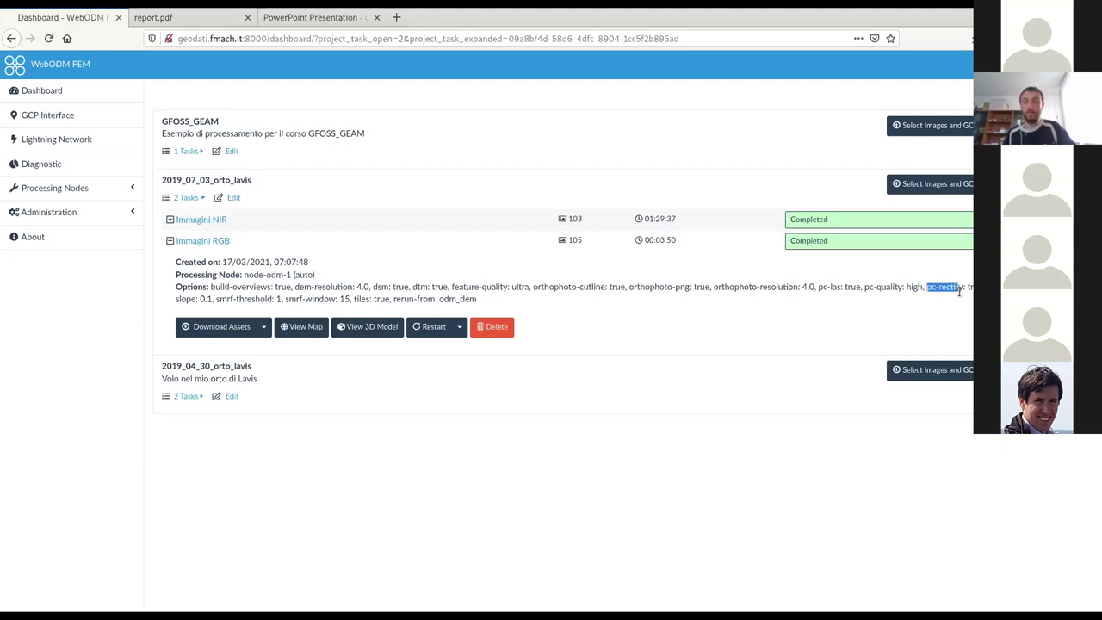
drag(960, 291, 722, 303)
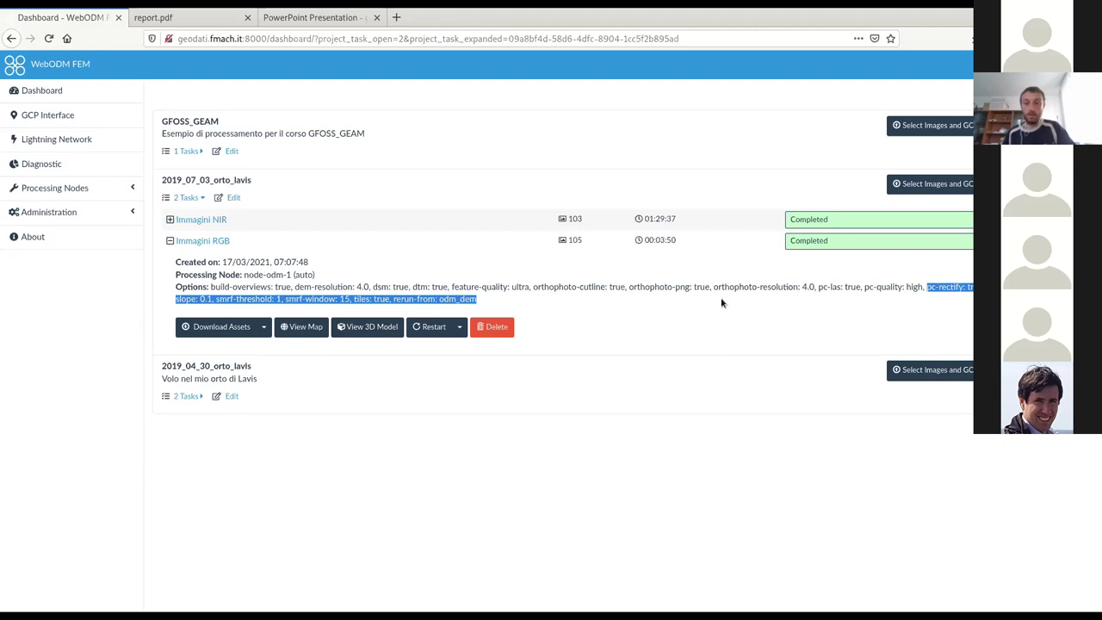
drag(722, 302, 352, 300)
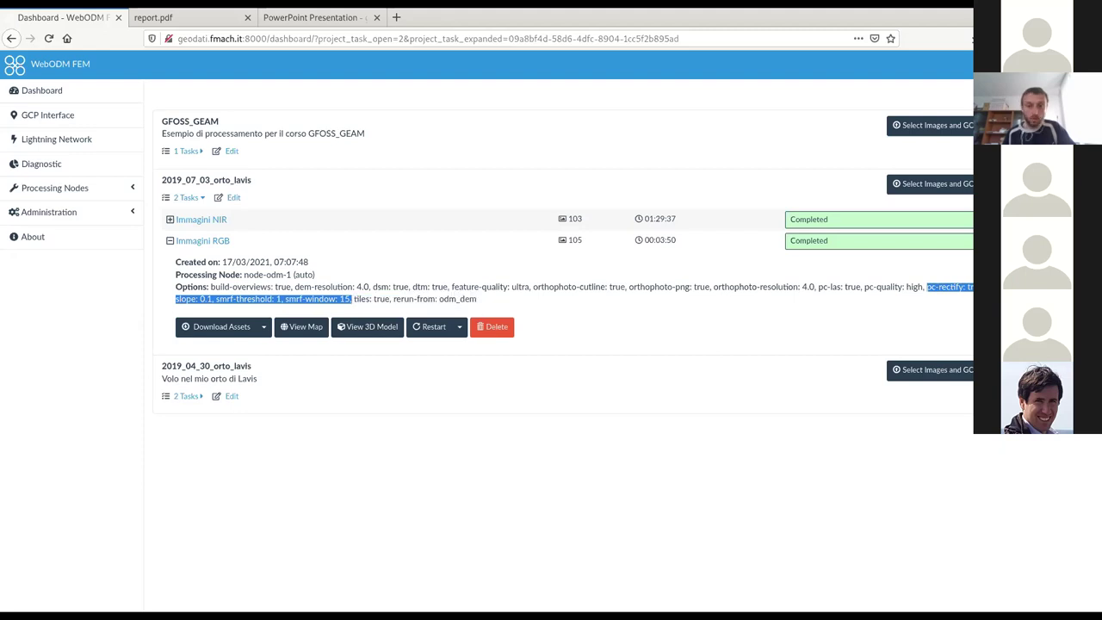
click(942, 287)
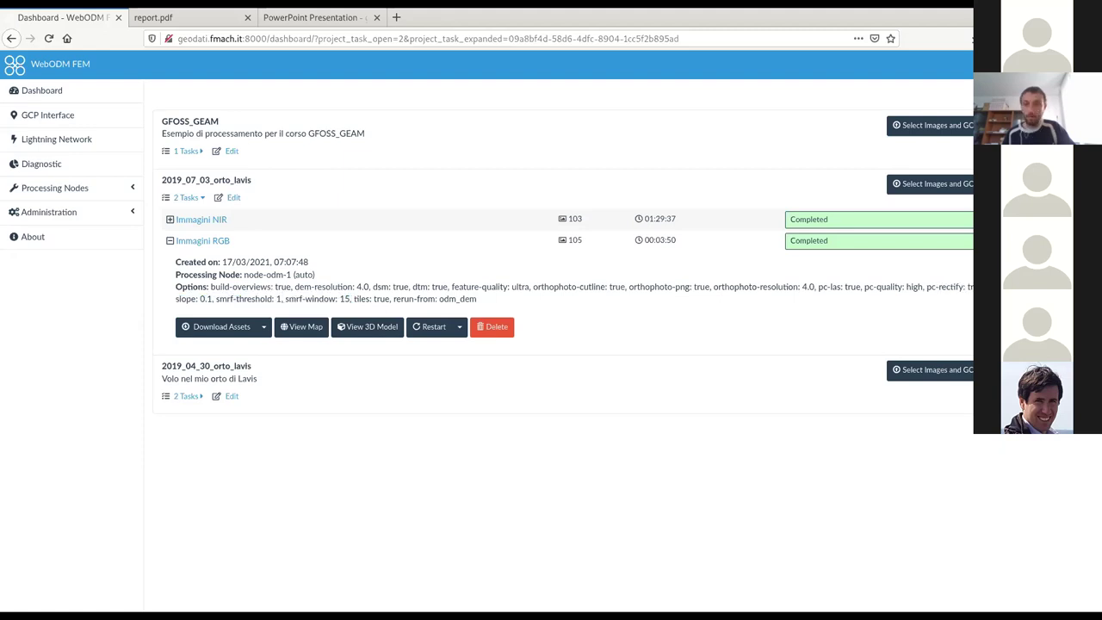
Highlight the slope, smrf-threshold and smrf-window entries in the options, followed by the tiles entry
drag(176, 299, 351, 299)
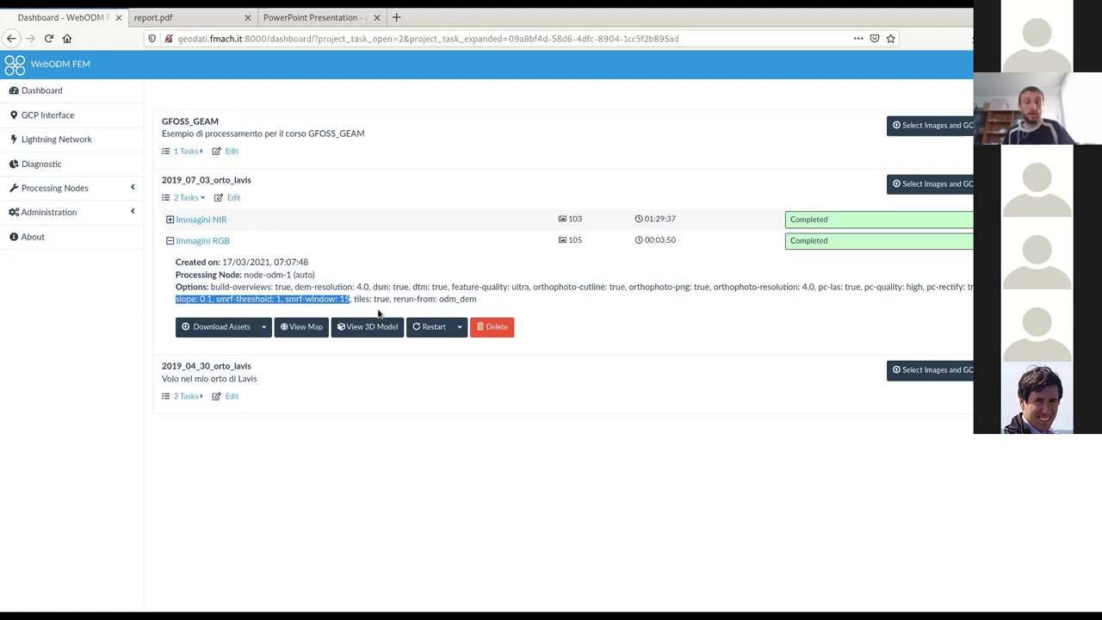
click(354, 299)
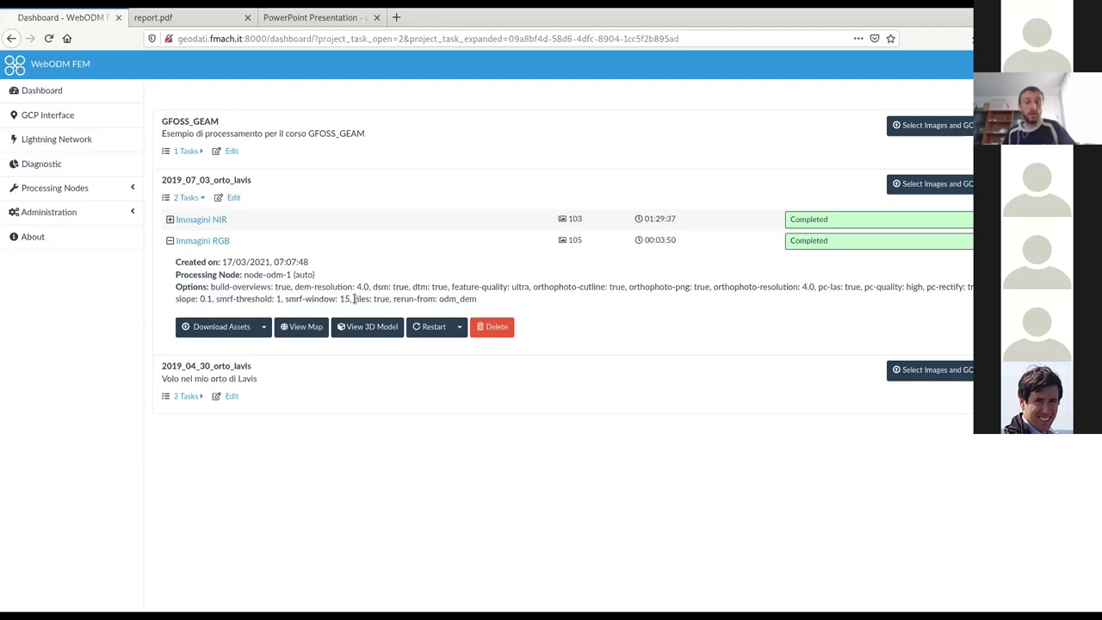
double_click(376, 299)
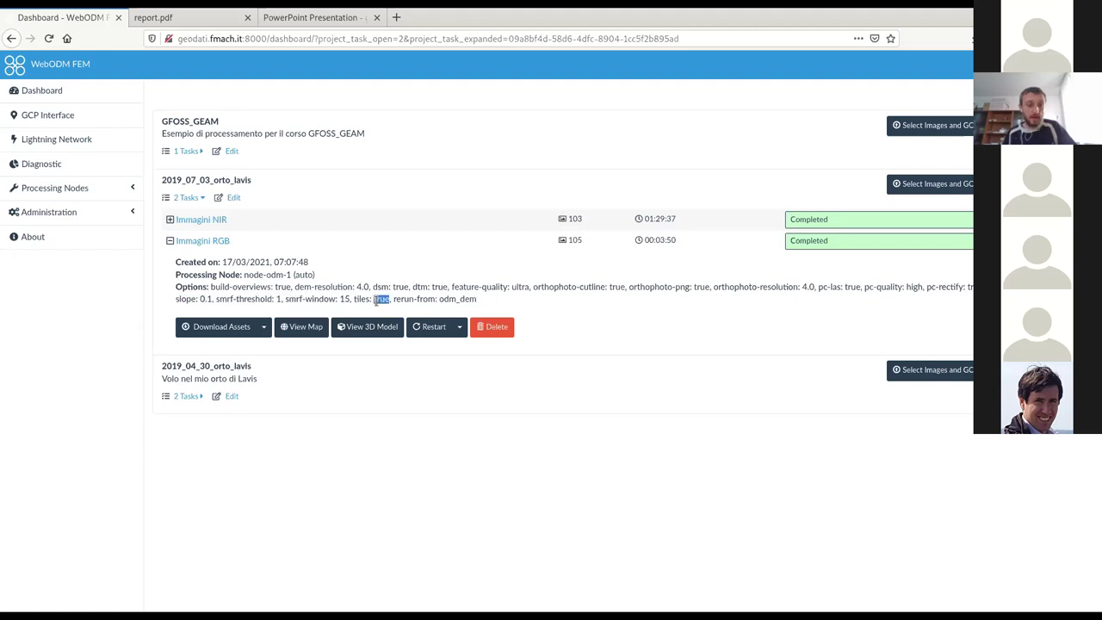
click(353, 298)
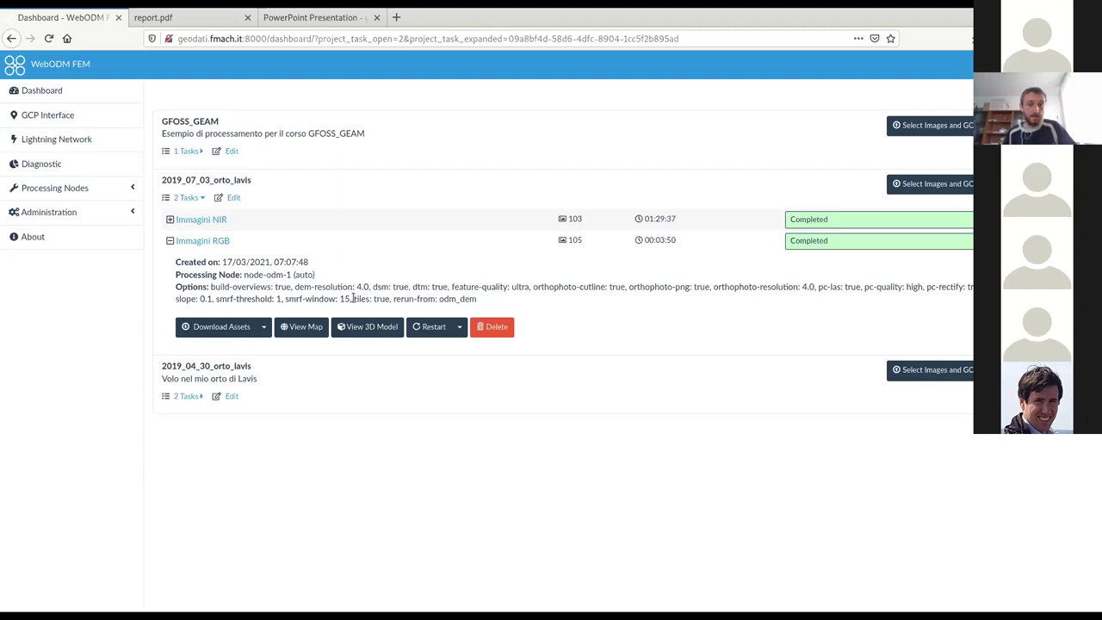
drag(354, 298, 388, 301)
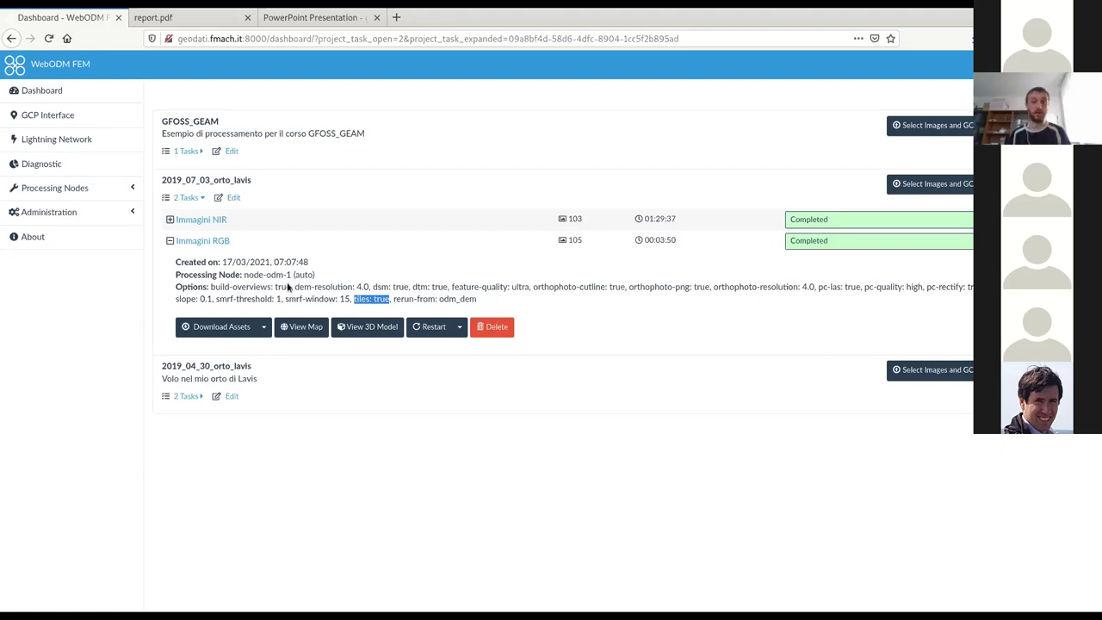
List the Immagini RGB task's downloadable assets and open its map, keeping the dashboard available in a second tab
click(249, 328)
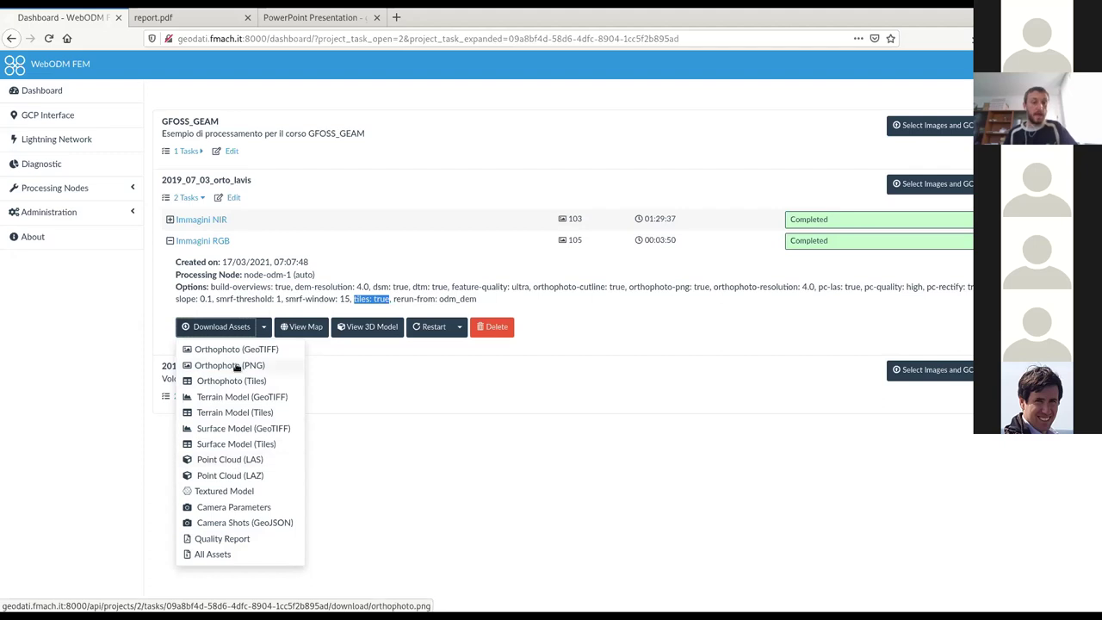
click(215, 555)
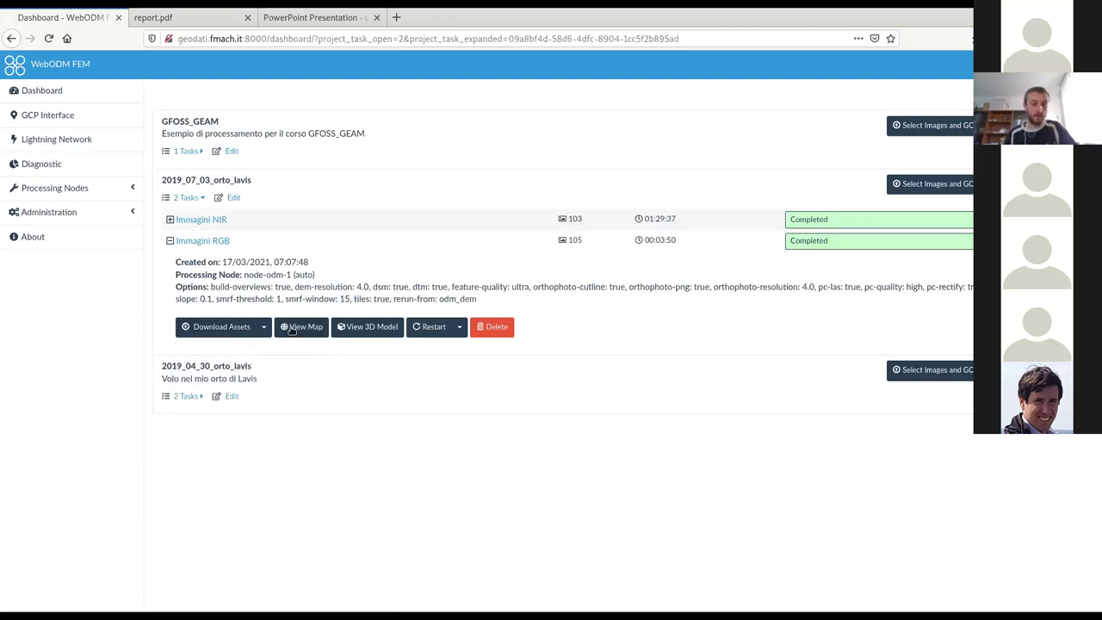
middle_click(292, 330)
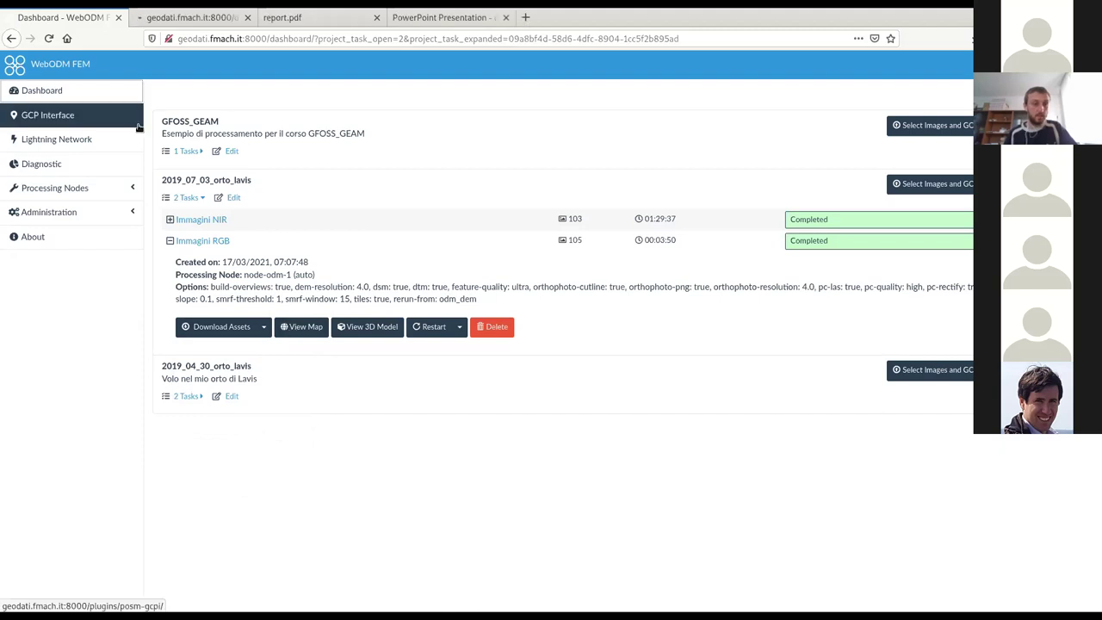
click(298, 326)
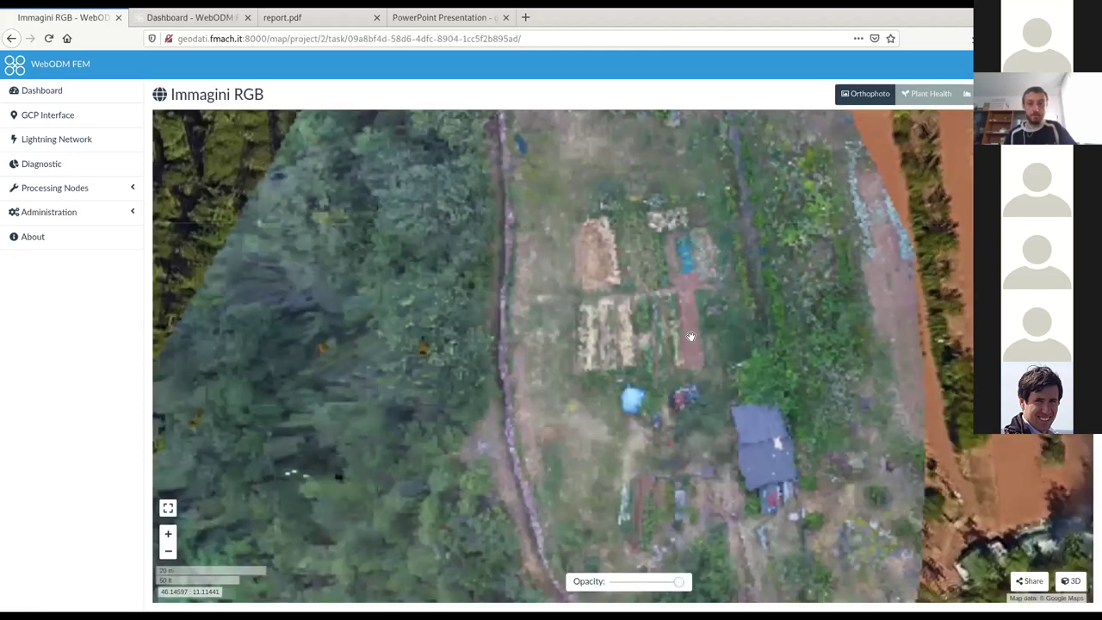
Examine the vegetable garden beds up close in the Immagini RGB orthophoto
drag(691, 336, 495, 317)
scroll(495, 317, up, 1)
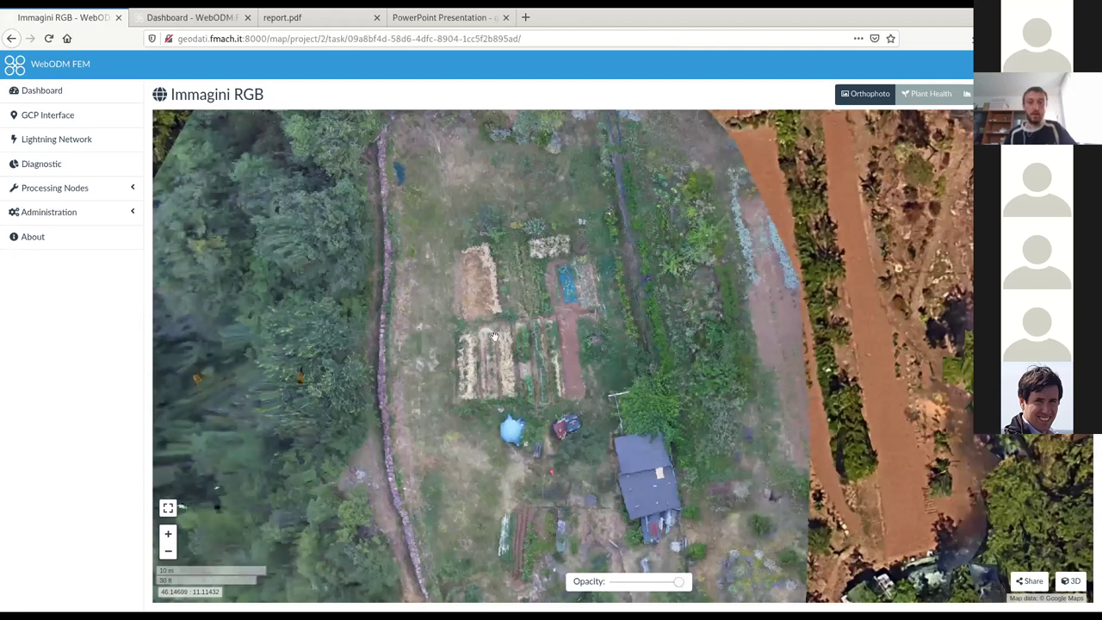
scroll(493, 259, up, 1)
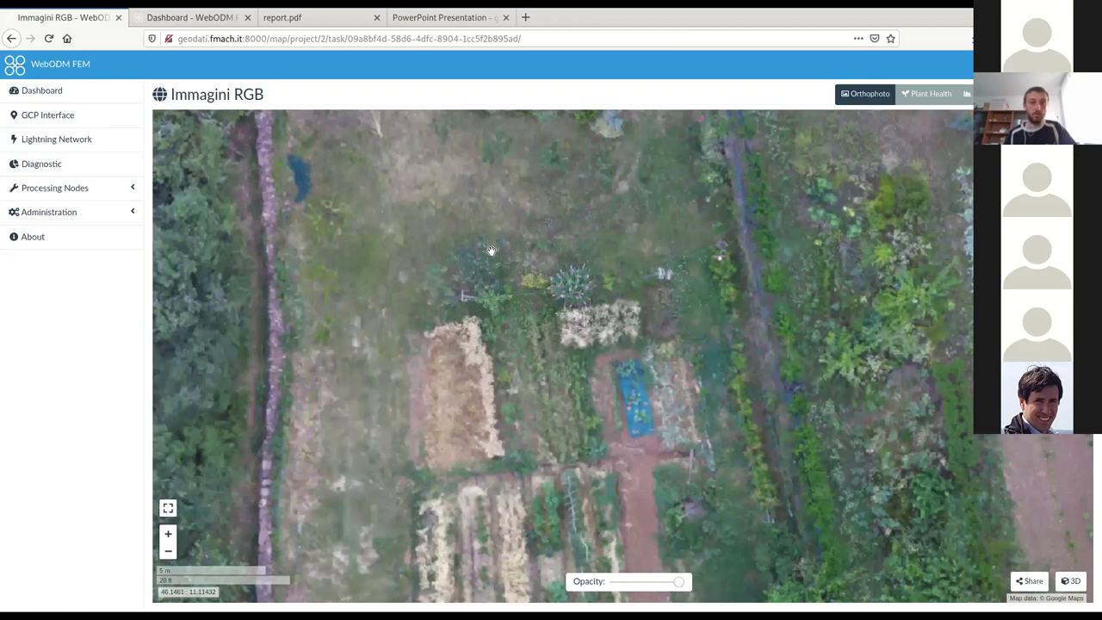
drag(560, 489, 525, 377)
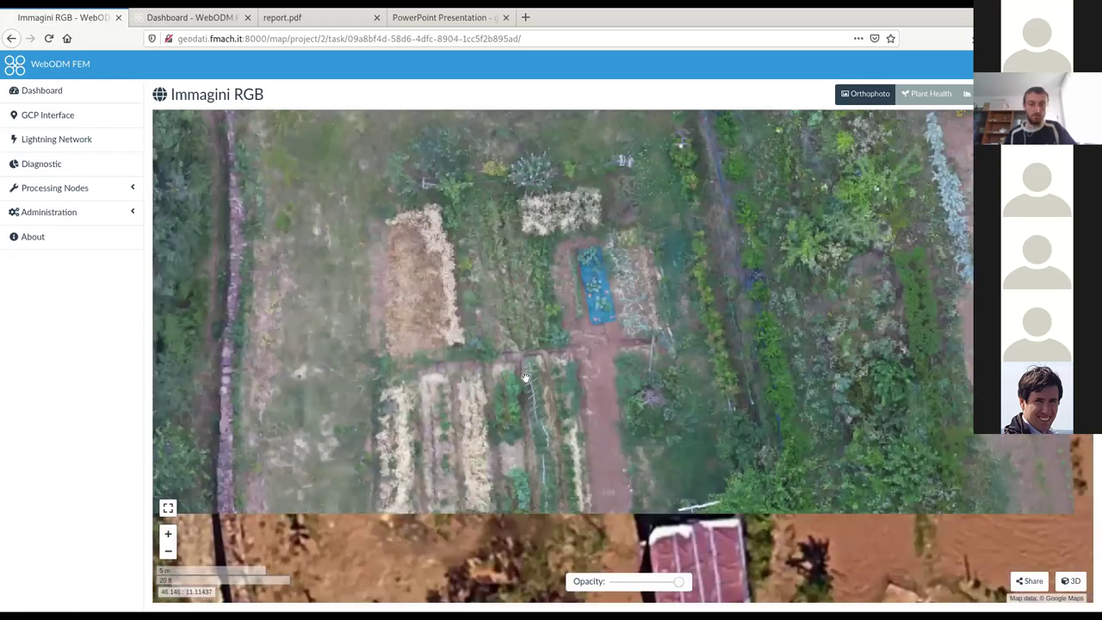
scroll(526, 377, up, 1)
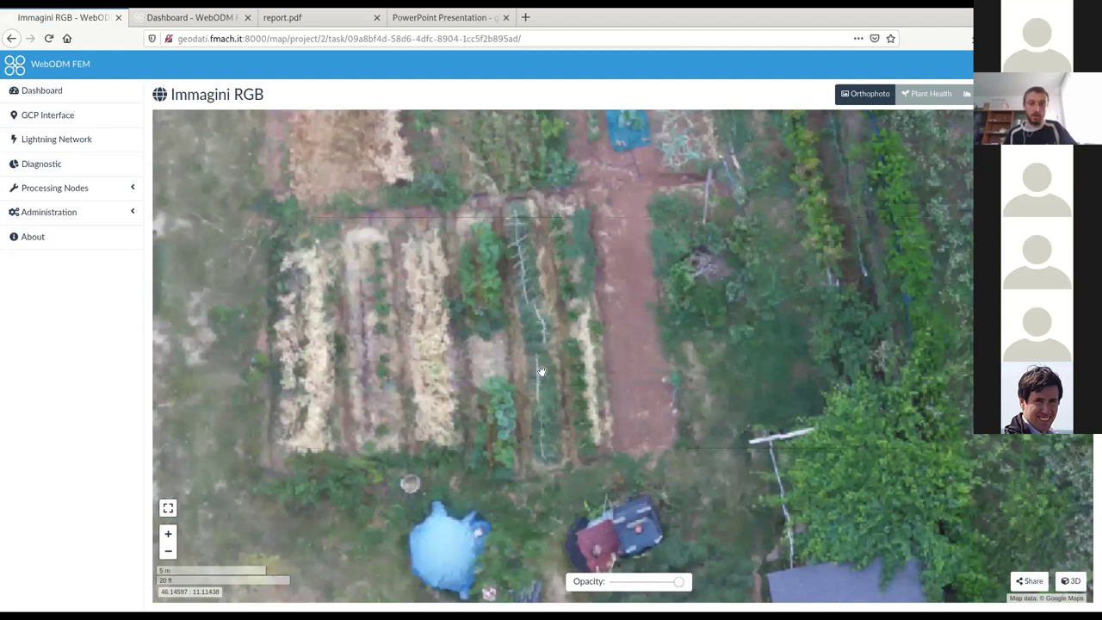
scroll(542, 372, up, 1)
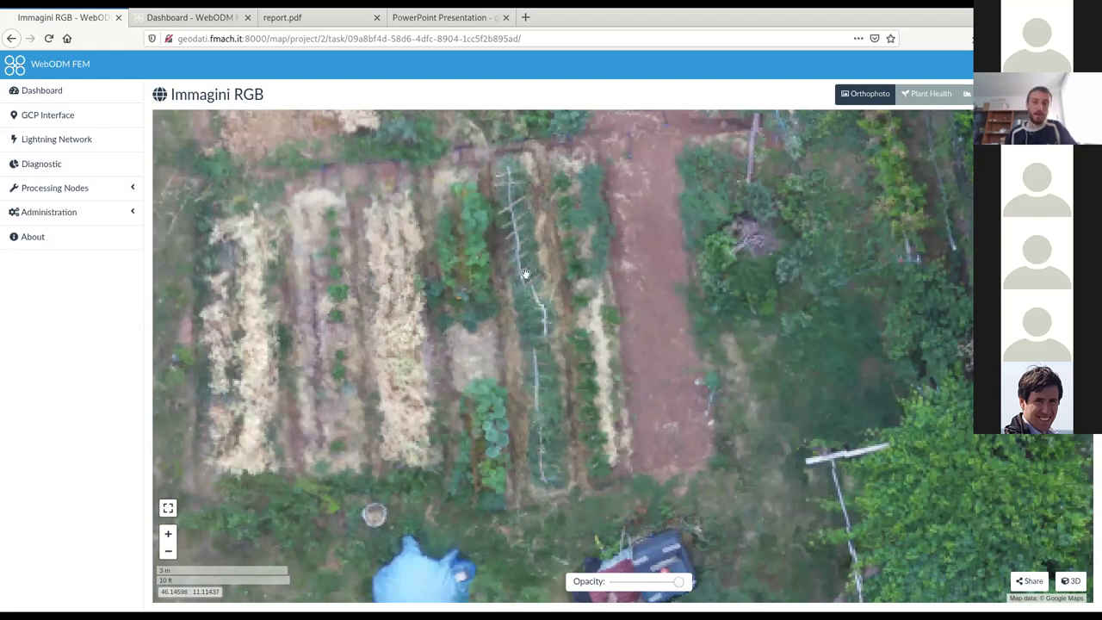
Inspect the shed and the blue-covered object below the garden beds, finishing on an overview of the plot
scroll(526, 274, down, 1)
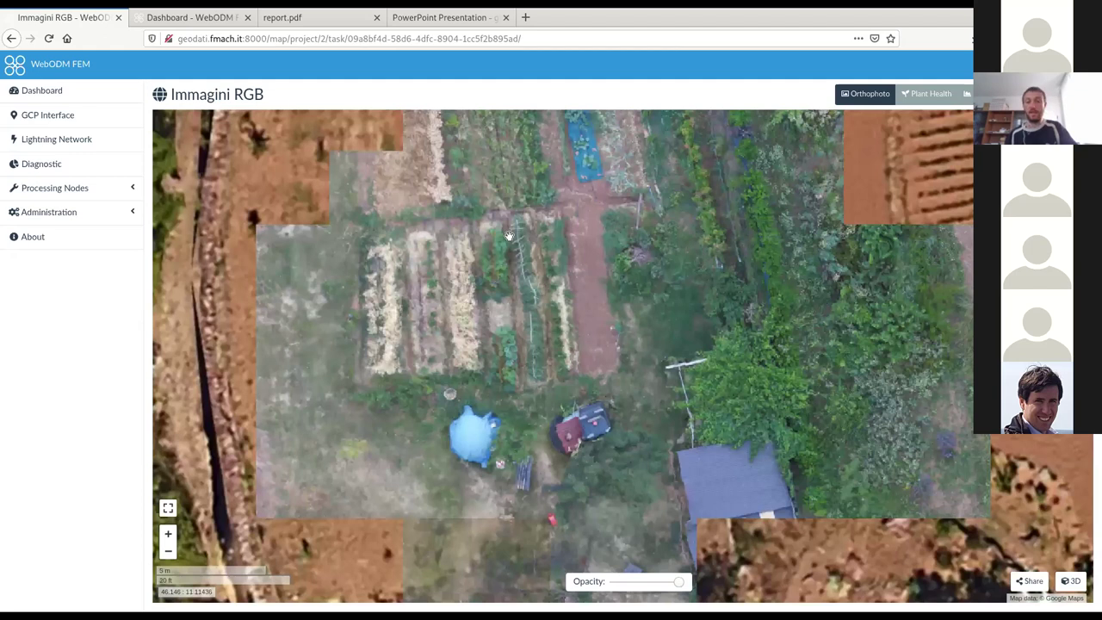
drag(519, 379, 517, 270)
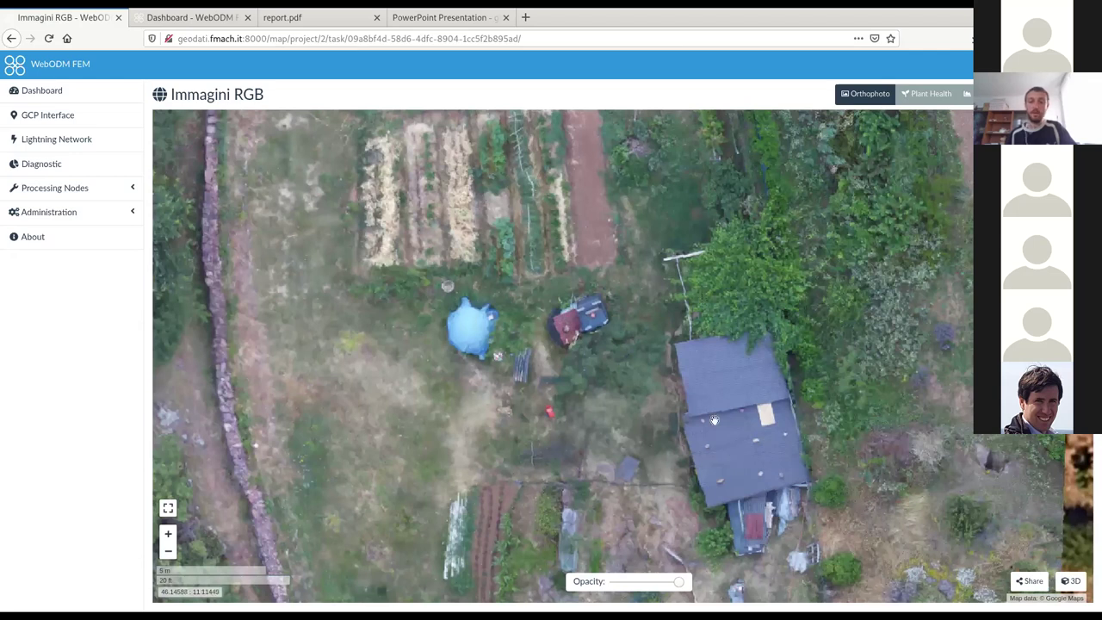
scroll(714, 420, up, 1)
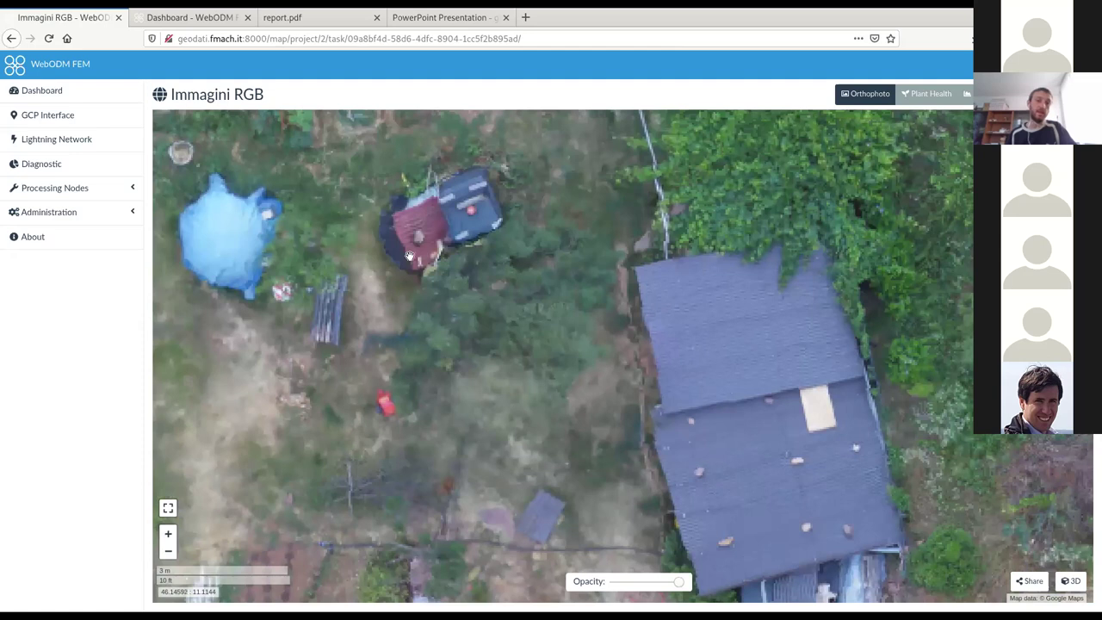
scroll(467, 305, down, 1)
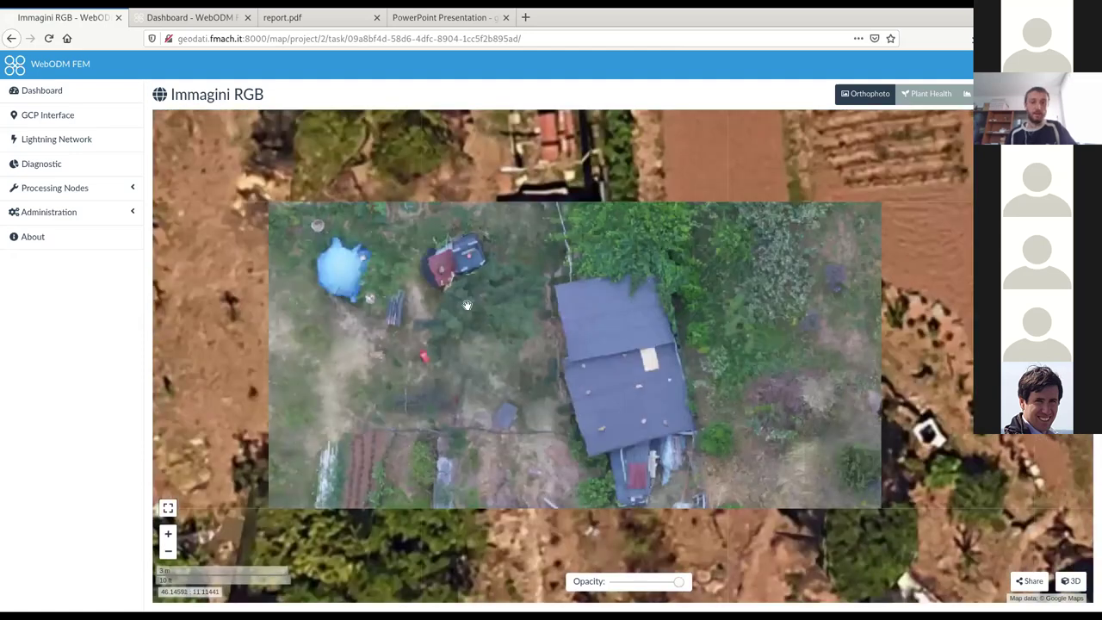
scroll(696, 220, down, 1)
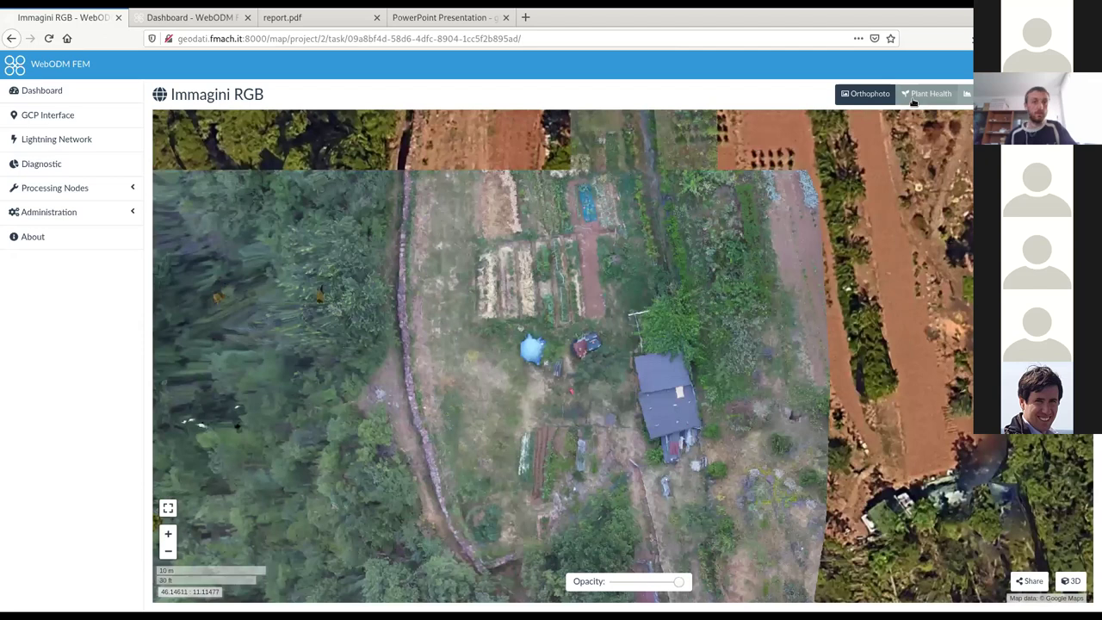
Return to the dashboard, open the Immagini NIR task's map and examine the garden area in its orthophoto
click(189, 18)
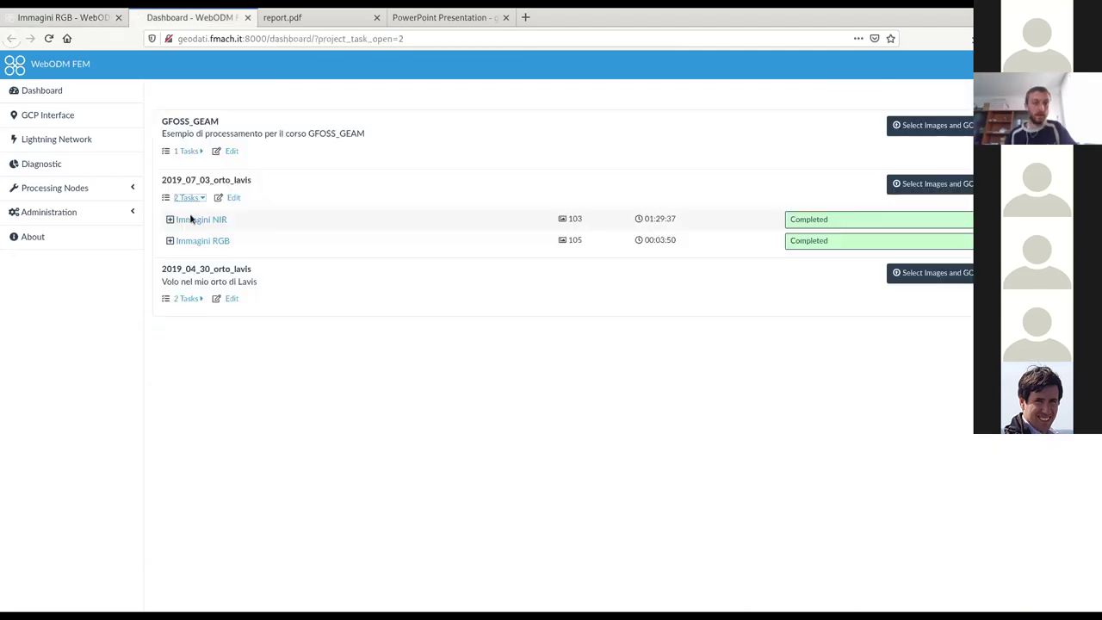
click(193, 220)
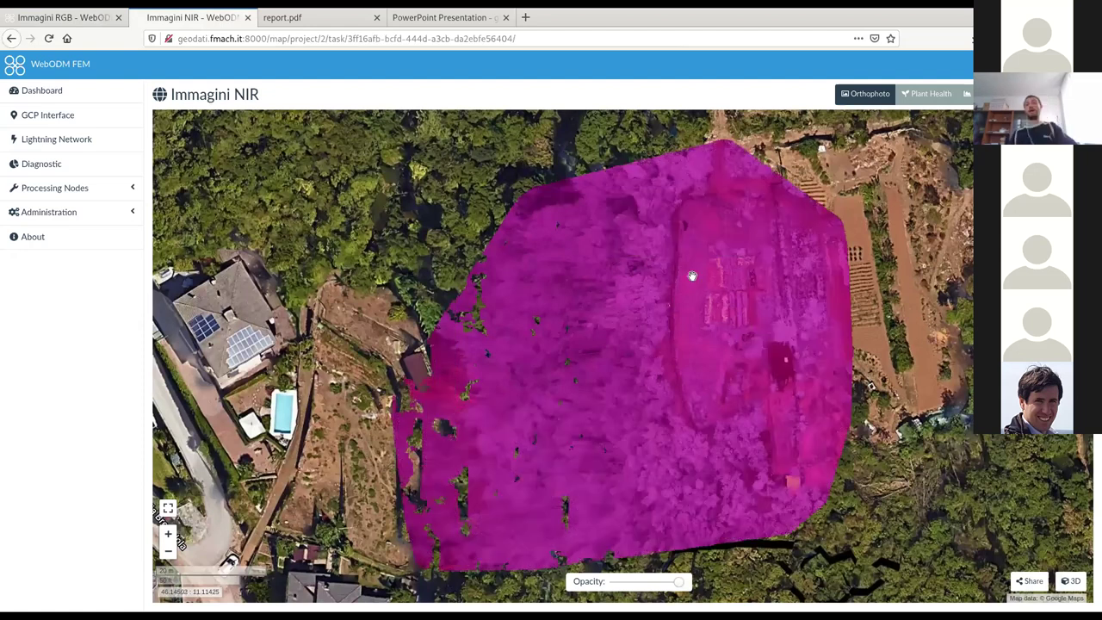
scroll(693, 275, up, 2)
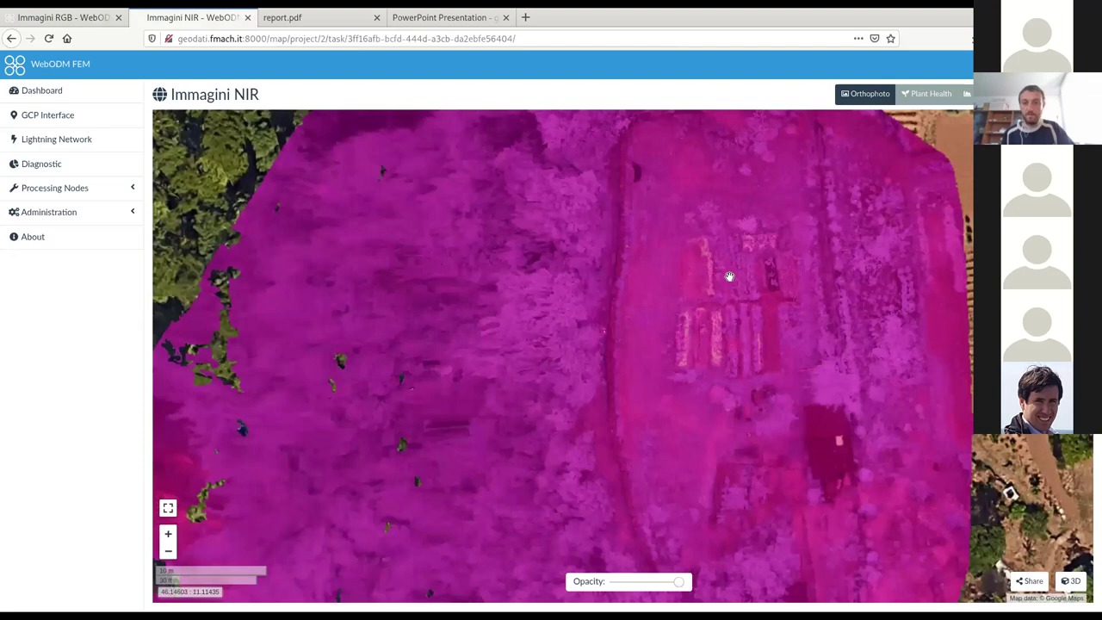
drag(730, 276, 605, 275)
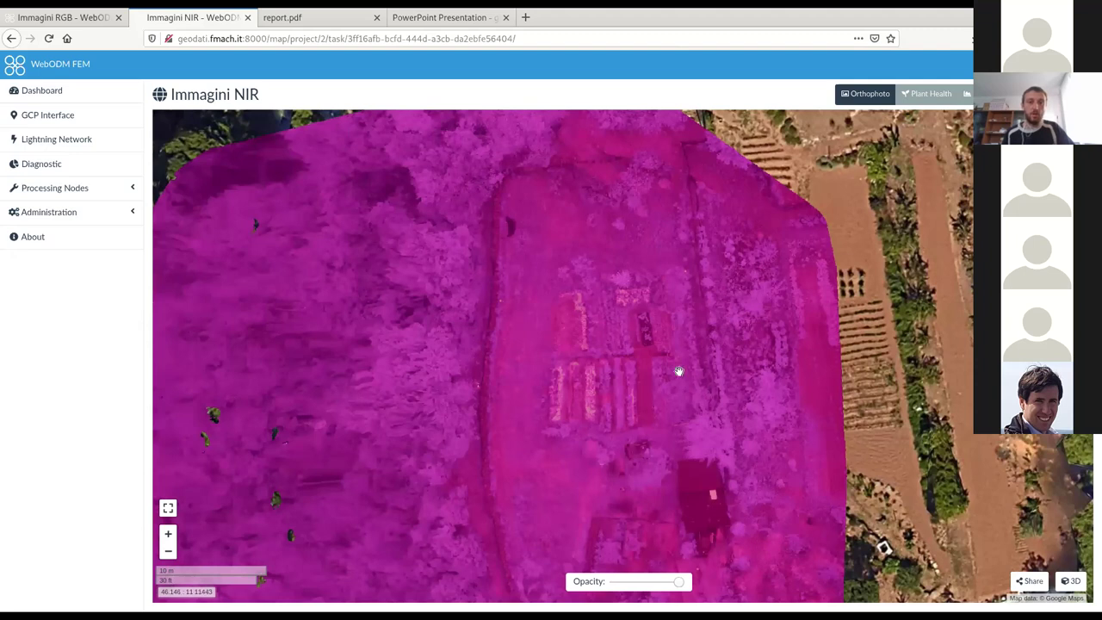
Display the Immagini NIR map as Plant Health with its layer settings shown, and view the garden beds up close
scroll(678, 371, up, 1)
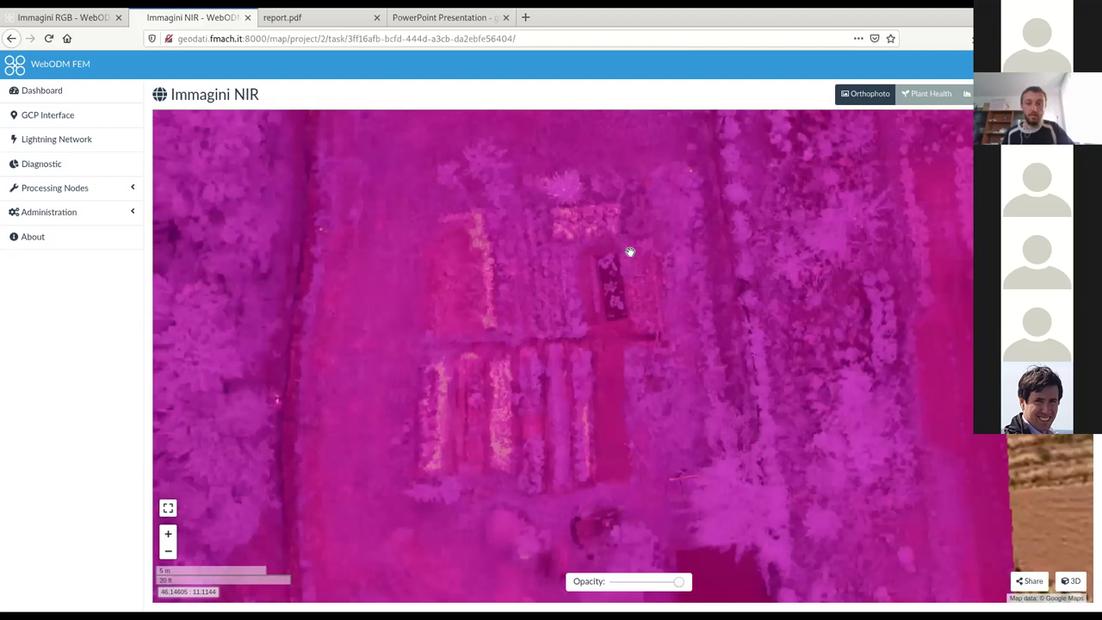
click(925, 95)
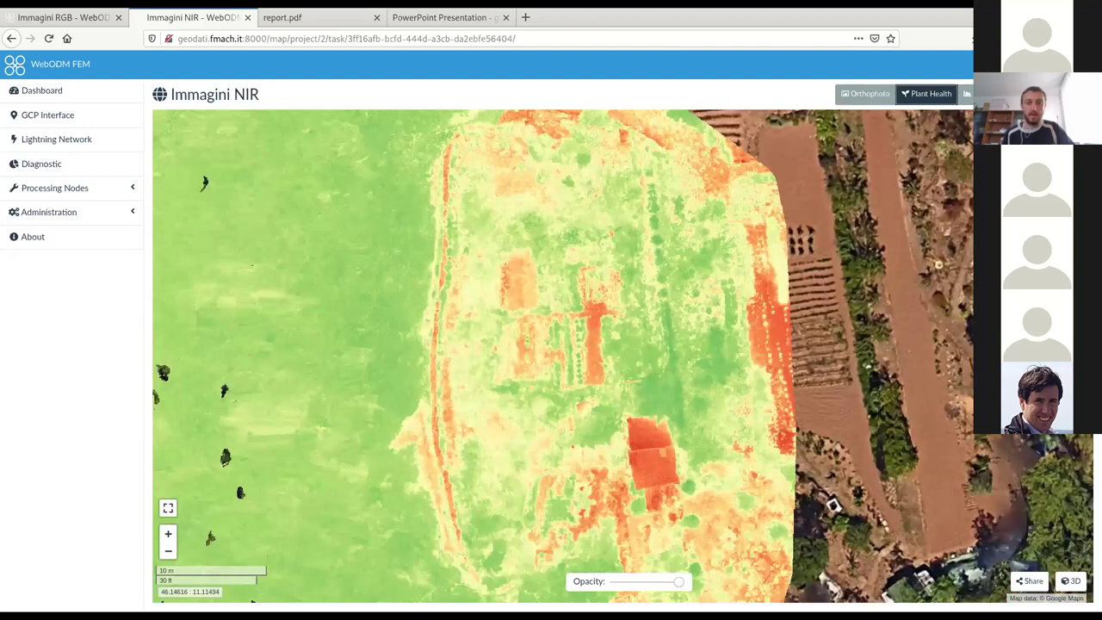
mouse_move(967, 94)
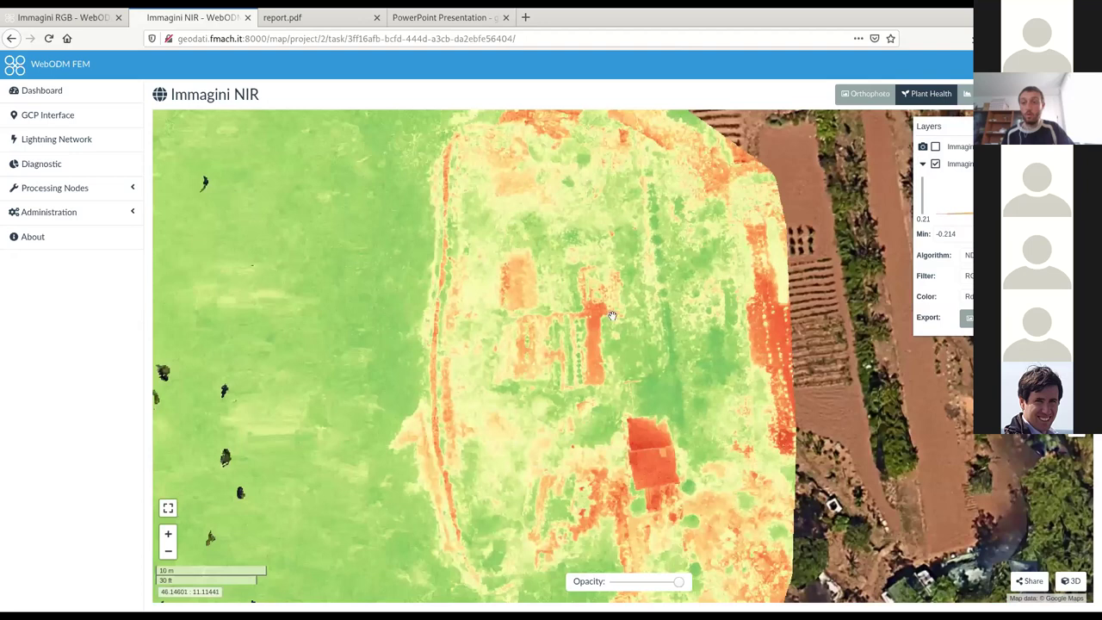
scroll(613, 316, up, 2)
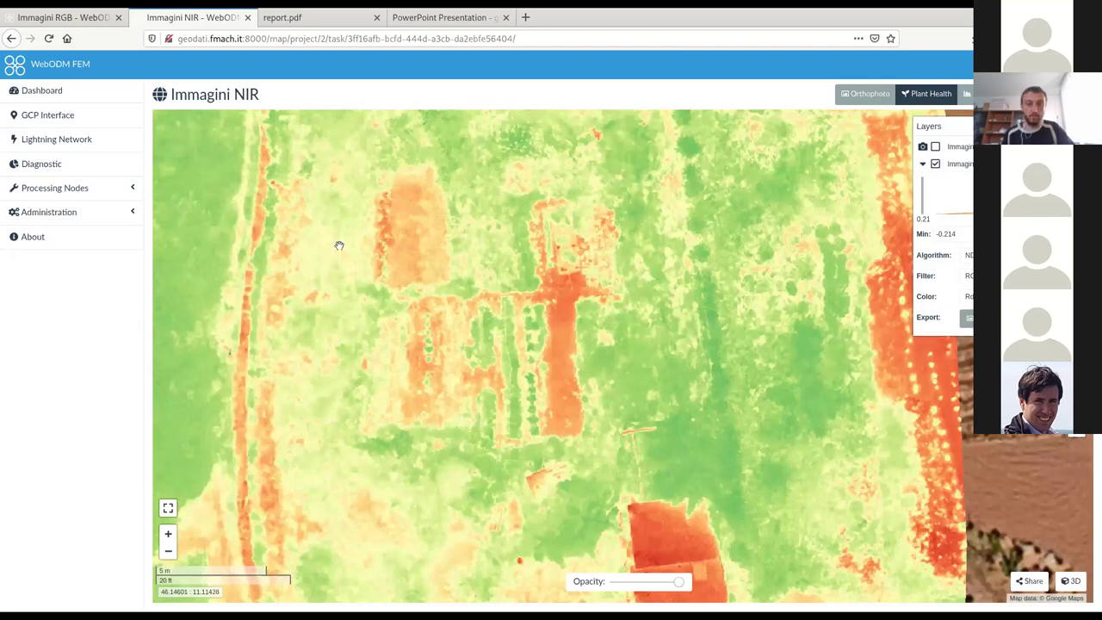
Compare the garden beds and the blue-covered bed between the Immagini RGB orthophoto and the Immagini NIR Plant Health map
key(ctrl+Page_Up)
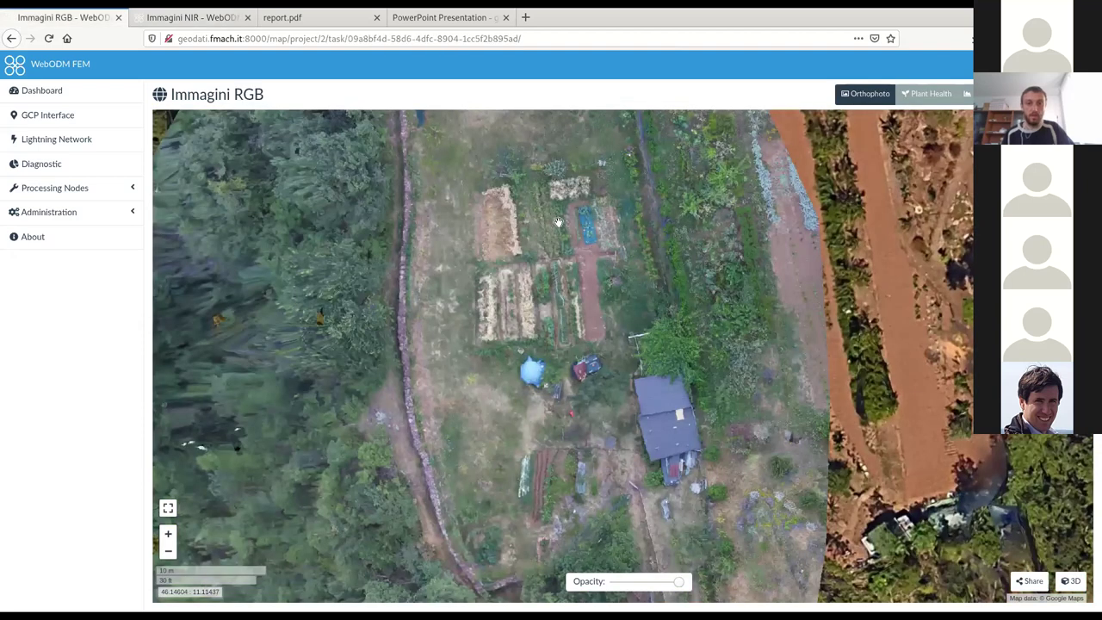
click(218, 17)
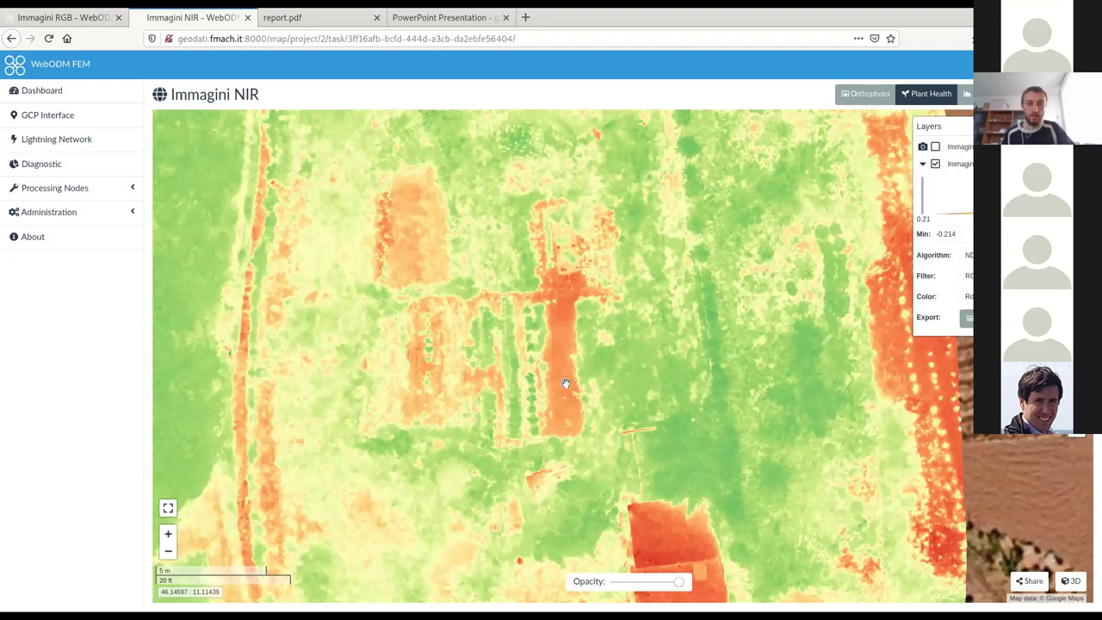
key(ctrl+Page_Up)
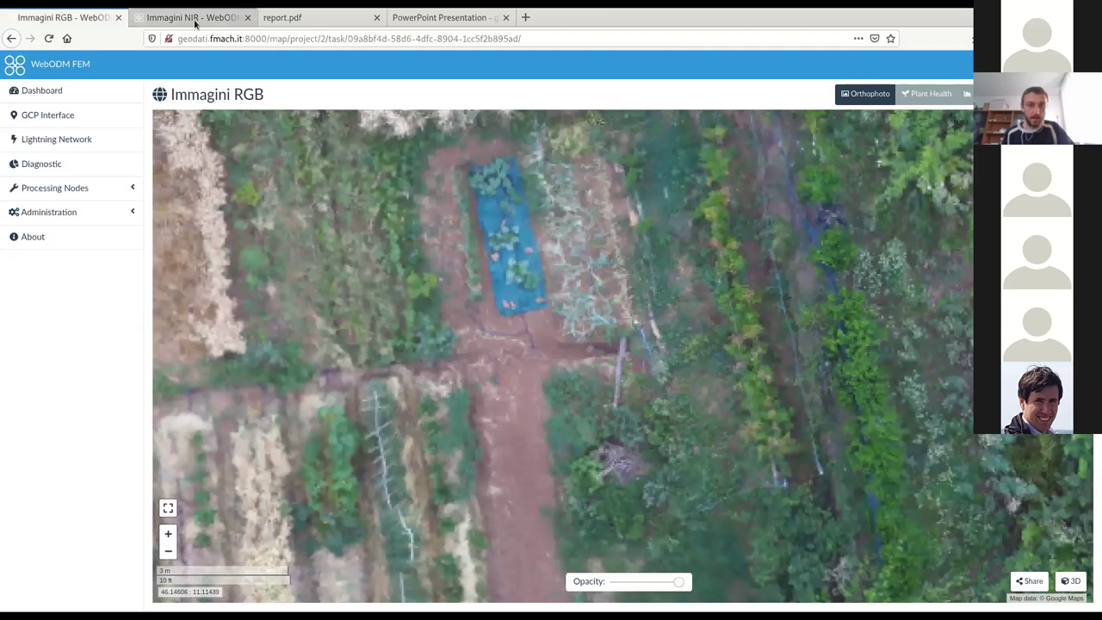
click(194, 19)
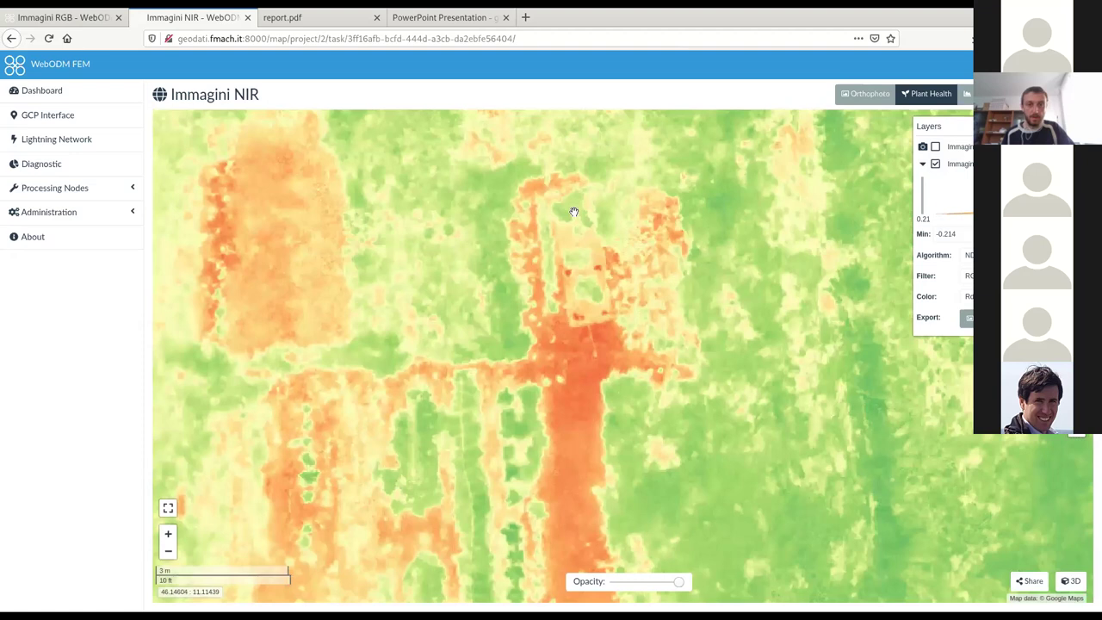
Compare the trees and dry ground below the shed between the NIR Plant Health map and the RGB orthophoto
scroll(502, 281, up, 2)
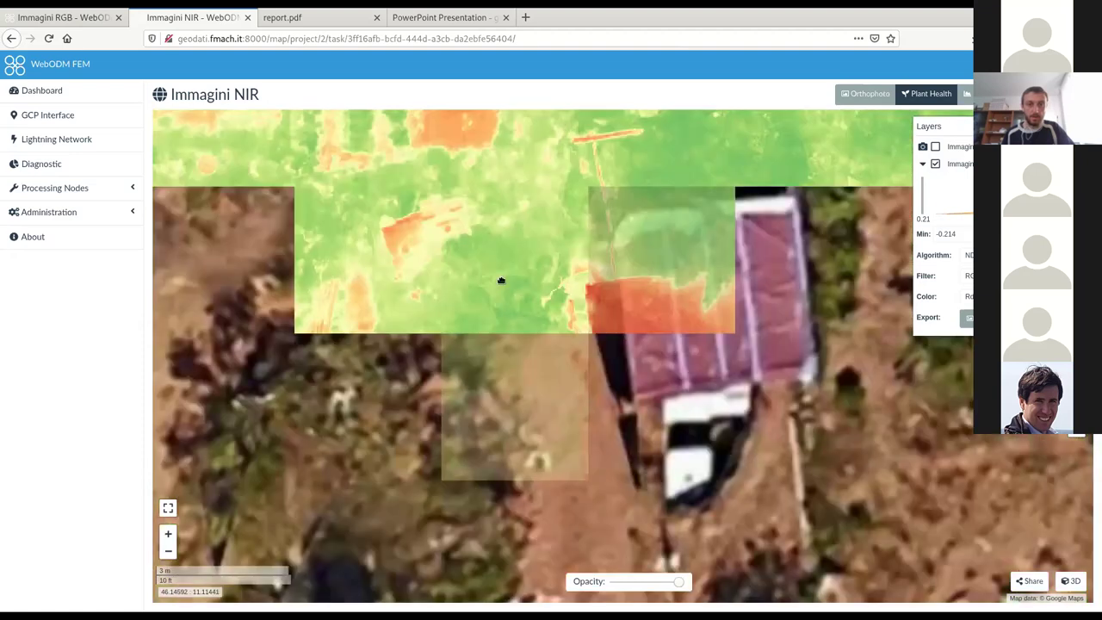
scroll(501, 281, up, 2)
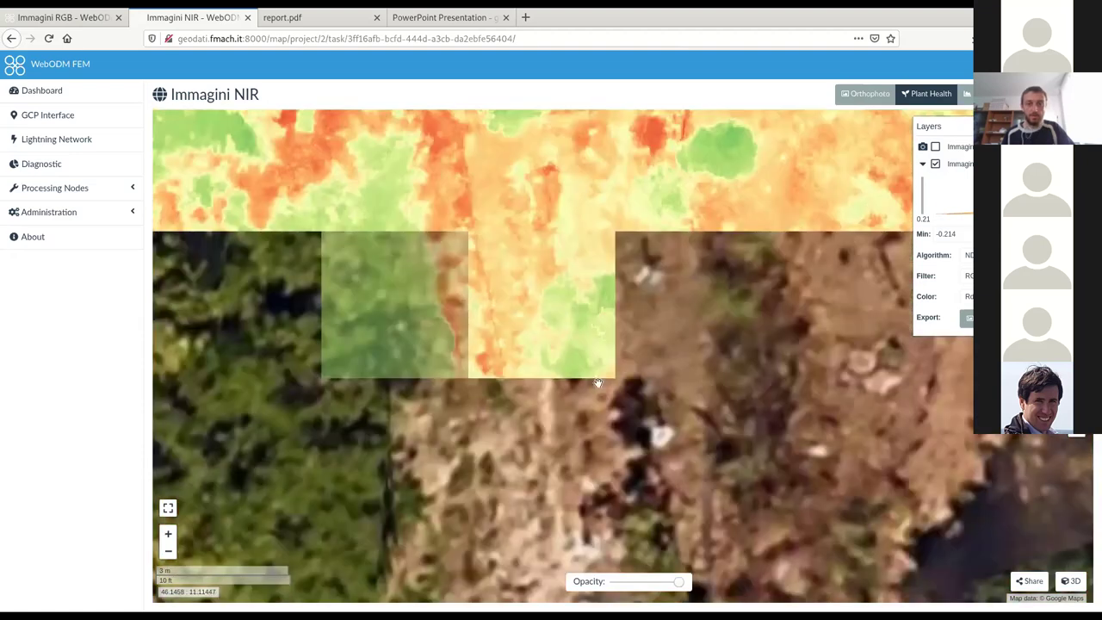
scroll(598, 383, down, 2)
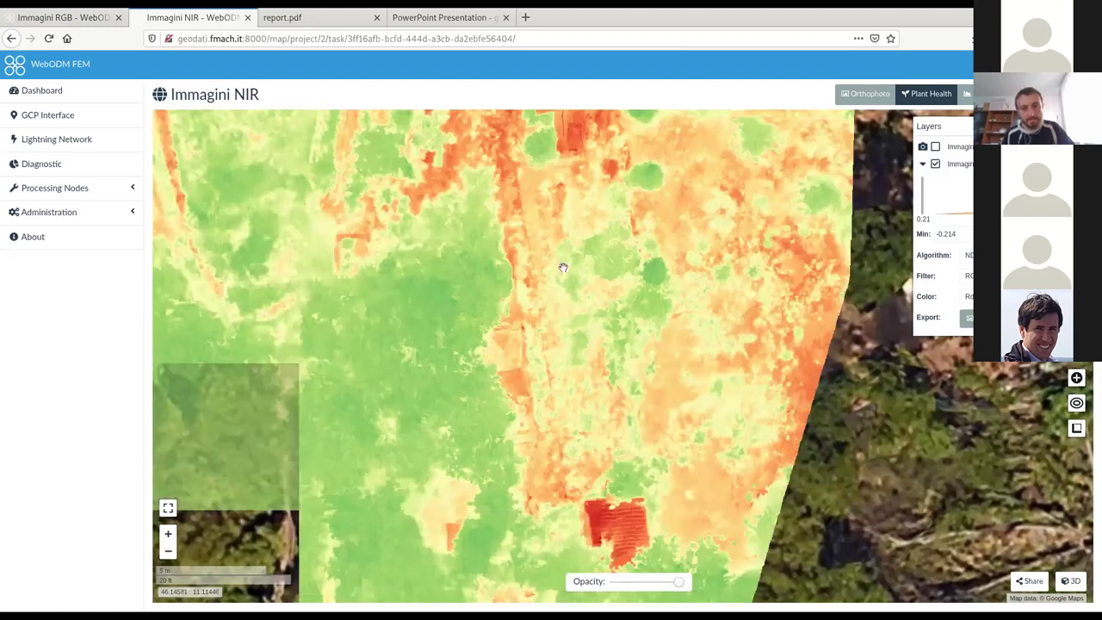
key(ctrl+shift+Tab)
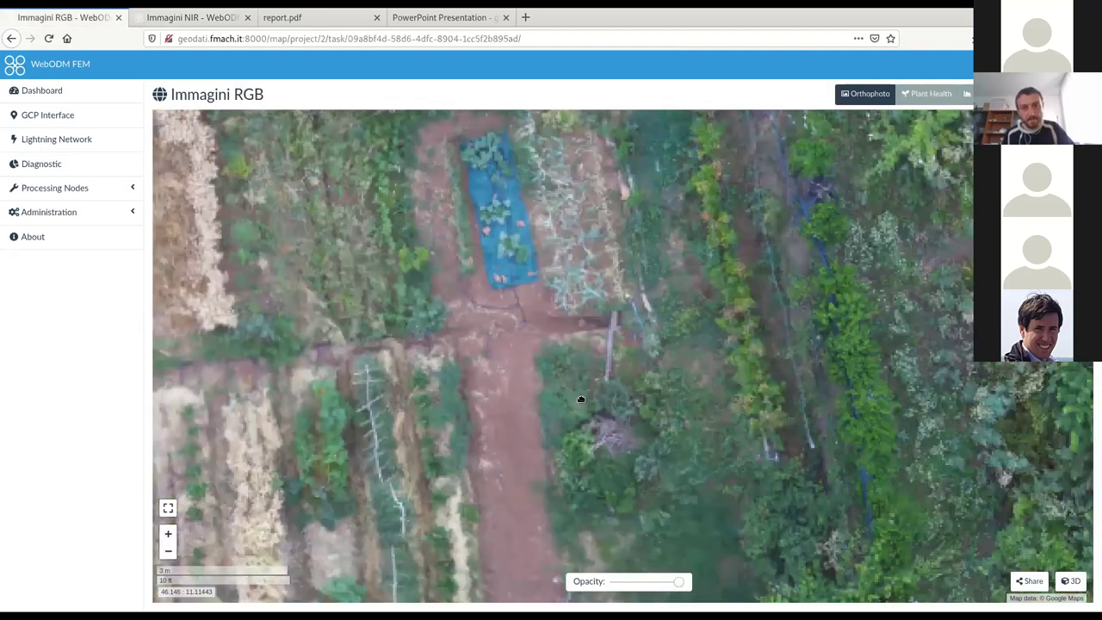
scroll(566, 335, down, 2)
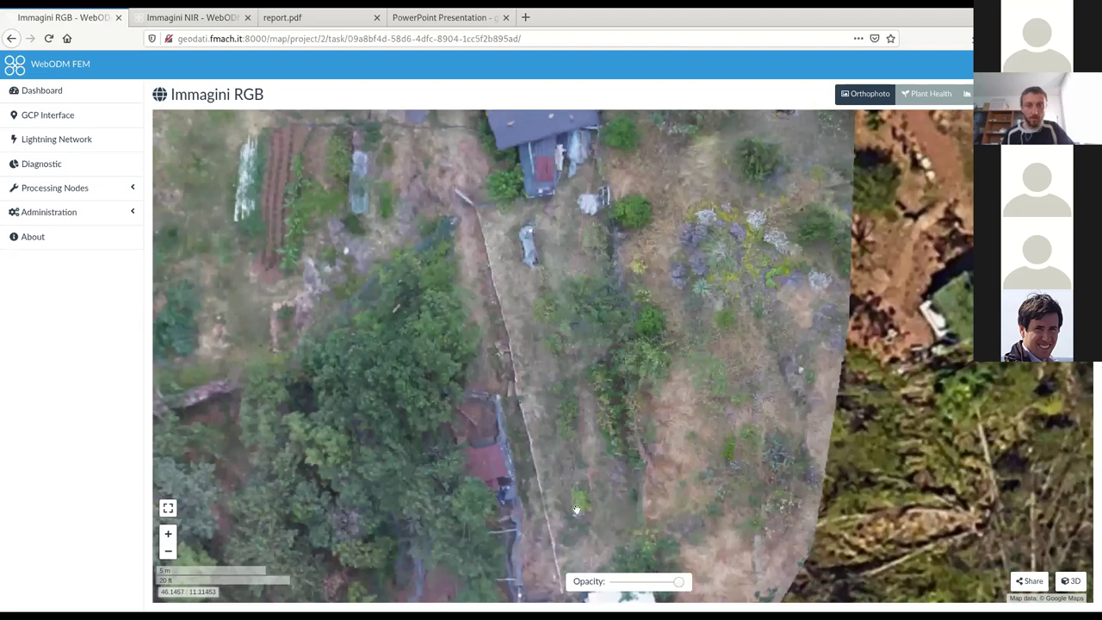
key(ctrl+Tab)
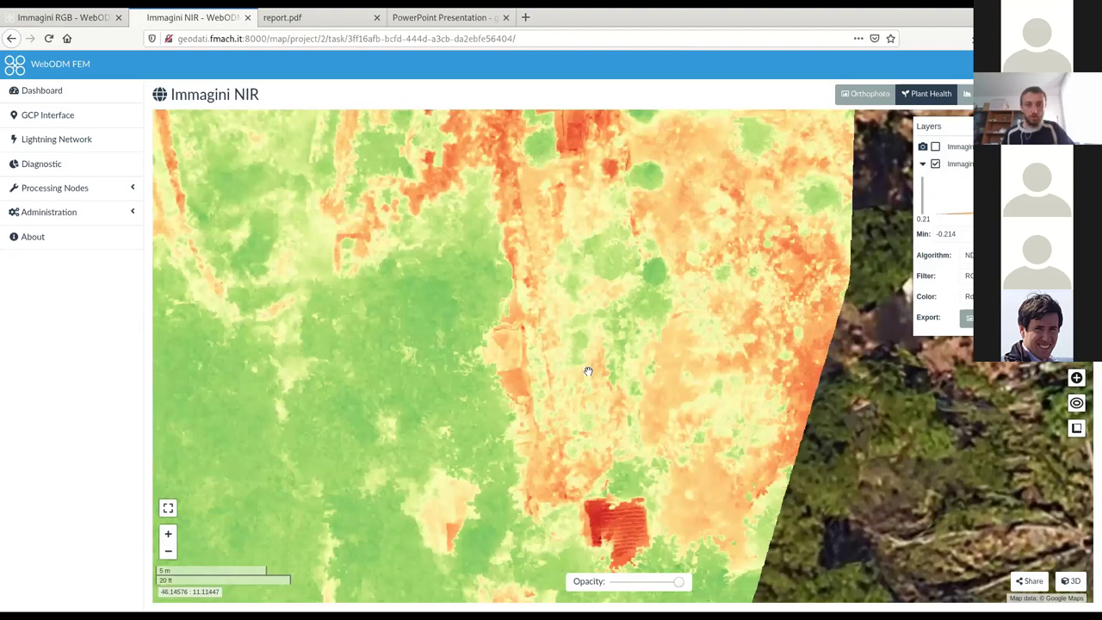
key(ctrl+shift+Tab)
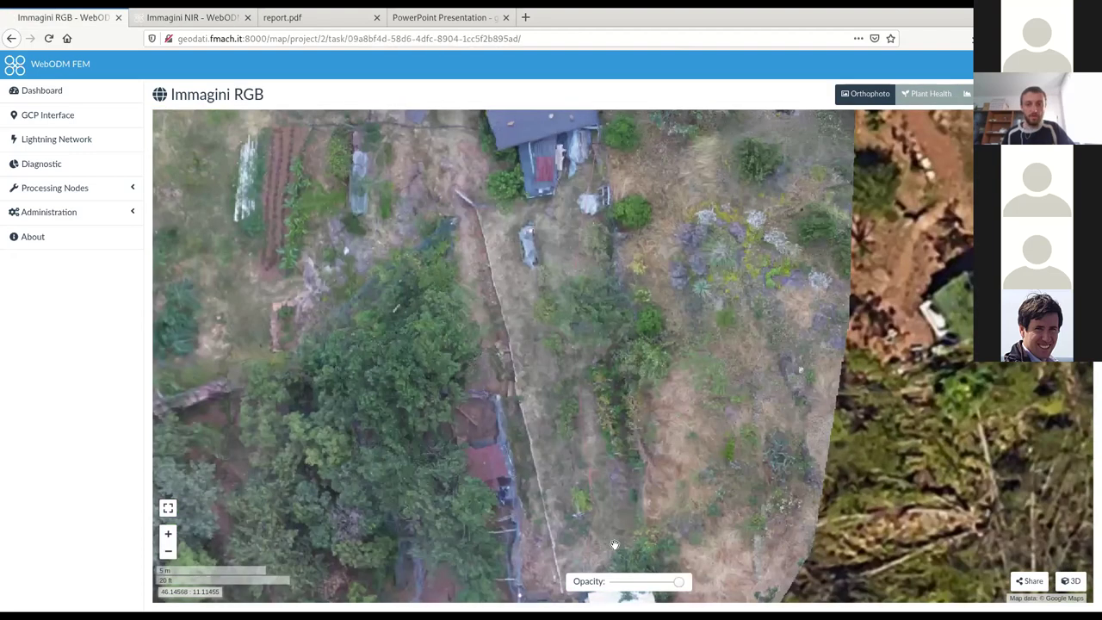
key(ctrl+Tab)
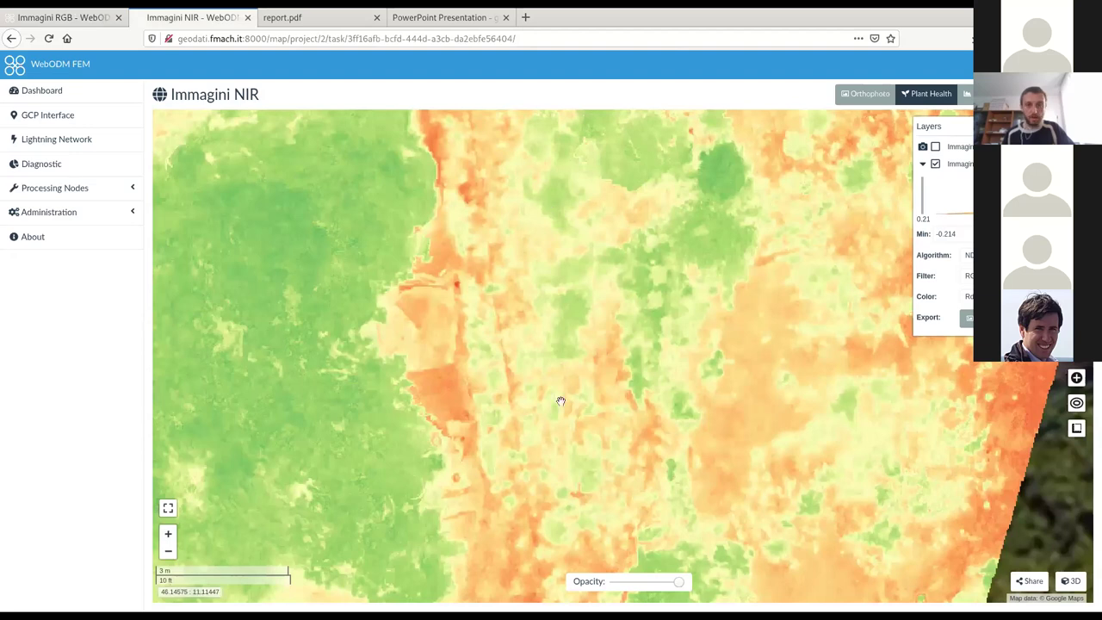
Review the NIR Plant Health map from the garden beds out to a plot overview, and return the Immagini RGB tab to the dashboard
drag(561, 401, 600, 453)
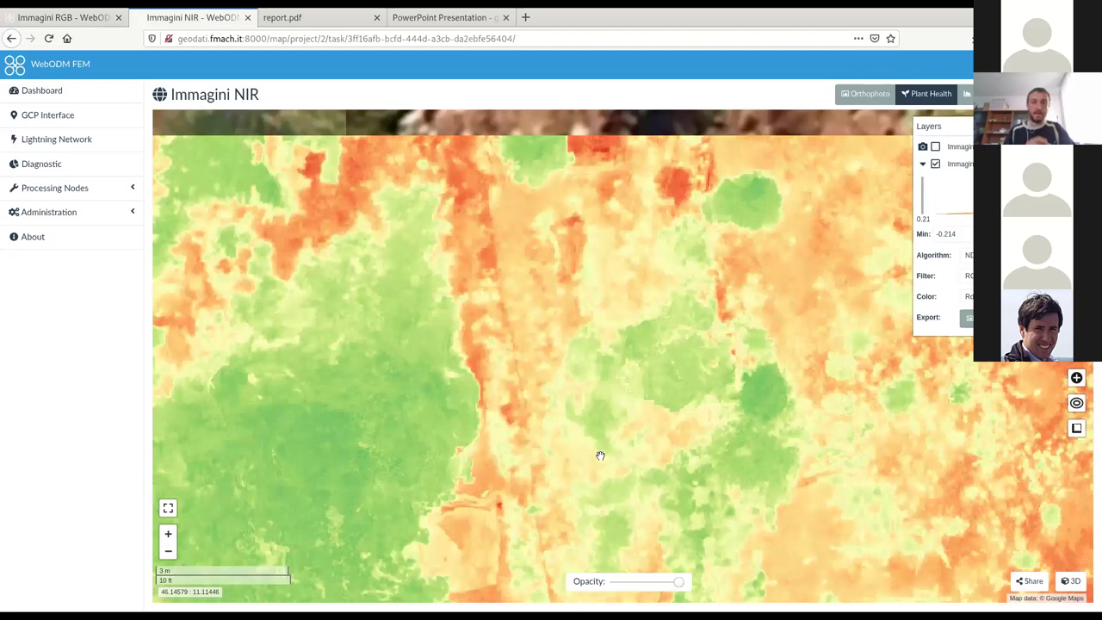
scroll(528, 245, down, 1)
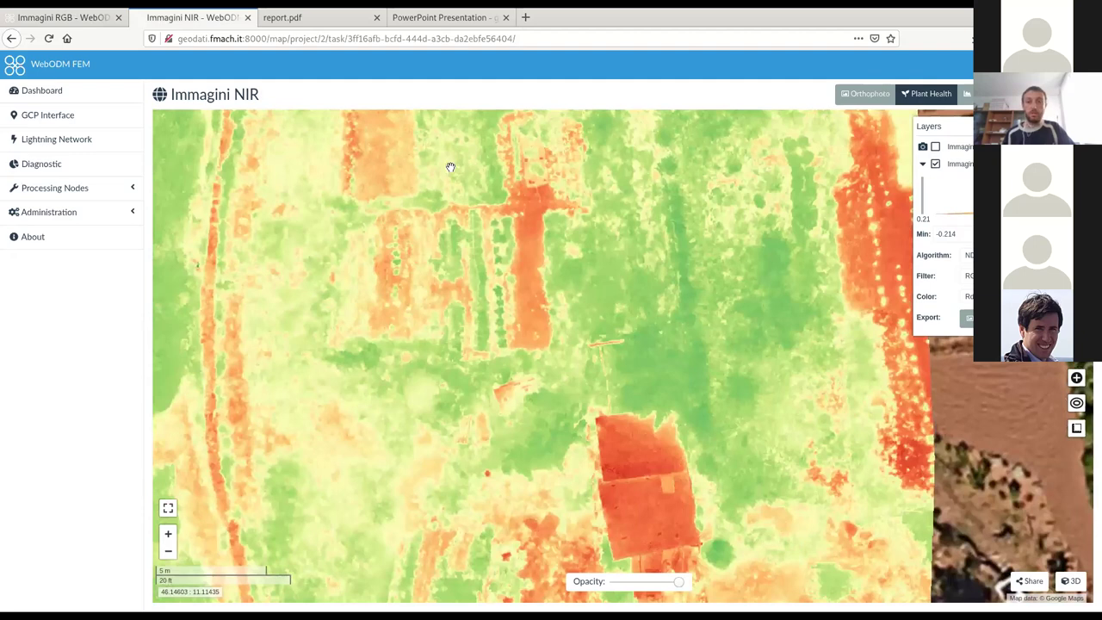
drag(450, 166, 460, 219)
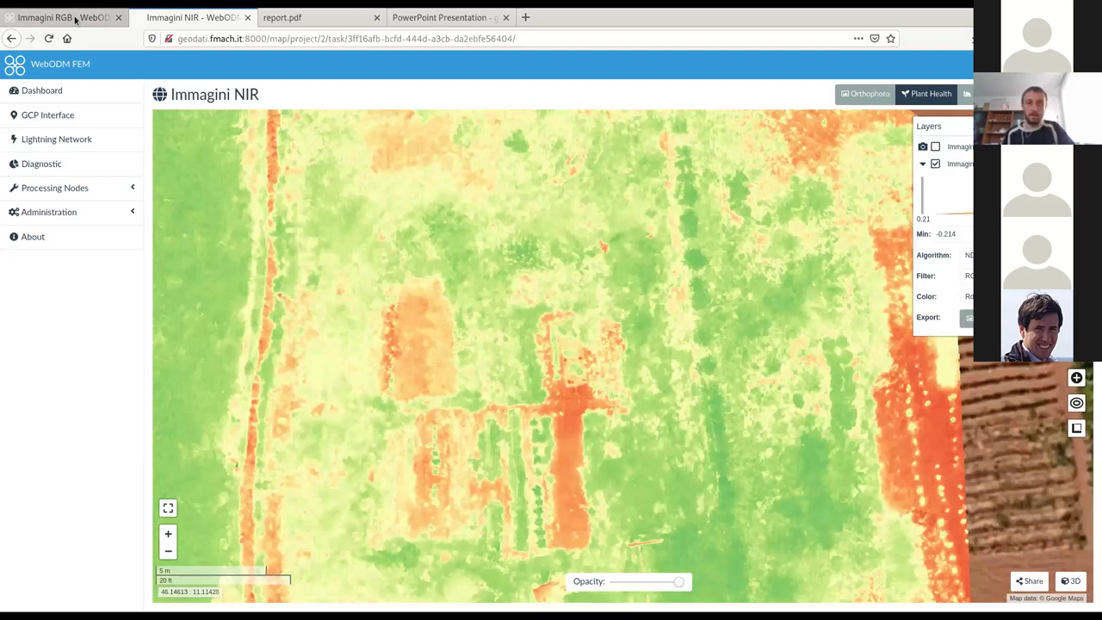
scroll(343, 308, down, 1)
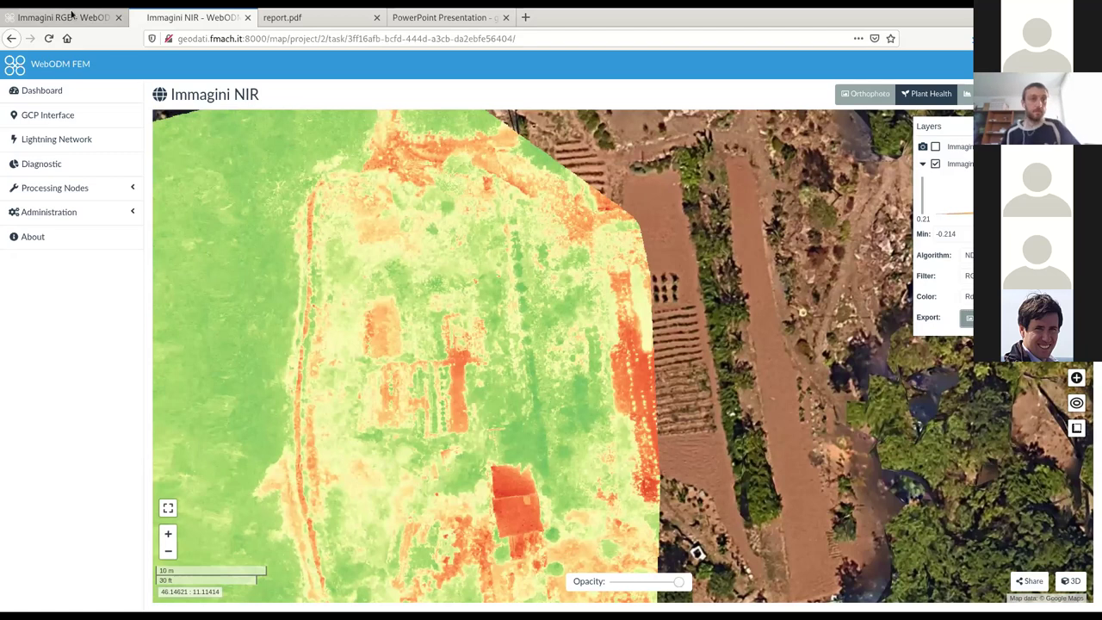
click(74, 16)
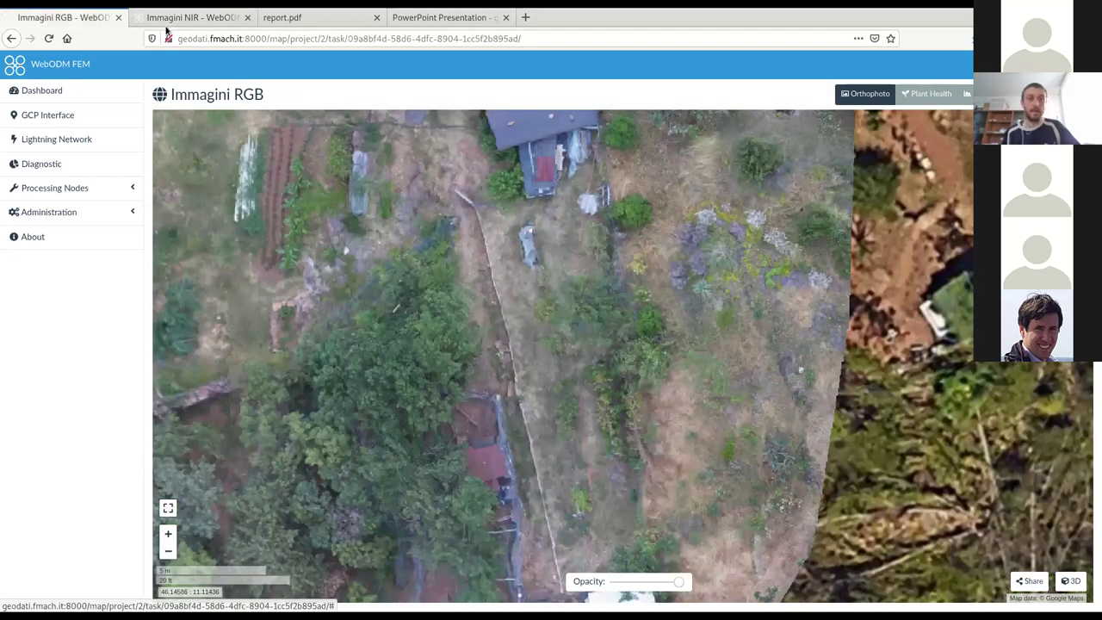
key(alt+Left)
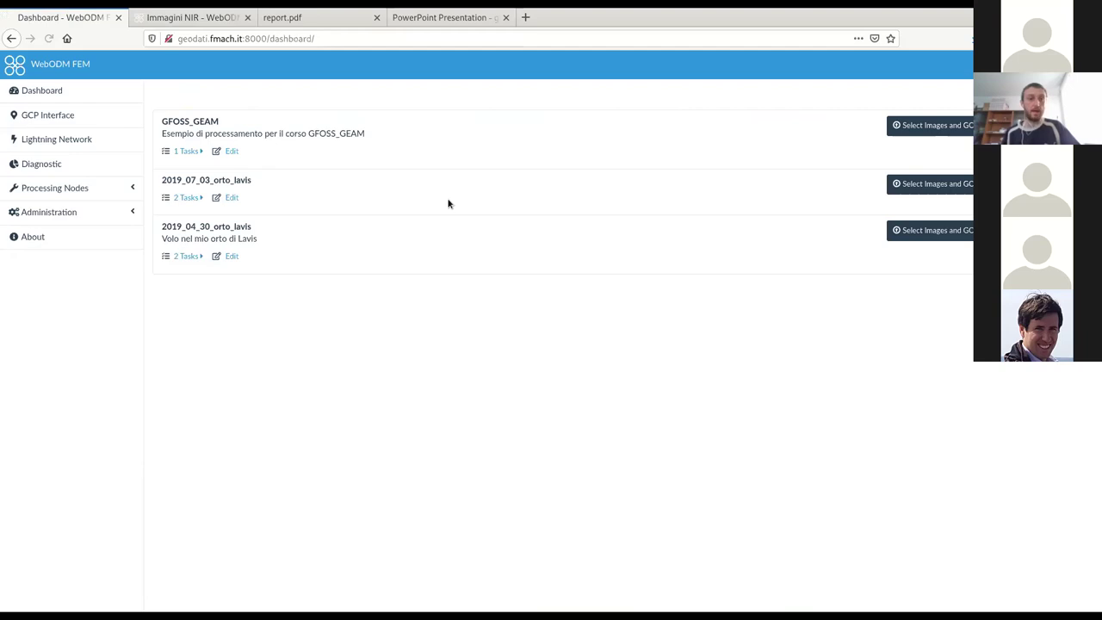